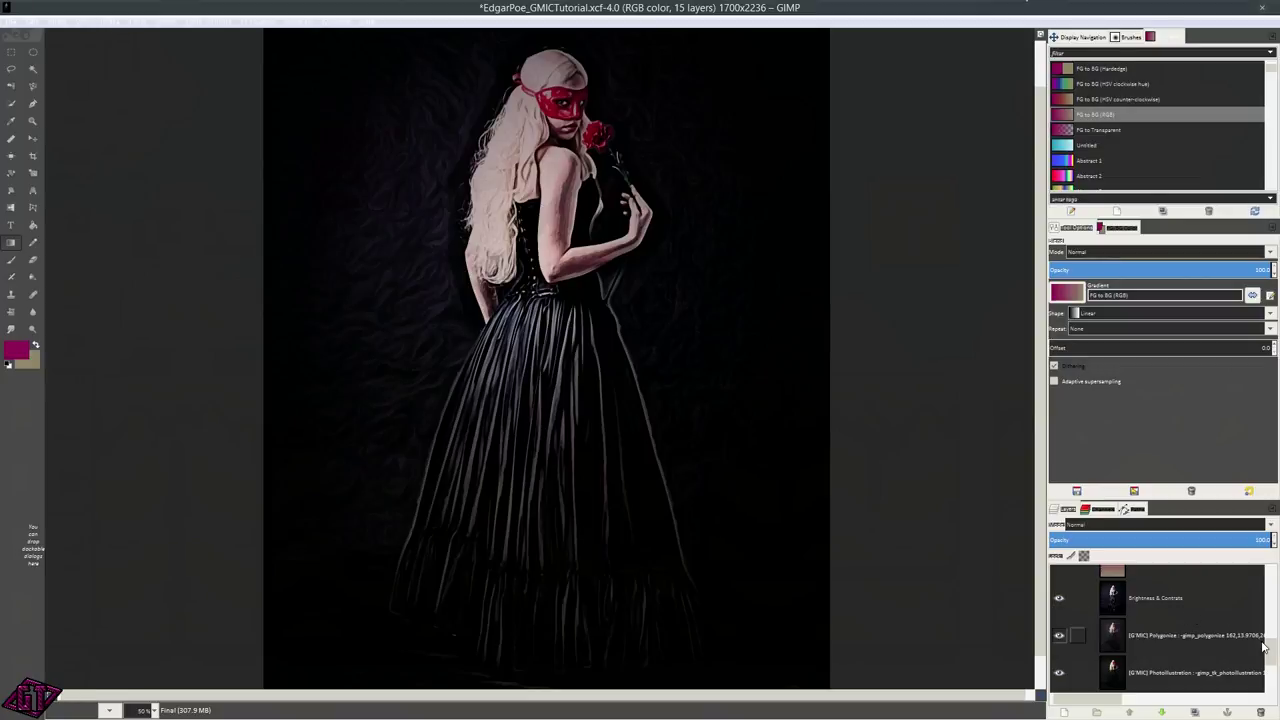
- Switch to Chrome and bring up the Dark Masquerade stock photo page
{"action": "mouse_move", "coordinate": [1272, 651]}
{"action": "left_mouse_down"}
{"action": "mouse_move", "coordinate": [1268, 676]}
{"action": "mouse_move", "coordinate": [1263, 628]}
{"action": "left_mouse_up"}
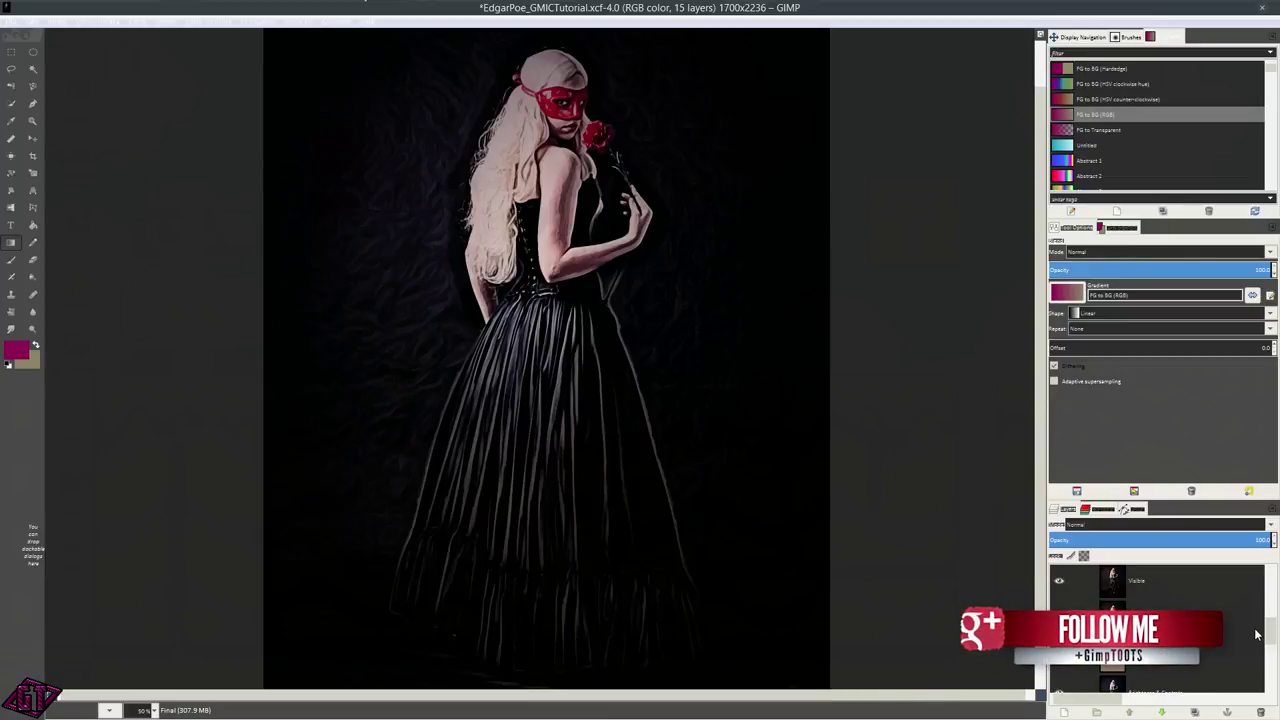
{"action": "mouse_move", "coordinate": [1270, 636]}
{"action": "left_mouse_down"}
{"action": "mouse_move", "coordinate": [1270, 621]}
{"action": "mouse_move", "coordinate": [1270, 680]}
{"action": "left_mouse_up"}
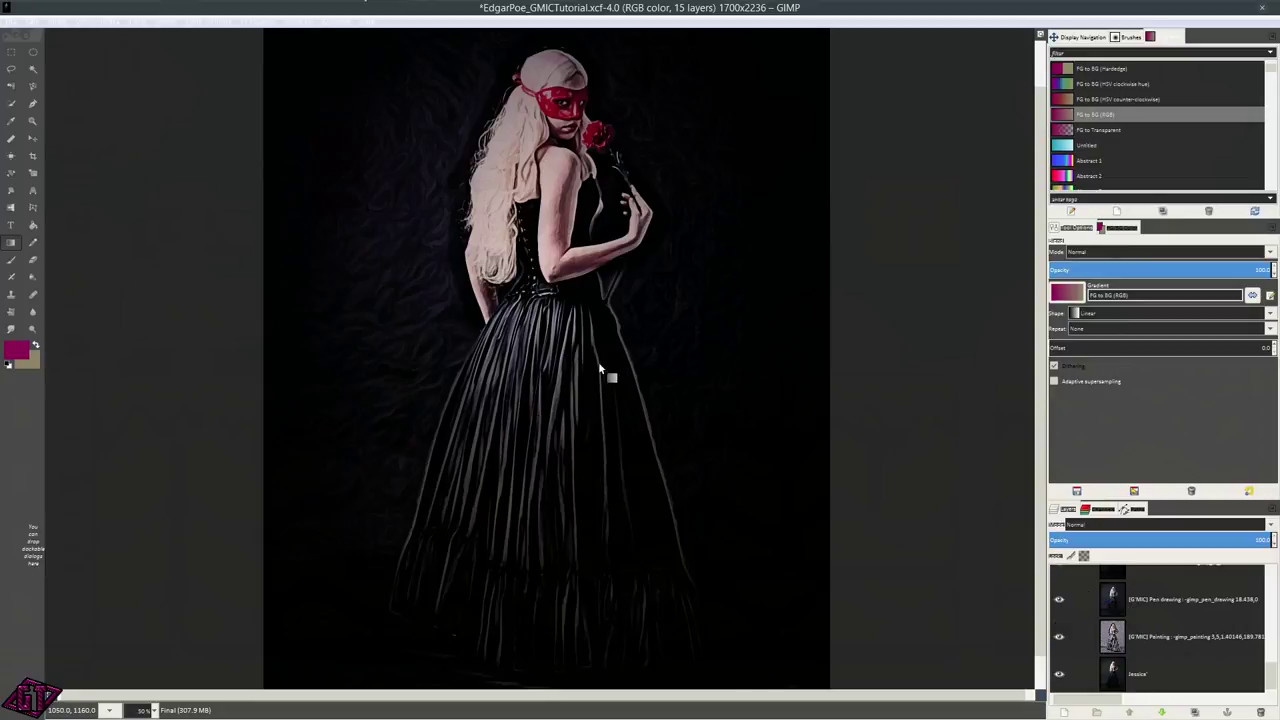
{"action": "scroll", "coordinate": [548, 419], "scroll_direction": "down", "scroll_amount": 1}
{"action": "scroll", "coordinate": [554, 434], "scroll_direction": "up", "scroll_amount": 2}
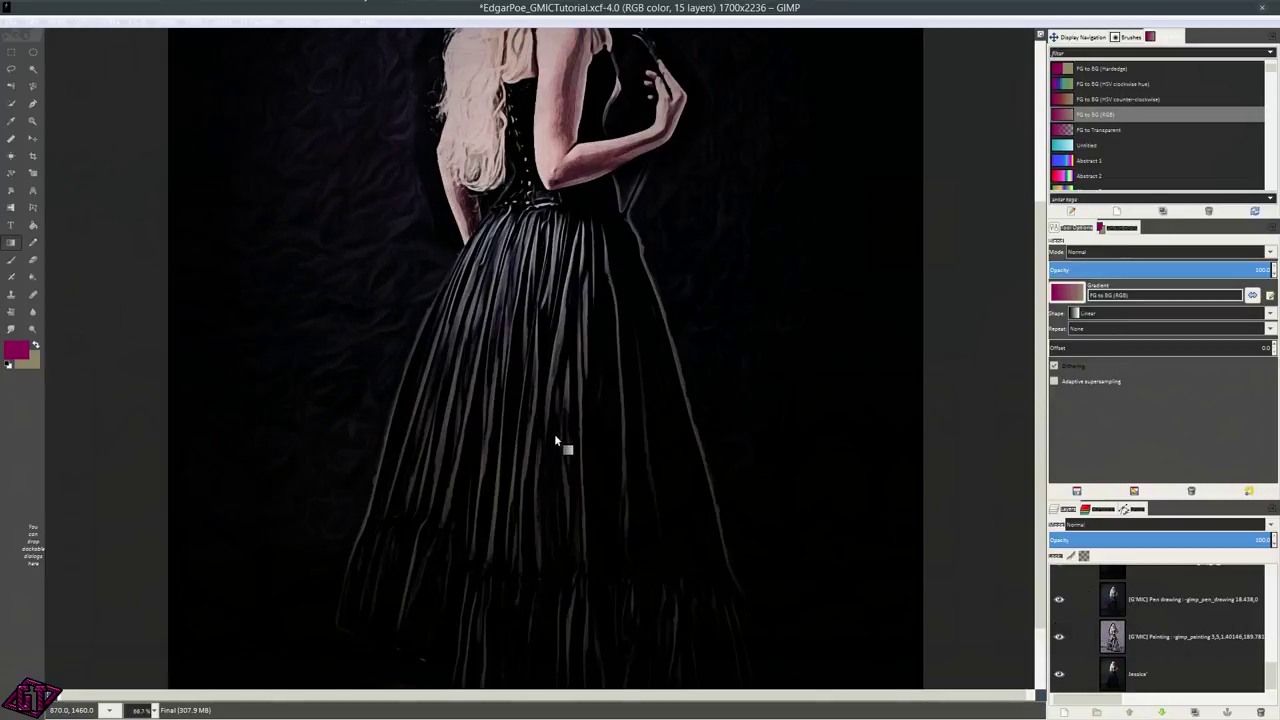
{"action": "scroll", "coordinate": [571, 421], "scroll_direction": "down", "scroll_amount": 1}
{"action": "scroll", "coordinate": [589, 444], "scroll_direction": "down", "scroll_amount": 1}
{"action": "scroll", "coordinate": [589, 446], "scroll_direction": "up", "scroll_amount": 1}
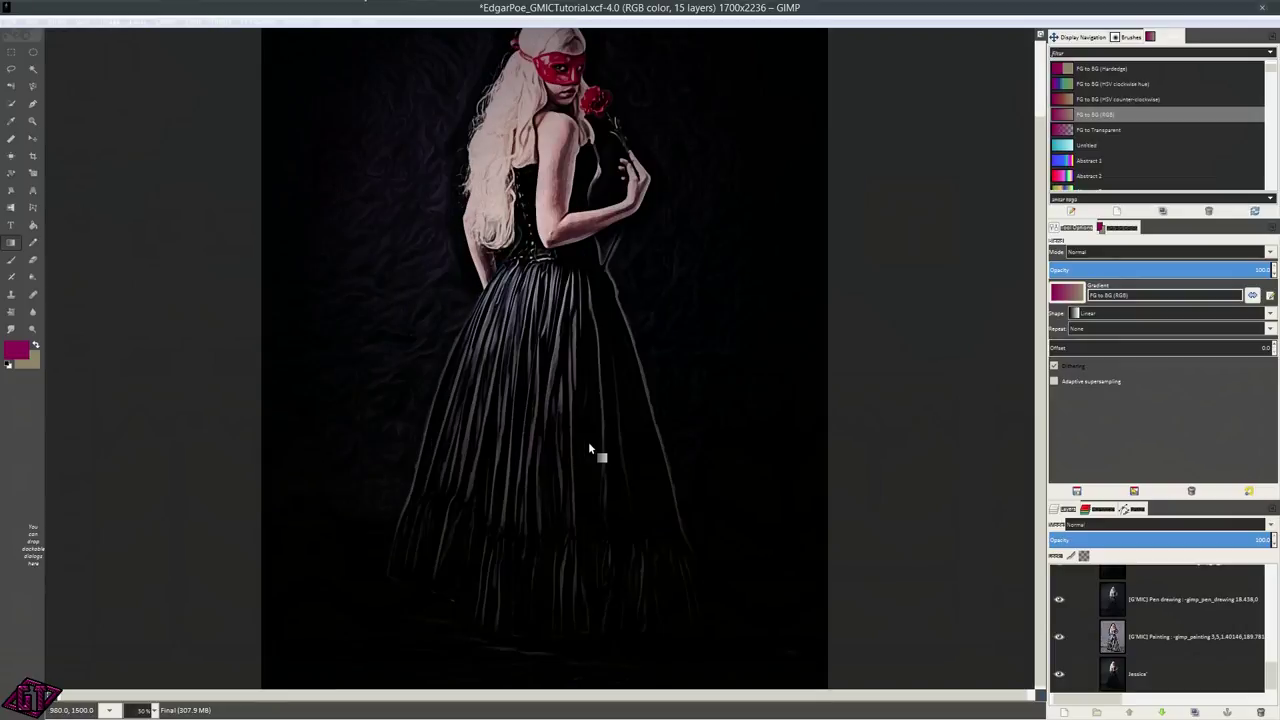
{"action": "scroll", "coordinate": [577, 342], "scroll_direction": "down", "scroll_amount": 1}
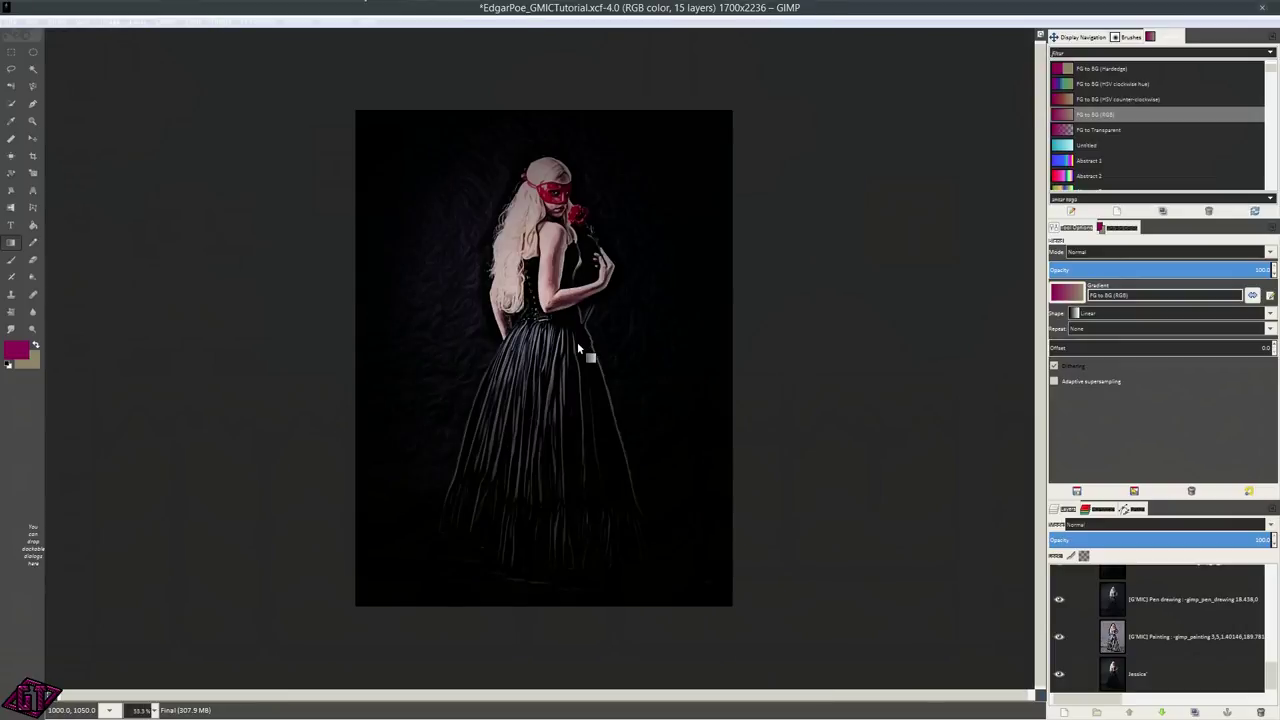
{"action": "scroll", "coordinate": [586, 357], "scroll_direction": "up", "scroll_amount": 2}
{"action": "scroll", "coordinate": [613, 370], "scroll_direction": "down", "scroll_amount": 1}
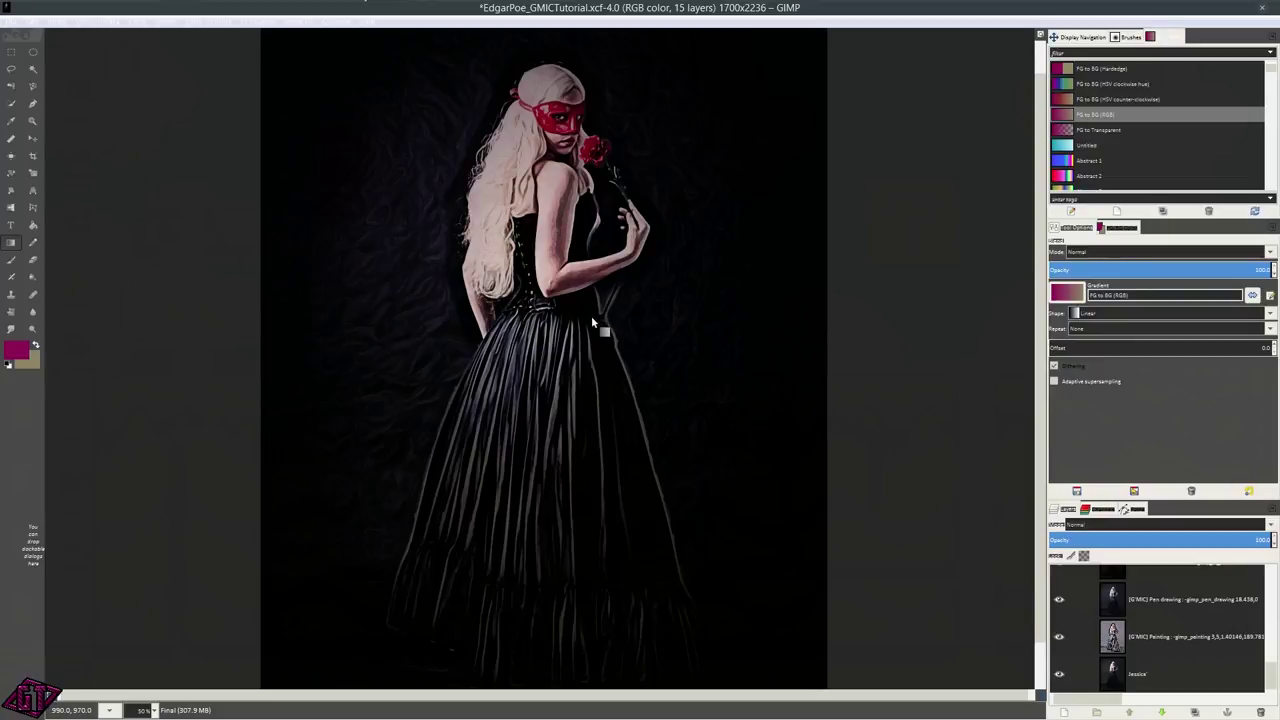
{"action": "scroll", "coordinate": [546, 277], "scroll_direction": "up", "scroll_amount": 1}
{"action": "scroll", "coordinate": [556, 252], "scroll_direction": "down", "scroll_amount": 1}
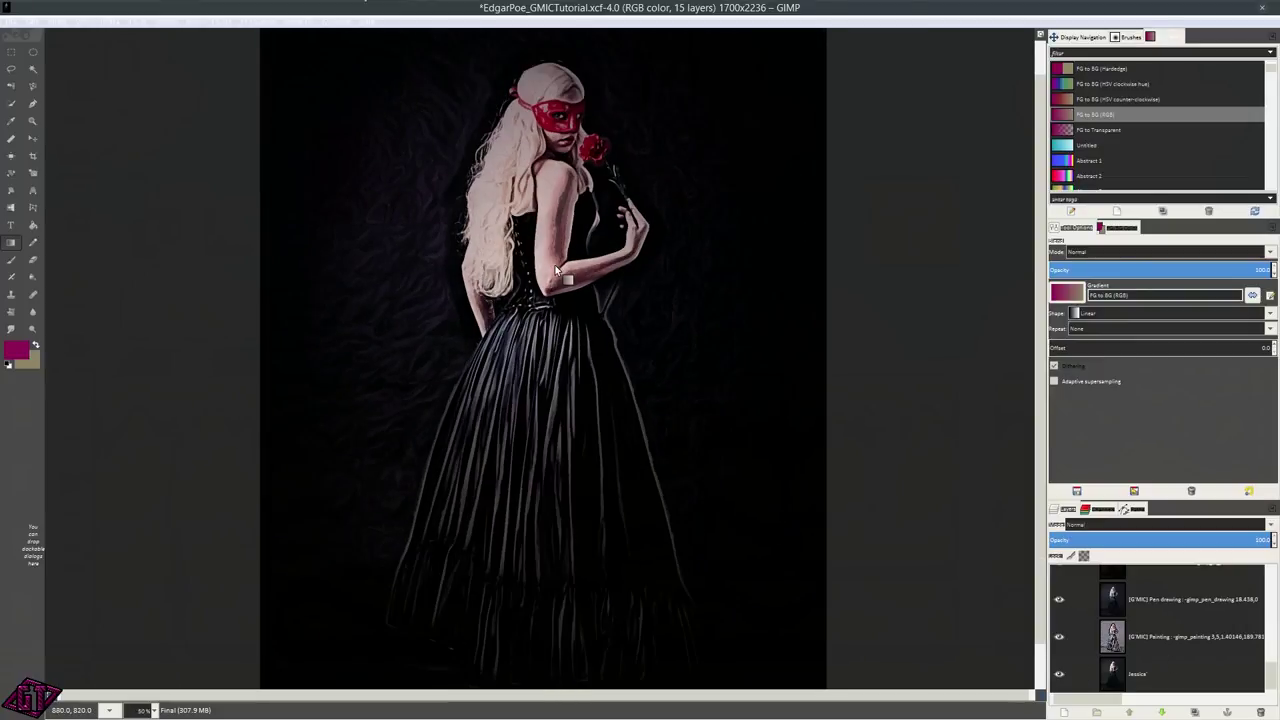
{"action": "scroll", "coordinate": [560, 330], "scroll_direction": "down", "scroll_amount": 2}
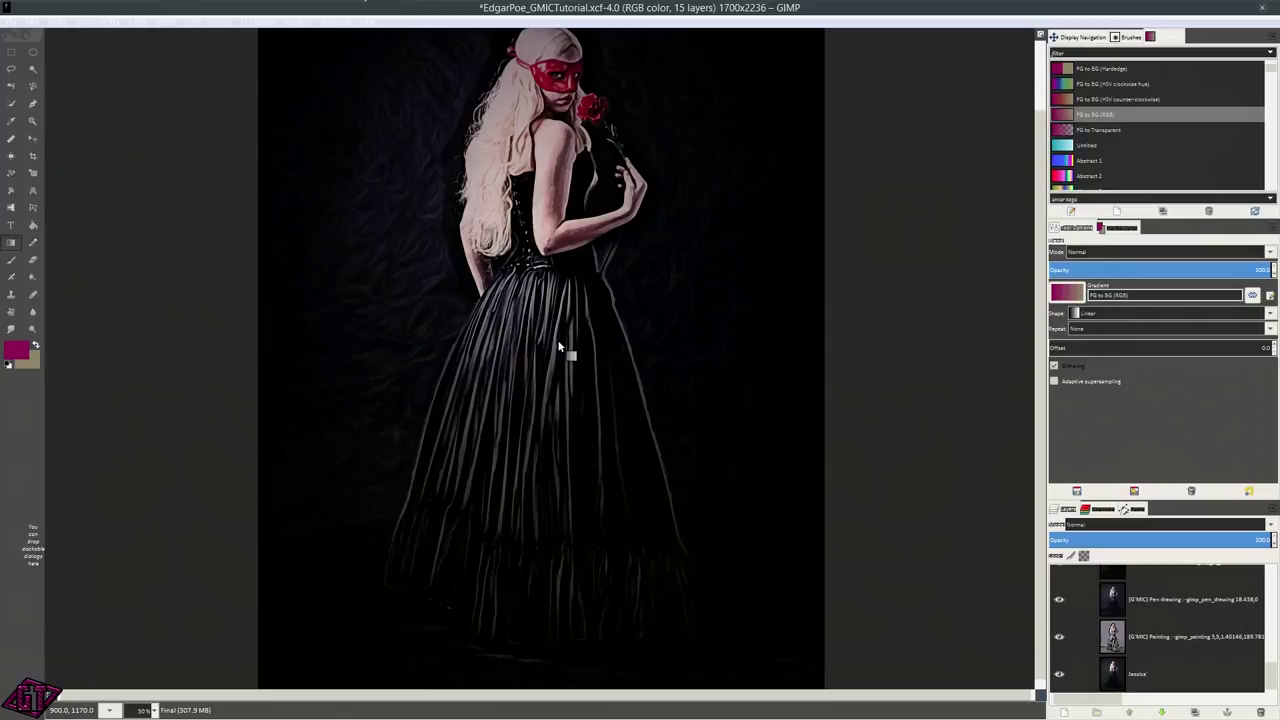
{"action": "key", "text": "alt+Tab"}
{"action": "key", "text": "alt+Tab"}
{"action": "key", "text": "alt+Tab"}
{"action": "key", "text": "alt+Tab"}
{"action": "key", "text": "alt+Tab"}
{"action": "key", "text": "alt+Tab"}
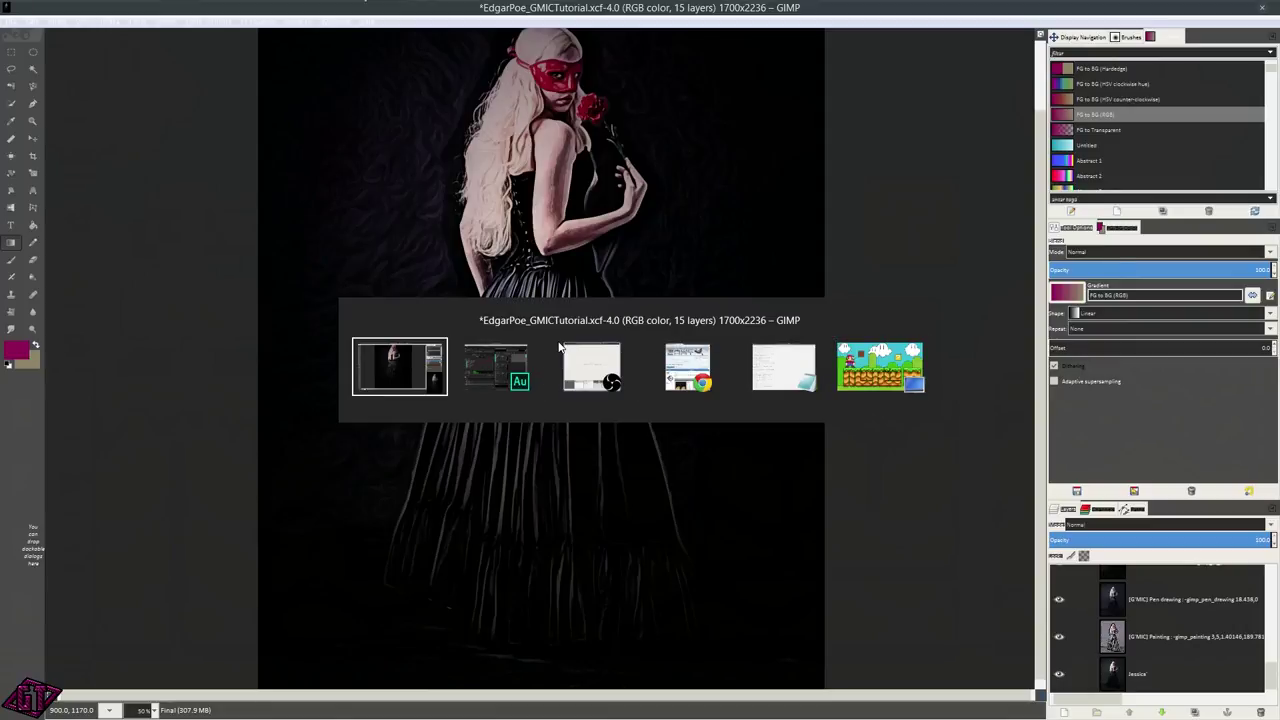
{"action": "key", "text": "alt+Tab"}
{"action": "key", "text": "alt+Tab"}
{"action": "key", "text": "alt+Tab"}
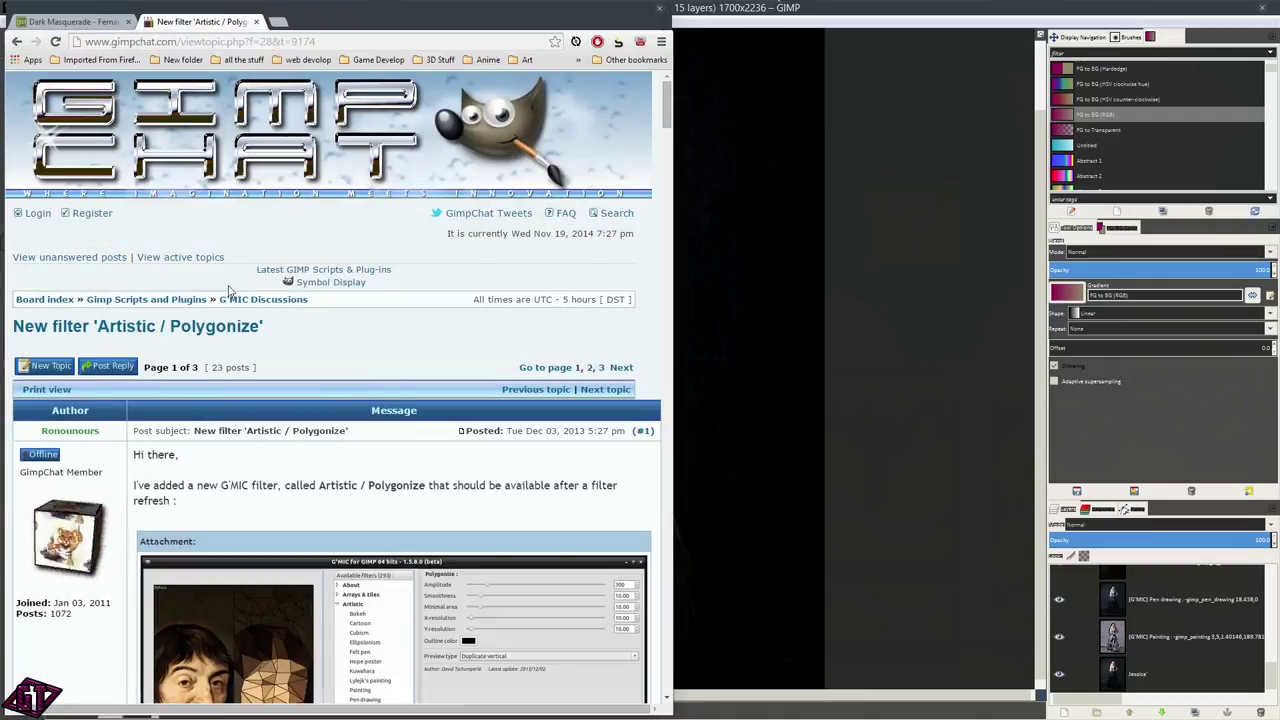
{"action": "left_click", "coordinate": [49, 22]}
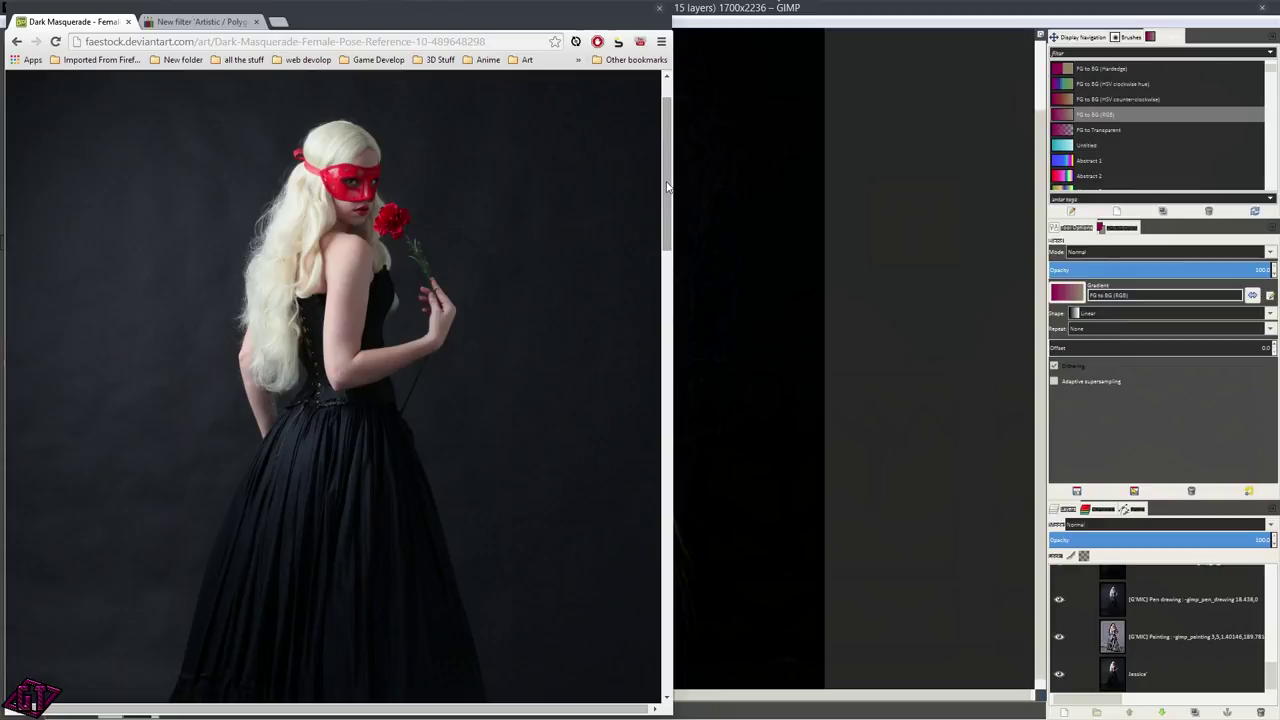
- Open the 'Rules & Conditions for Stock Use' link in a new tab and view it
{"action": "left_click_drag", "start_coordinate": [668, 186], "coordinate": [661, 300]}
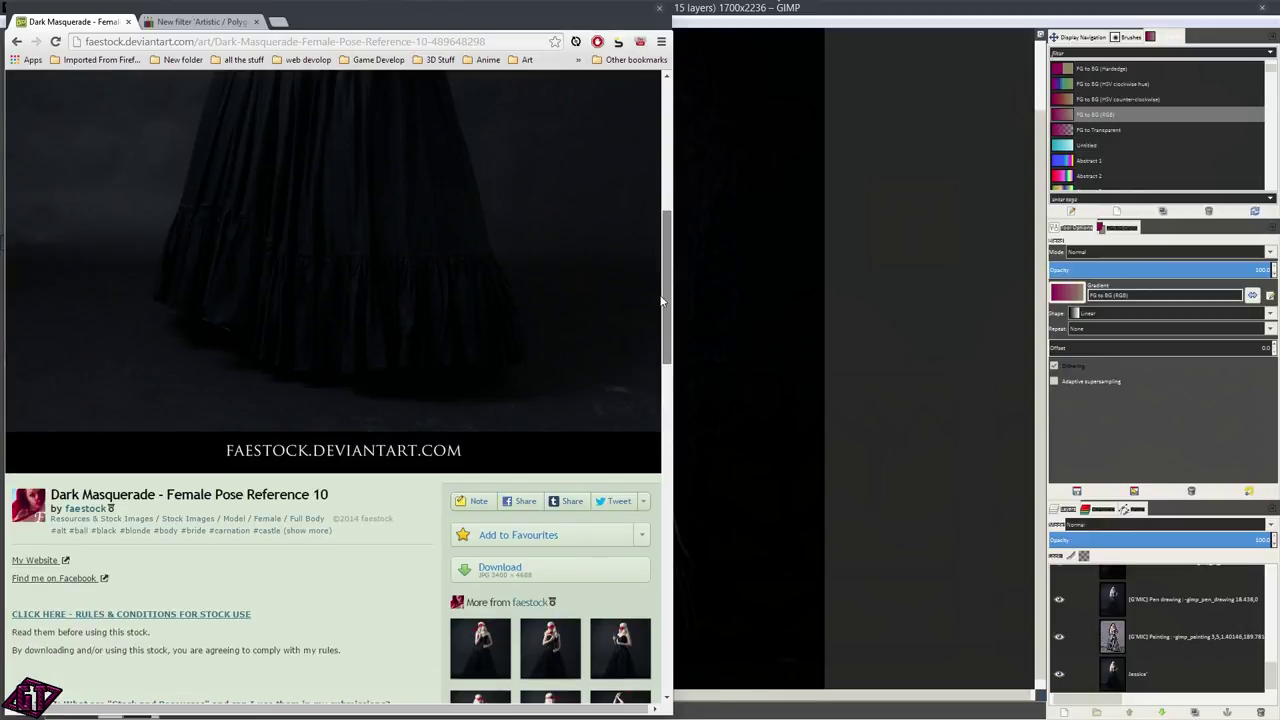
{"action": "left_click_drag", "start_coordinate": [661, 300], "coordinate": [662, 193]}
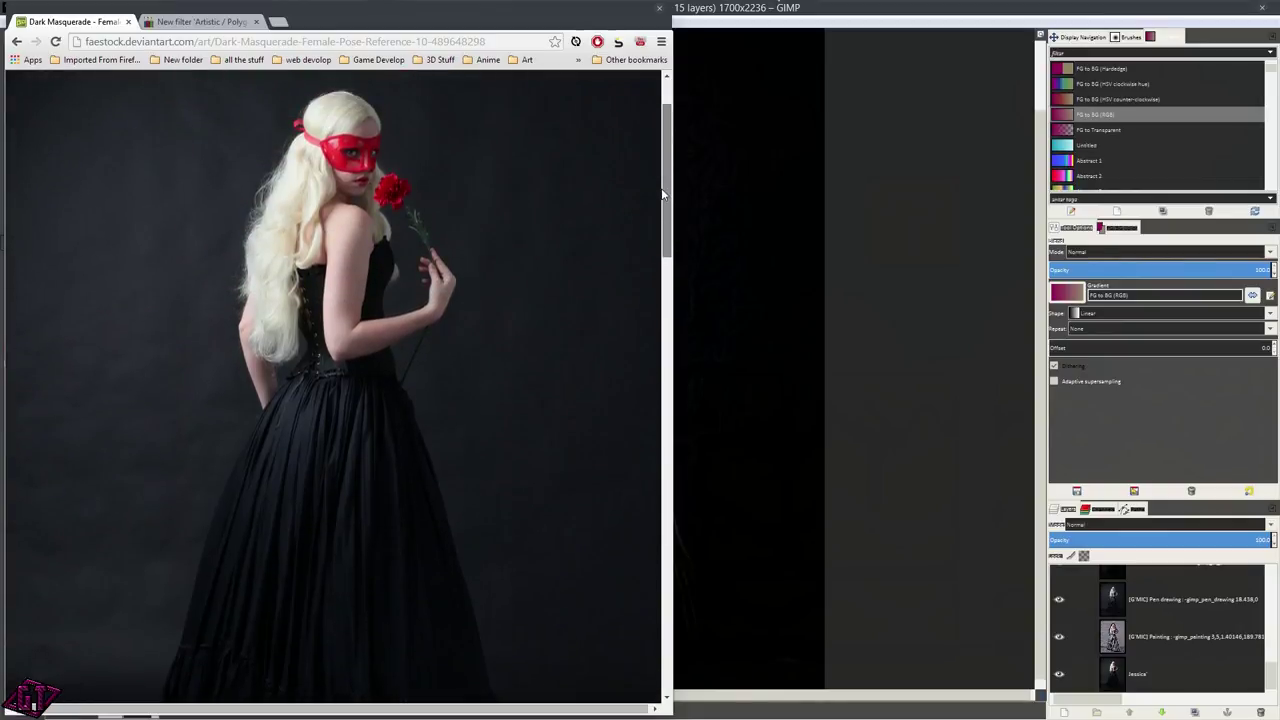
{"action": "left_click_drag", "start_coordinate": [662, 193], "coordinate": [672, 300]}
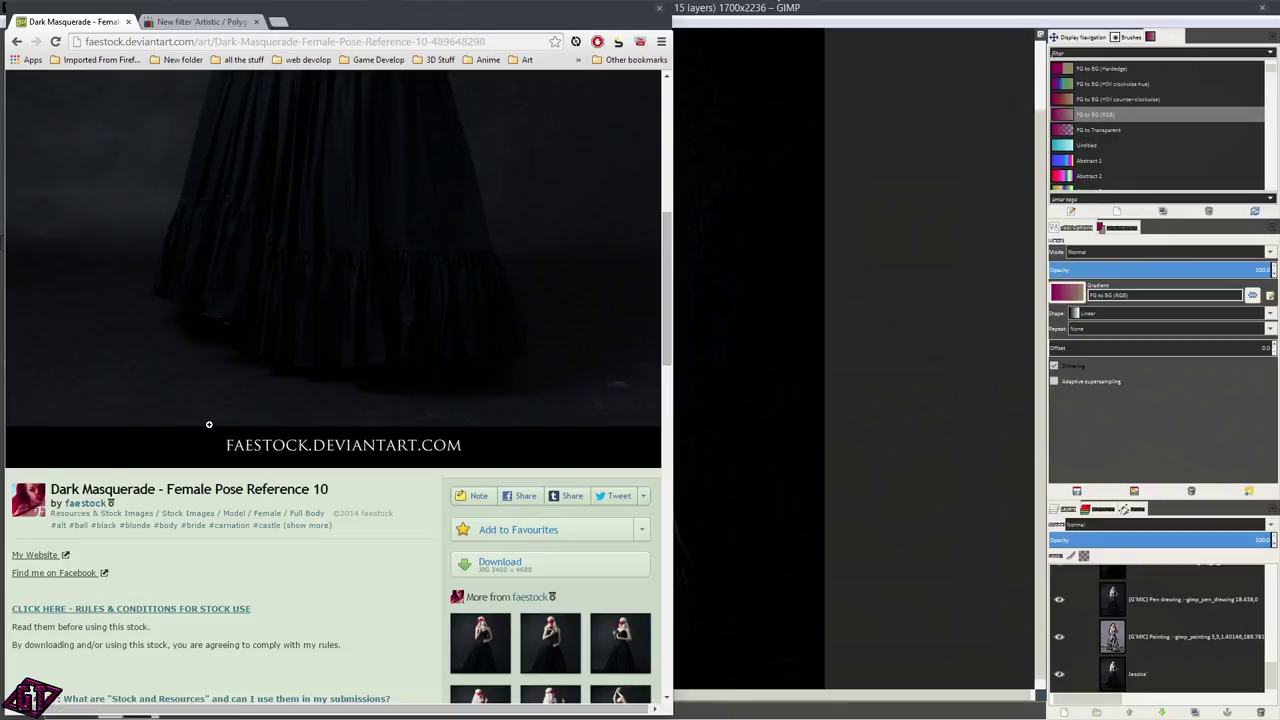
{"action": "scroll", "coordinate": [579, 197], "scroll_direction": "up", "scroll_amount": 4}
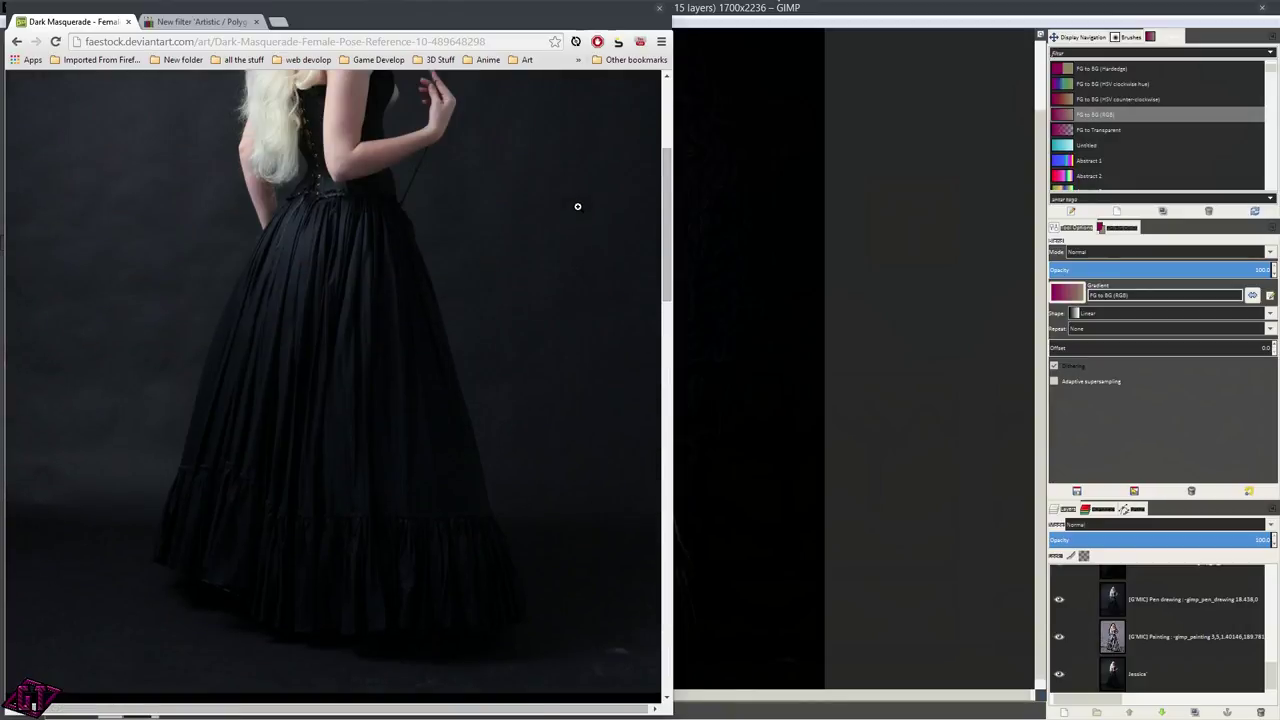
{"action": "scroll", "coordinate": [574, 225], "scroll_direction": "down", "scroll_amount": 5}
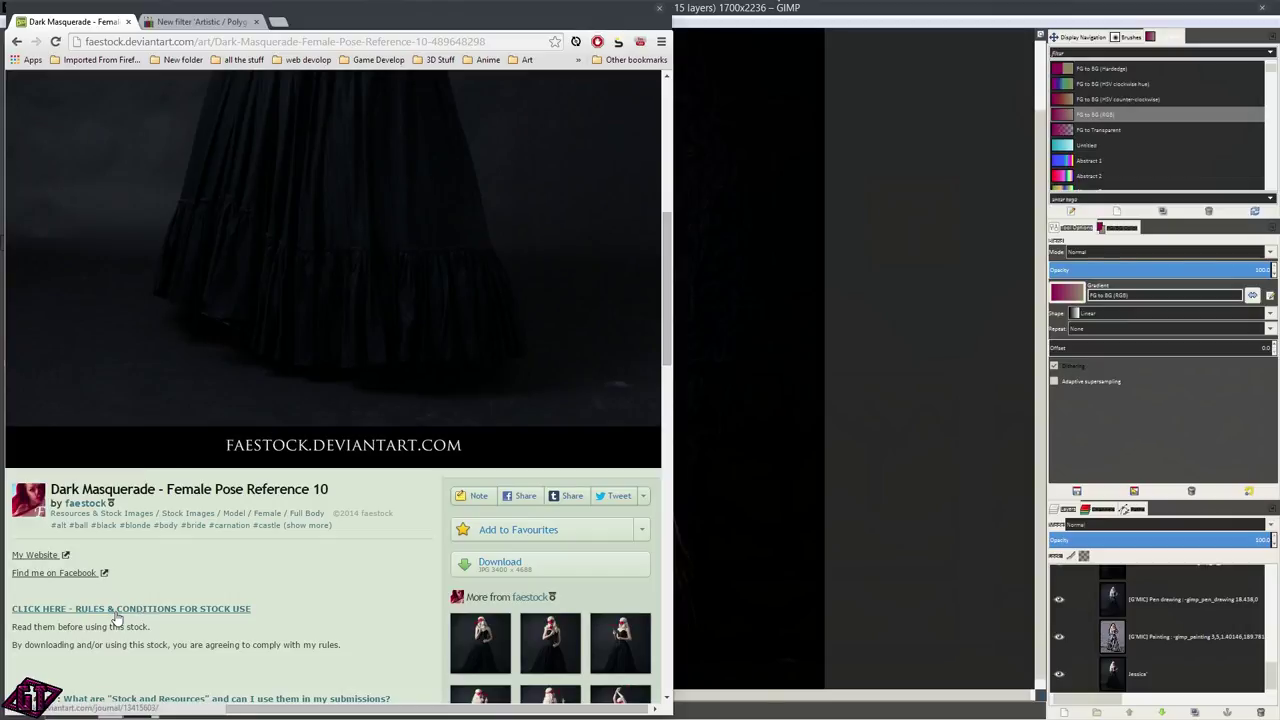
{"action": "middle_click", "coordinate": [117, 617]}
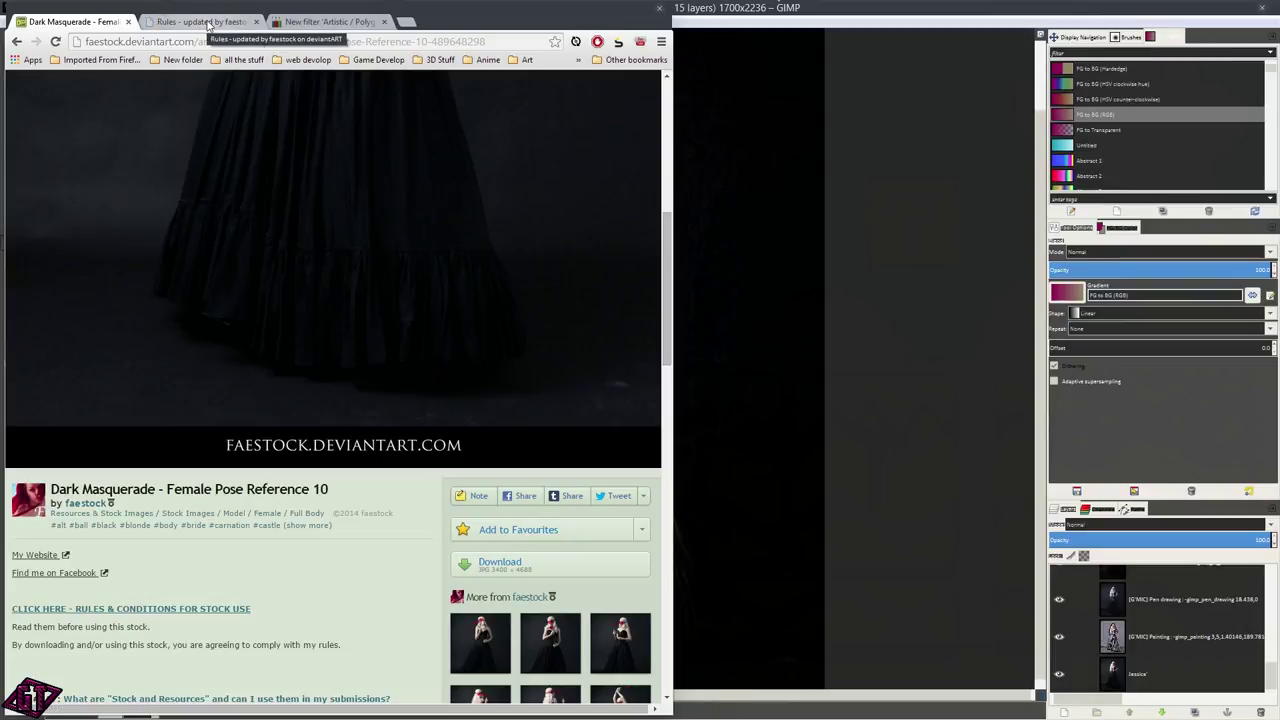
{"action": "left_click", "coordinate": [205, 21]}
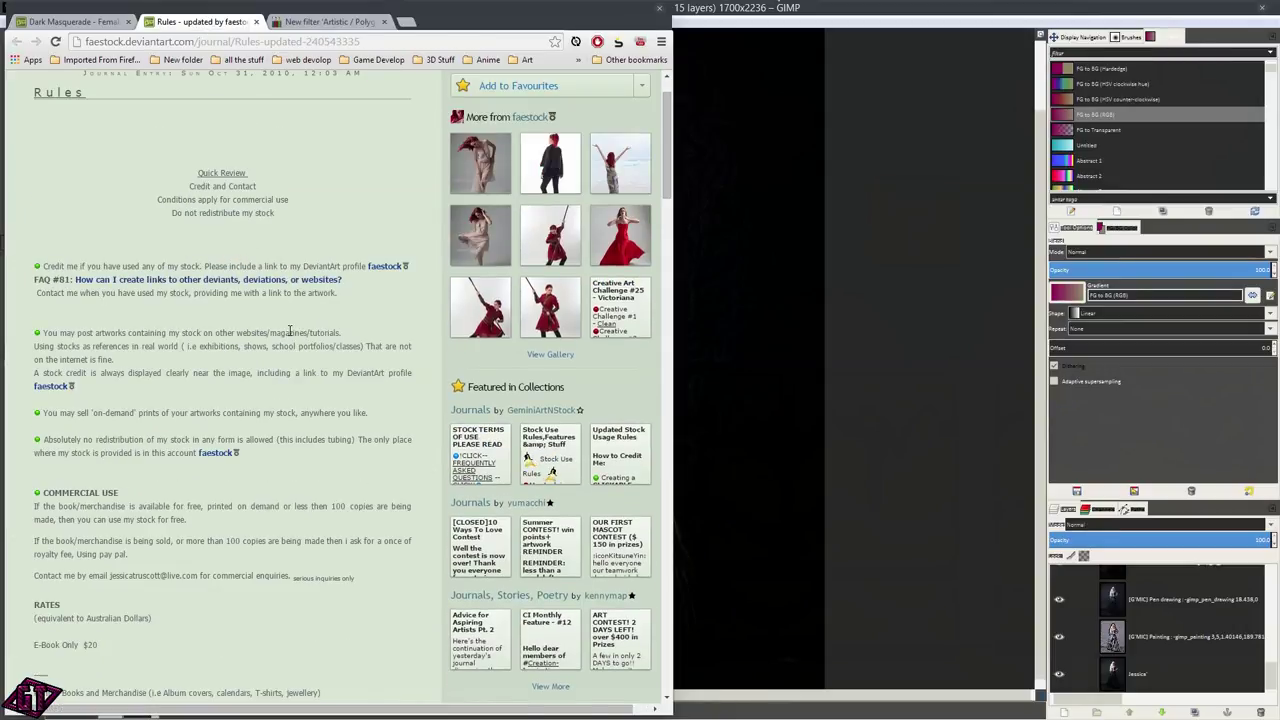
- Read the stock rules, highlighting the credit, reposting, reference-use and free commercial-use conditions
{"action": "scroll", "coordinate": [290, 335], "scroll_direction": "down", "scroll_amount": 2}
{"action": "left_click_drag", "start_coordinate": [135, 196], "coordinate": [378, 199]}
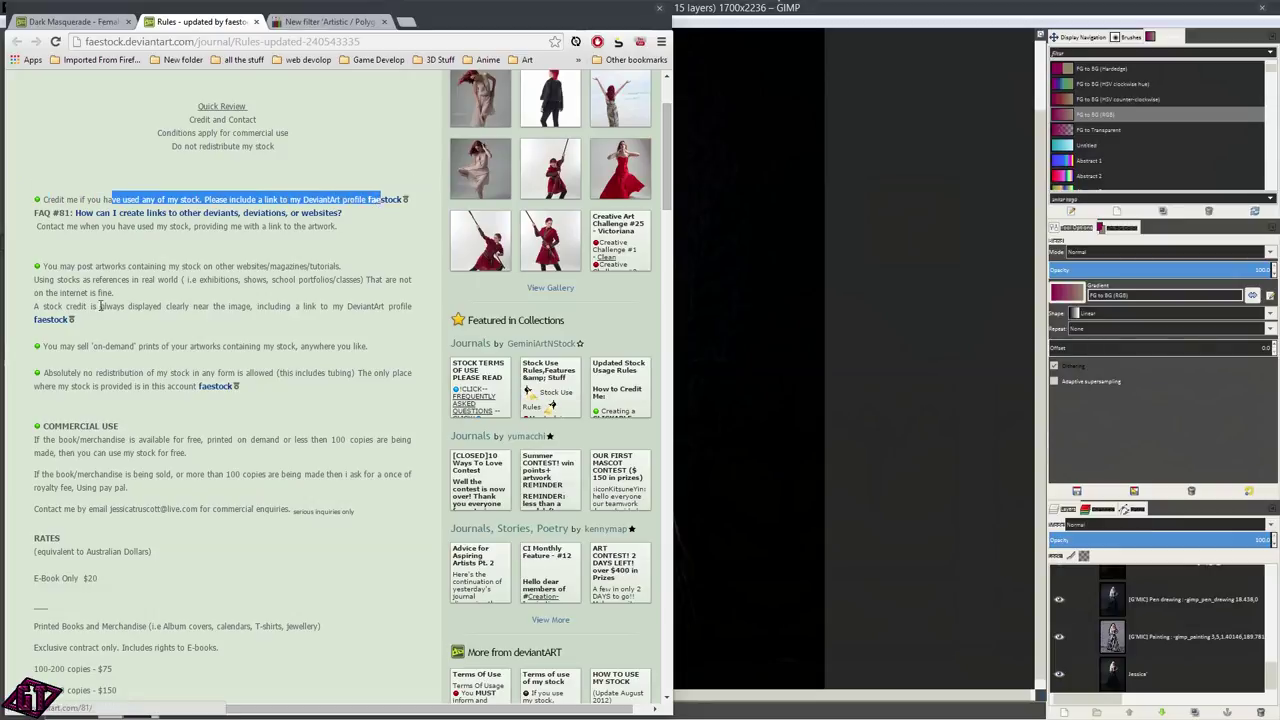
{"action": "left_click_drag", "start_coordinate": [80, 265], "coordinate": [340, 266]}
{"action": "left_click_drag", "start_coordinate": [57, 279], "coordinate": [209, 279]}
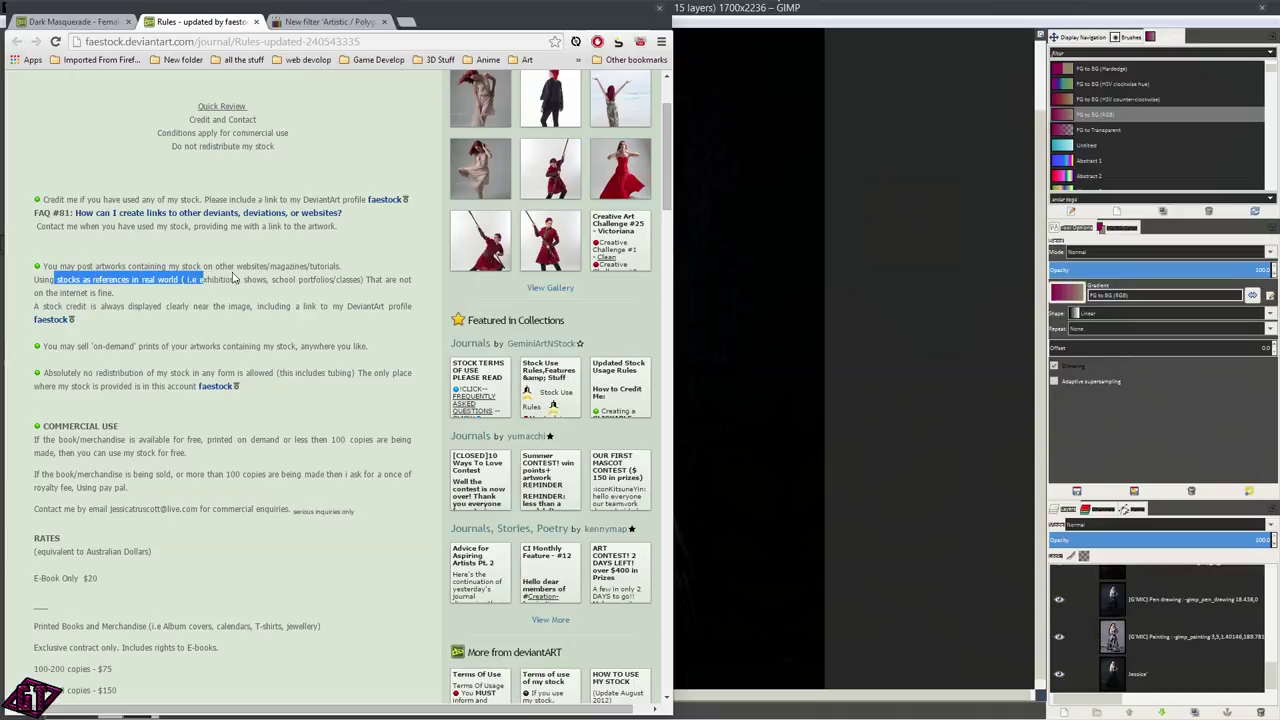
{"action": "left_click_drag", "start_coordinate": [343, 267], "coordinate": [309, 266]}
{"action": "scroll", "coordinate": [137, 370], "scroll_direction": "down", "scroll_amount": 1}
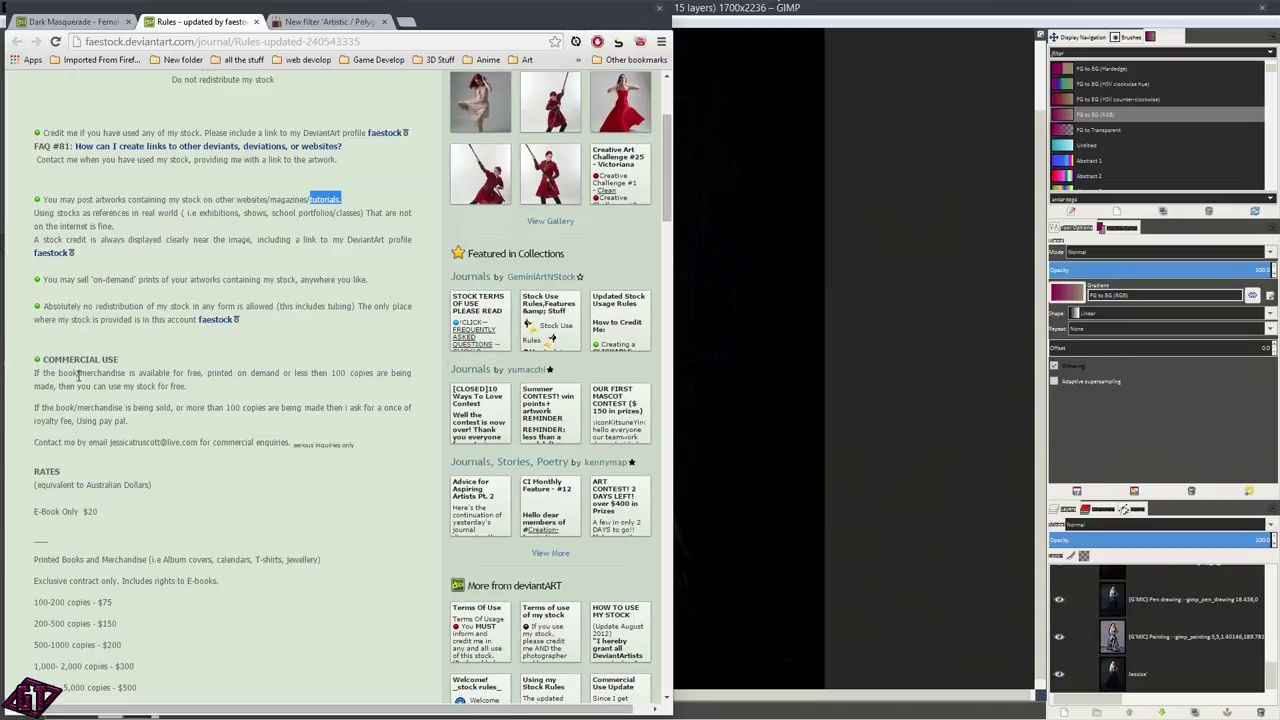
{"action": "left_click_drag", "start_coordinate": [44, 373], "coordinate": [369, 373]}
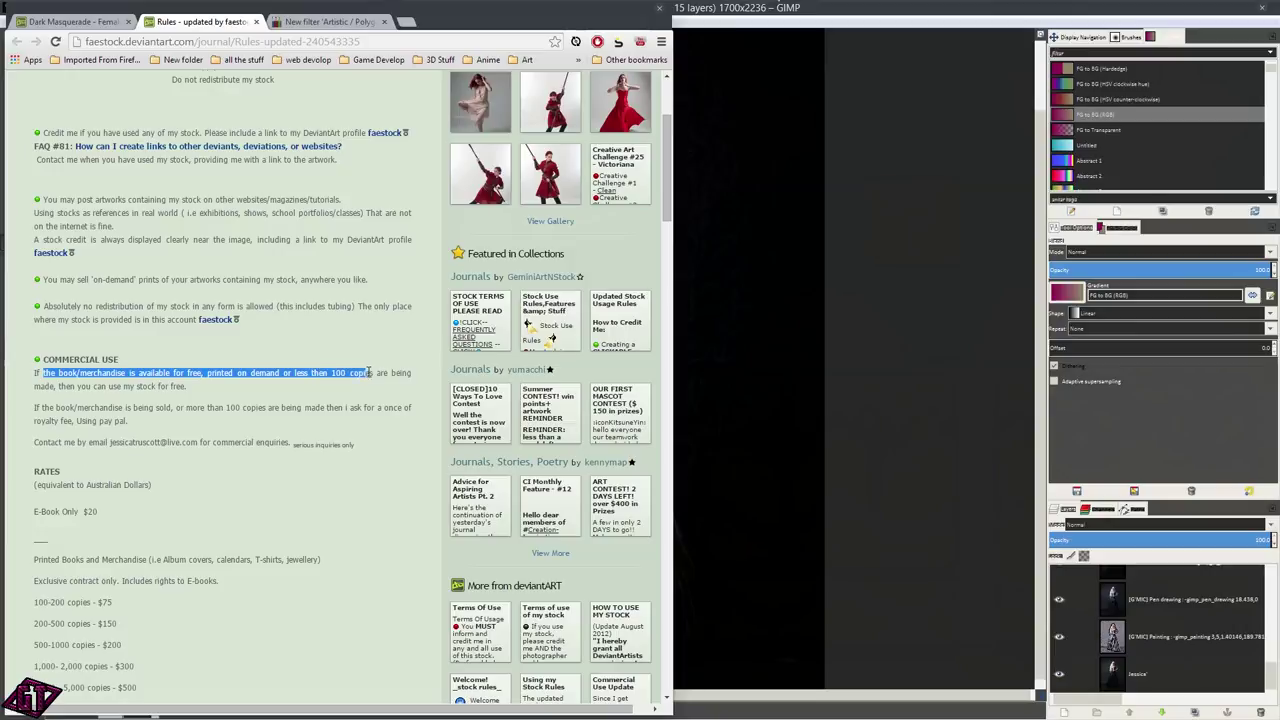
{"action": "scroll", "coordinate": [367, 477], "scroll_direction": "down", "scroll_amount": 1}
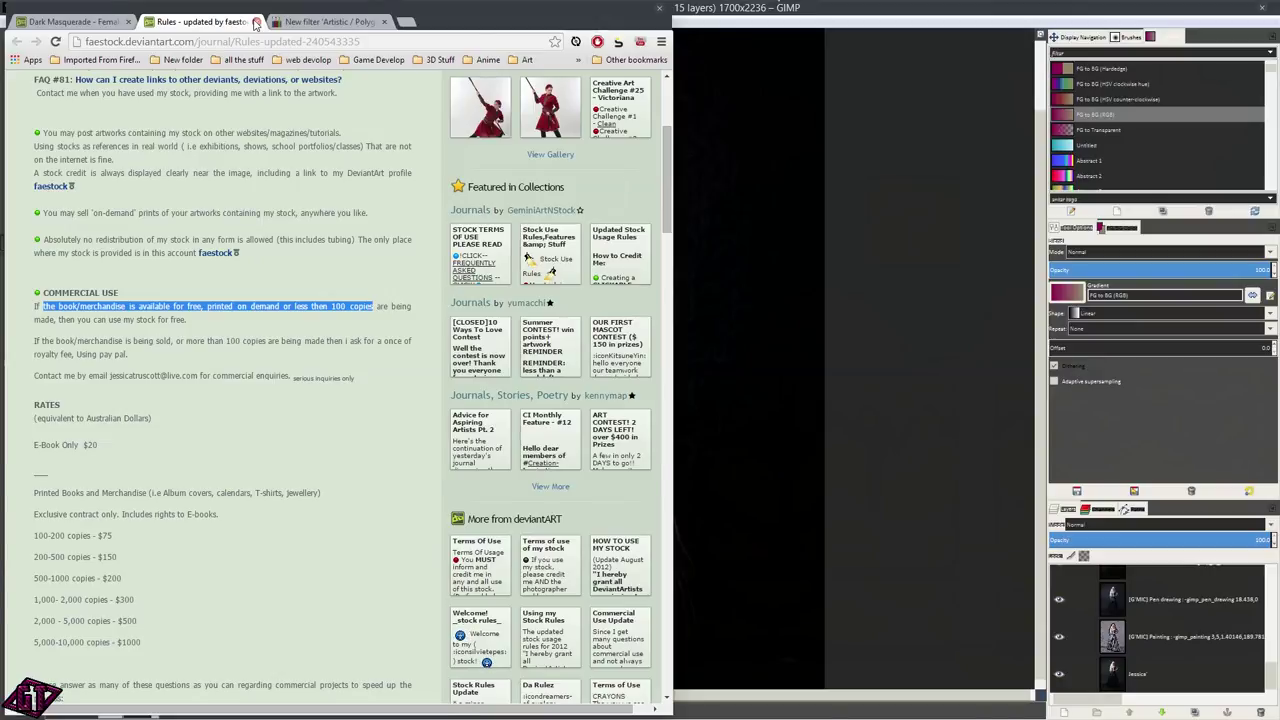
- Close the rules tab and switch to the Polygonize filter forum thread
{"action": "left_click", "coordinate": [256, 22]}
{"action": "scroll", "coordinate": [339, 278], "scroll_direction": "up", "scroll_amount": 8}
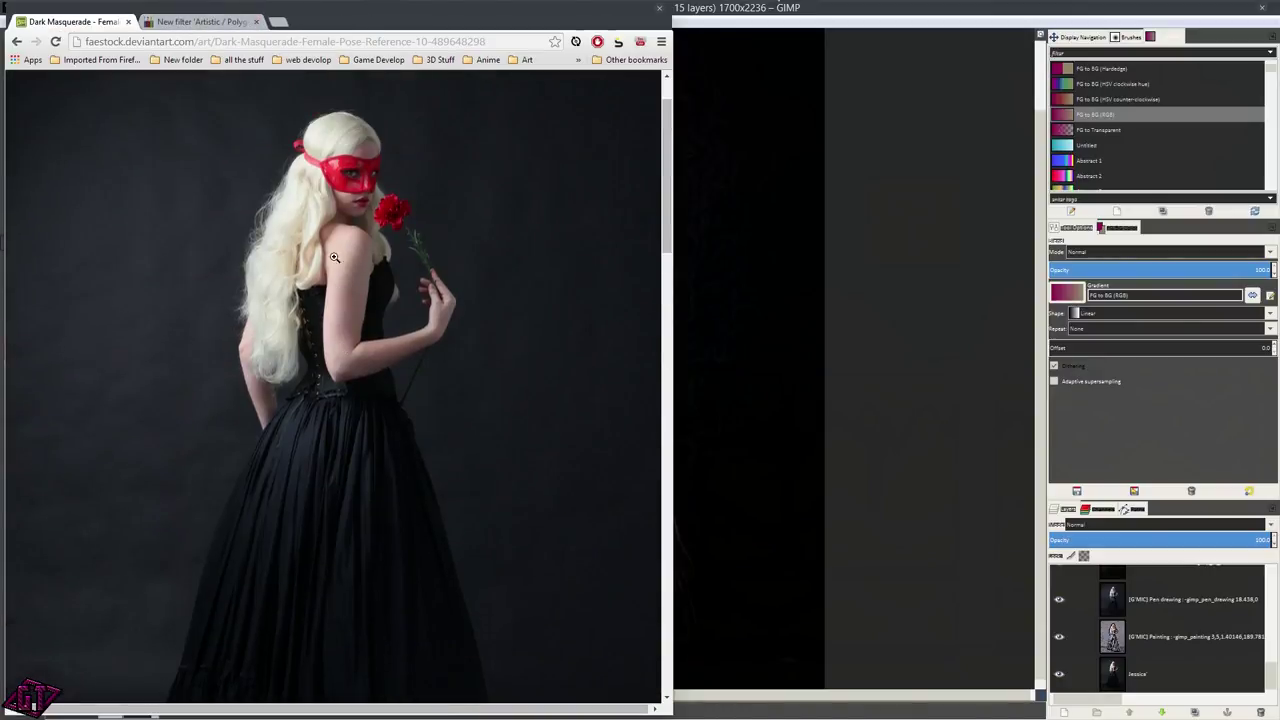
{"action": "left_click", "coordinate": [200, 22]}
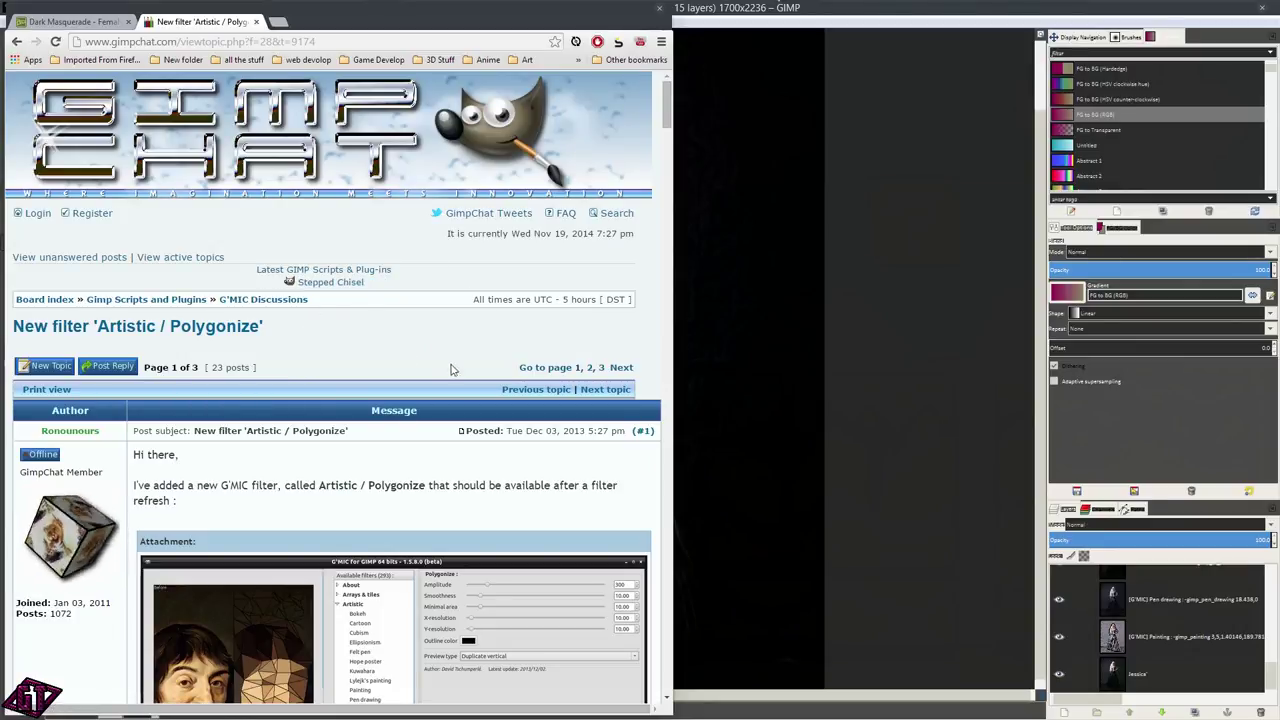
{"action": "scroll", "coordinate": [460, 360], "scroll_direction": "down", "scroll_amount": 4}
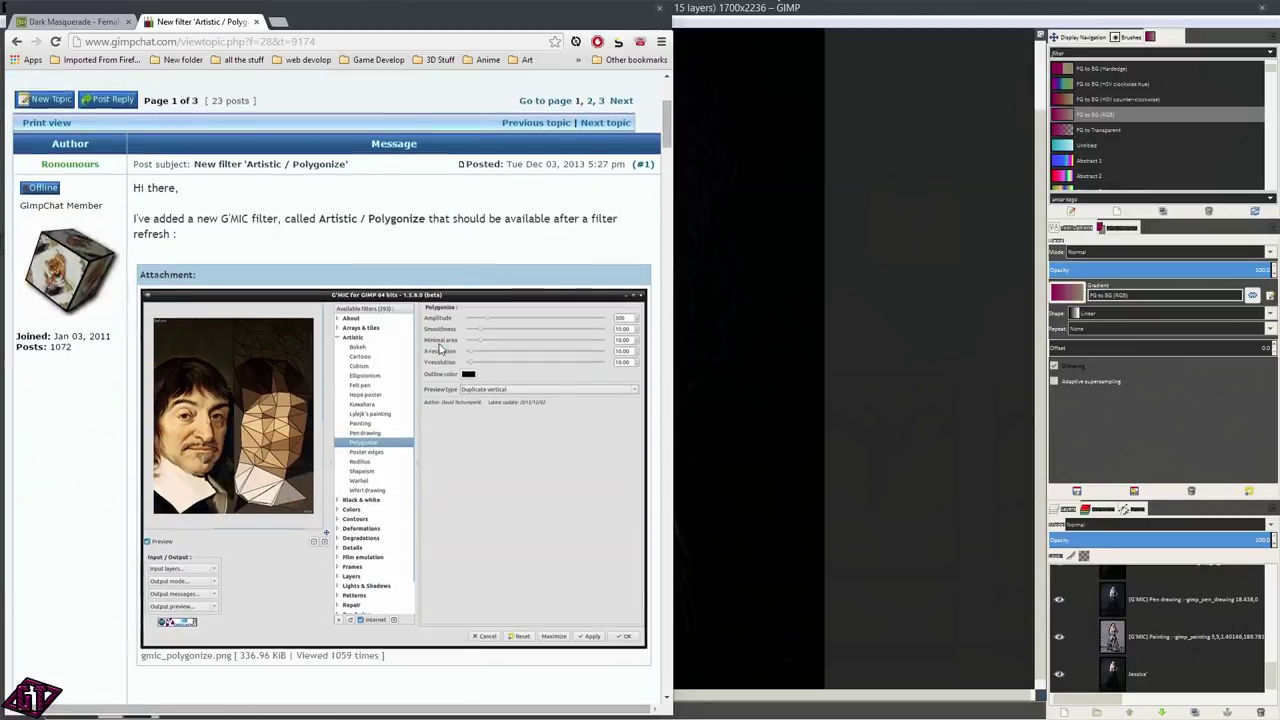
{"action": "scroll", "coordinate": [330, 312], "scroll_direction": "down", "scroll_amount": 4}
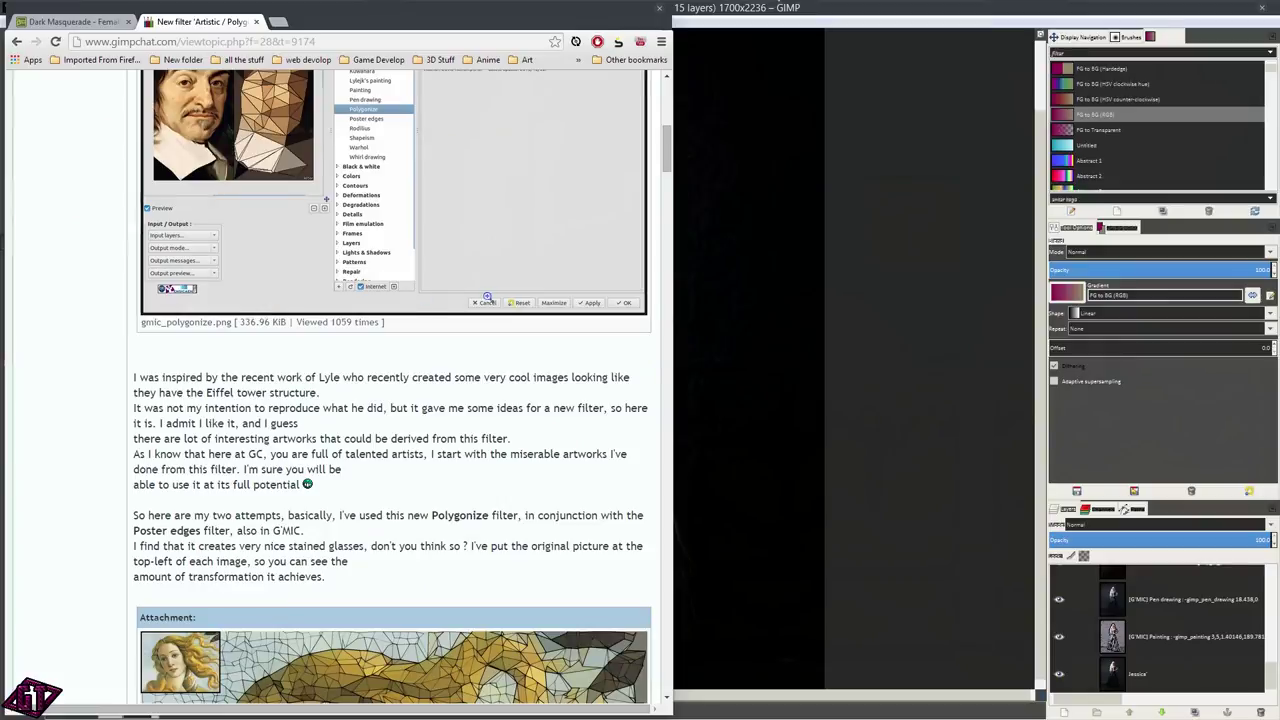
{"action": "scroll", "coordinate": [484, 295], "scroll_direction": "up", "scroll_amount": 5}
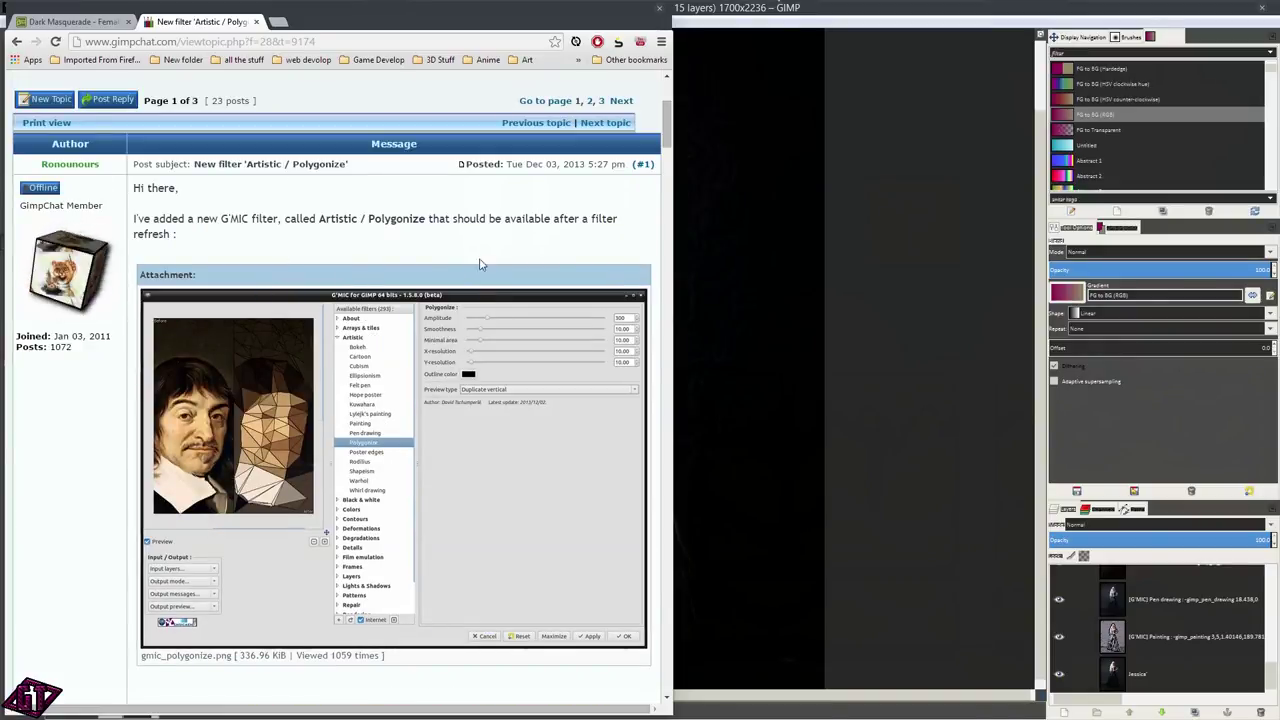
{"action": "scroll", "coordinate": [406, 250], "scroll_direction": "down", "scroll_amount": 1}
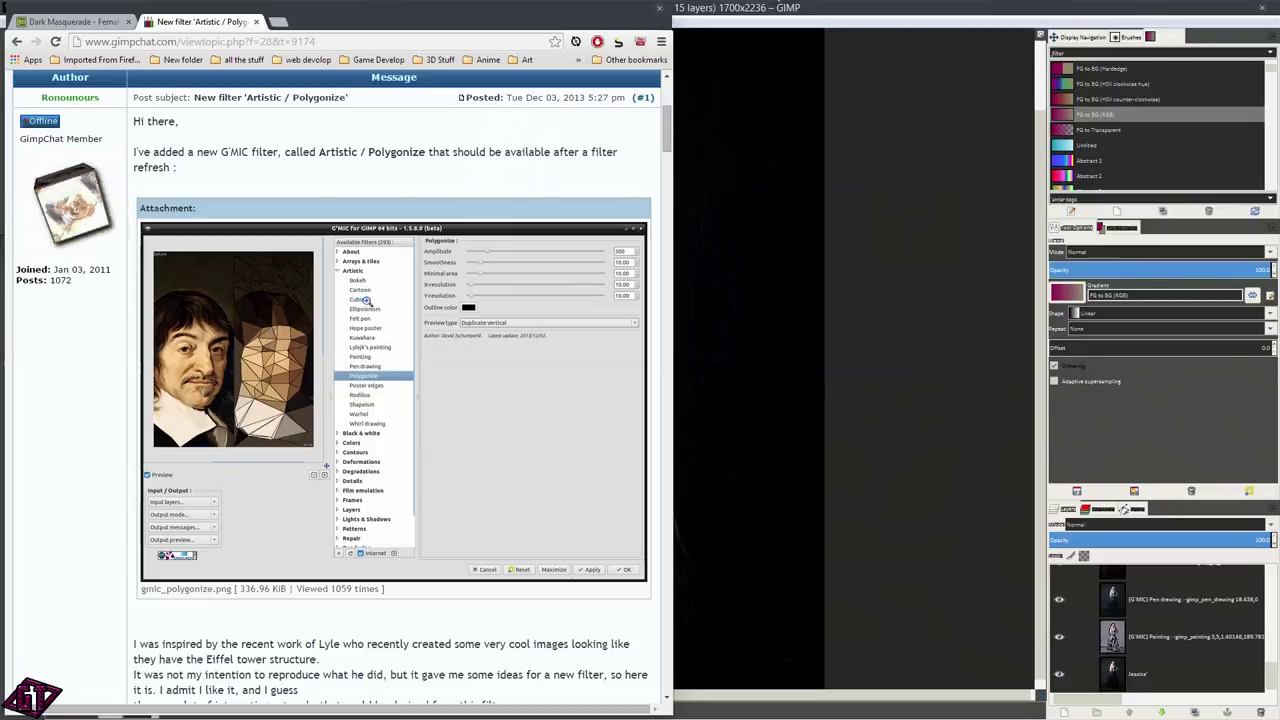
{"action": "scroll", "coordinate": [388, 290], "scroll_direction": "down", "scroll_amount": 3}
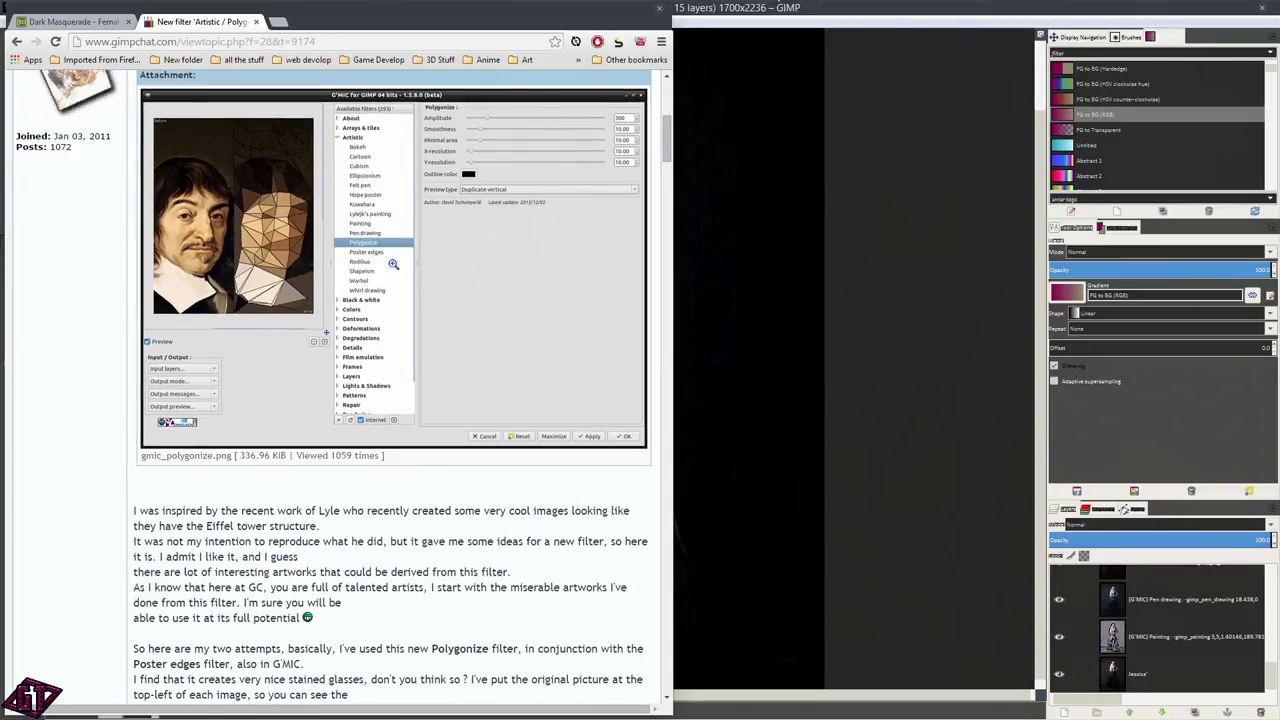
{"action": "scroll", "coordinate": [393, 263], "scroll_direction": "down", "scroll_amount": 4}
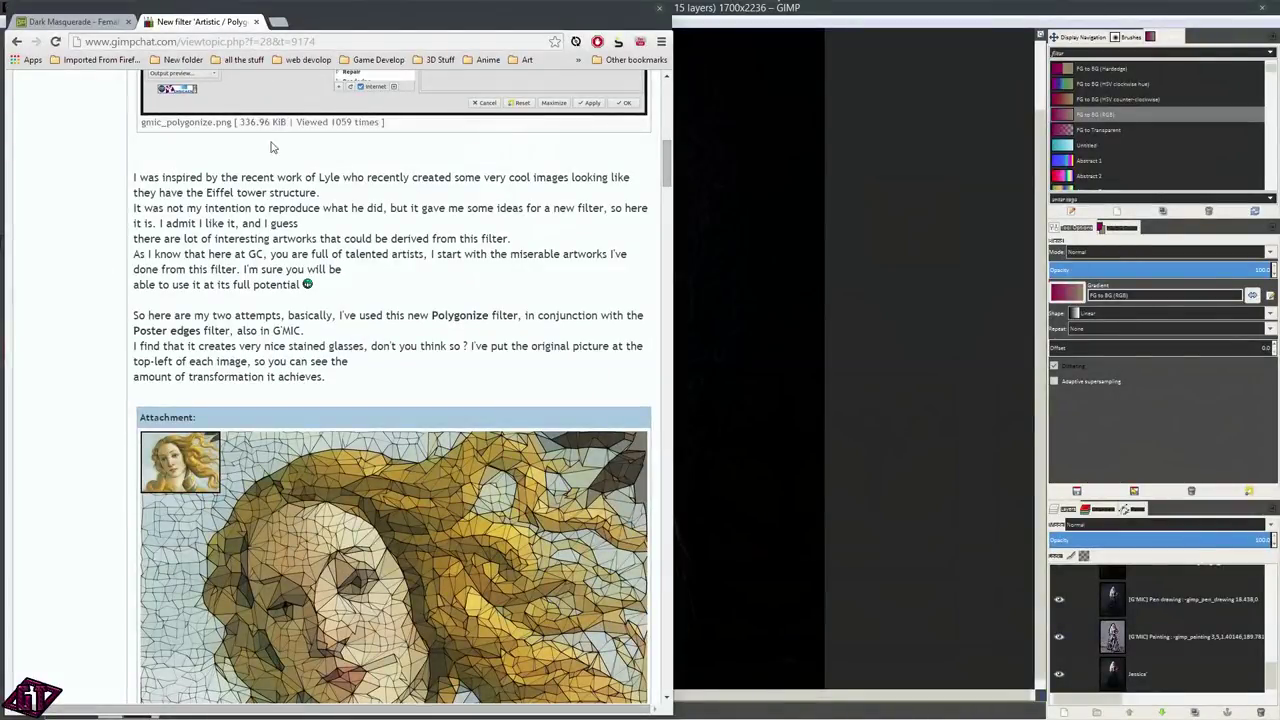
{"action": "left_click_drag", "start_coordinate": [206, 177], "coordinate": [588, 177]}
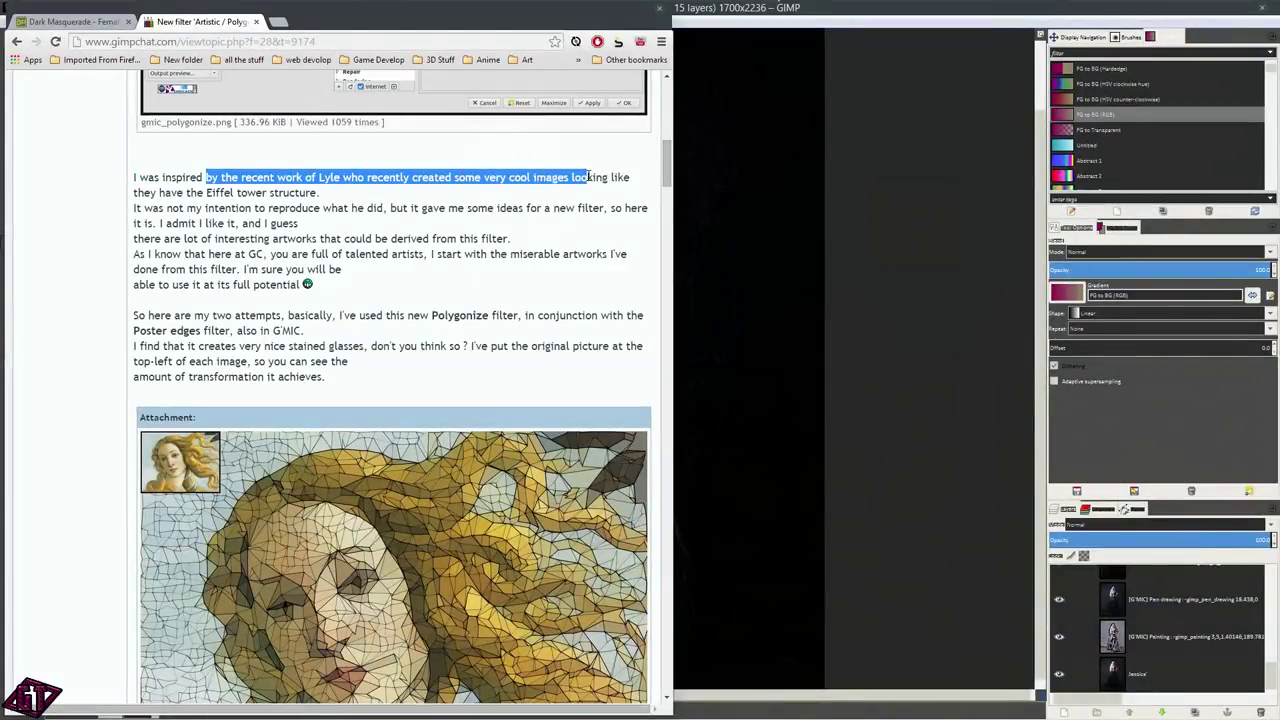
{"action": "left_click_drag", "start_coordinate": [183, 239], "coordinate": [391, 239]}
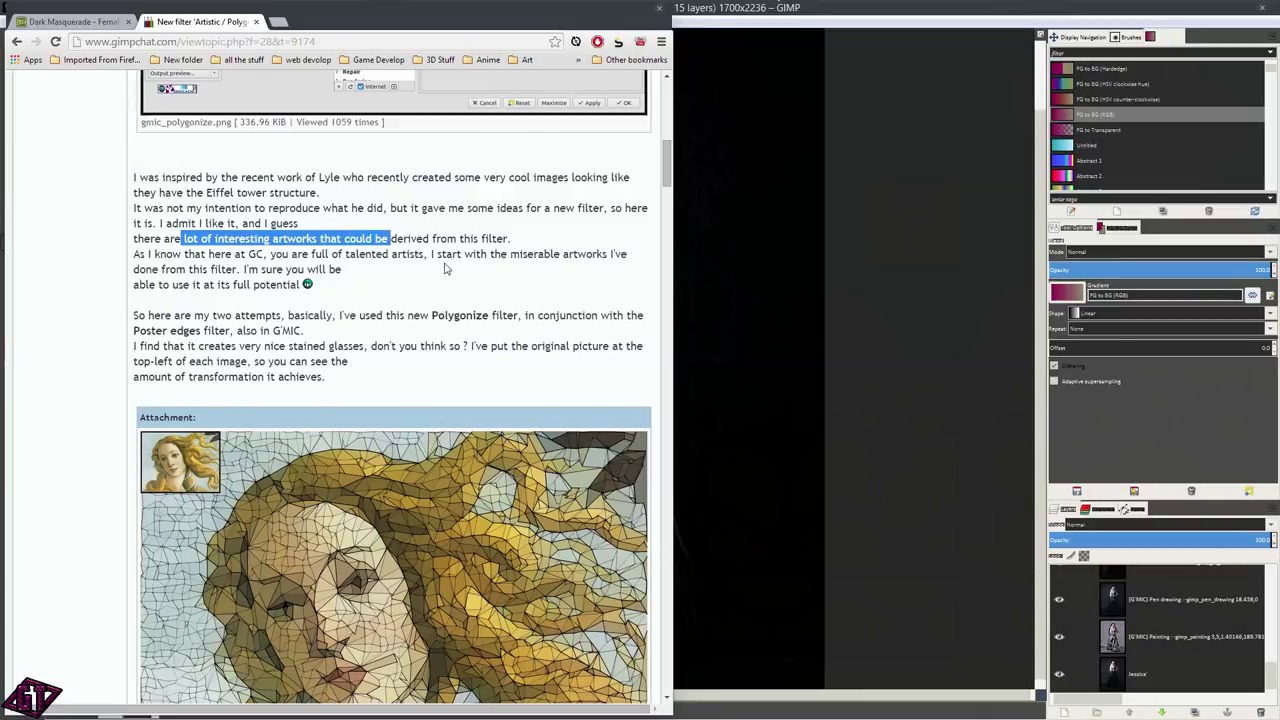
{"action": "scroll", "coordinate": [352, 297], "scroll_direction": "down", "scroll_amount": 3}
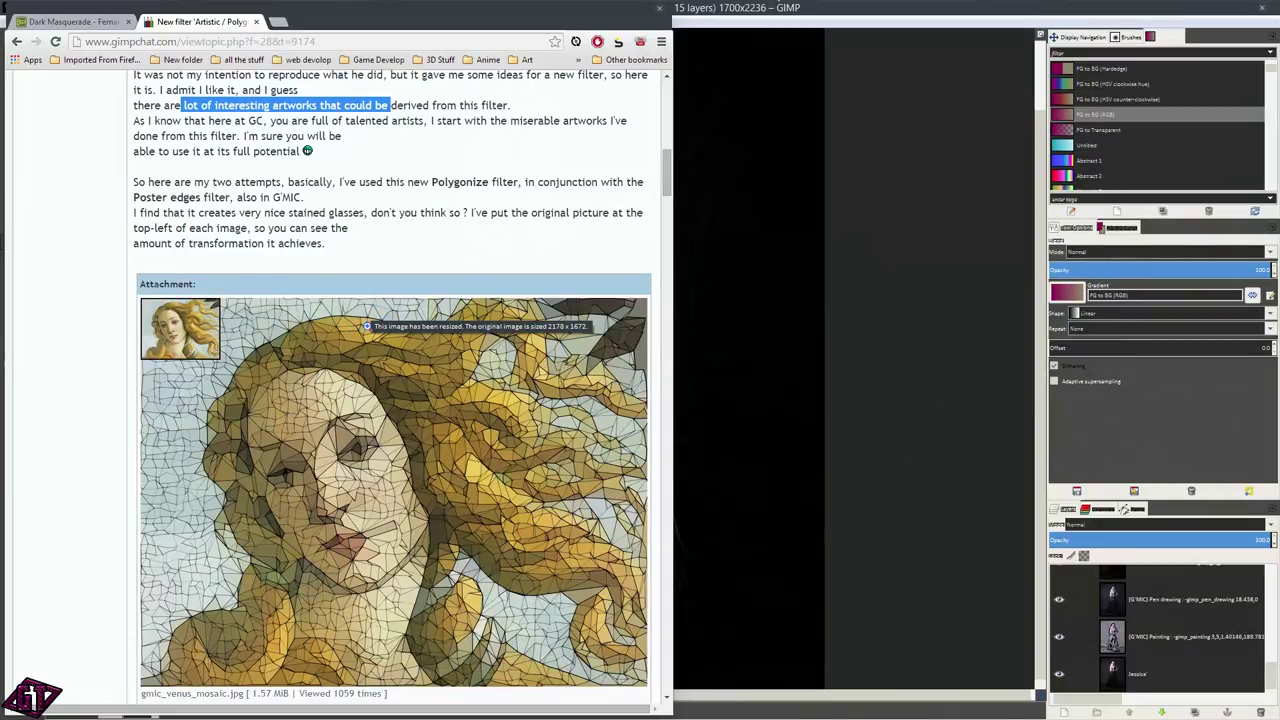
{"action": "scroll", "coordinate": [366, 326], "scroll_direction": "down", "scroll_amount": 5}
{"action": "scroll", "coordinate": [366, 326], "scroll_direction": "down", "scroll_amount": 4}
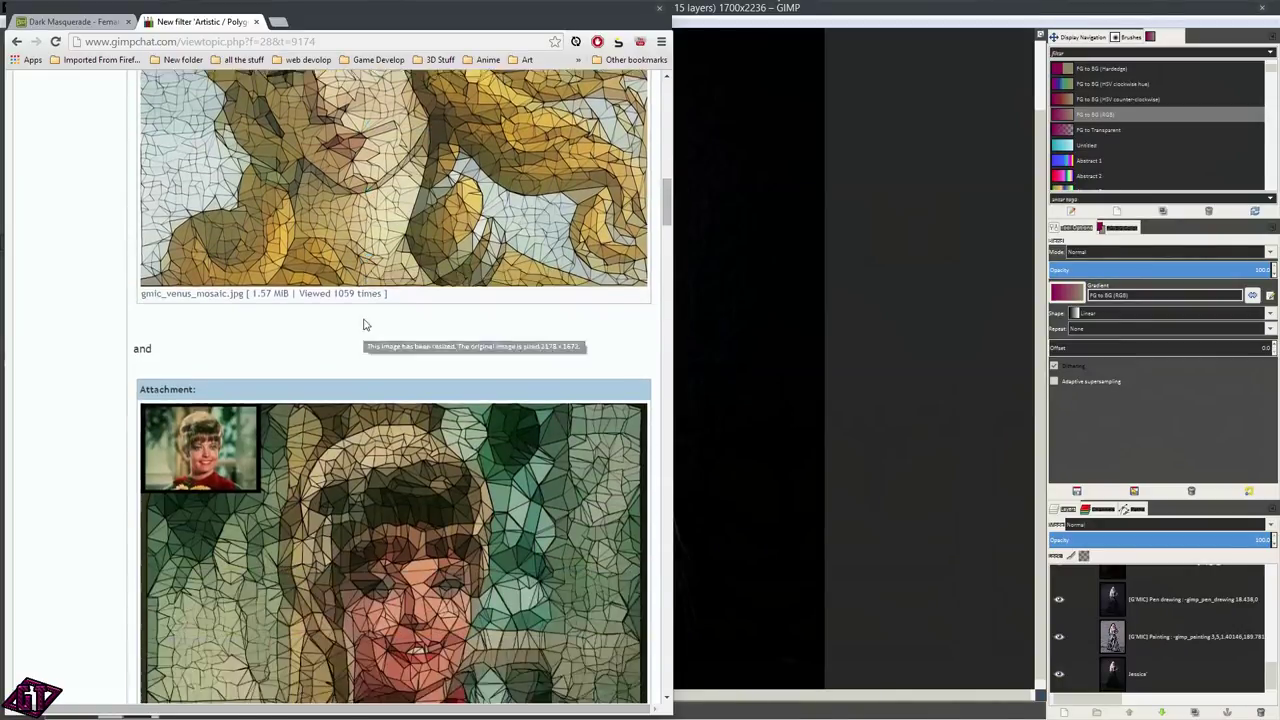
{"action": "scroll", "coordinate": [364, 325], "scroll_direction": "down", "scroll_amount": 10}
{"action": "scroll", "coordinate": [365, 322], "scroll_direction": "down", "scroll_amount": 6}
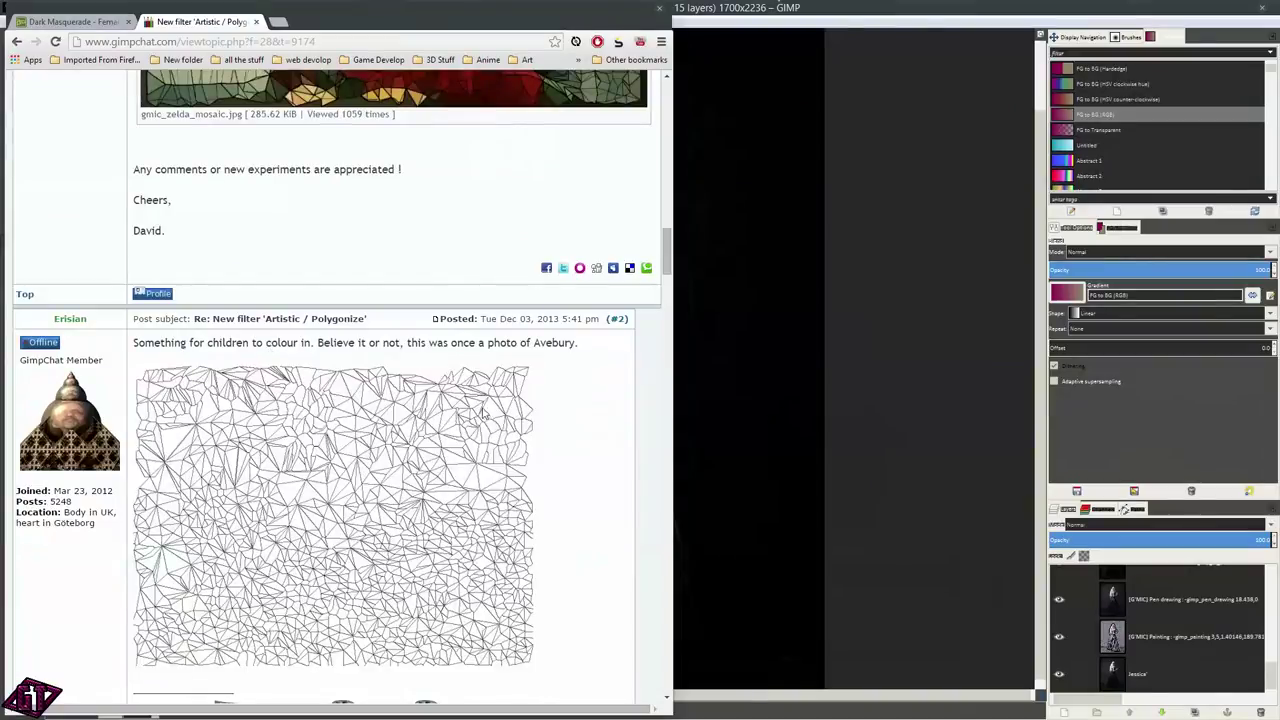
{"action": "scroll", "coordinate": [482, 415], "scroll_direction": "down", "scroll_amount": 20}
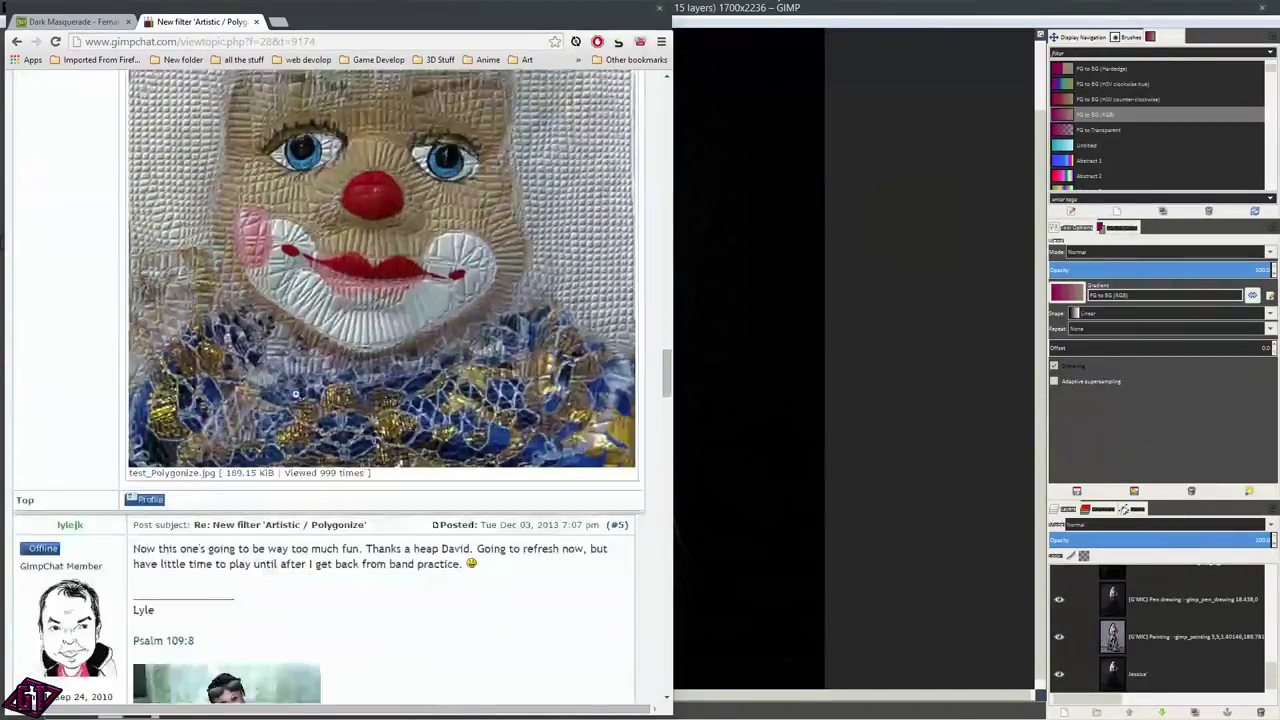
{"action": "scroll", "coordinate": [468, 457], "scroll_direction": "down", "scroll_amount": 6}
{"action": "scroll", "coordinate": [344, 336], "scroll_direction": "down", "scroll_amount": 8}
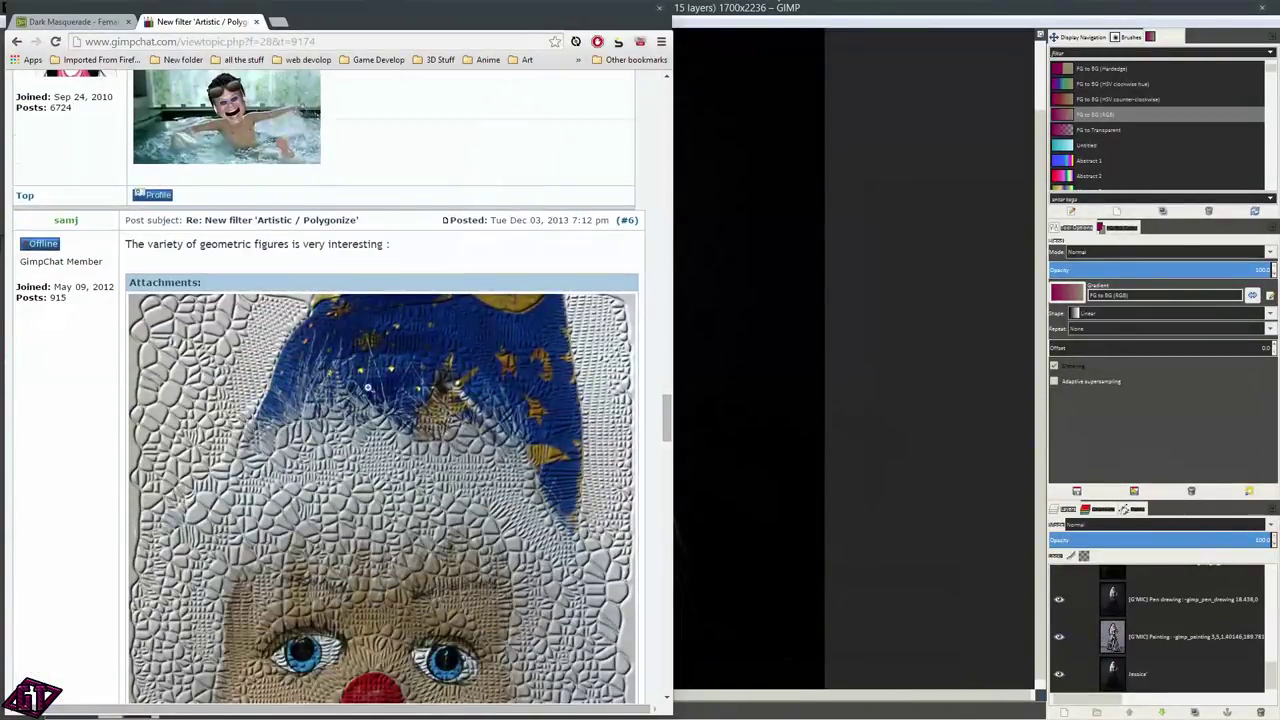
{"action": "scroll", "coordinate": [350, 380], "scroll_direction": "down", "scroll_amount": 15}
{"action": "scroll", "coordinate": [351, 379], "scroll_direction": "down", "scroll_amount": 20}
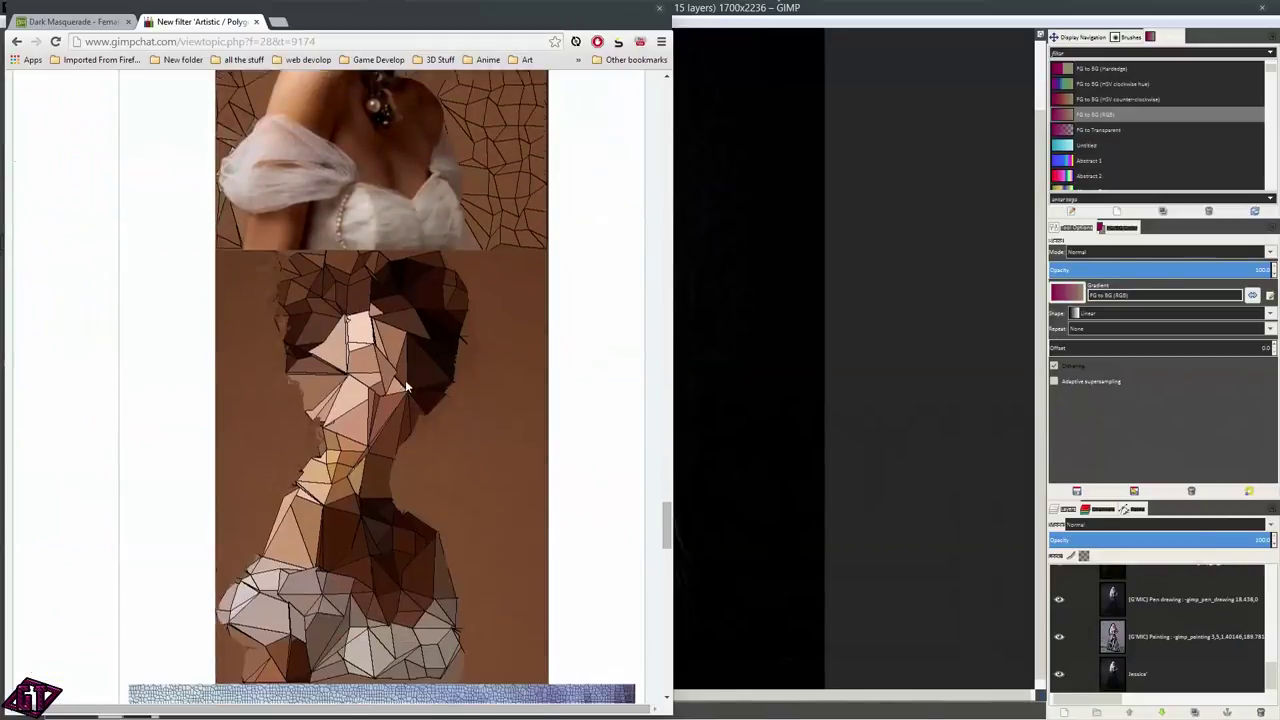
{"action": "scroll", "coordinate": [428, 354], "scroll_direction": "down", "scroll_amount": 4}
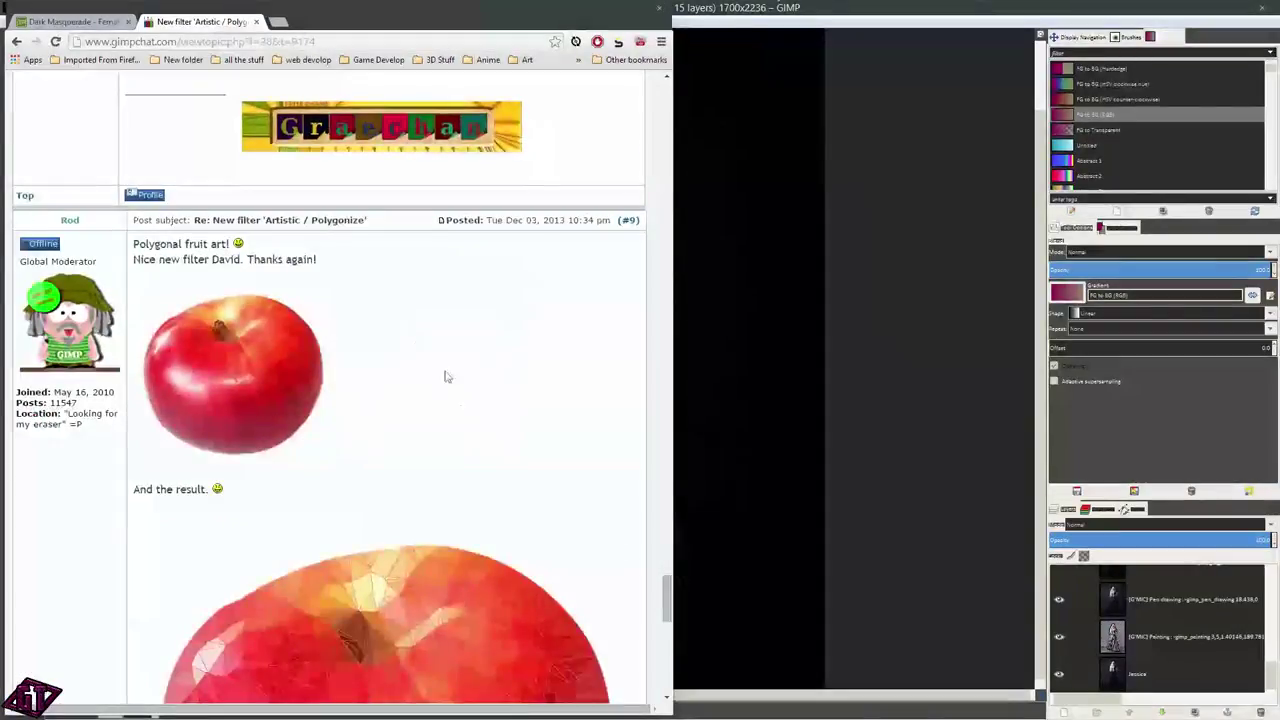
{"action": "scroll", "coordinate": [466, 406], "scroll_direction": "up", "scroll_amount": 12}
{"action": "scroll", "coordinate": [375, 165], "scroll_direction": "down", "scroll_amount": 10}
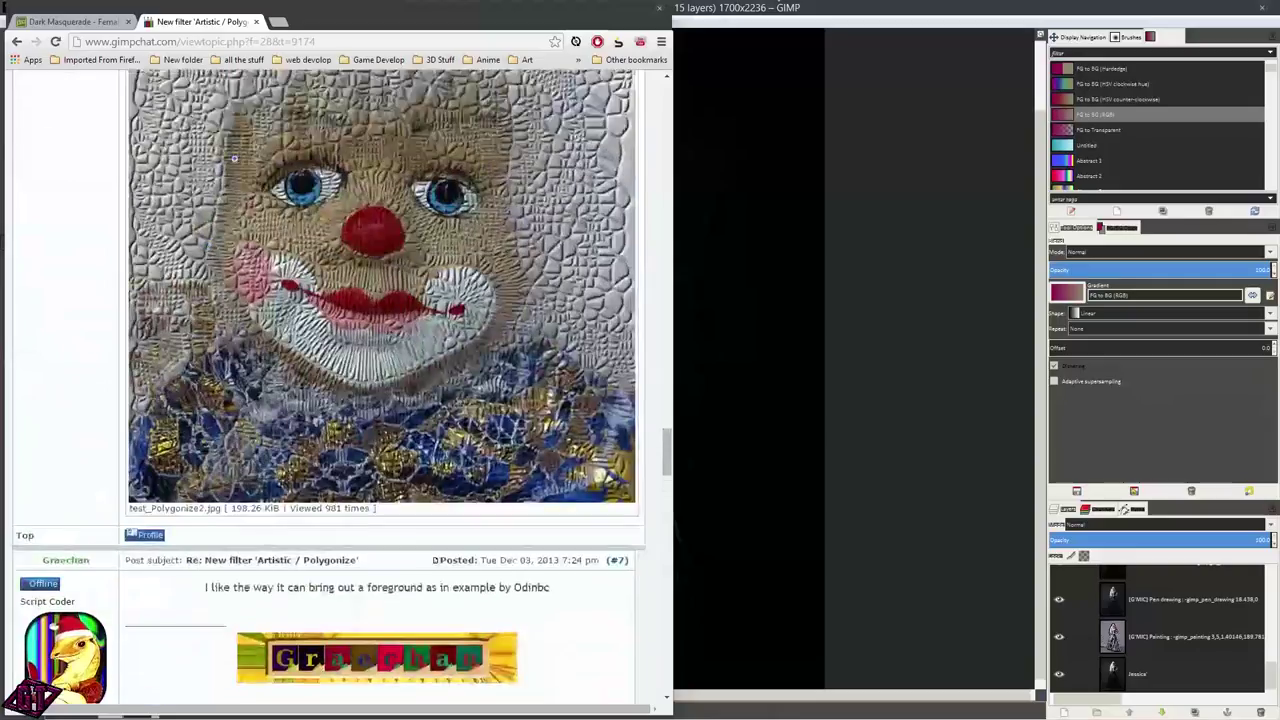
{"action": "scroll", "coordinate": [190, 160], "scroll_direction": "up", "scroll_amount": 8}
{"action": "scroll", "coordinate": [190, 160], "scroll_direction": "up", "scroll_amount": 12}
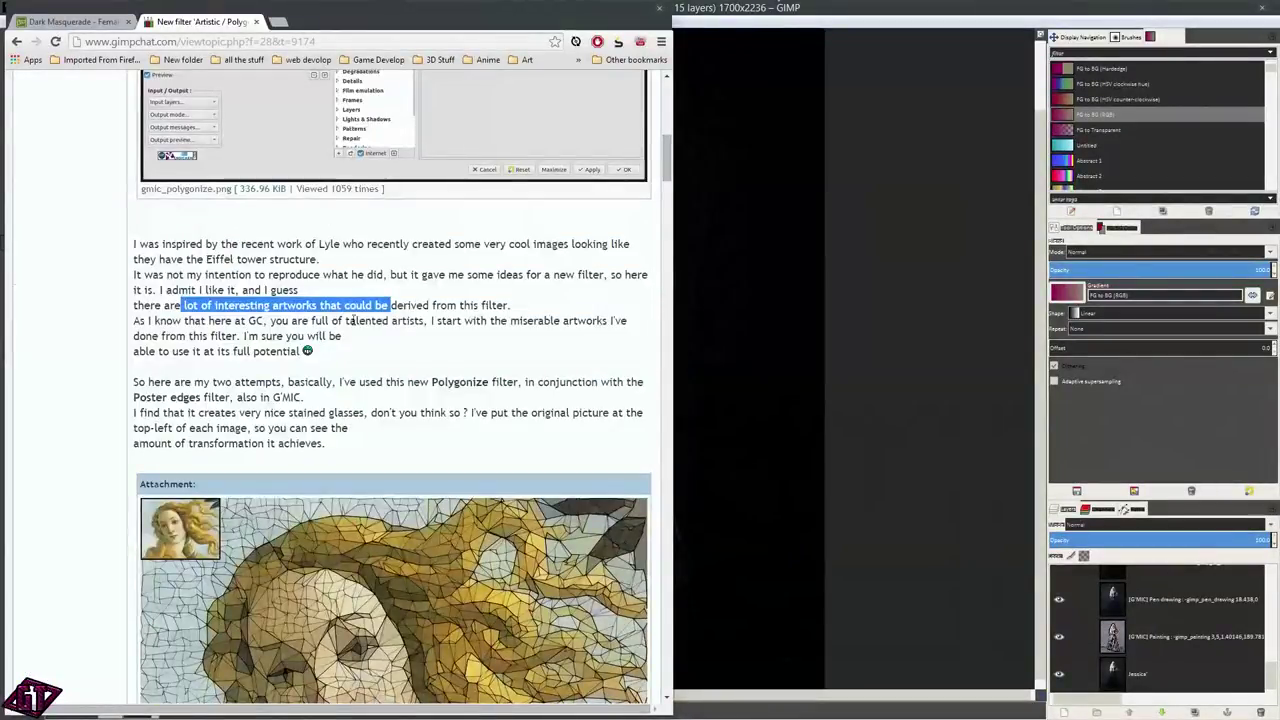
{"action": "scroll", "coordinate": [345, 221], "scroll_direction": "up", "scroll_amount": 5}
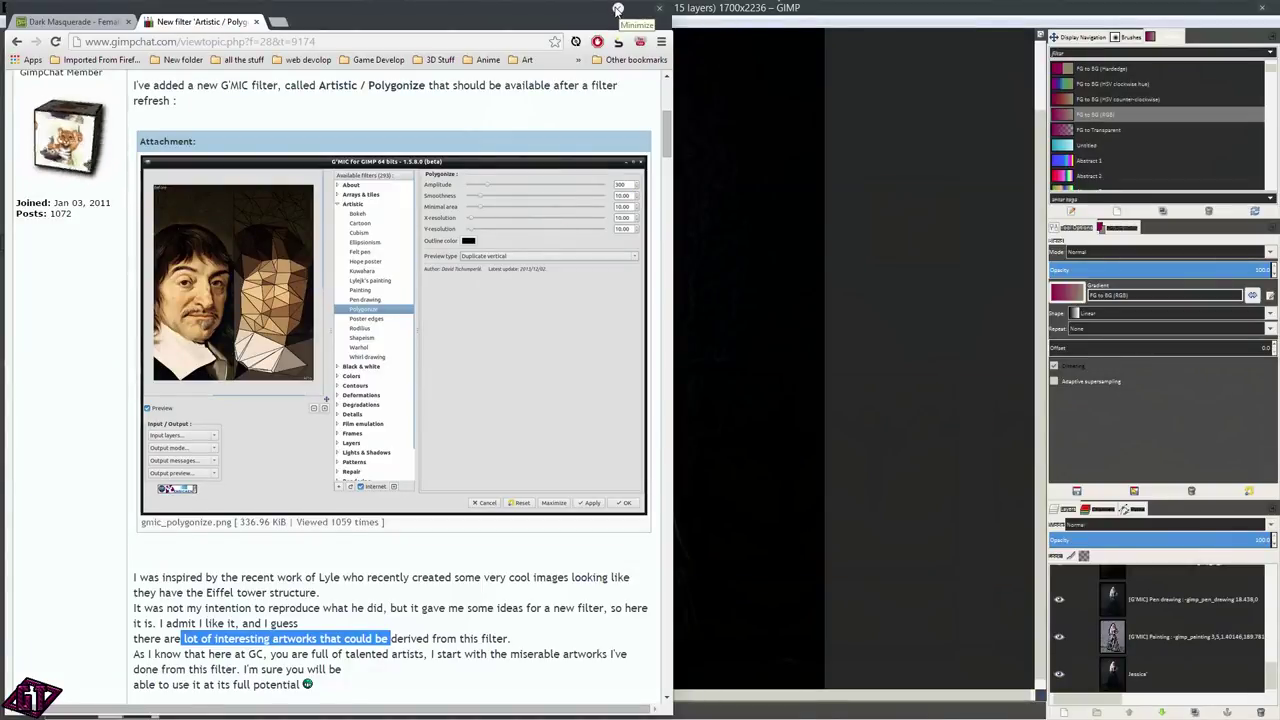
{"action": "left_click", "coordinate": [619, 8]}
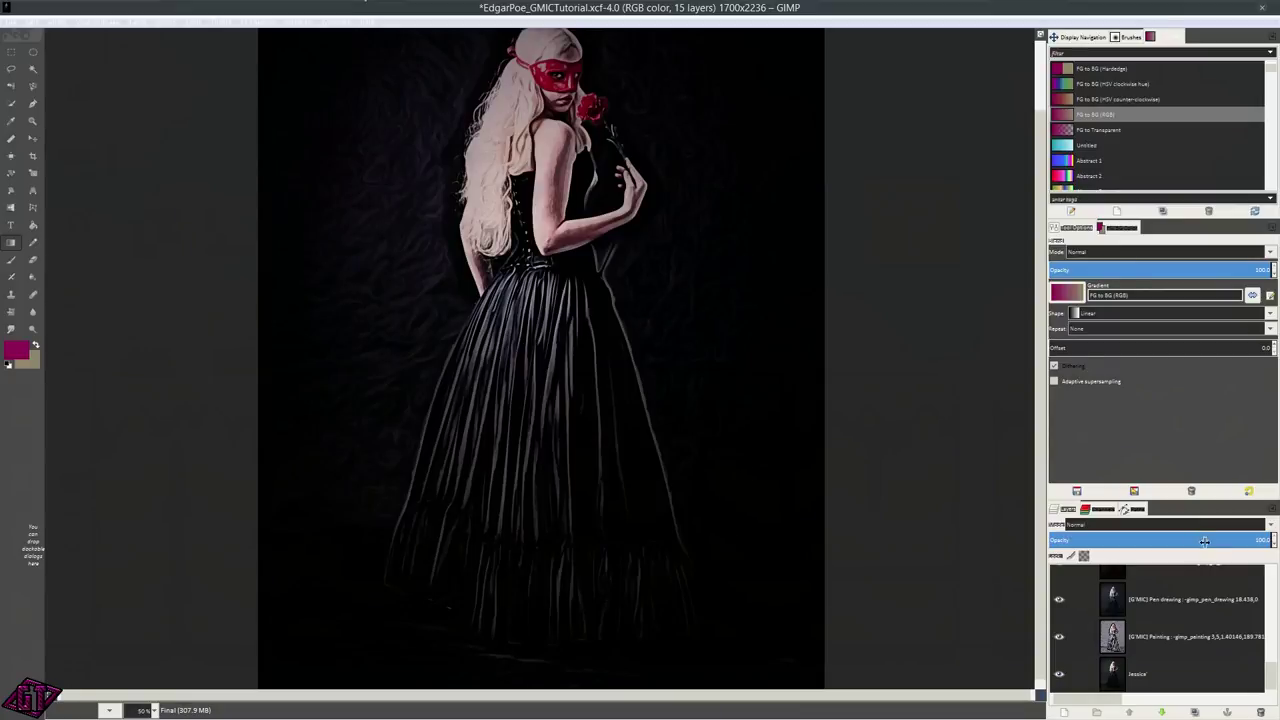
- Reopen the recent dark_masquerade pose photo through File > Open Recent
{"action": "left_click", "coordinate": [7, 21]}
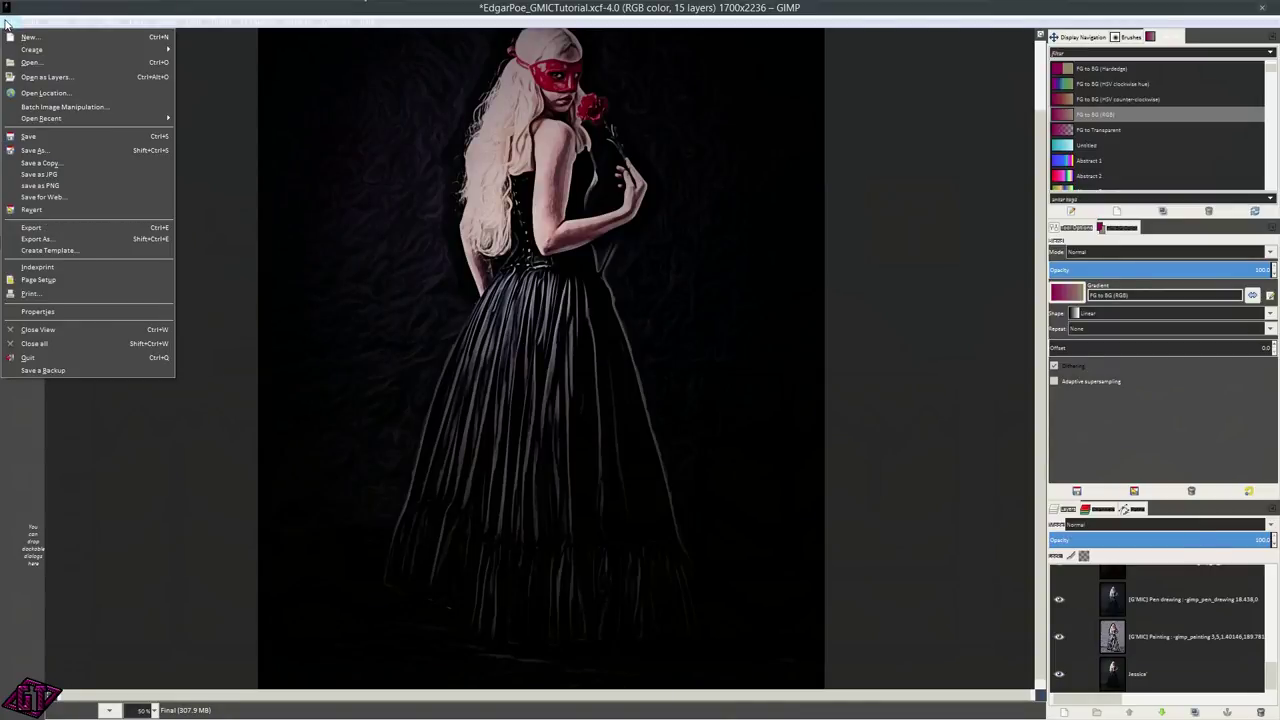
{"action": "mouse_move", "coordinate": [103, 120]}
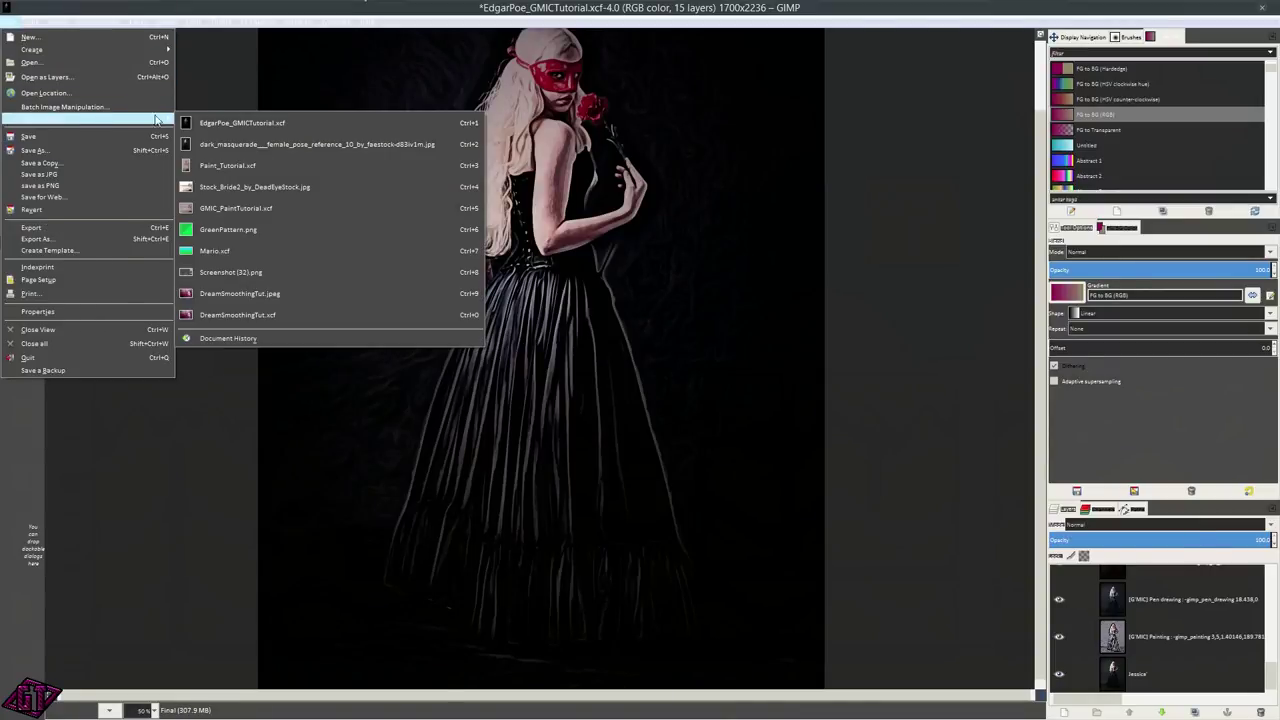
{"action": "left_click", "coordinate": [280, 147]}
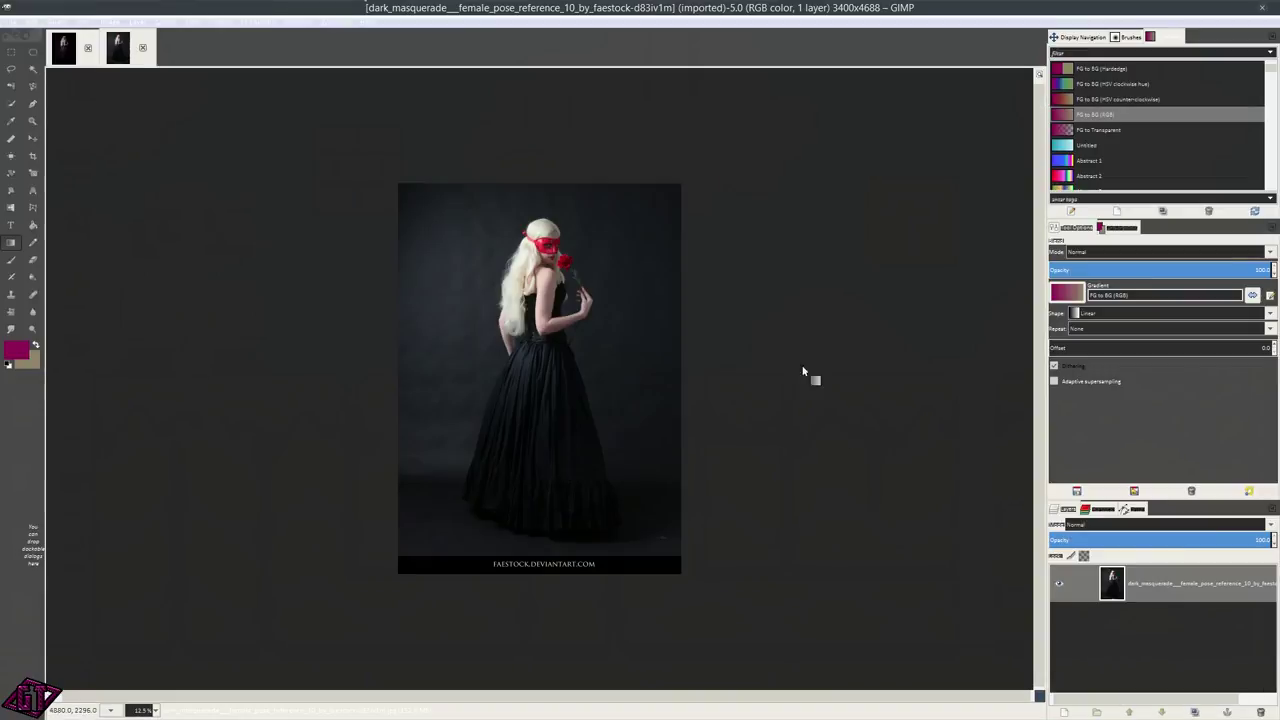
- Zoom and pan around the new photo to inspect it, including the dress
{"action": "key", "text": "plus"}
{"action": "key", "text": "plus"}
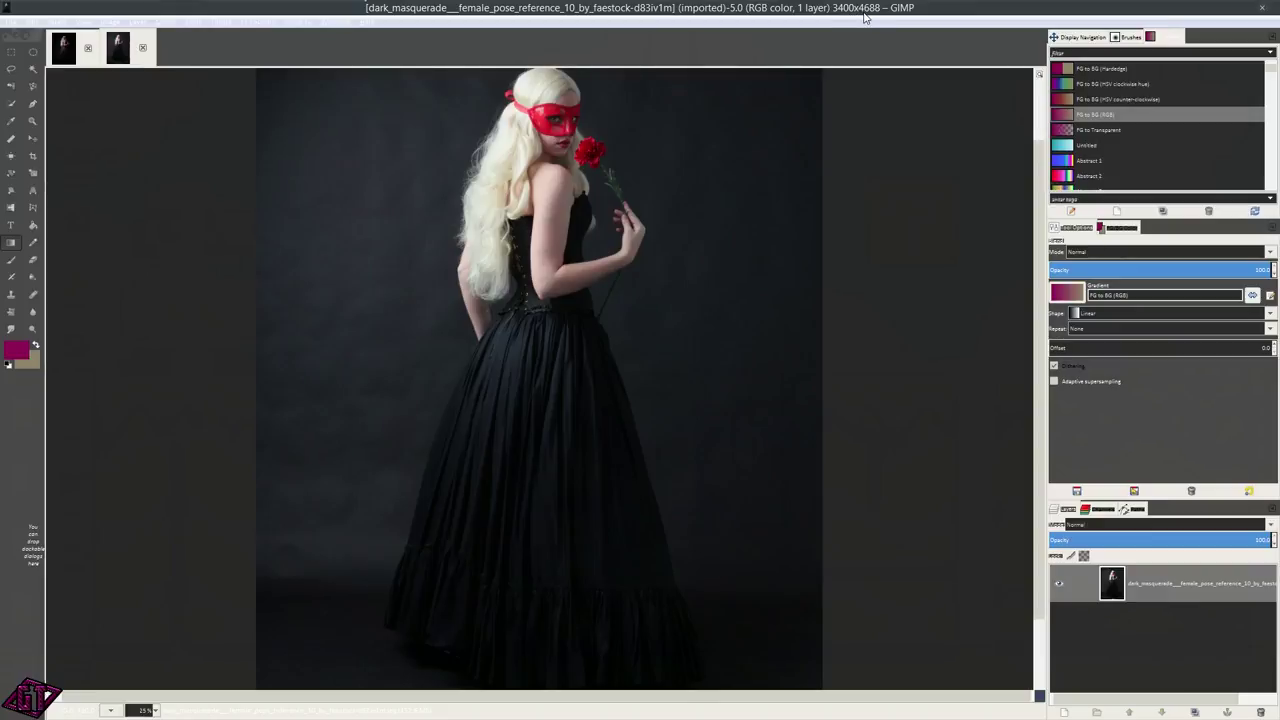
{"action": "scroll", "coordinate": [577, 420], "scroll_direction": "down", "scroll_amount": 1}
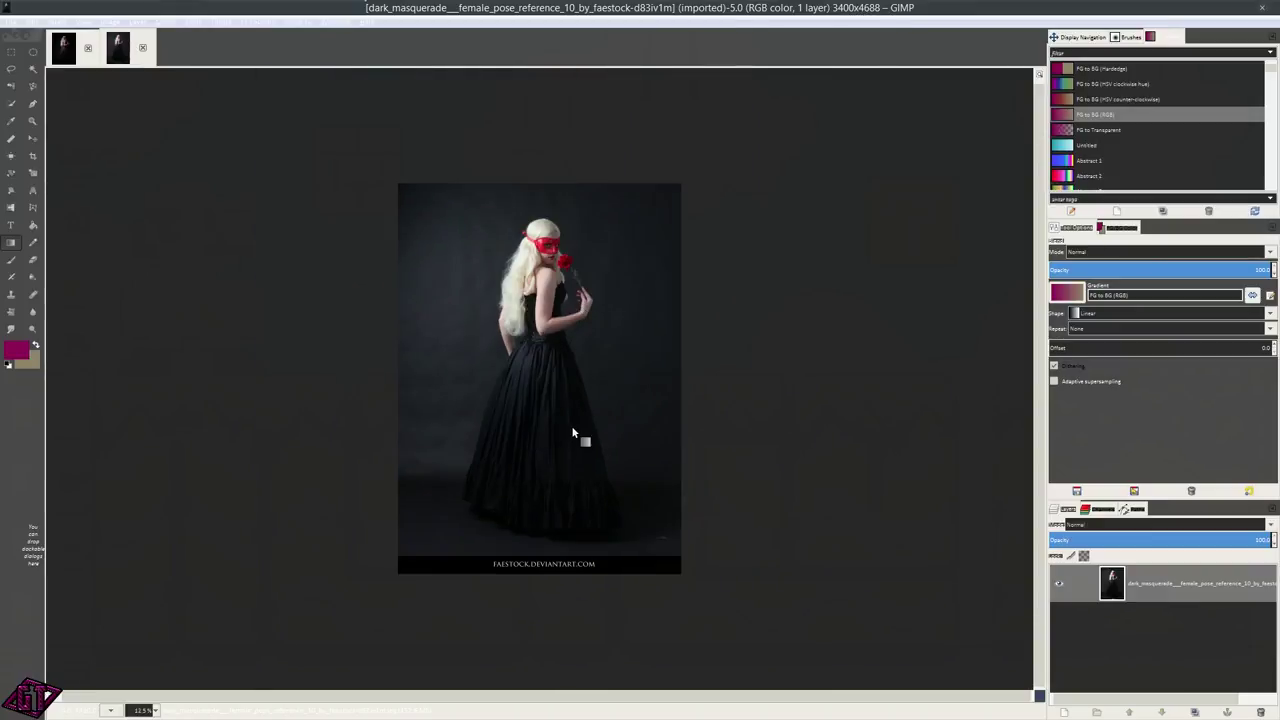
{"action": "scroll", "coordinate": [577, 437], "scroll_direction": "up", "scroll_amount": 4}
{"action": "scroll", "coordinate": [552, 152], "scroll_direction": "up", "scroll_amount": 4}
{"action": "scroll", "coordinate": [579, 322], "scroll_direction": "up", "scroll_amount": 2}
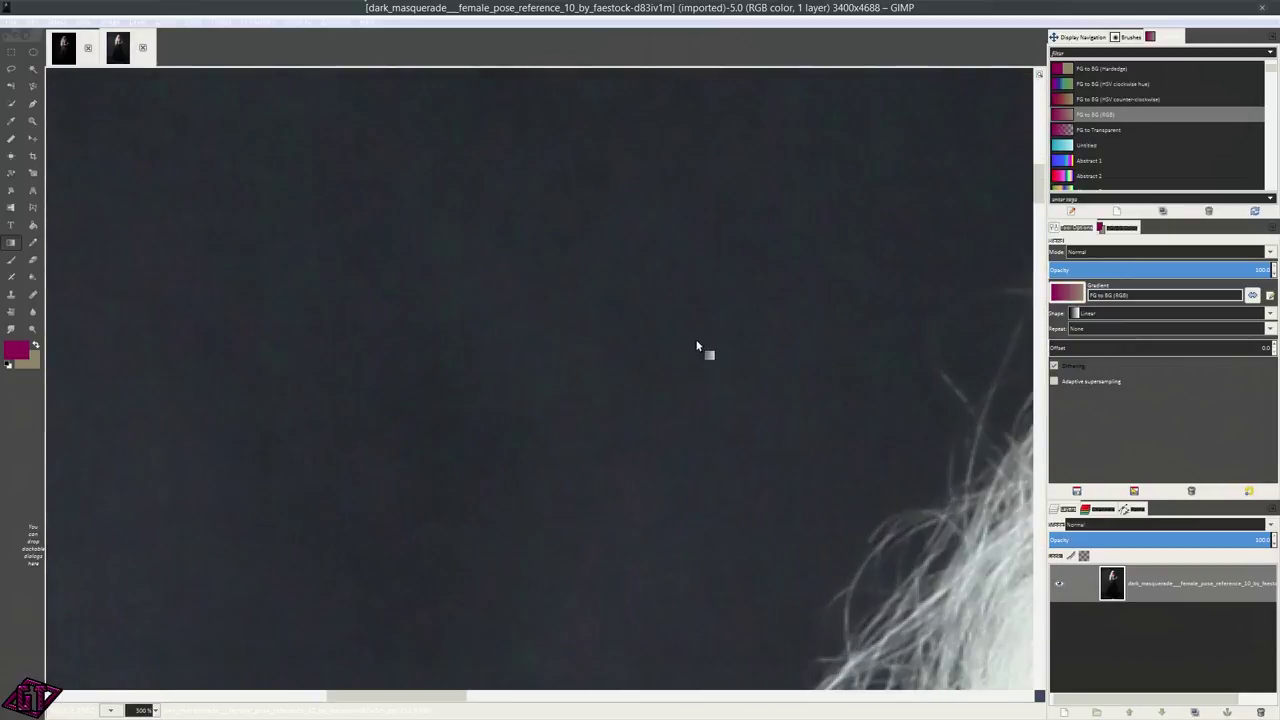
{"action": "scroll", "coordinate": [692, 346], "scroll_direction": "up", "scroll_amount": 2}
{"action": "scroll", "coordinate": [837, 391], "scroll_direction": "up", "scroll_amount": 2}
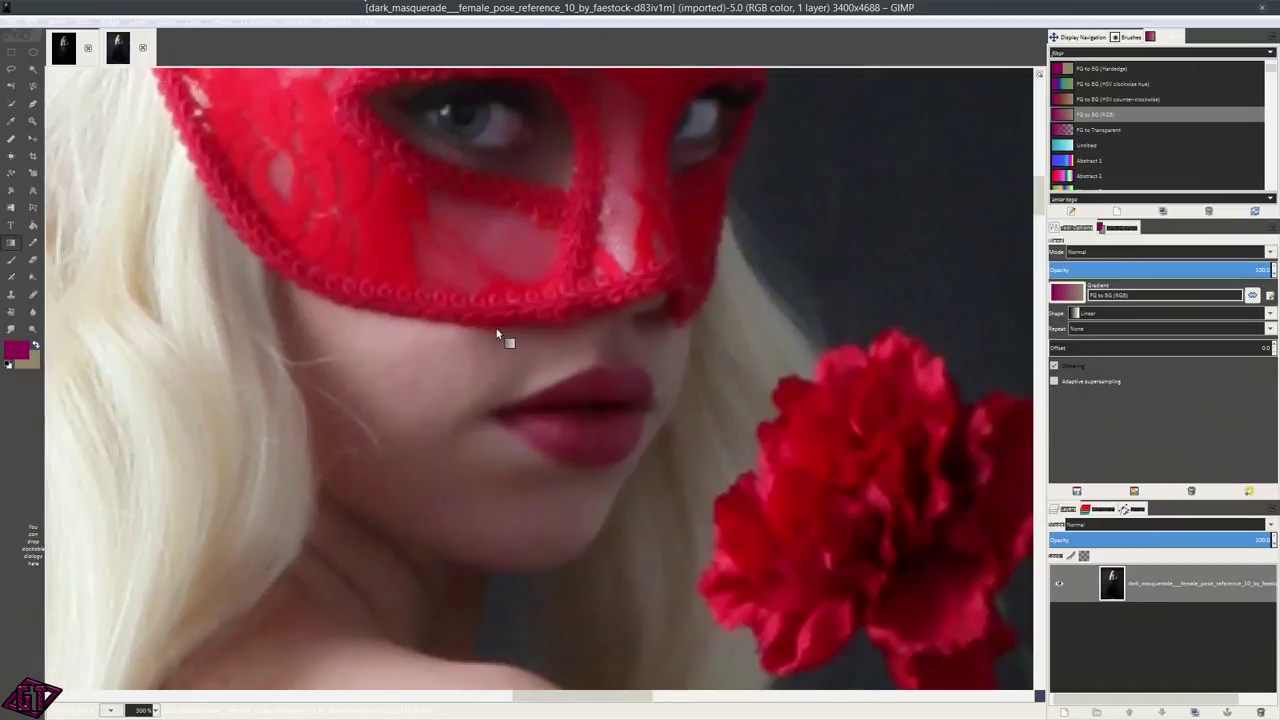
{"action": "scroll", "coordinate": [508, 340], "scroll_direction": "up", "scroll_amount": 5}
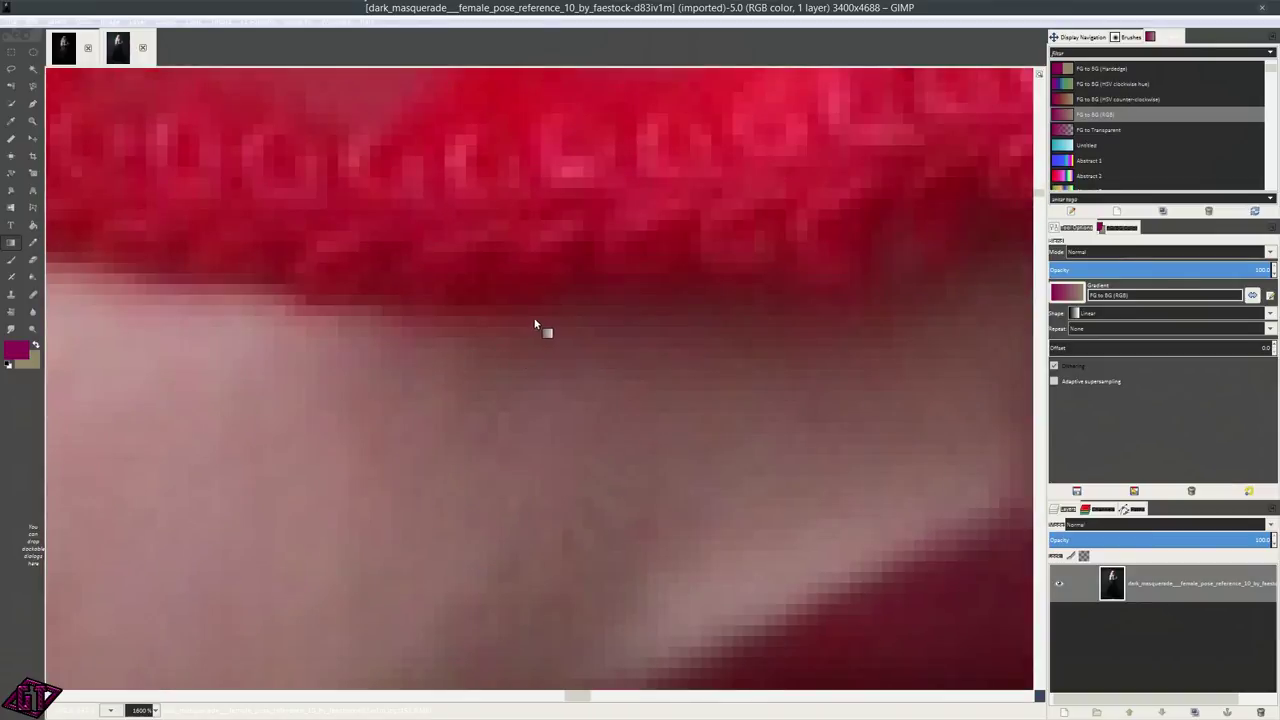
{"action": "scroll", "coordinate": [527, 322], "scroll_direction": "down", "scroll_amount": 8}
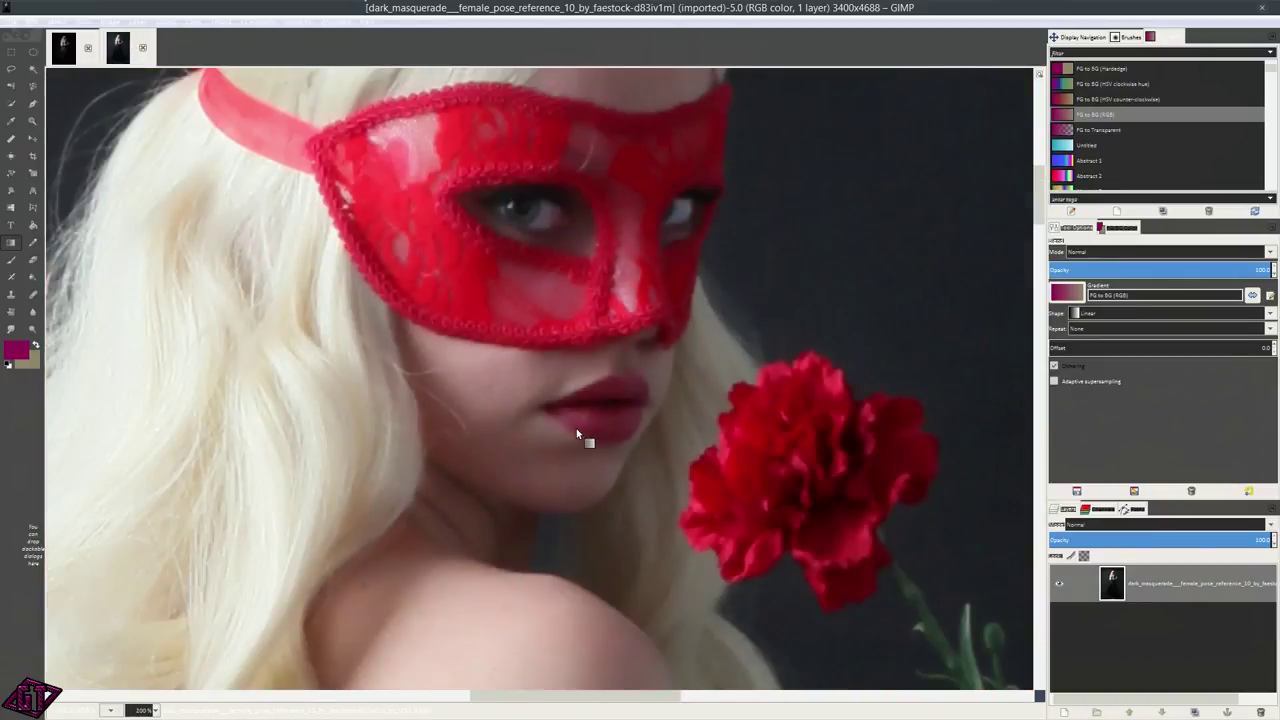
{"action": "scroll", "coordinate": [595, 490], "scroll_direction": "down", "scroll_amount": 4}
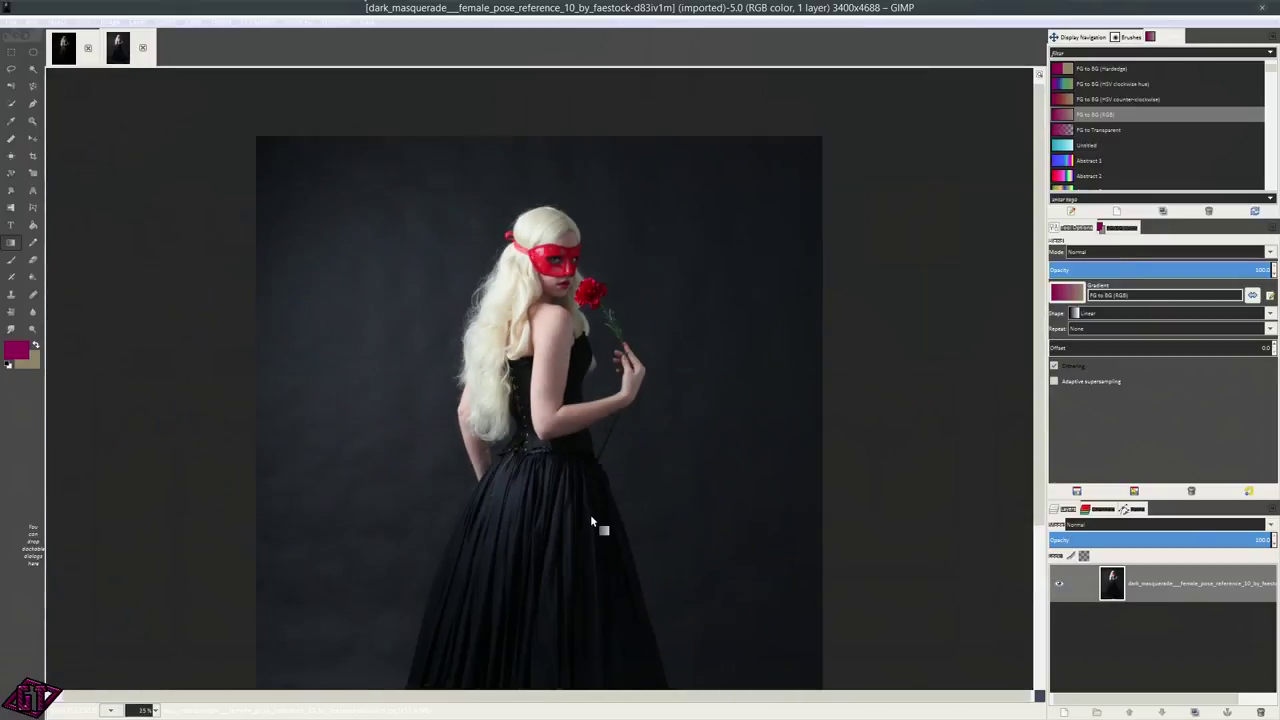
{"action": "left_click_drag", "start_coordinate": [600, 523], "coordinate": [578, 260]}
{"action": "scroll", "coordinate": [578, 260], "scroll_direction": "down", "scroll_amount": 2}
{"action": "scroll", "coordinate": [554, 318], "scroll_direction": "up", "scroll_amount": 1}
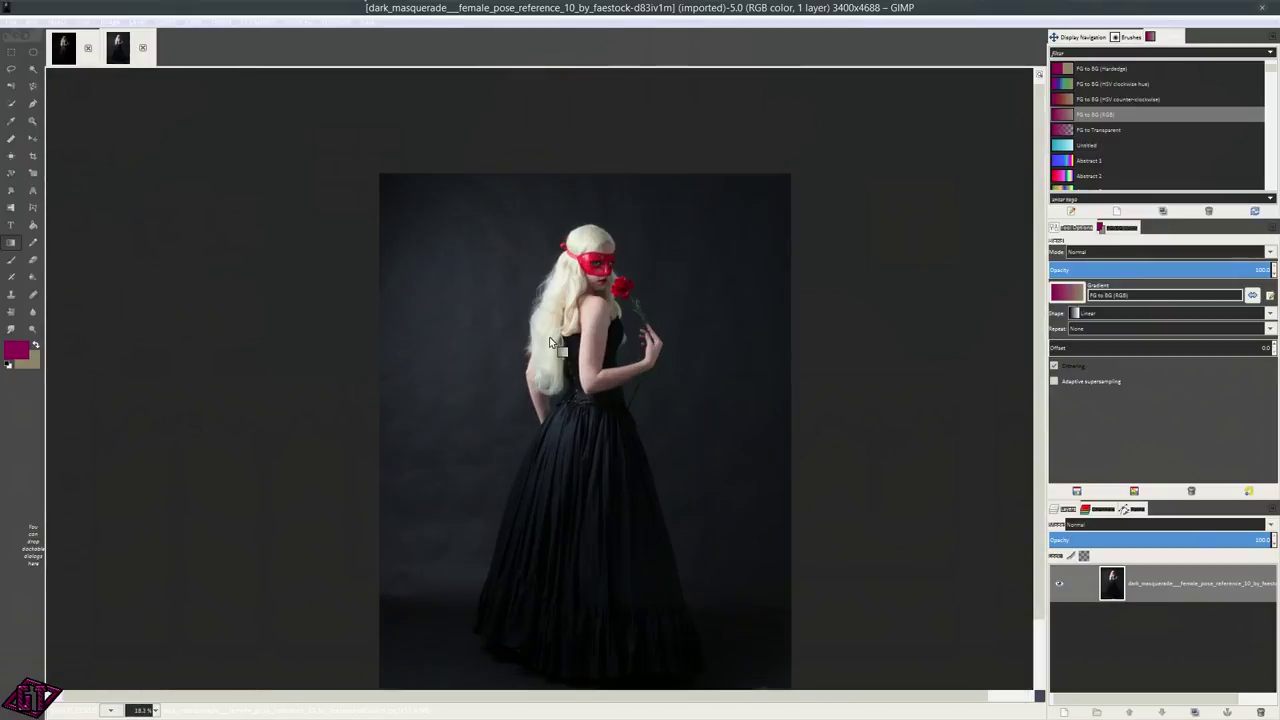
{"action": "scroll", "coordinate": [554, 313], "scroll_direction": "up", "scroll_amount": 1}
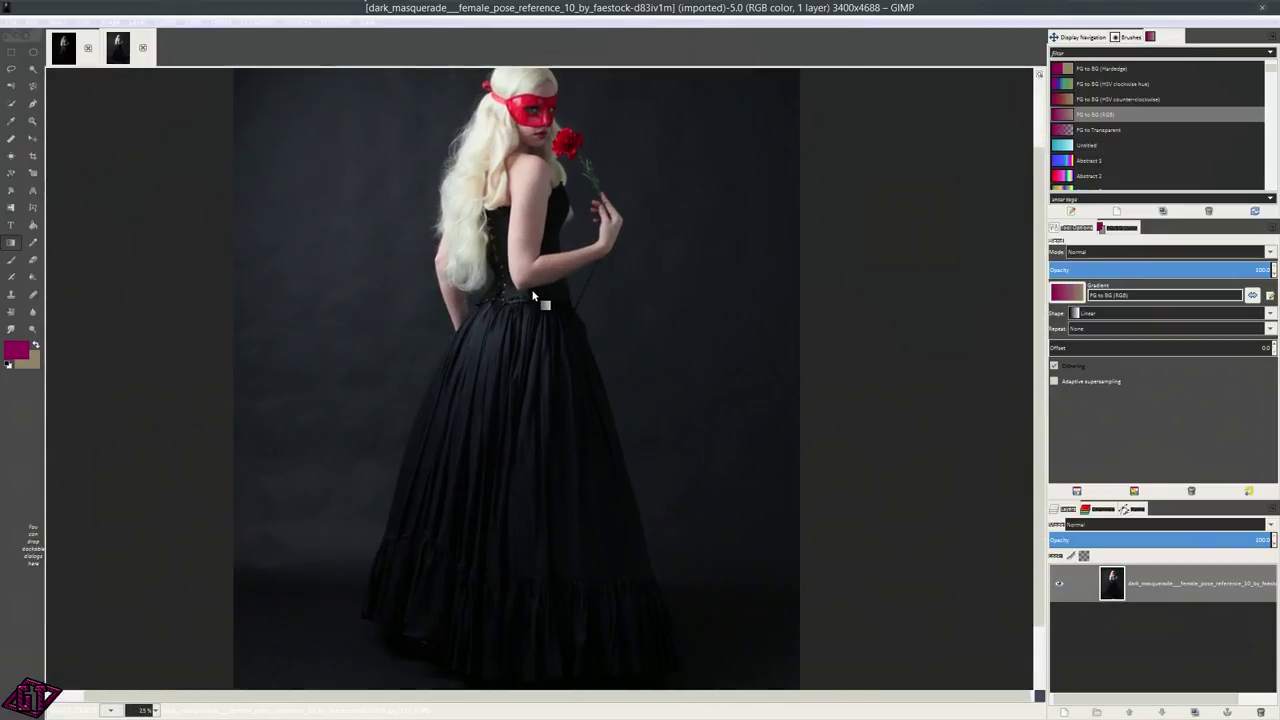
{"action": "scroll", "coordinate": [533, 296], "scroll_direction": "down", "scroll_amount": 1}
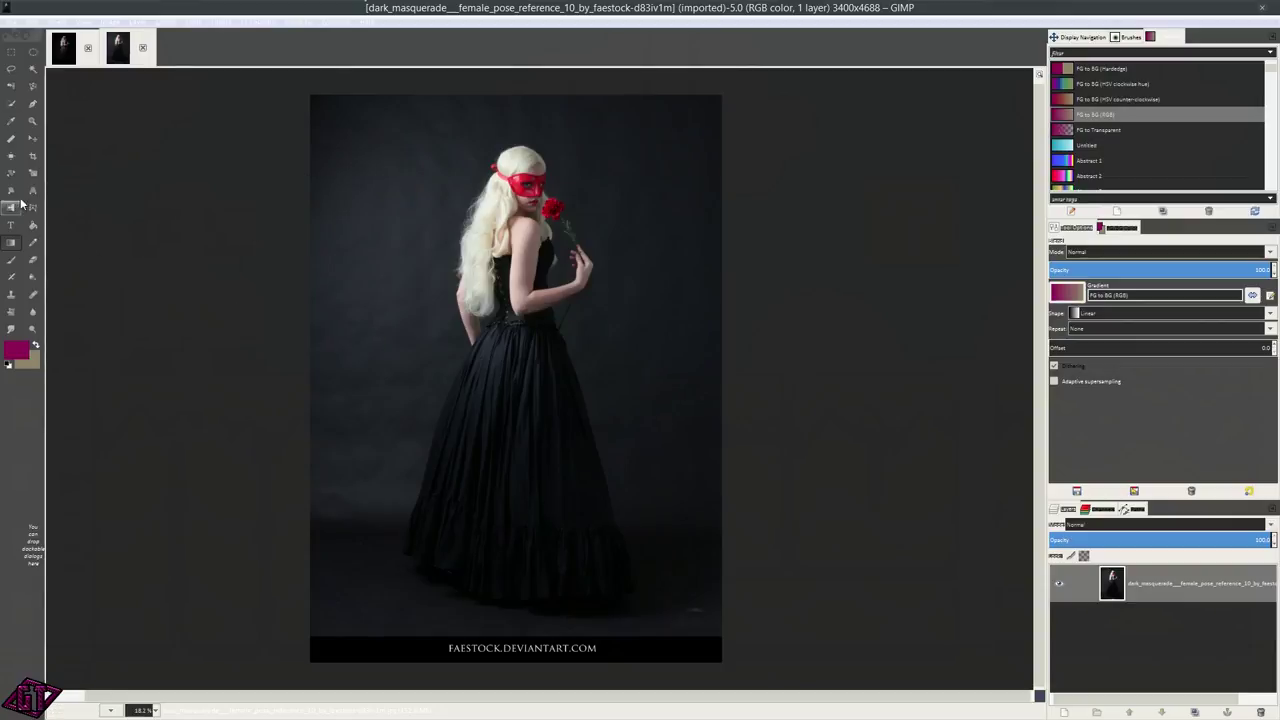
- Draw a crop rectangle over the photo that leaves out the bottom caption strip
{"action": "left_click", "coordinate": [32, 156]}
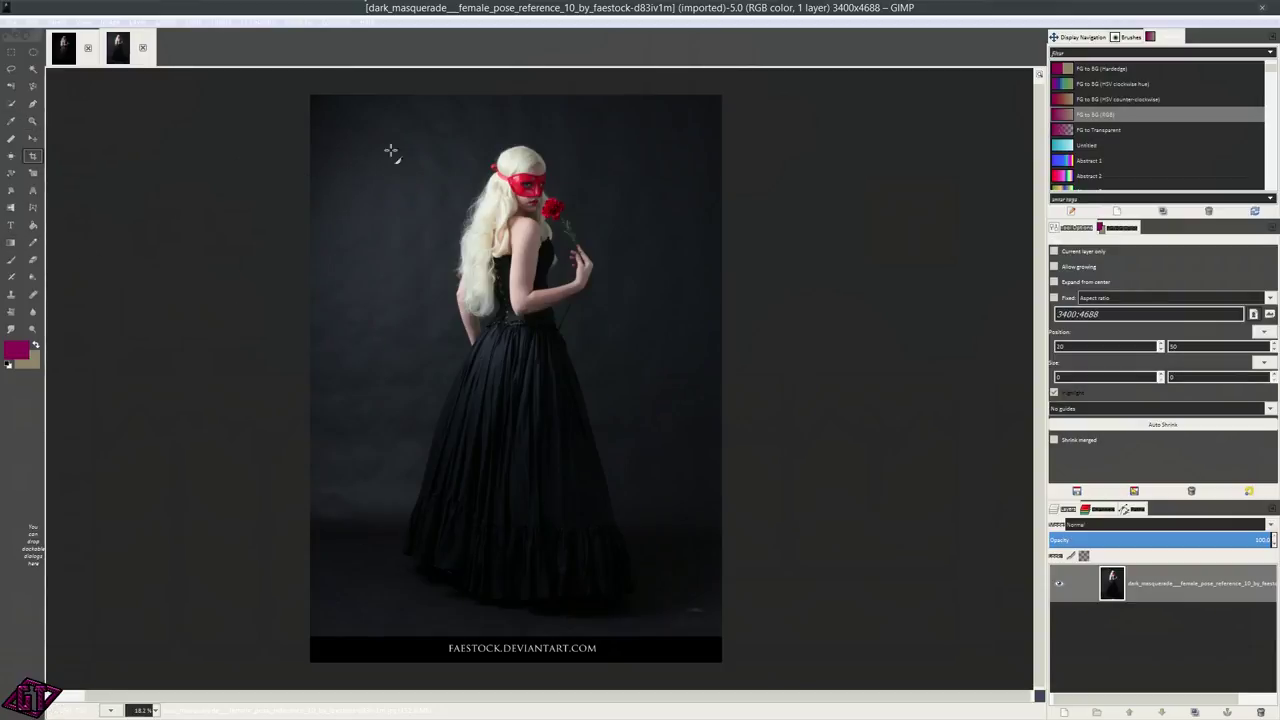
{"action": "left_click_drag", "start_coordinate": [308, 91], "coordinate": [774, 640]}
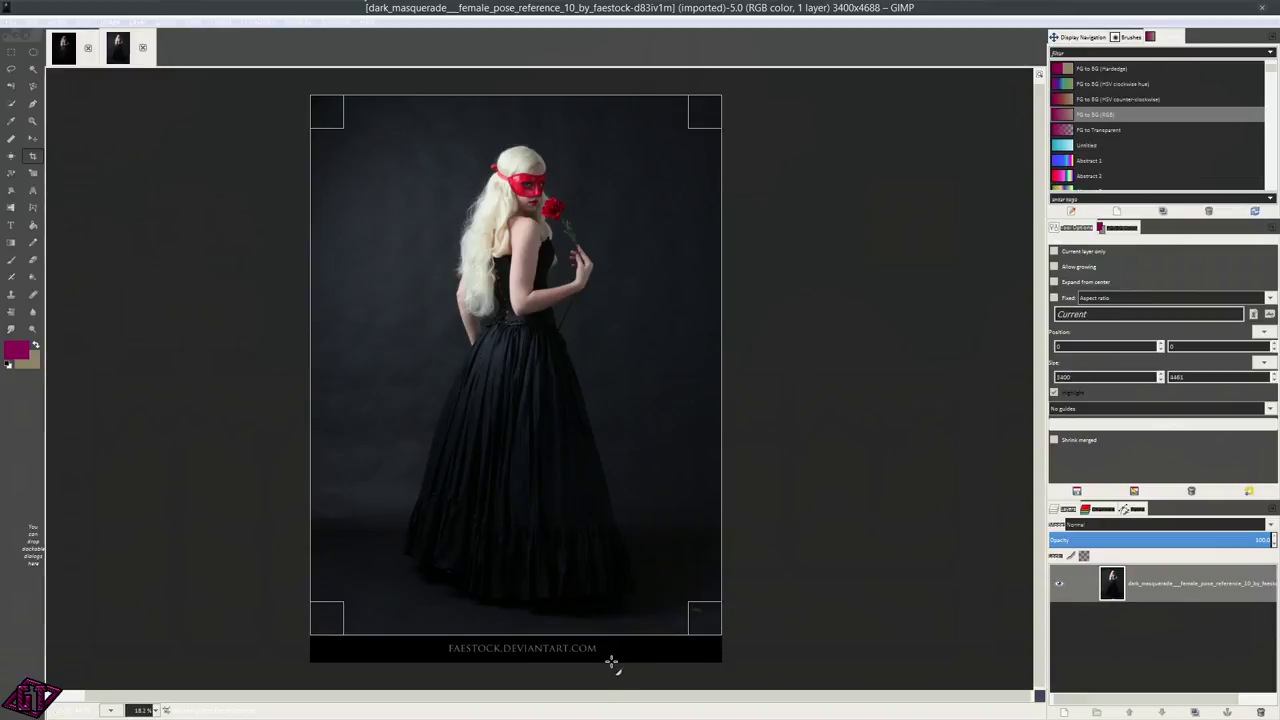
{"action": "scroll", "coordinate": [594, 640], "scroll_direction": "up", "scroll_amount": 5}
{"action": "scroll", "coordinate": [381, 605], "scroll_direction": "down", "scroll_amount": 3}
{"action": "scroll", "coordinate": [381, 605], "scroll_direction": "left", "scroll_amount": 2}
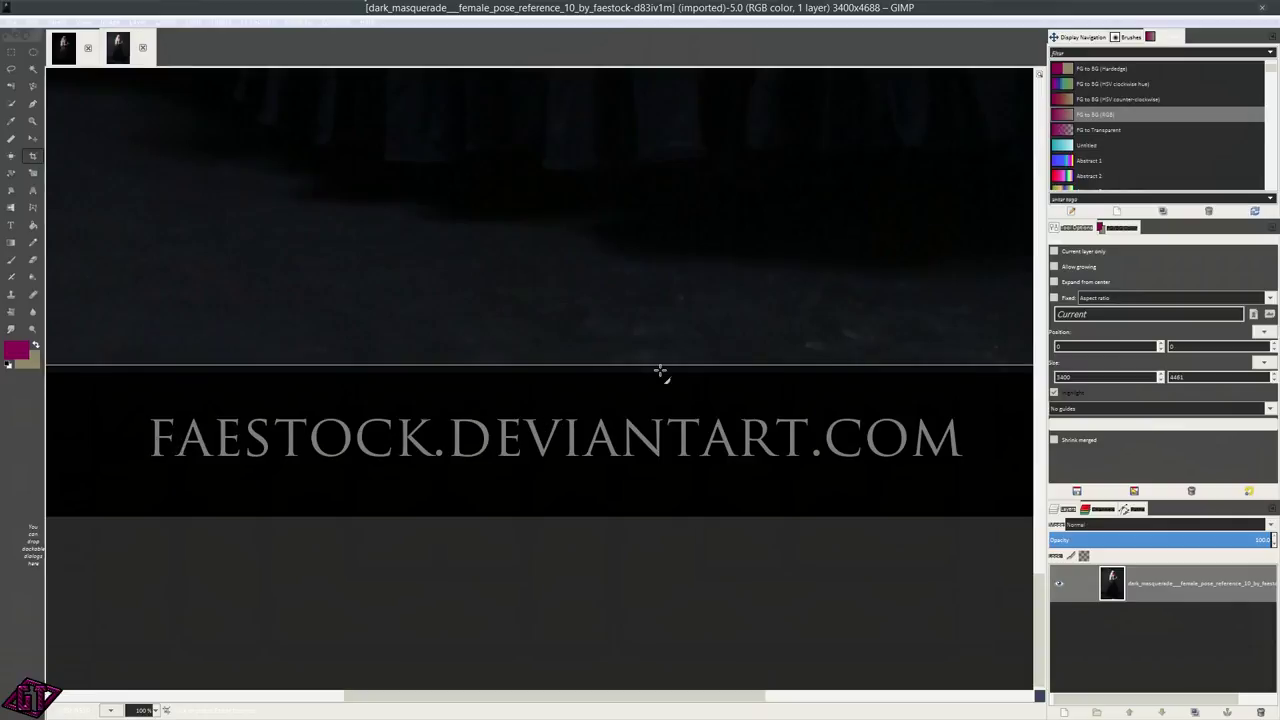
{"action": "scroll", "coordinate": [700, 450], "scroll_direction": "up", "scroll_amount": 2}
{"action": "scroll", "coordinate": [700, 450], "scroll_direction": "right", "scroll_amount": 1}
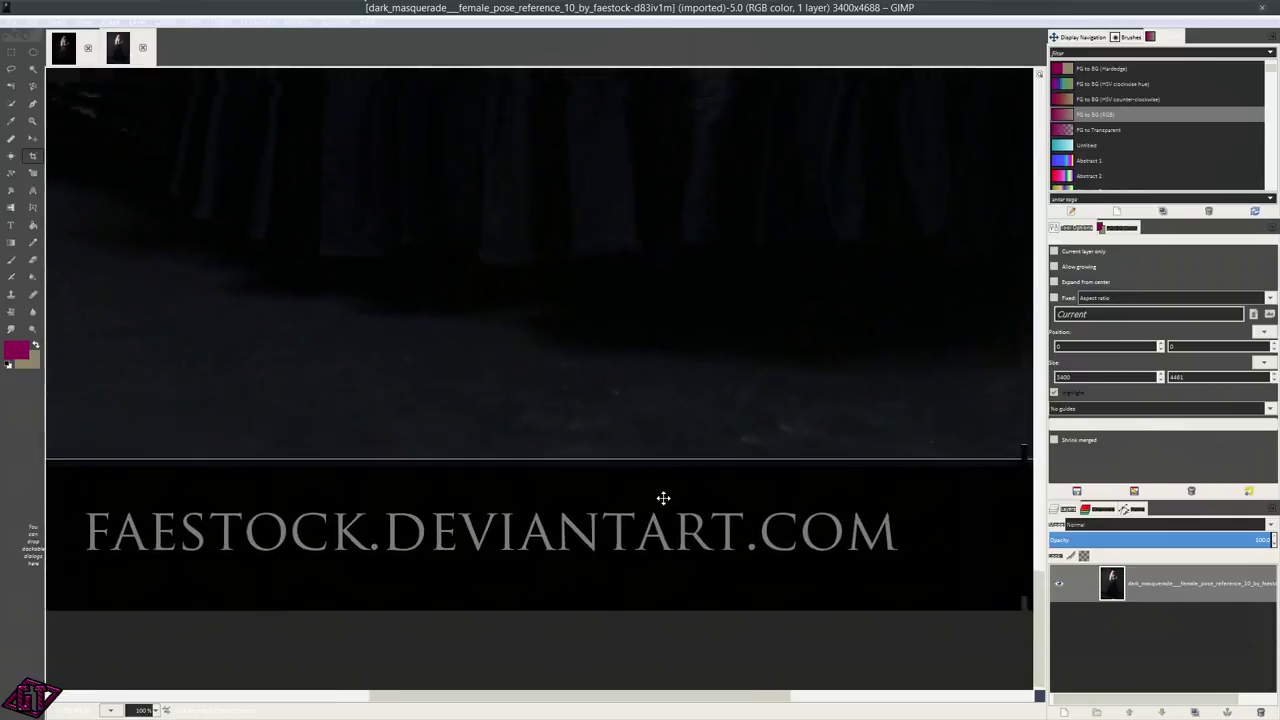
{"action": "scroll", "coordinate": [520, 516], "scroll_direction": "up", "scroll_amount": 2}
{"action": "scroll", "coordinate": [543, 403], "scroll_direction": "up", "scroll_amount": 4}
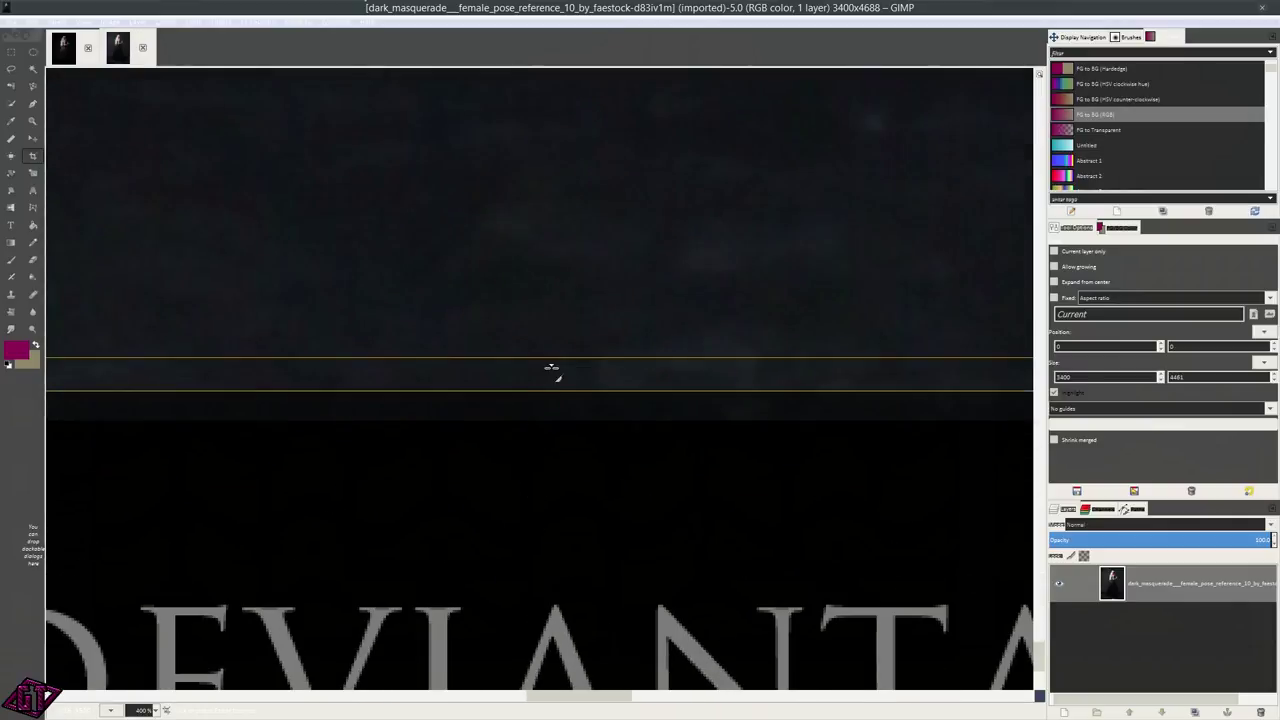
{"action": "scroll", "coordinate": [545, 365], "scroll_direction": "up", "scroll_amount": 3}
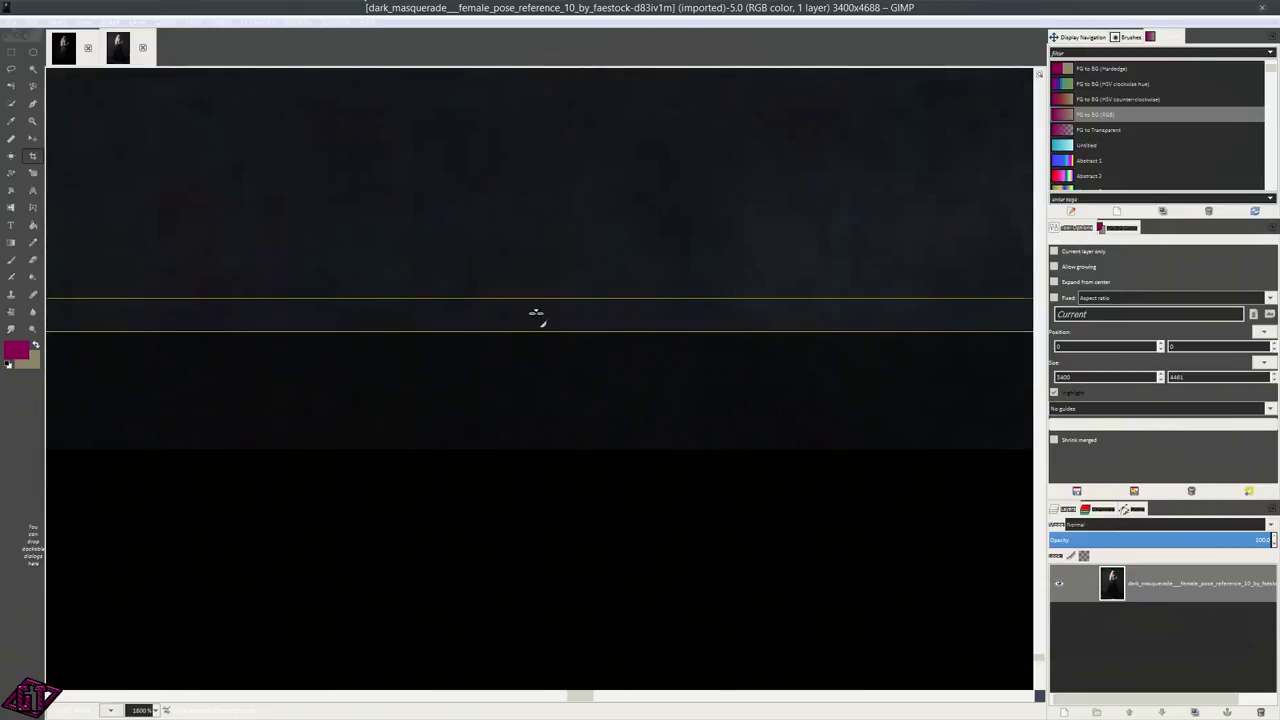
- Set the crop's bottom edge just above the watermark and commit, giving 3400x4472
{"action": "left_click_drag", "start_coordinate": [537, 305], "coordinate": [554, 428]}
{"action": "scroll", "coordinate": [497, 286], "scroll_direction": "down", "scroll_amount": 8}
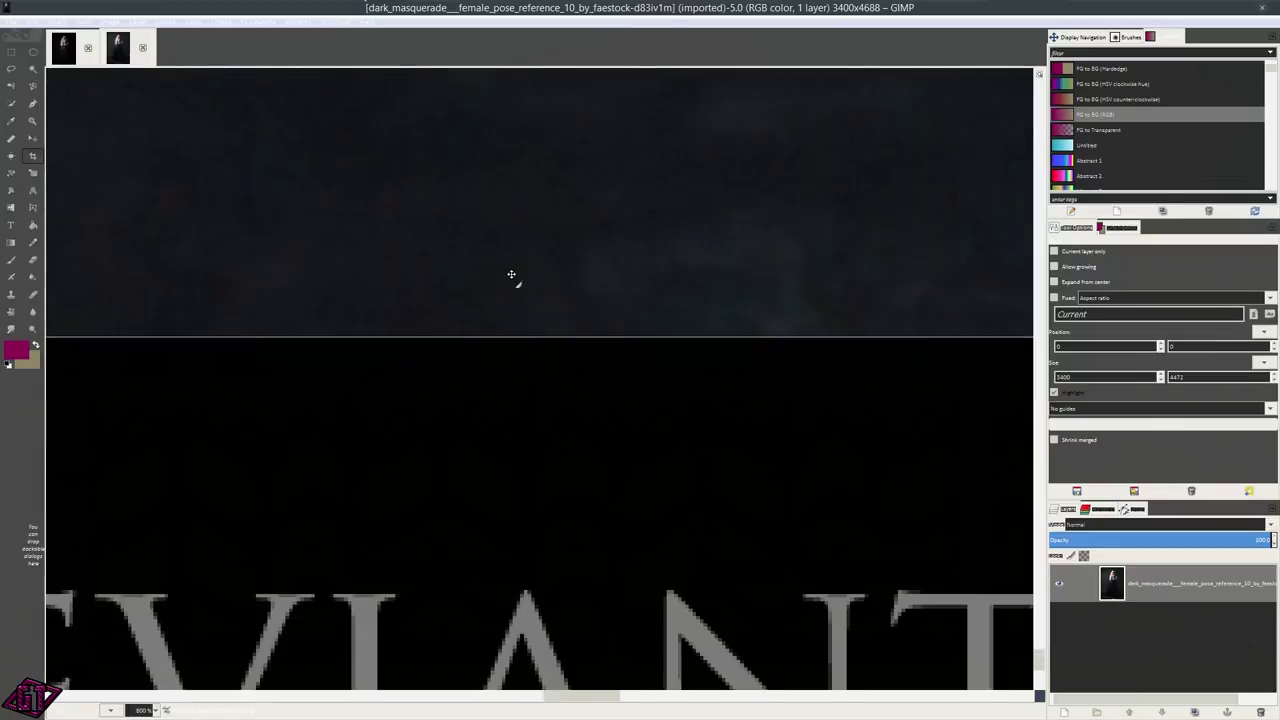
{"action": "scroll", "coordinate": [521, 283], "scroll_direction": "down", "scroll_amount": 6}
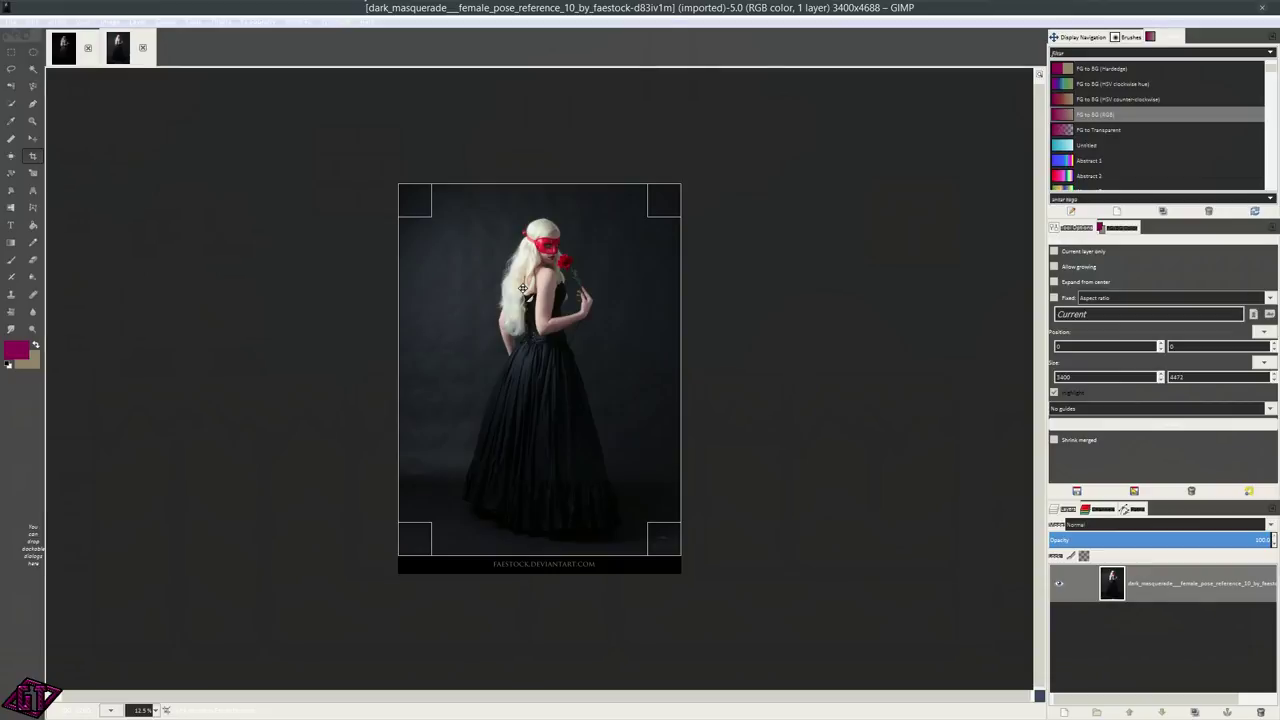
{"action": "left_click", "coordinate": [521, 288]}
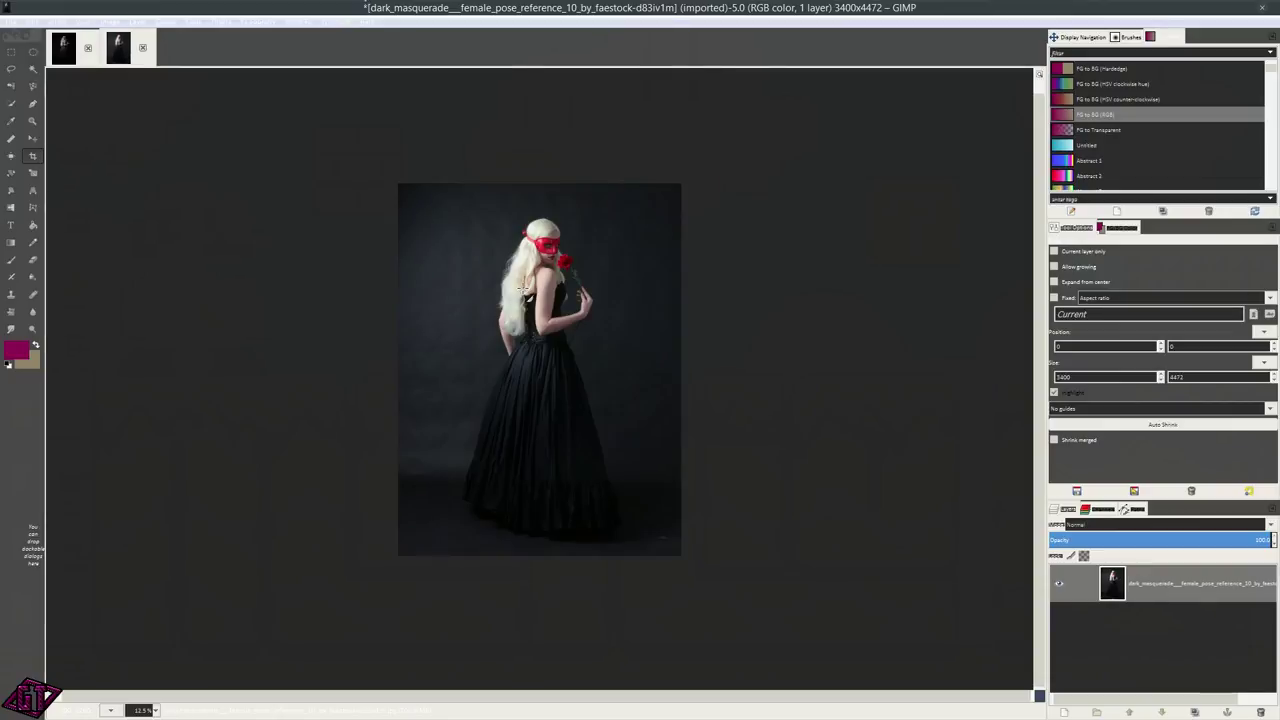
- Zoom in and out over the cropped photo to check the result
{"action": "scroll", "coordinate": [577, 392], "scroll_direction": "down", "scroll_amount": 1}
{"action": "scroll", "coordinate": [580, 386], "scroll_direction": "up", "scroll_amount": 2}
{"action": "scroll", "coordinate": [577, 368], "scroll_direction": "down", "scroll_amount": 1}
{"action": "scroll", "coordinate": [556, 403], "scroll_direction": "up", "scroll_amount": 1}
{"action": "scroll", "coordinate": [560, 403], "scroll_direction": "down", "scroll_amount": 1}
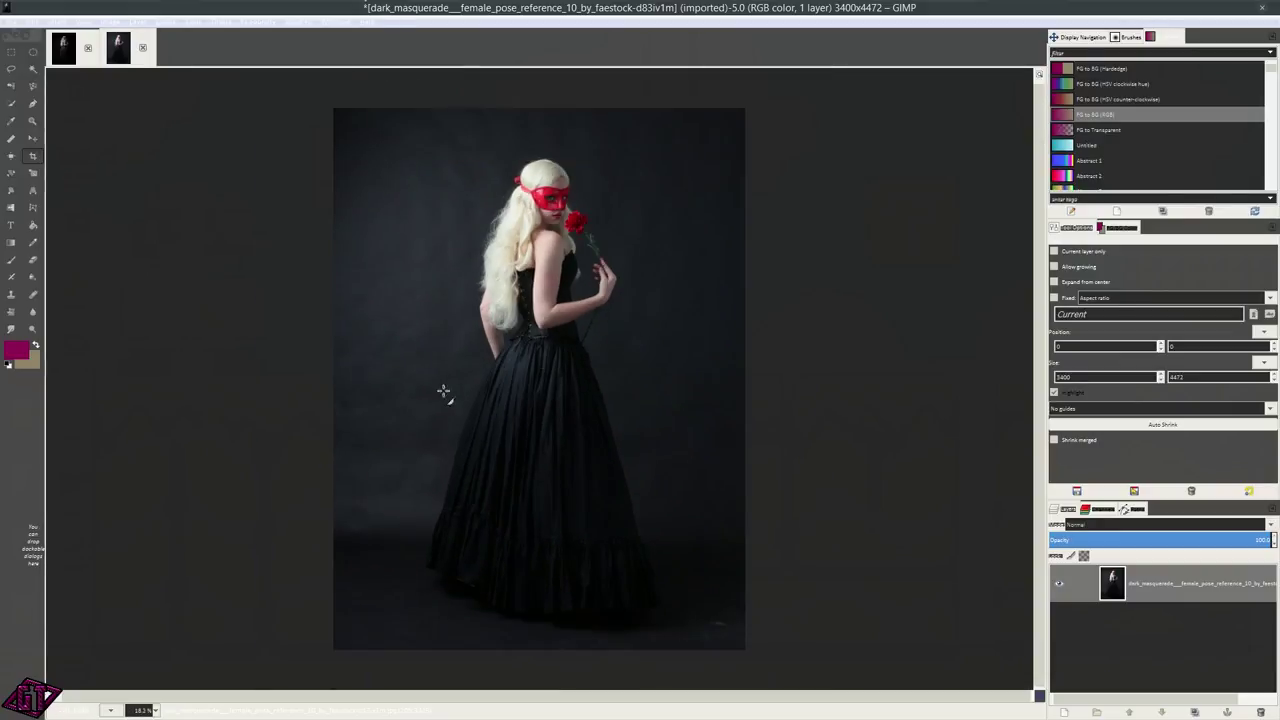
{"action": "scroll", "coordinate": [369, 334], "scroll_direction": "up", "scroll_amount": 2}
{"action": "scroll", "coordinate": [430, 330], "scroll_direction": "down", "scroll_amount": 3}
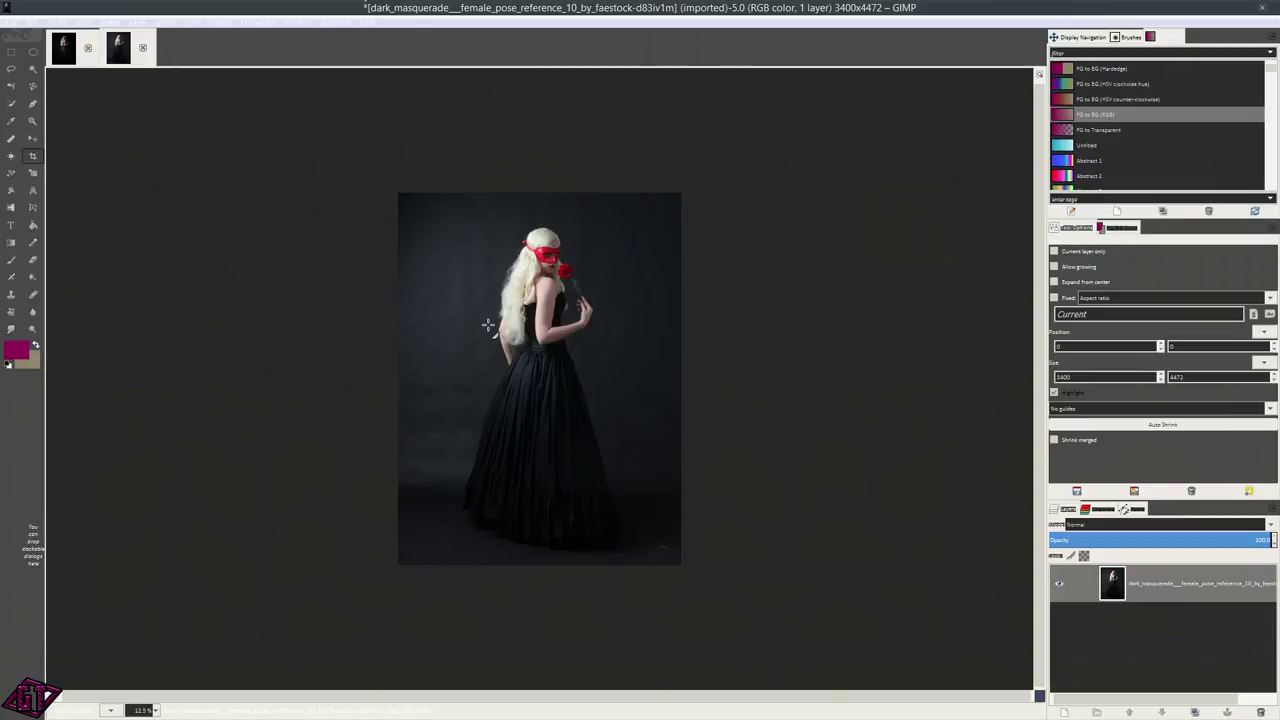
{"action": "scroll", "coordinate": [496, 322], "scroll_direction": "up", "scroll_amount": 3}
{"action": "scroll", "coordinate": [496, 322], "scroll_direction": "down", "scroll_amount": 2}
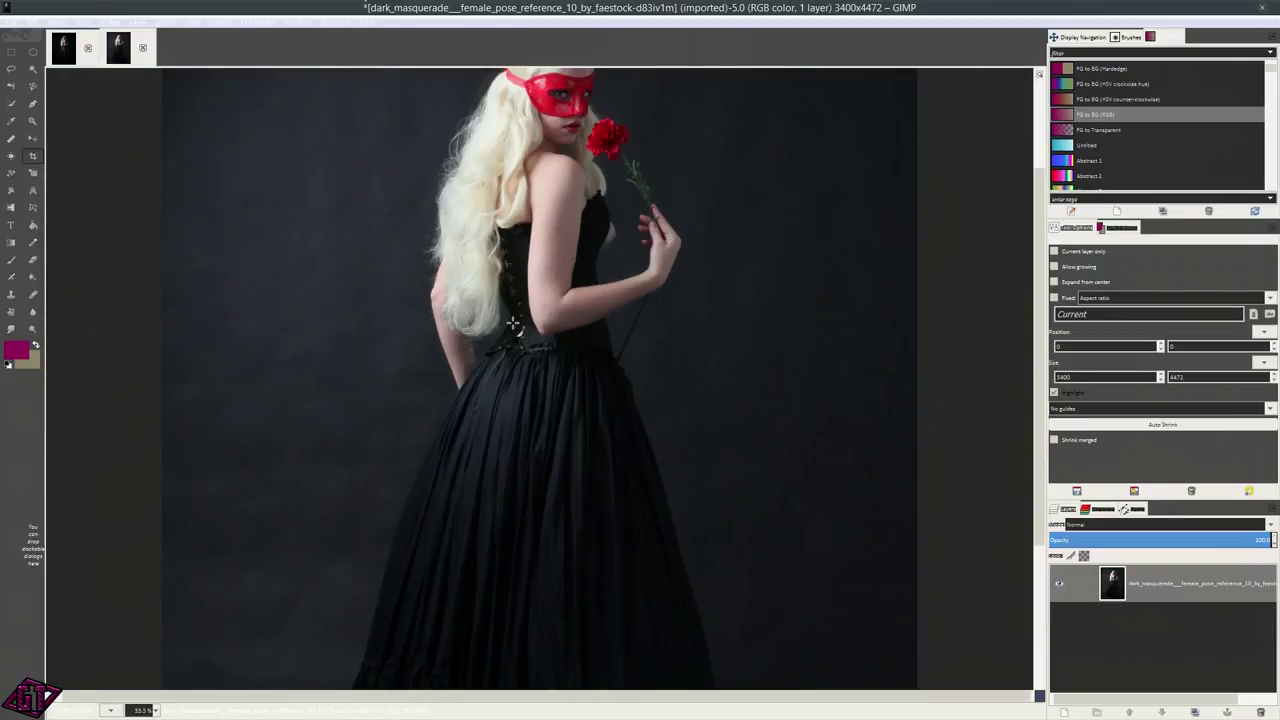
{"action": "scroll", "coordinate": [527, 318], "scroll_direction": "down", "scroll_amount": 3}
{"action": "scroll", "coordinate": [527, 318], "scroll_direction": "up", "scroll_amount": 3}
{"action": "scroll", "coordinate": [527, 316], "scroll_direction": "down", "scroll_amount": 3}
{"action": "scroll", "coordinate": [527, 316], "scroll_direction": "up", "scroll_amount": 1}
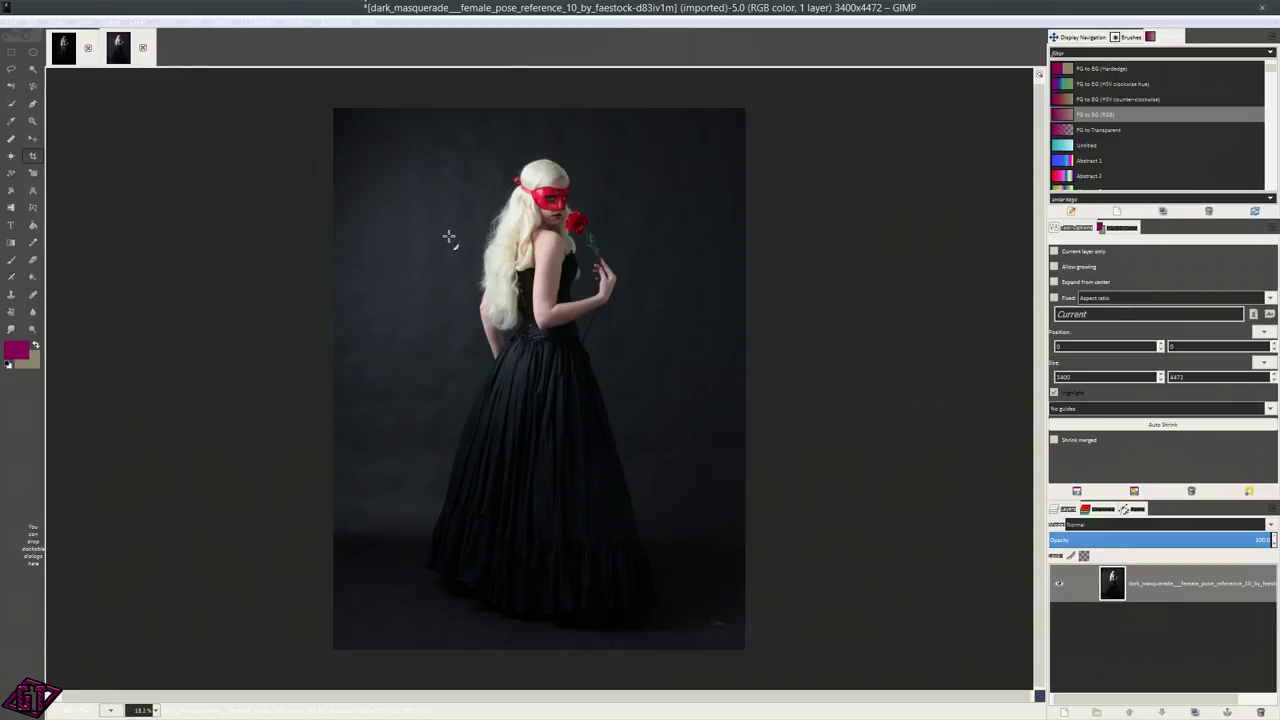
{"action": "left_click", "coordinate": [36, 22]}
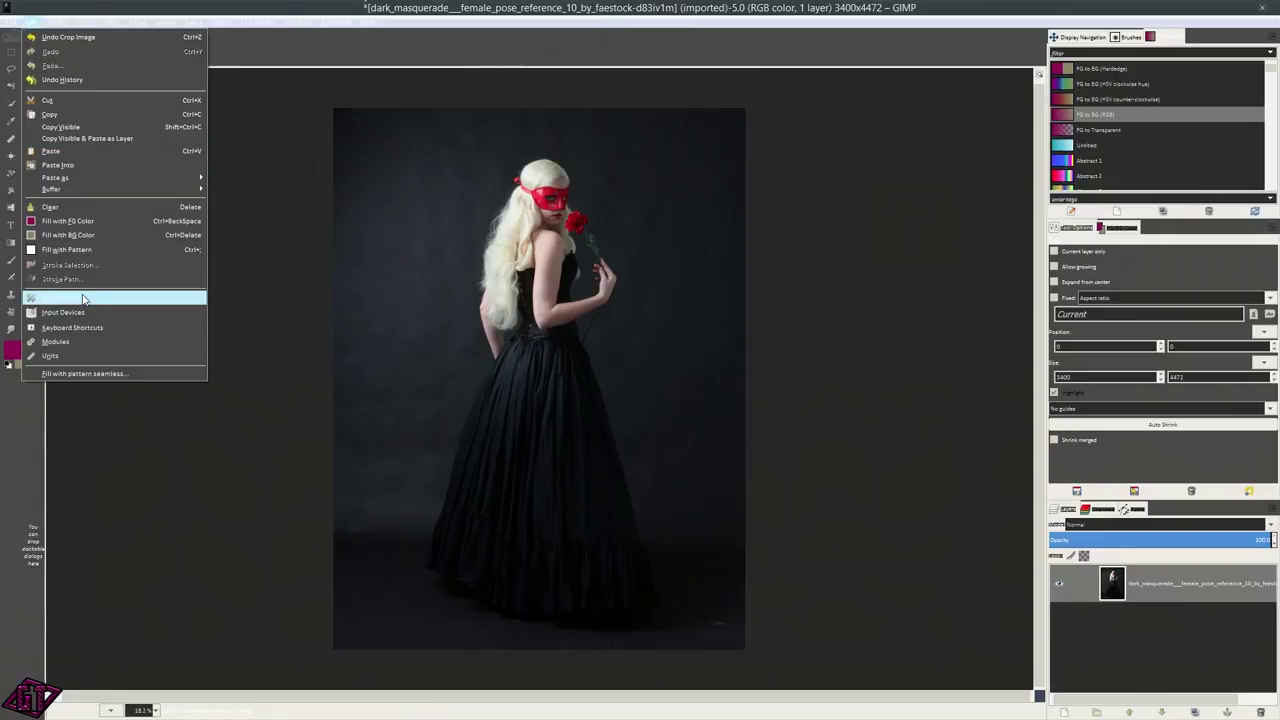
- Confirm the Main Mouse Wheel scroll up/down actions are view-zoom-in-accel and view-zoom-out-accel
{"action": "left_click", "coordinate": [690, 325]}
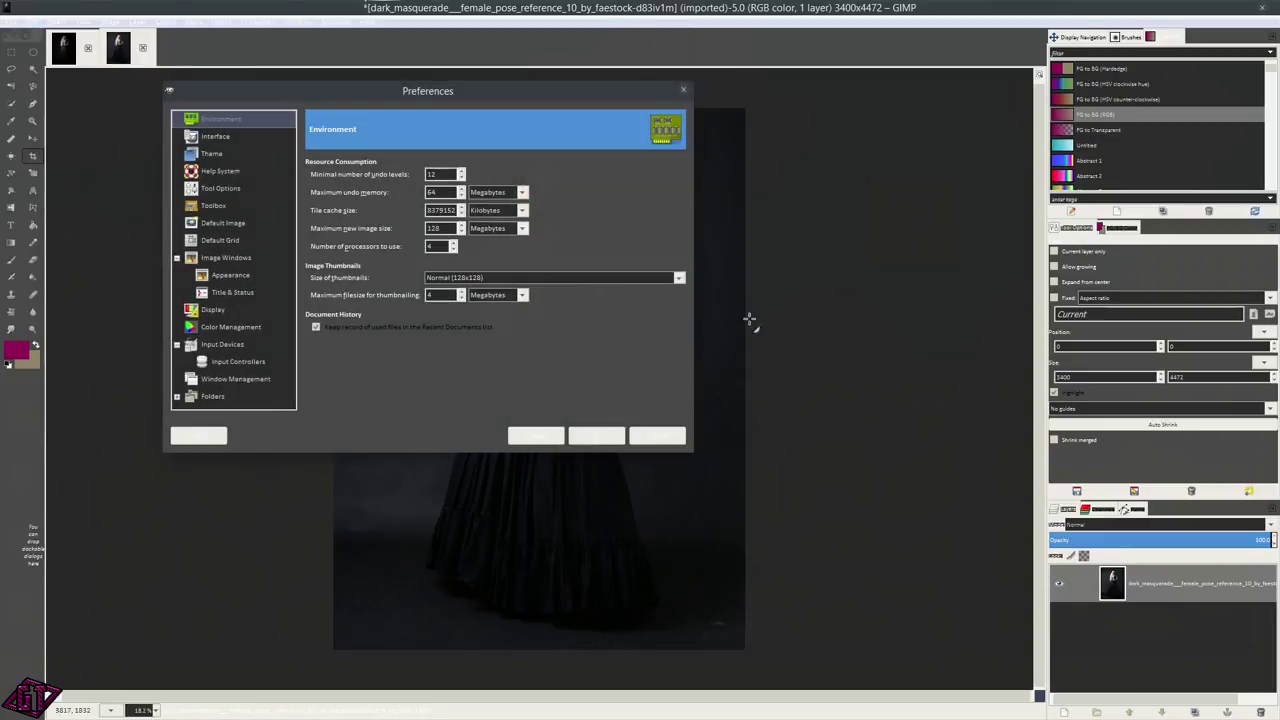
{"action": "left_click", "coordinate": [240, 360]}
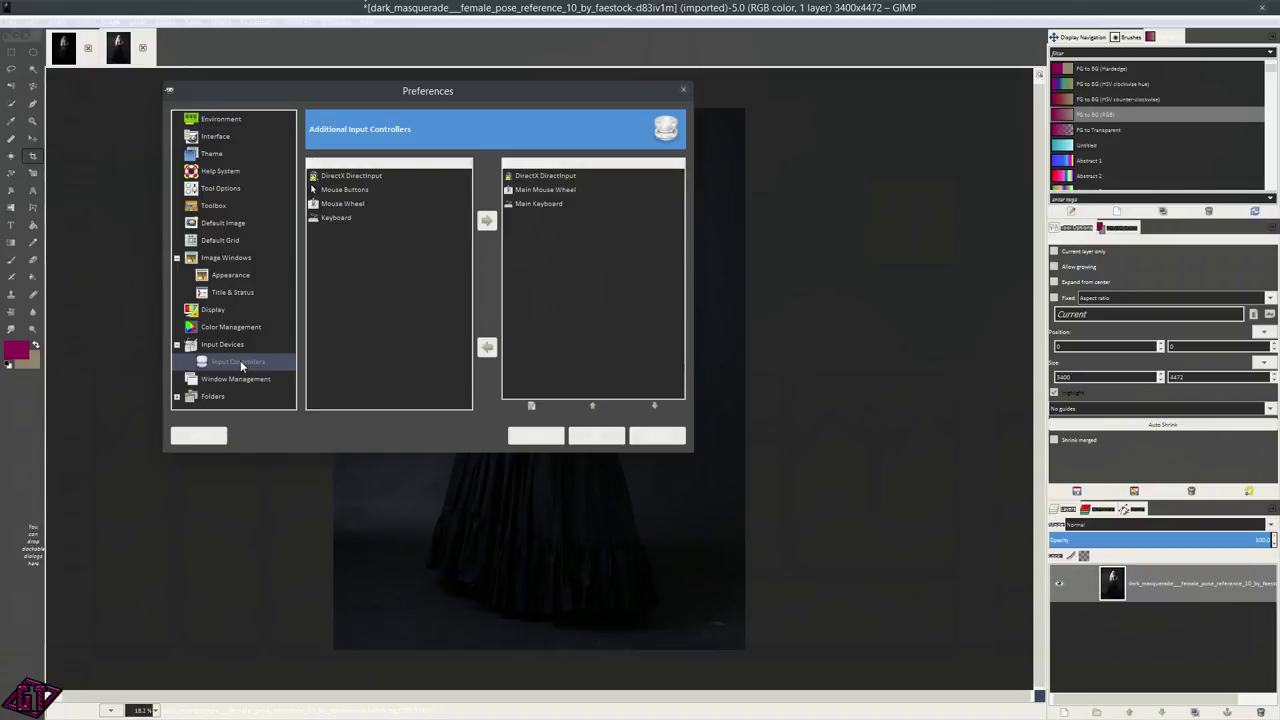
{"action": "double_click", "coordinate": [553, 191]}
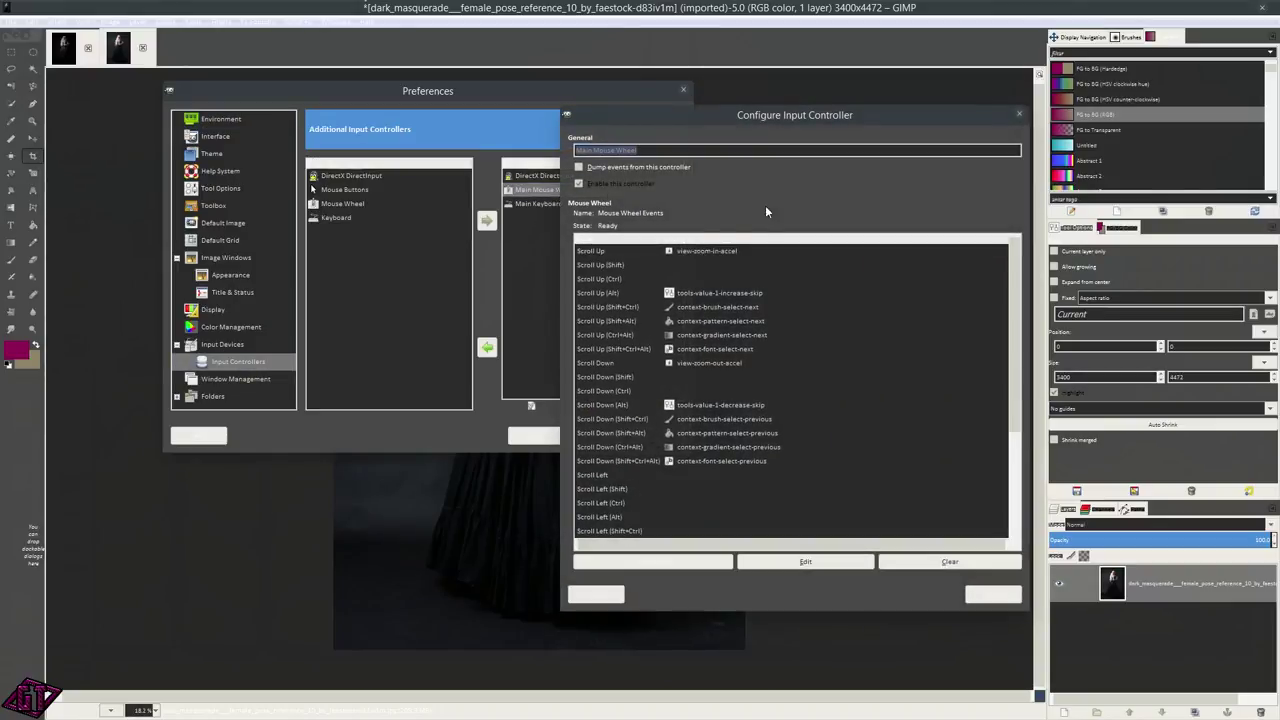
{"action": "double_click", "coordinate": [688, 251]}
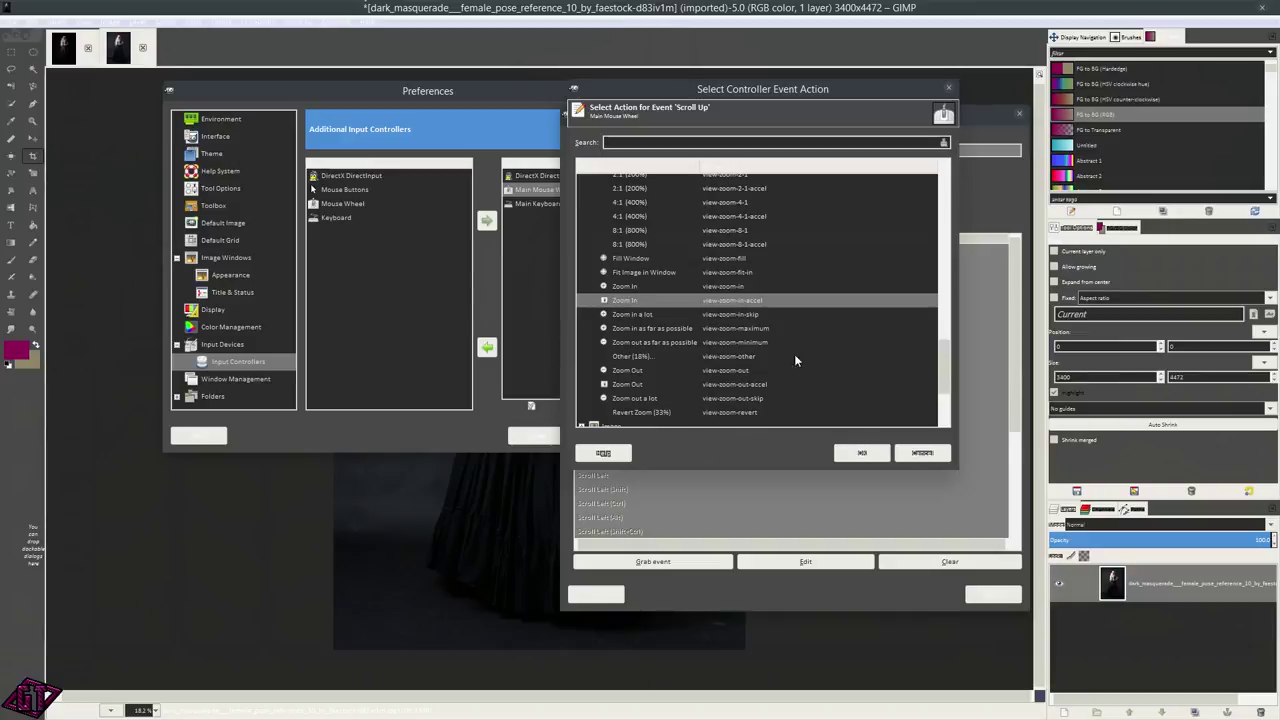
{"action": "left_click", "coordinate": [912, 453]}
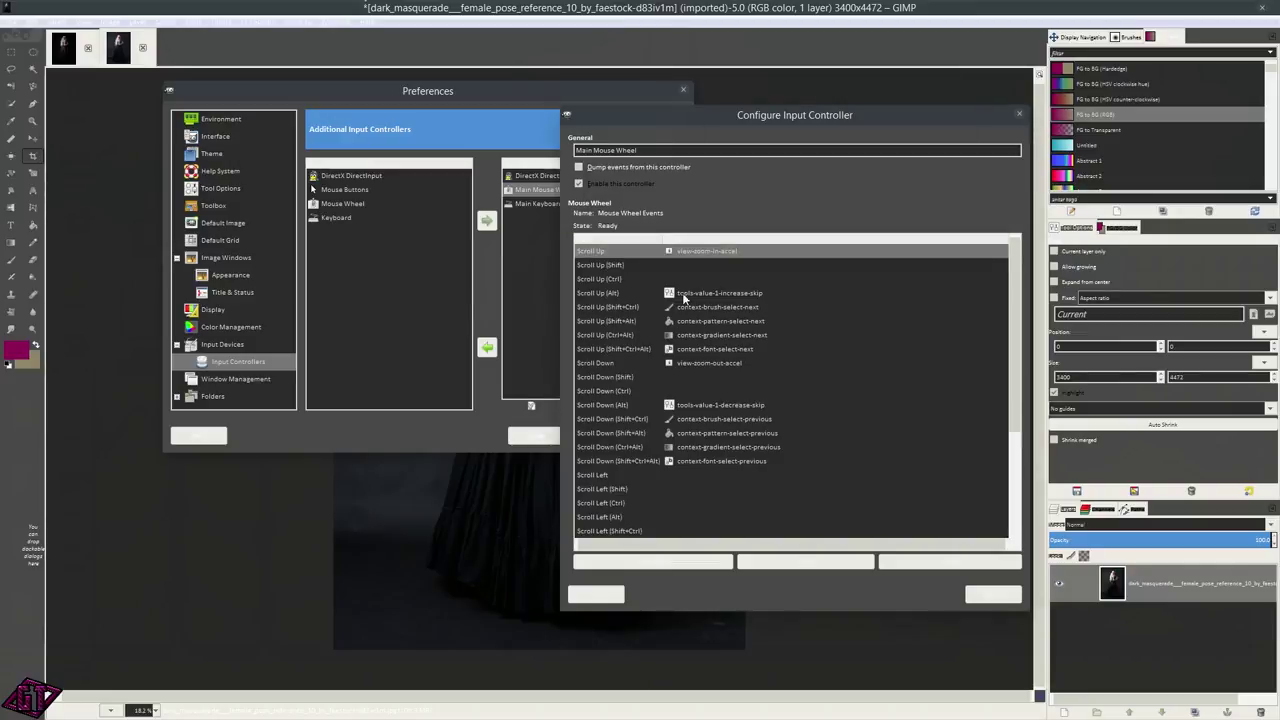
{"action": "double_click", "coordinate": [641, 362]}
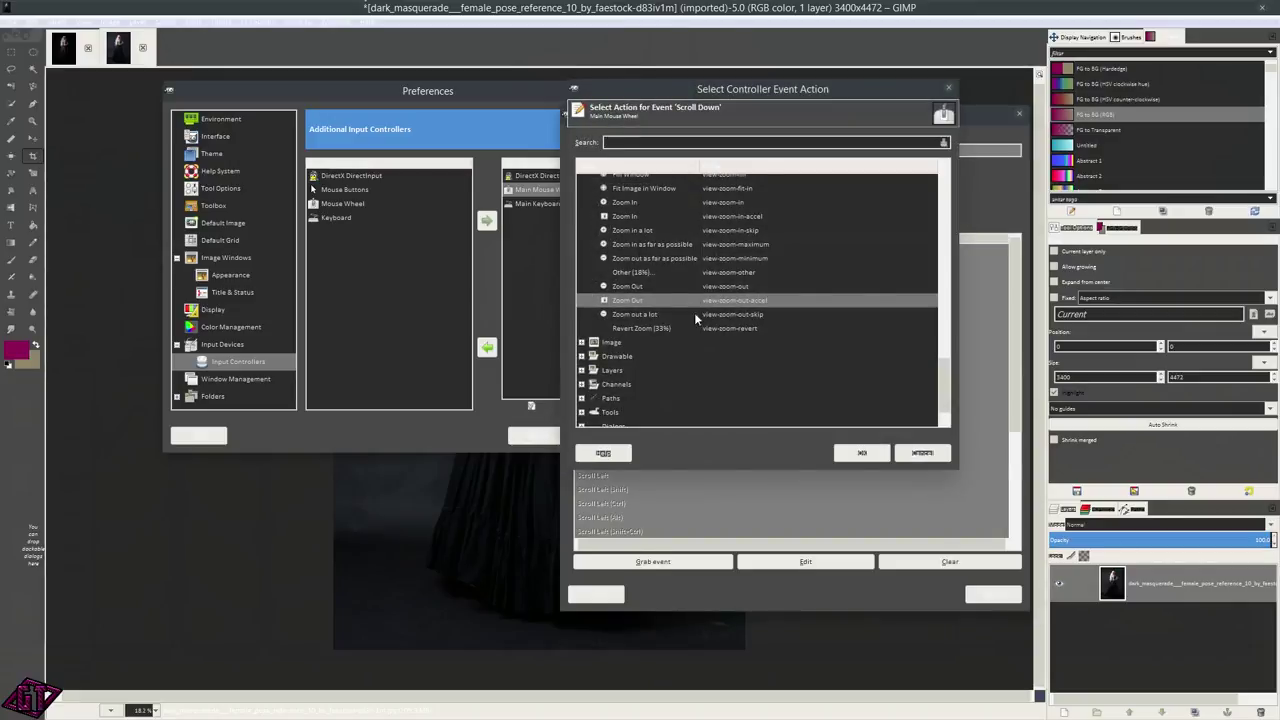
{"action": "left_click", "coordinate": [917, 457]}
{"action": "left_click", "coordinate": [993, 594]}
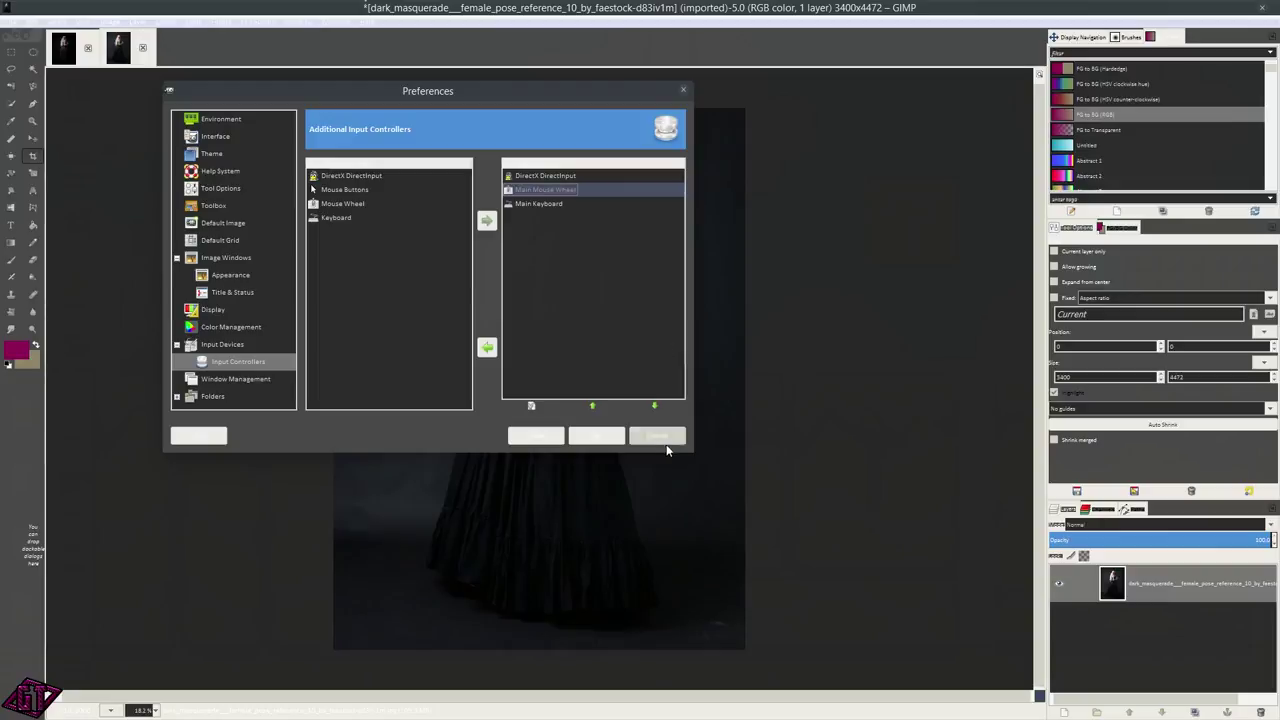
{"action": "left_click", "coordinate": [656, 436]}
- Look at G'MIC's Polygonize settings from the Filters menu, then cancel without applying
{"action": "scroll", "coordinate": [560, 347], "scroll_direction": "down", "scroll_amount": 2}
{"action": "scroll", "coordinate": [570, 350], "scroll_direction": "up", "scroll_amount": 3}
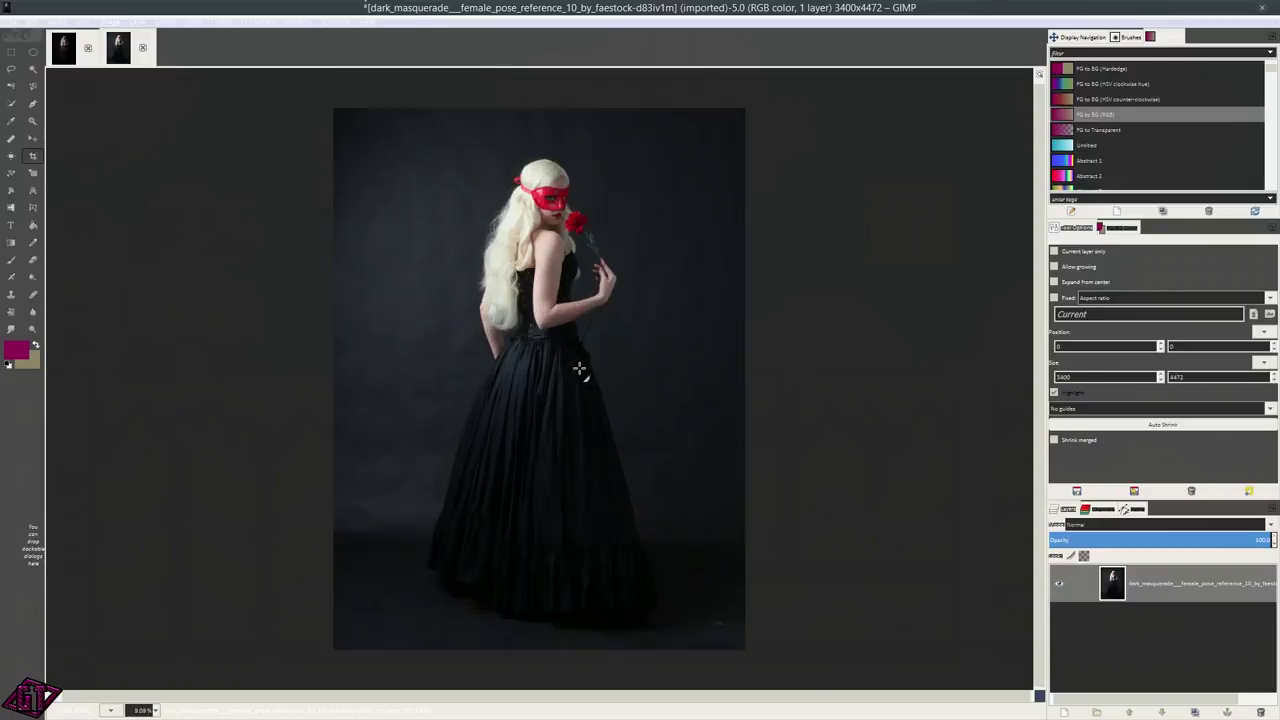
{"action": "scroll", "coordinate": [586, 311], "scroll_direction": "up", "scroll_amount": 1}
{"action": "scroll", "coordinate": [594, 320], "scroll_direction": "down", "scroll_amount": 2}
{"action": "scroll", "coordinate": [557, 323], "scroll_direction": "up", "scroll_amount": 1}
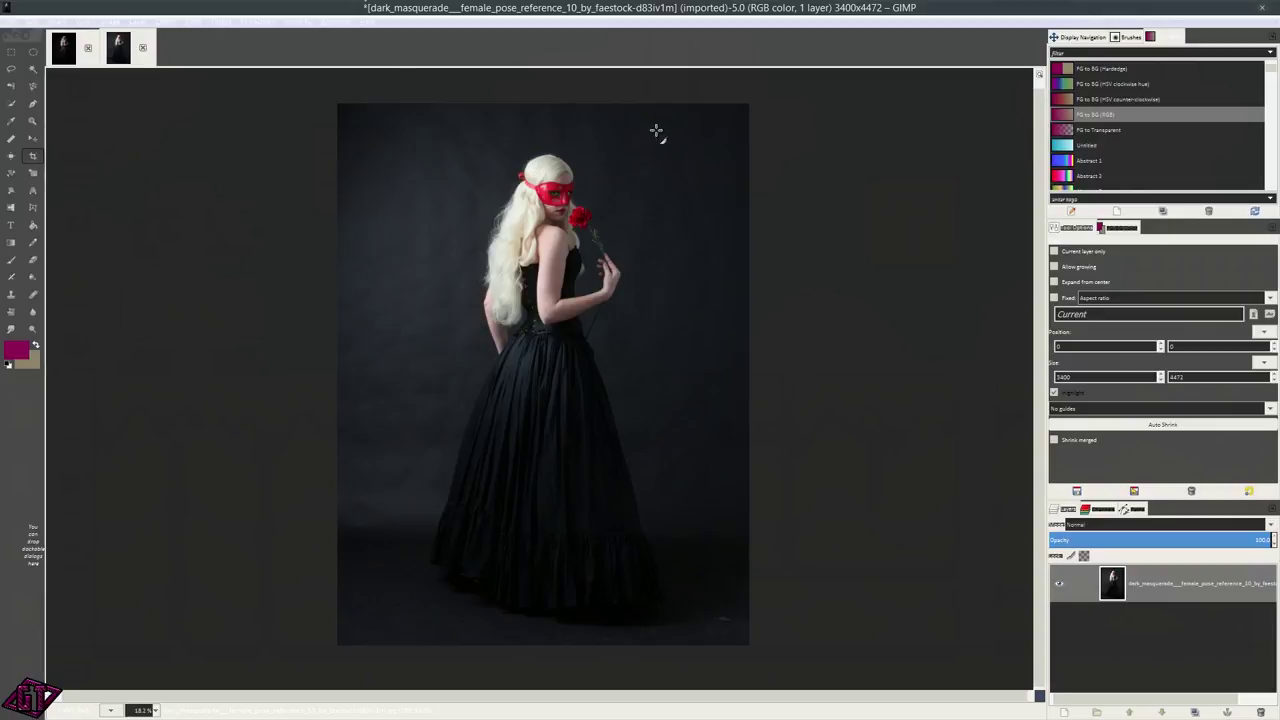
{"action": "left_click", "coordinate": [221, 22]}
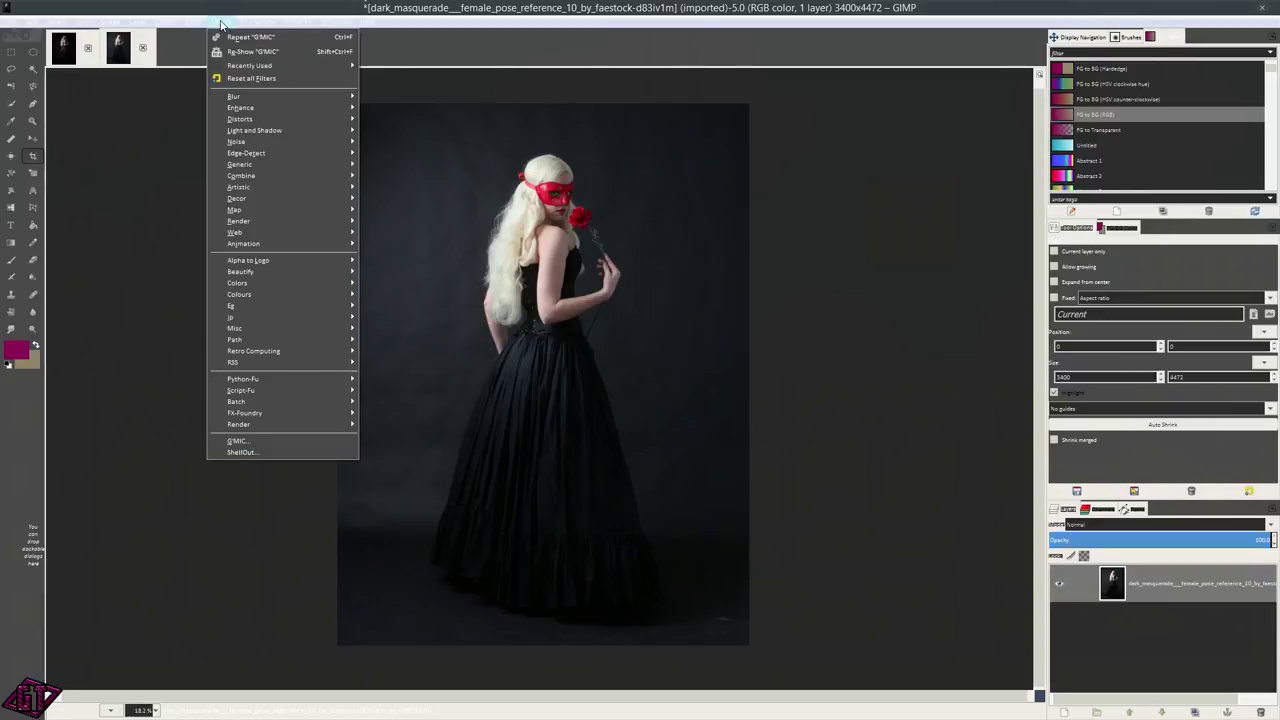
{"action": "left_click", "coordinate": [266, 443]}
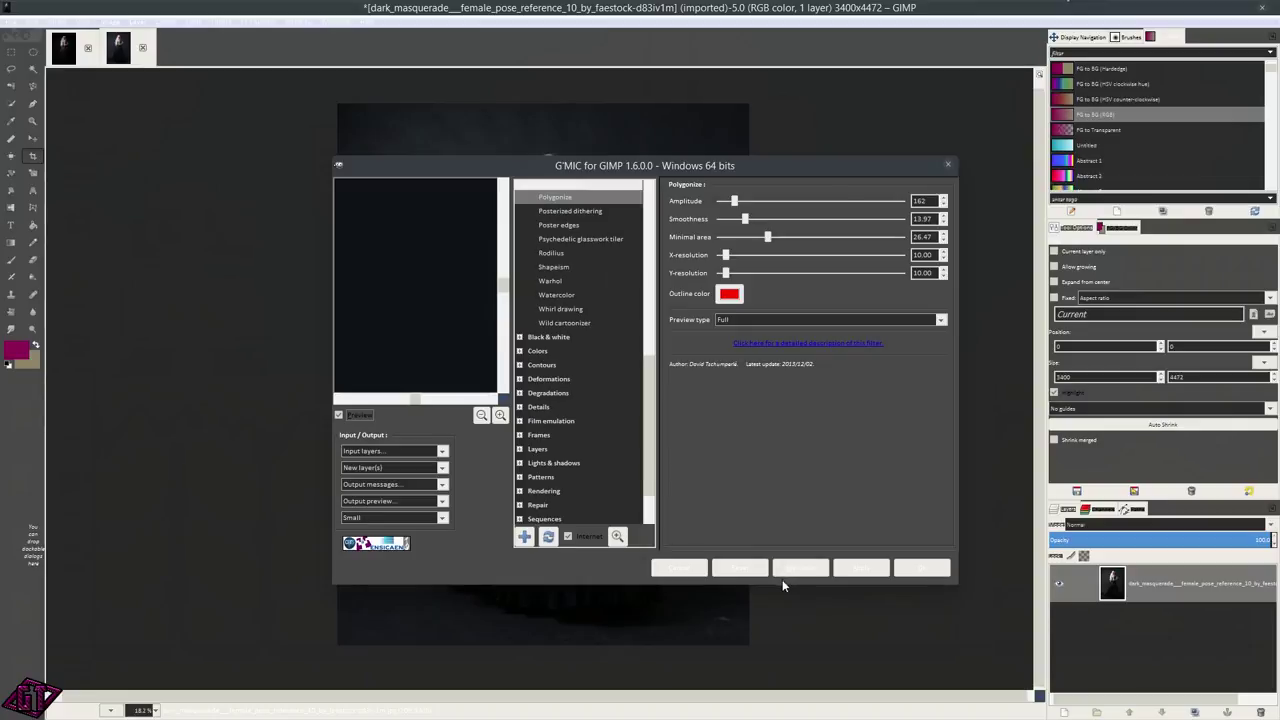
{"action": "left_click", "coordinate": [680, 567]}
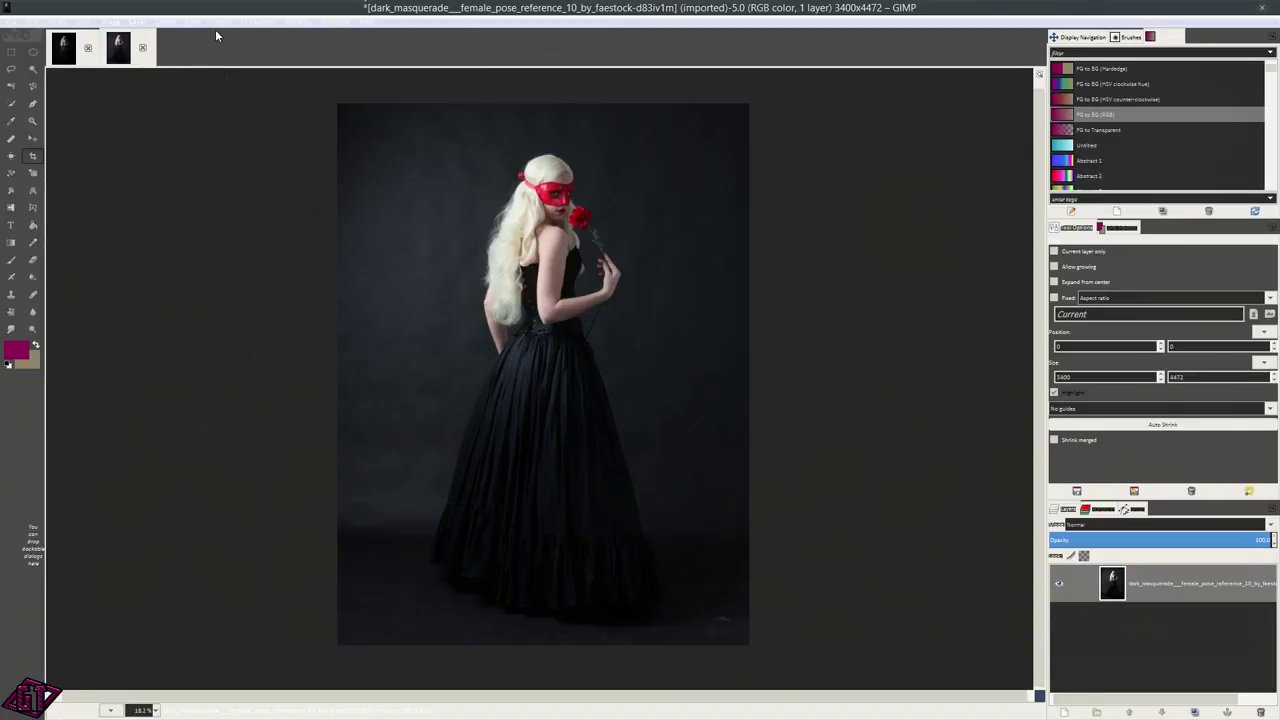
{"action": "left_click", "coordinate": [113, 21]}
- Scale the photo down to 1700x2236
{"action": "left_click", "coordinate": [140, 134]}
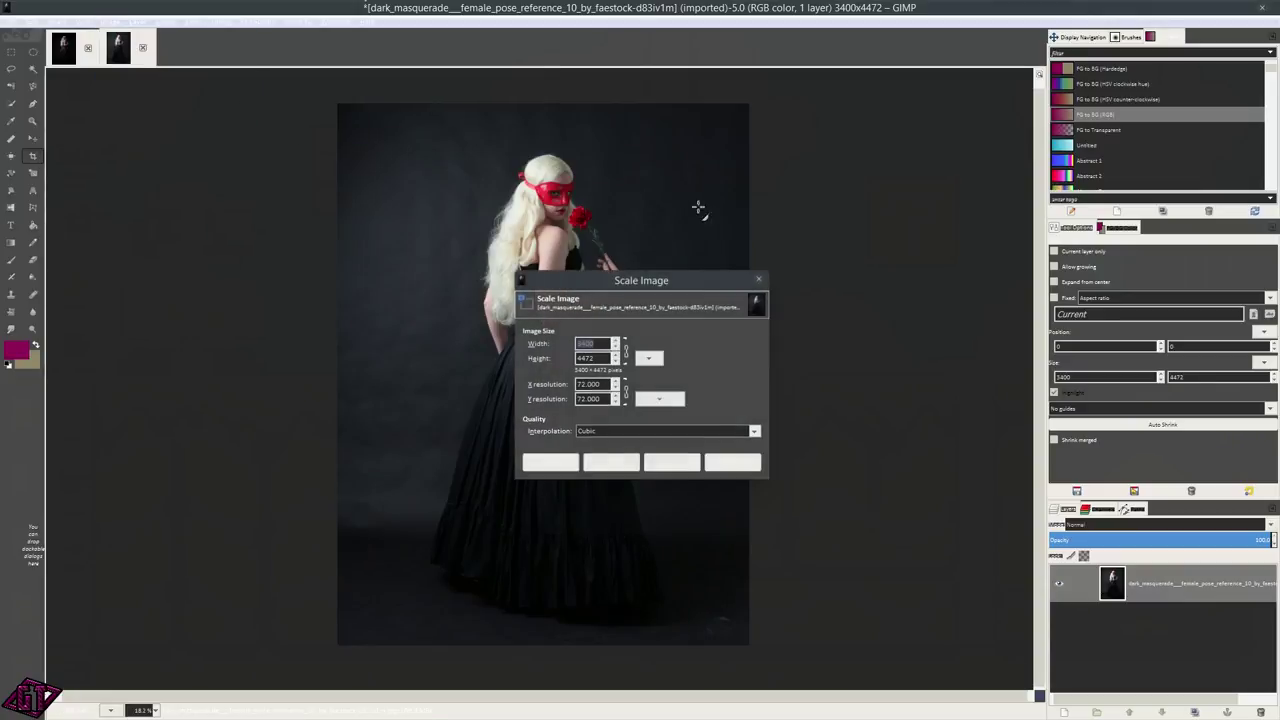
{"action": "left_click", "coordinate": [605, 343]}
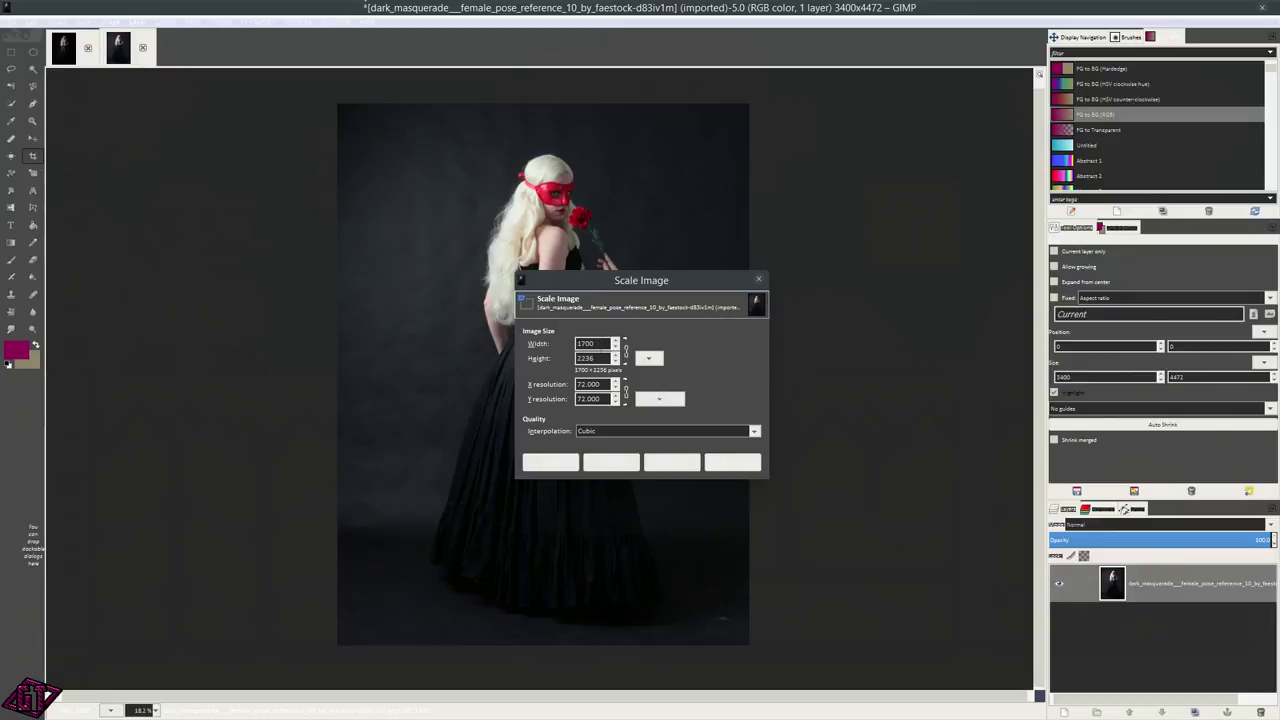
{"action": "left_click", "coordinate": [676, 465]}
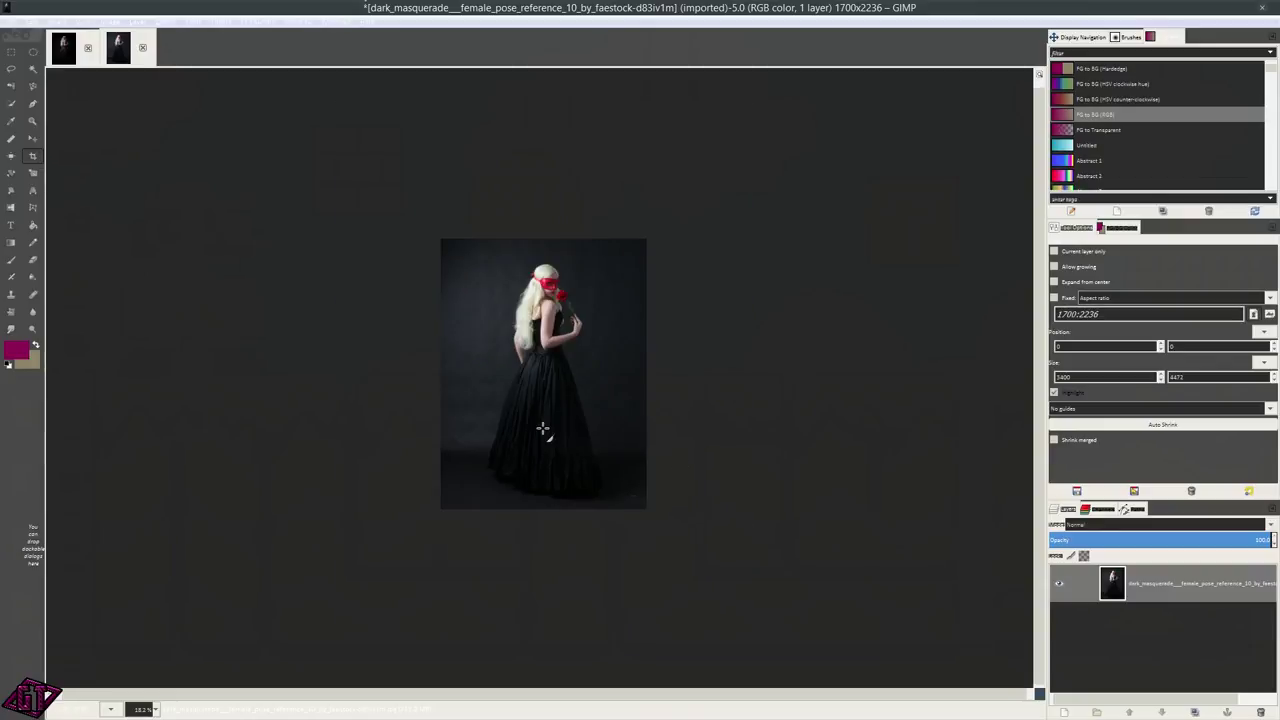
- Zoom until the whole photo fits the canvas, around 33.5%
{"action": "scroll", "coordinate": [571, 386], "scroll_direction": "up", "scroll_amount": 3}
{"action": "scroll", "coordinate": [570, 382], "scroll_direction": "down", "scroll_amount": 1}
{"action": "scroll", "coordinate": [545, 344], "scroll_direction": "up", "scroll_amount": 1}
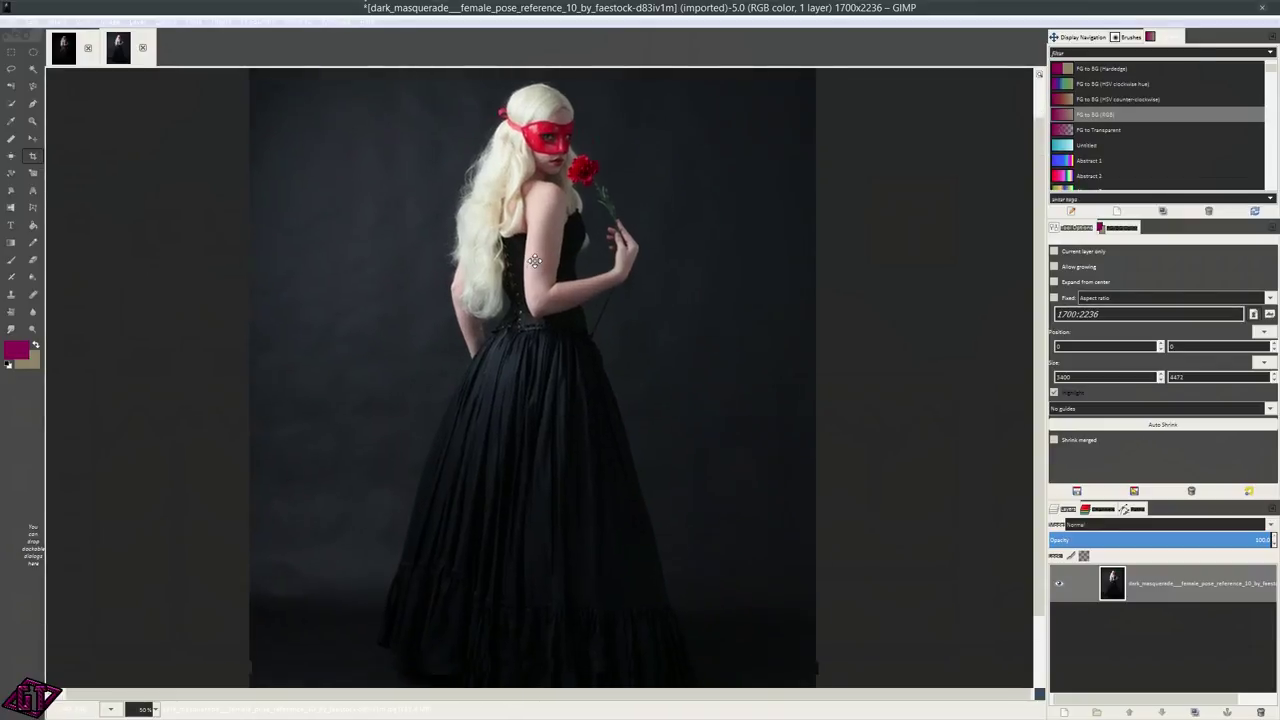
{"action": "scroll", "coordinate": [545, 575], "scroll_direction": "down", "scroll_amount": 1}
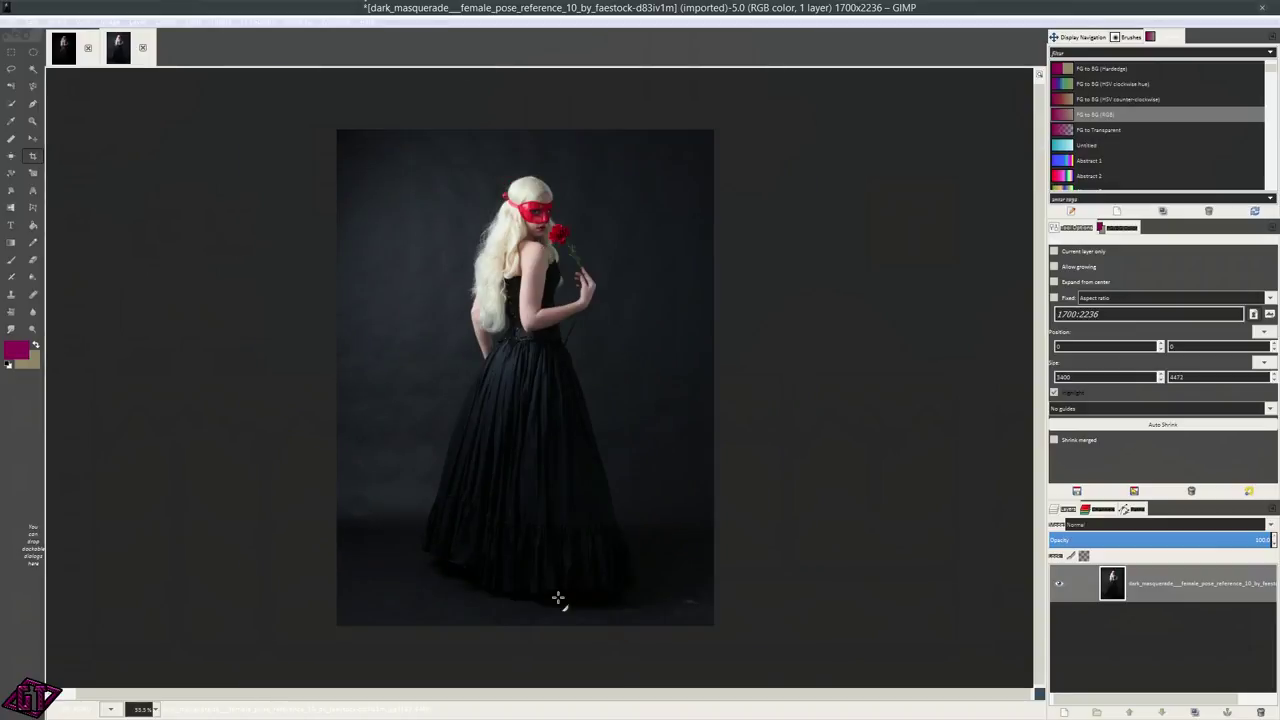
{"action": "scroll", "coordinate": [508, 369], "scroll_direction": "up", "scroll_amount": 1}
{"action": "scroll", "coordinate": [571, 214], "scroll_direction": "up", "scroll_amount": 3}
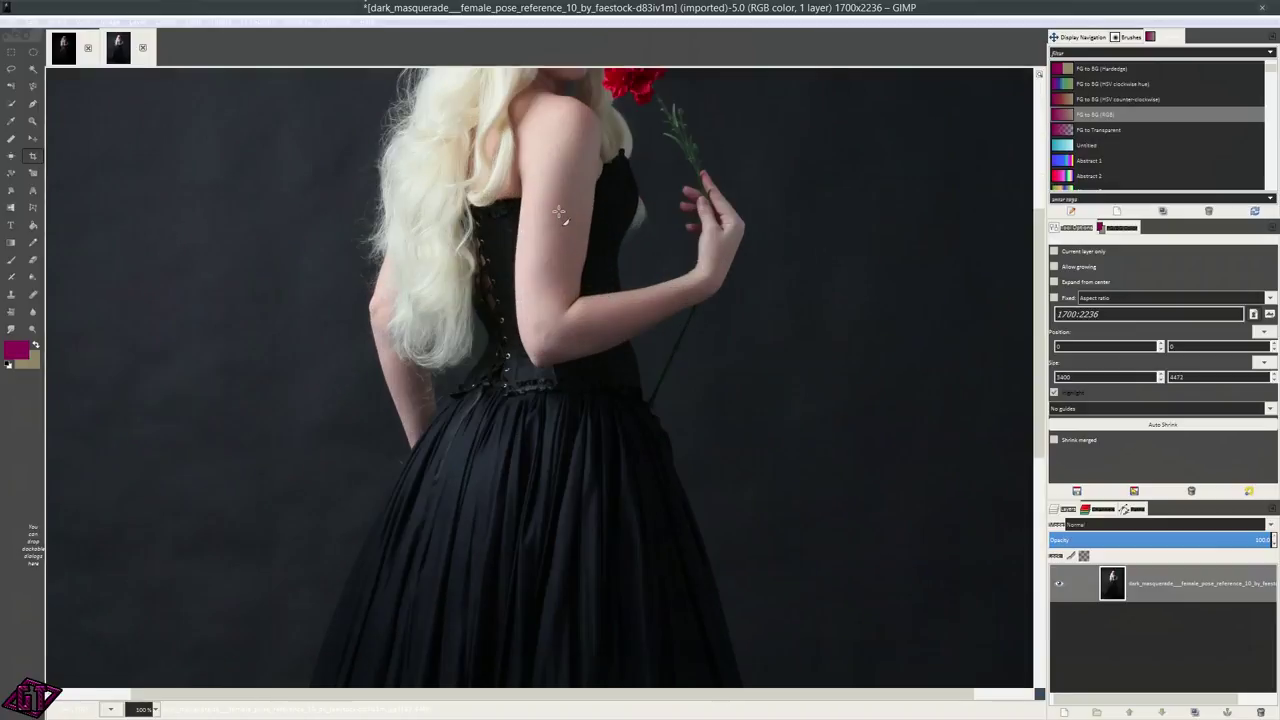
{"action": "scroll", "coordinate": [574, 337], "scroll_direction": "down", "scroll_amount": 1}
{"action": "scroll", "coordinate": [655, 600], "scroll_direction": "down", "scroll_amount": 2}
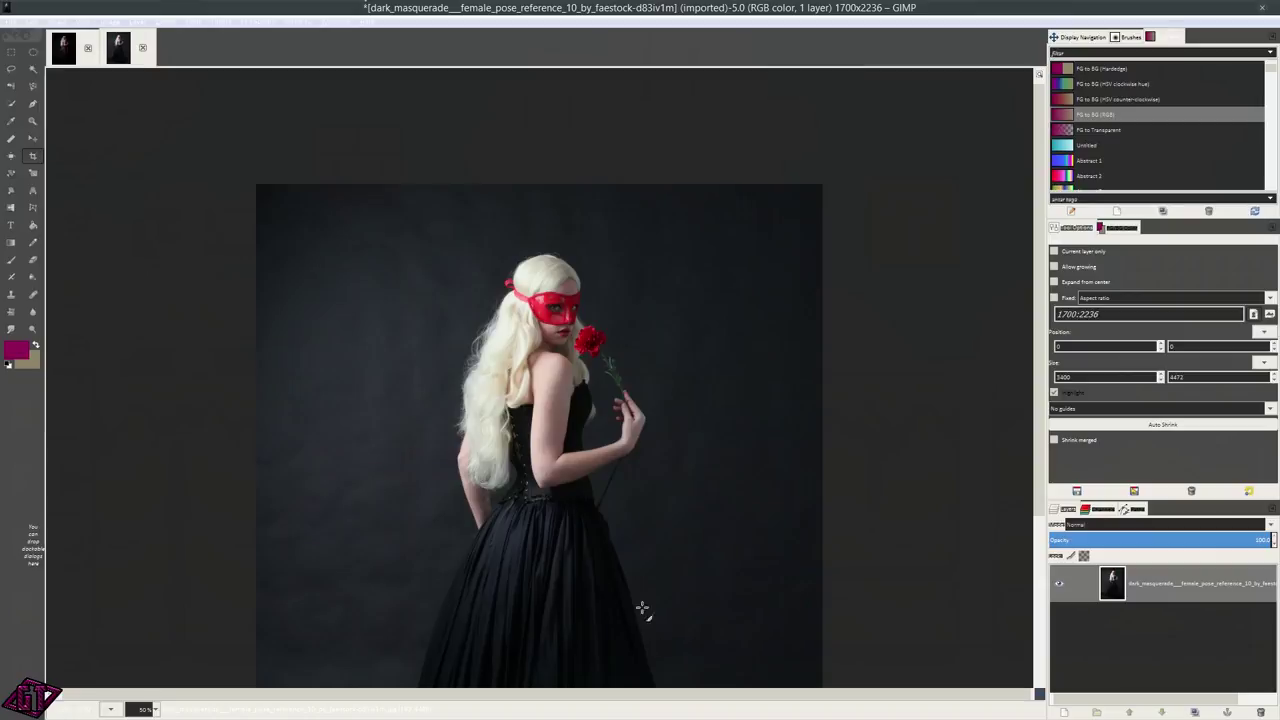
{"action": "scroll", "coordinate": [660, 334], "scroll_direction": "up", "scroll_amount": 1}
{"action": "scroll", "coordinate": [645, 380], "scroll_direction": "down", "scroll_amount": 2}
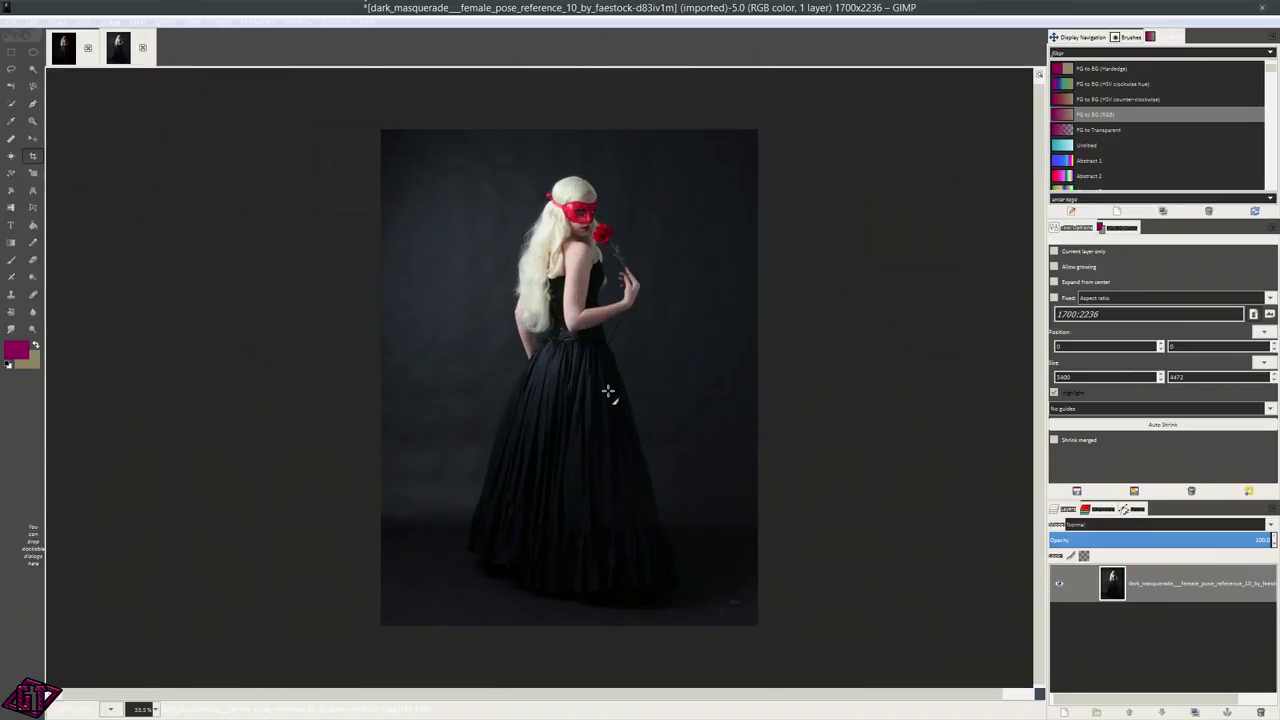
{"action": "scroll", "coordinate": [610, 378], "scroll_direction": "up", "scroll_amount": 2}
{"action": "scroll", "coordinate": [575, 265], "scroll_direction": "down", "scroll_amount": 2}
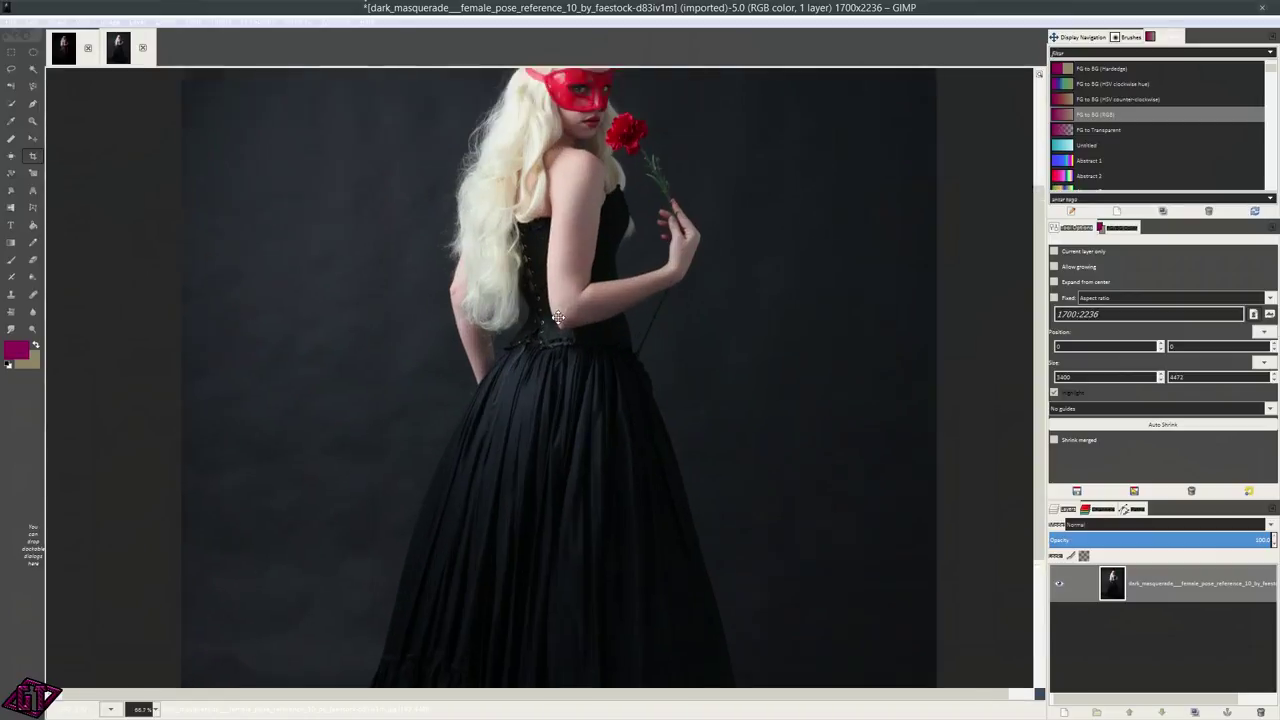
{"action": "scroll", "coordinate": [605, 355], "scroll_direction": "up", "scroll_amount": 4}
{"action": "scroll", "coordinate": [605, 355], "scroll_direction": "down", "scroll_amount": 3}
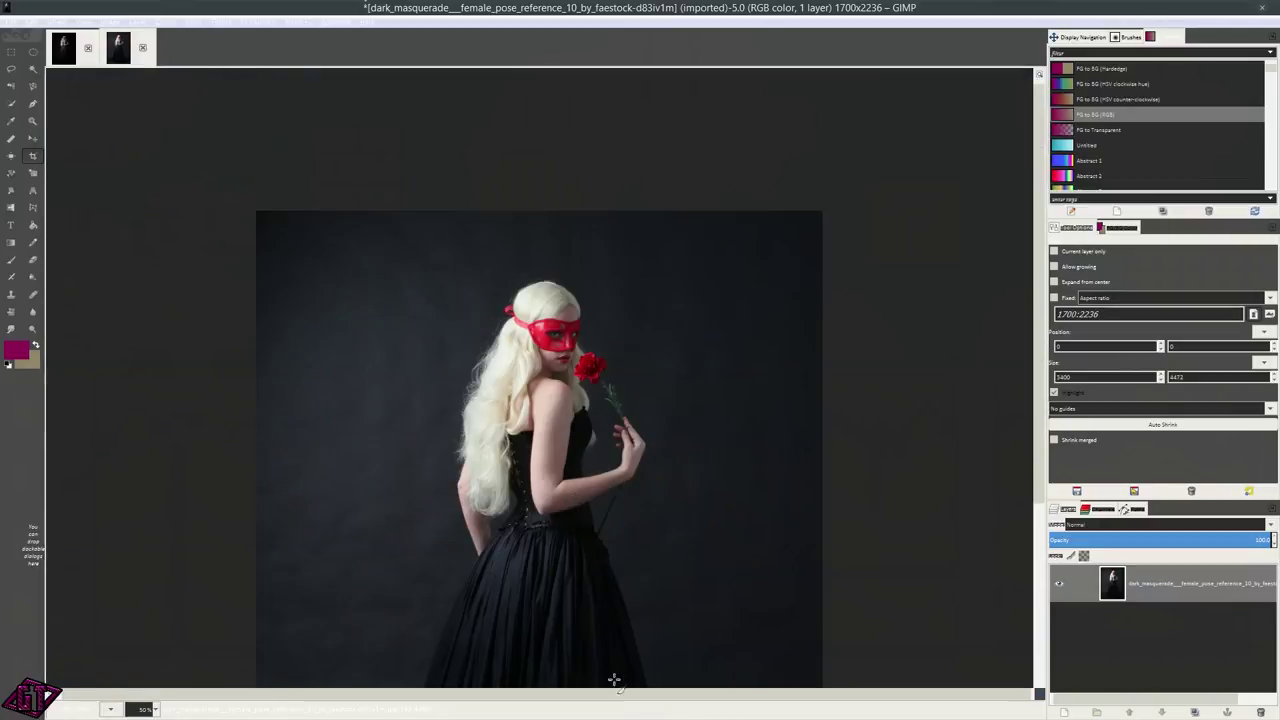
{"action": "scroll", "coordinate": [595, 400], "scroll_direction": "up", "scroll_amount": 1}
{"action": "scroll", "coordinate": [590, 422], "scroll_direction": "down", "scroll_amount": 2}
{"action": "scroll", "coordinate": [609, 488], "scroll_direction": "up", "scroll_amount": 1}
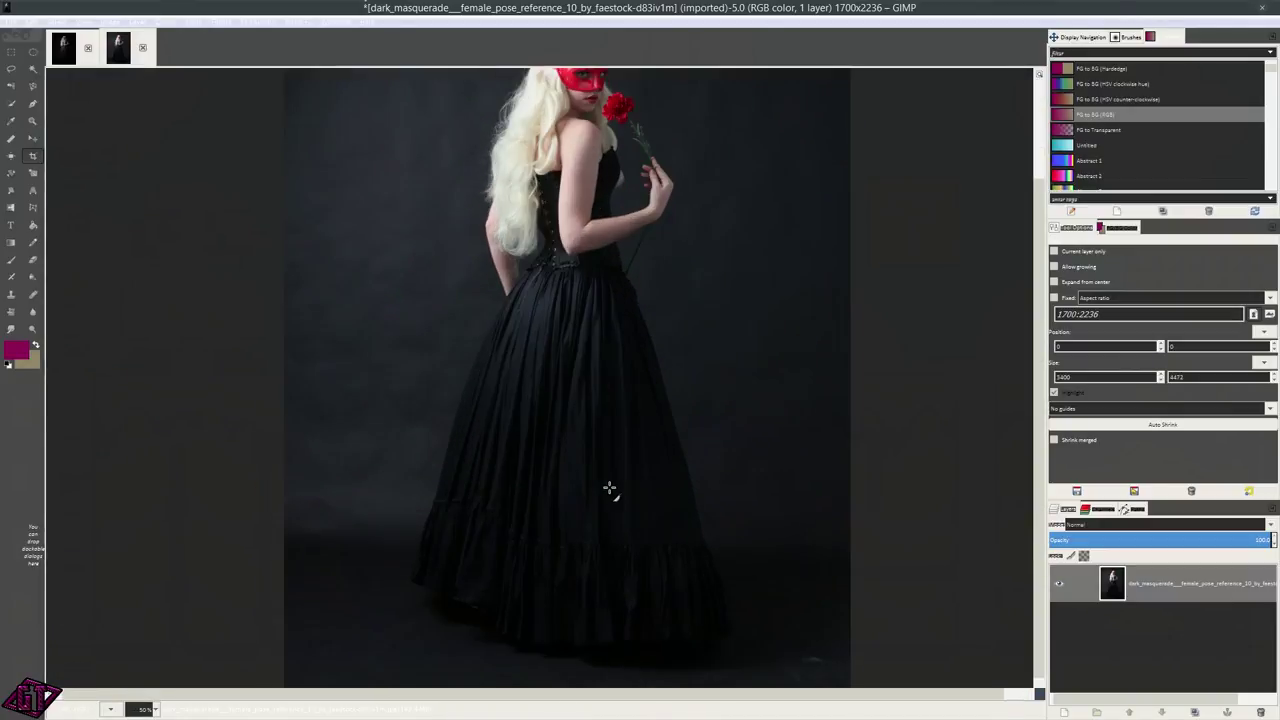
{"action": "scroll", "coordinate": [590, 427], "scroll_direction": "down", "scroll_amount": 1}
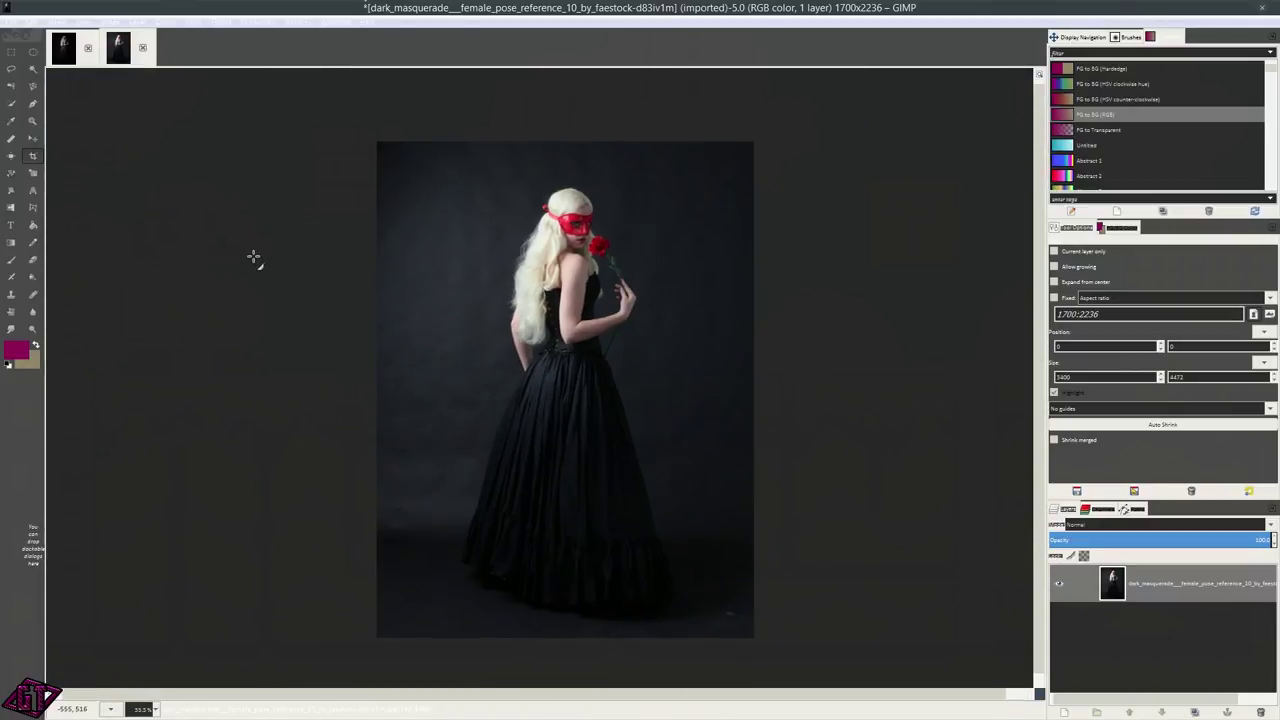
- Rename the photo layer to 'j'
{"action": "double_click", "coordinate": [1162, 582]}
{"action": "type", "text": "j"}
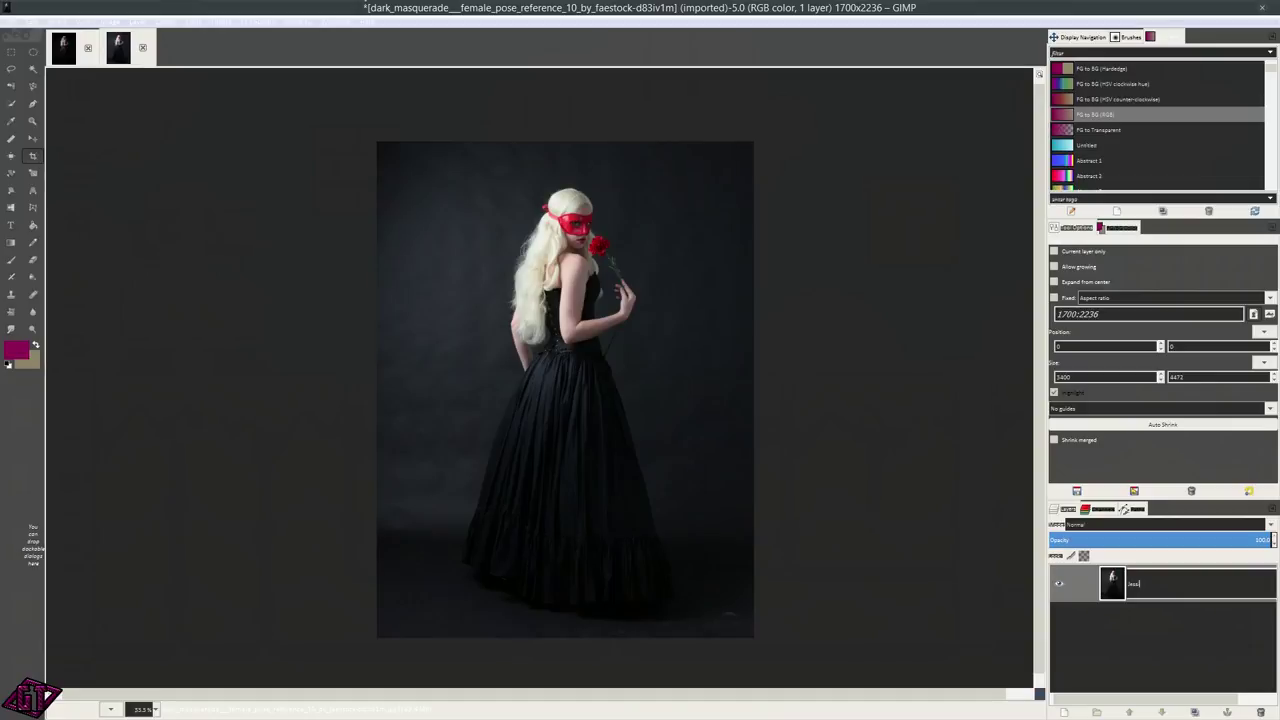
{"action": "key", "text": "Return"}
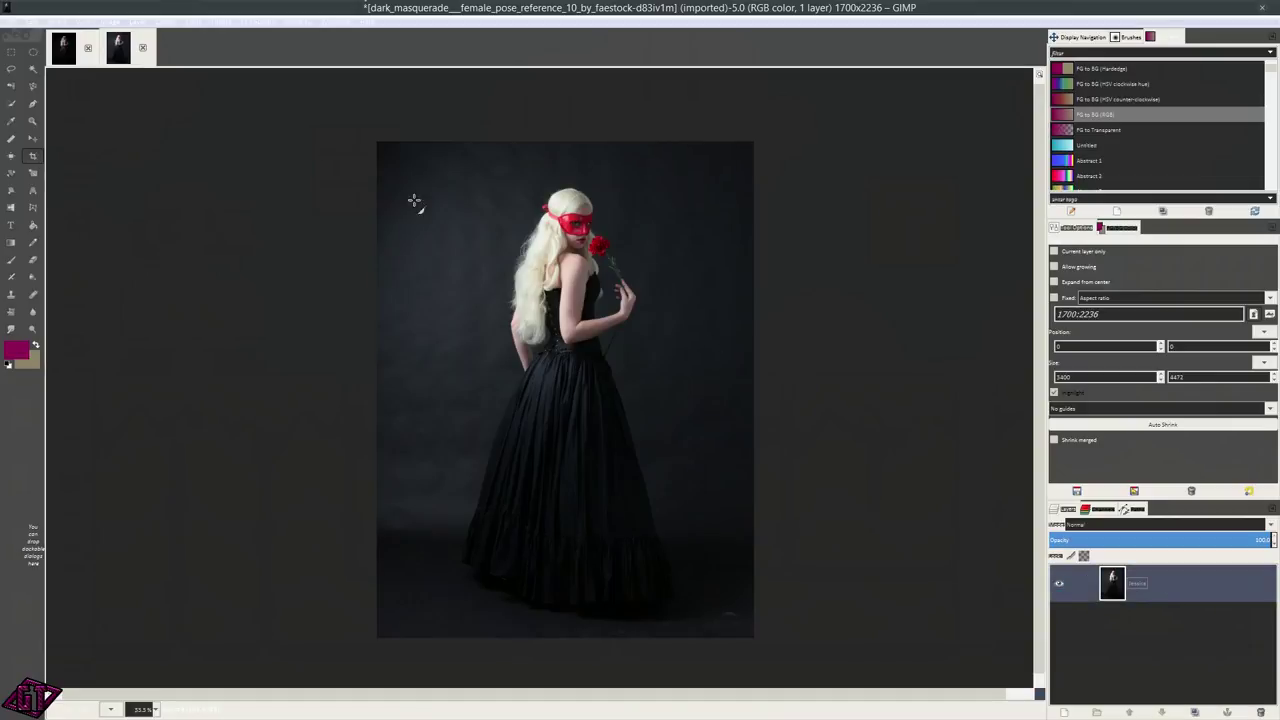
- Open G'MIC from the Filters menu, showing Polygonize with red outlines
{"action": "left_click", "coordinate": [211, 22]}
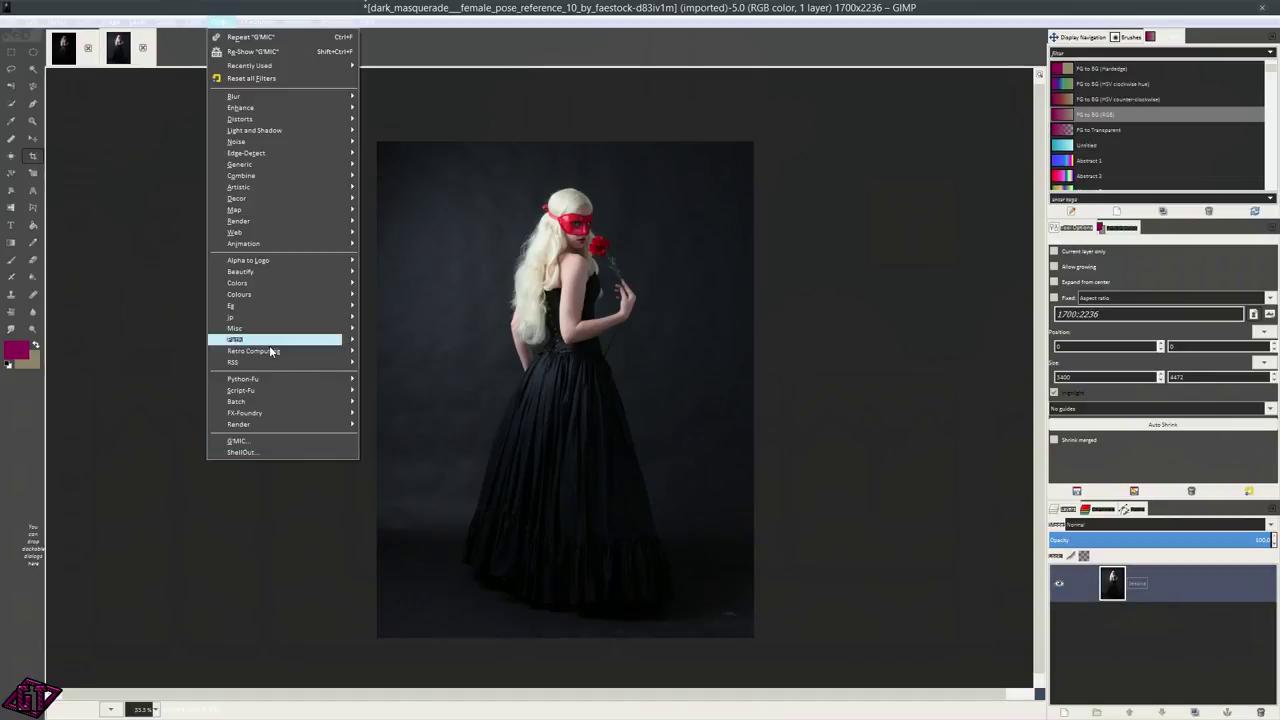
{"action": "left_click", "coordinate": [254, 441]}
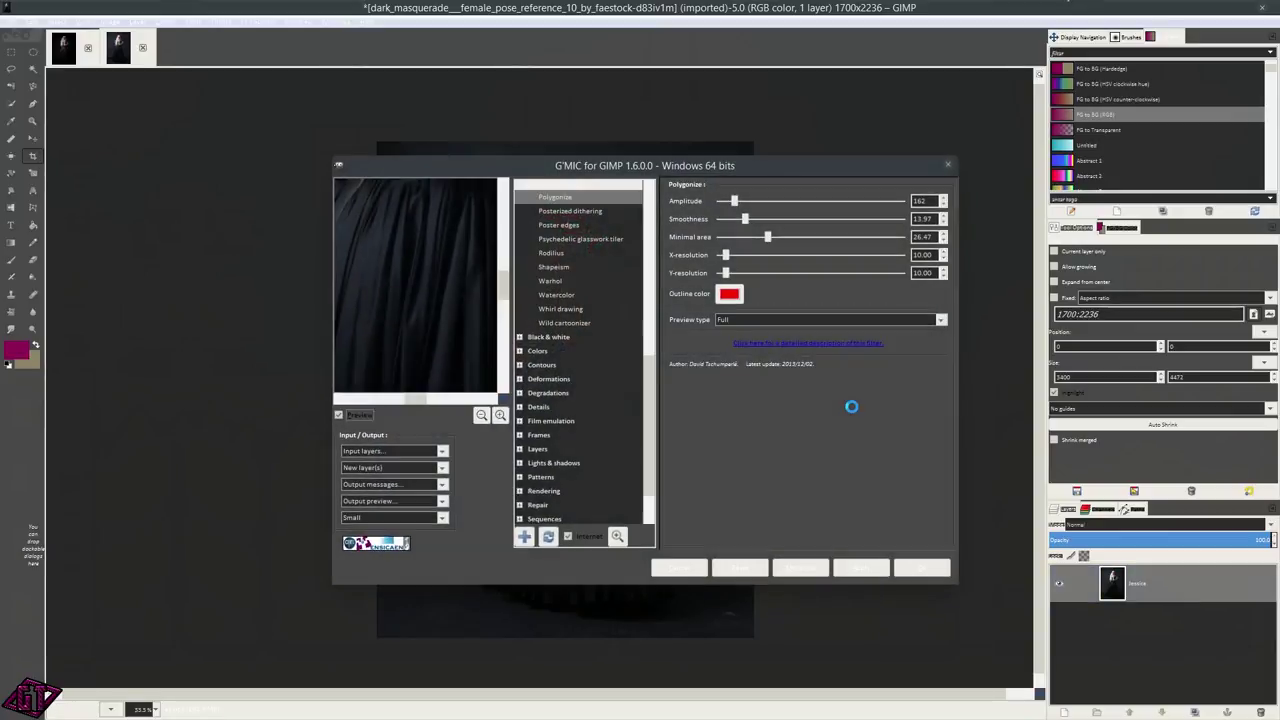
{"action": "scroll", "coordinate": [600, 364], "scroll_direction": "up", "scroll_amount": 5}
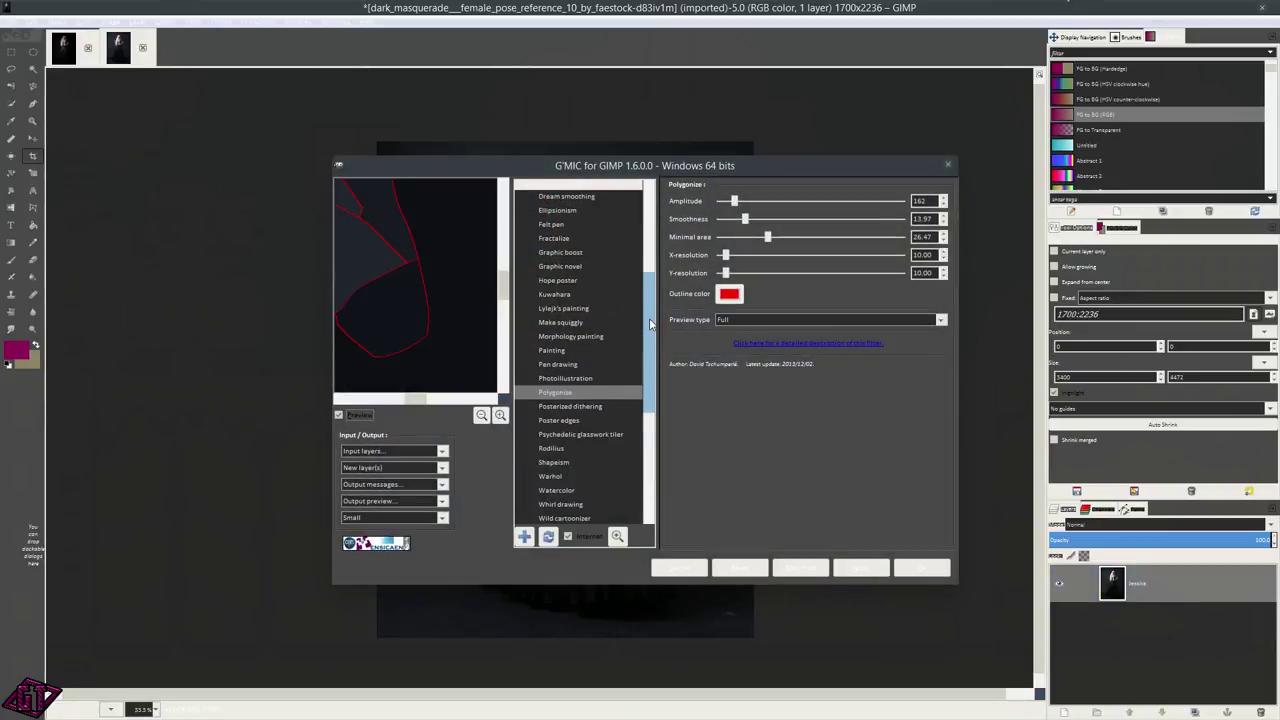
- Pick G'MIC's Painting filter, pan the preview to the face, and reset to defaults
{"action": "left_click", "coordinate": [554, 355]}
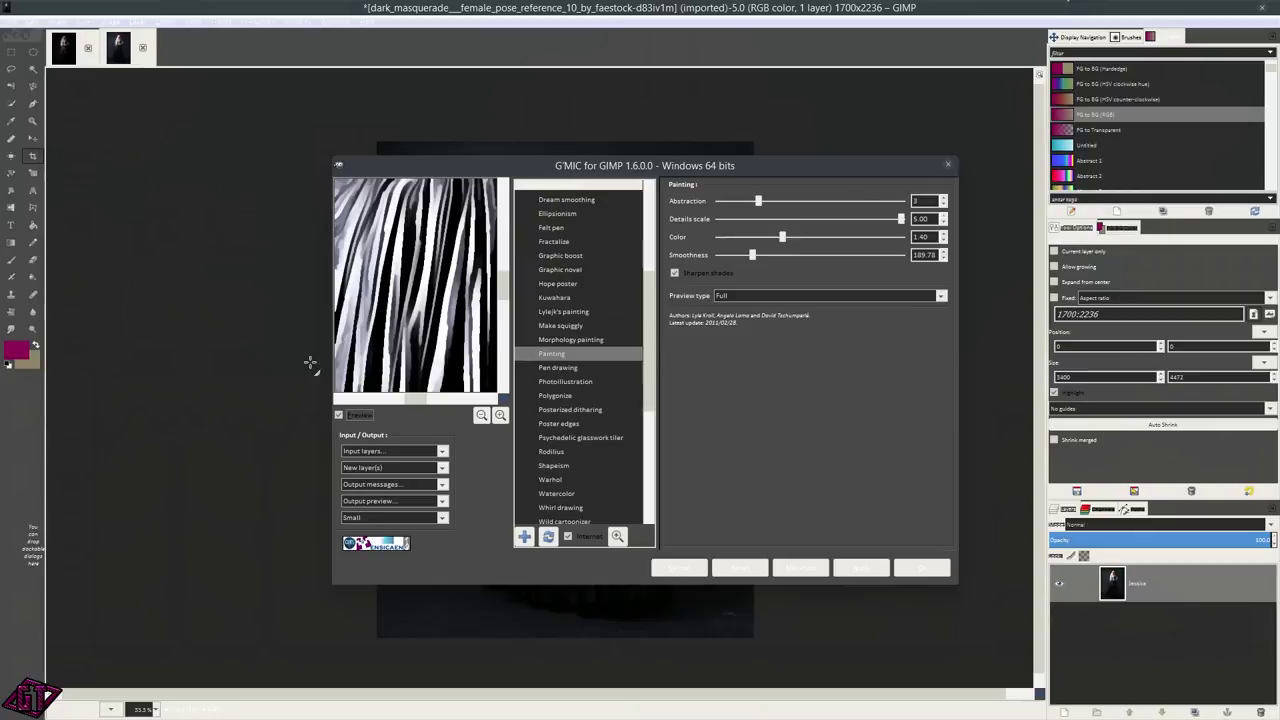
{"action": "mouse_move", "coordinate": [460, 220]}
{"action": "left_mouse_down"}
{"action": "mouse_move", "coordinate": [443, 303]}
{"action": "mouse_move", "coordinate": [443, 677]}
{"action": "left_mouse_up"}
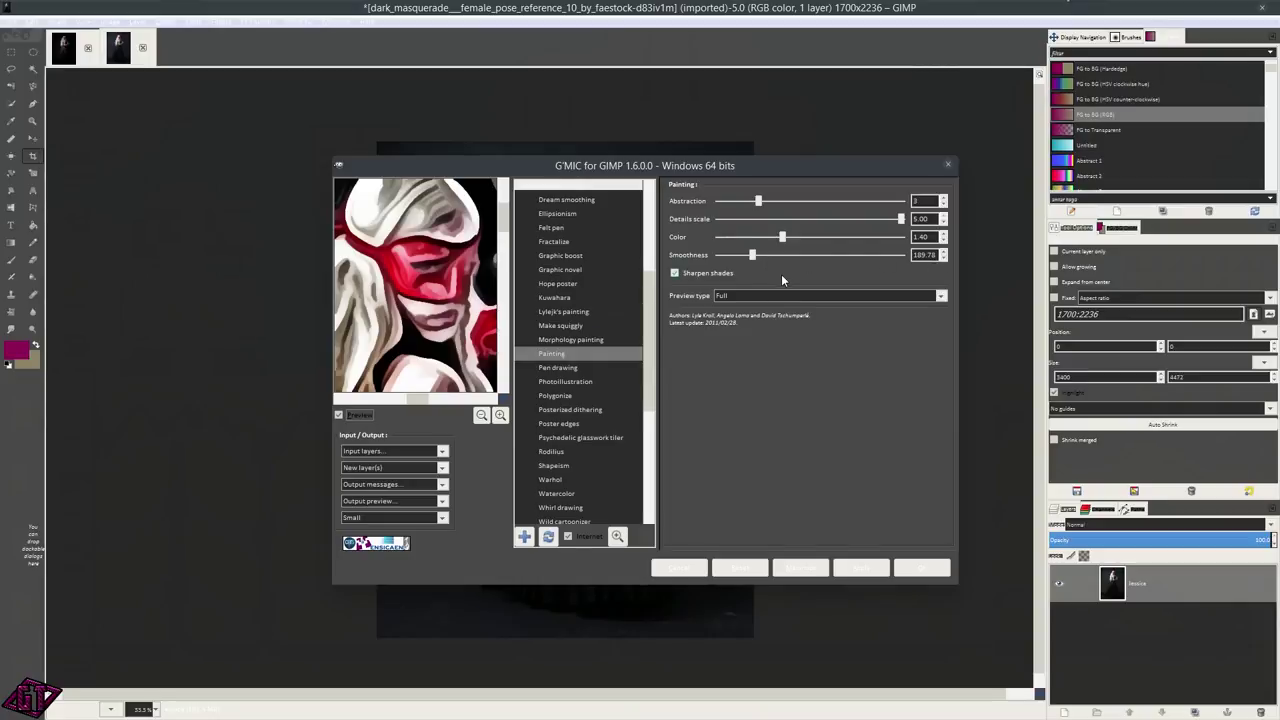
{"action": "left_click", "coordinate": [739, 569]}
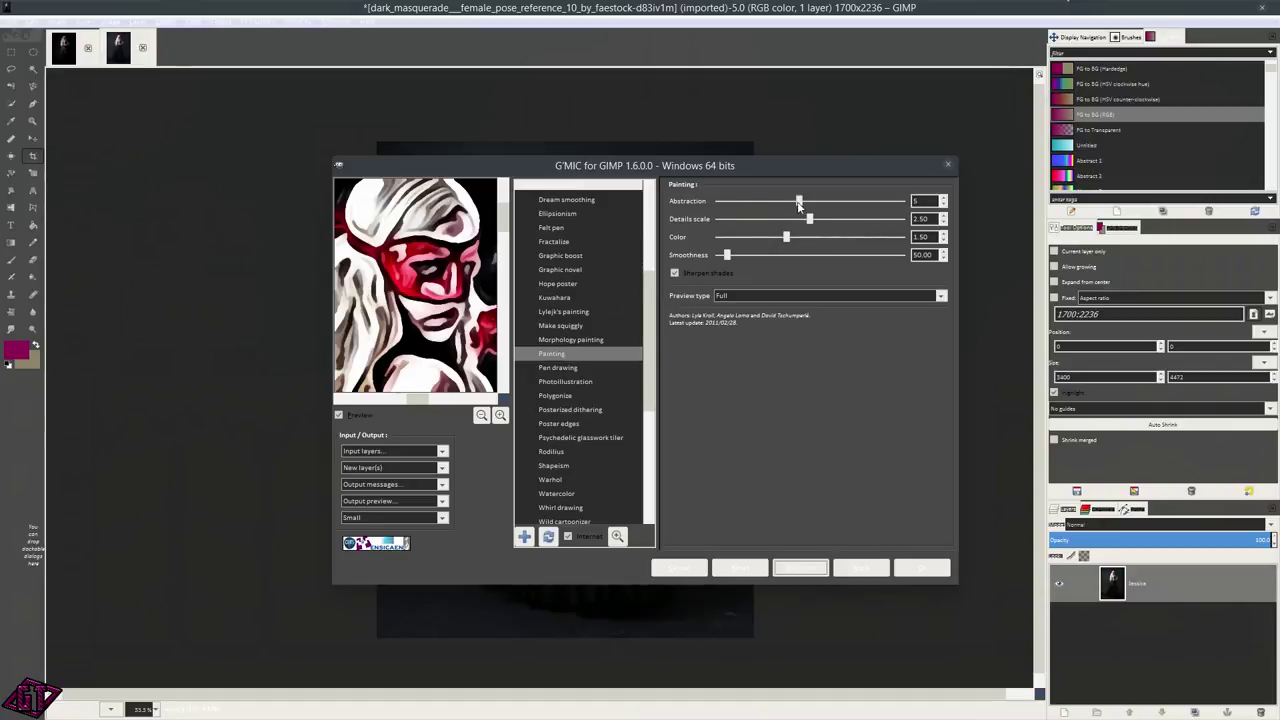
- Set Painting to Abstraction 3, Details scale 1.84, Color 1.94 and Smoothness 266.42
{"action": "left_click_drag", "start_coordinate": [799, 204], "coordinate": [785, 204]}
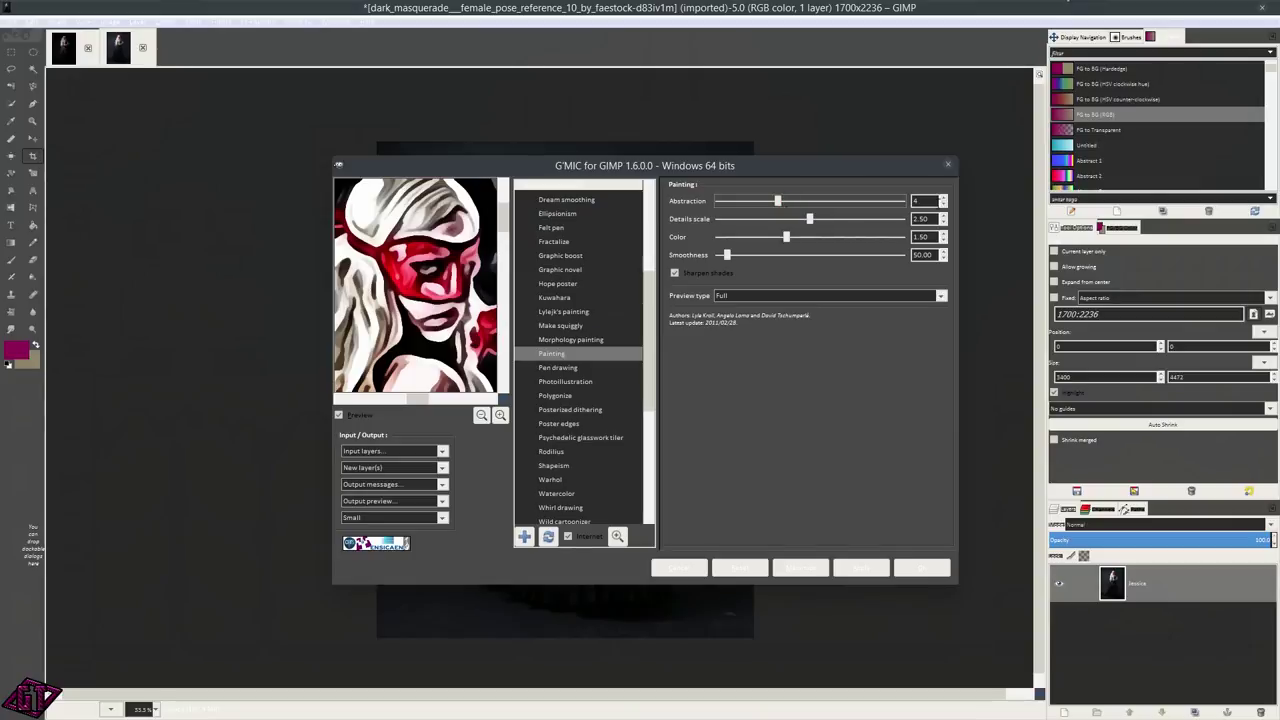
{"action": "type", "text": "3"}
{"action": "left_click", "coordinate": [928, 218]}
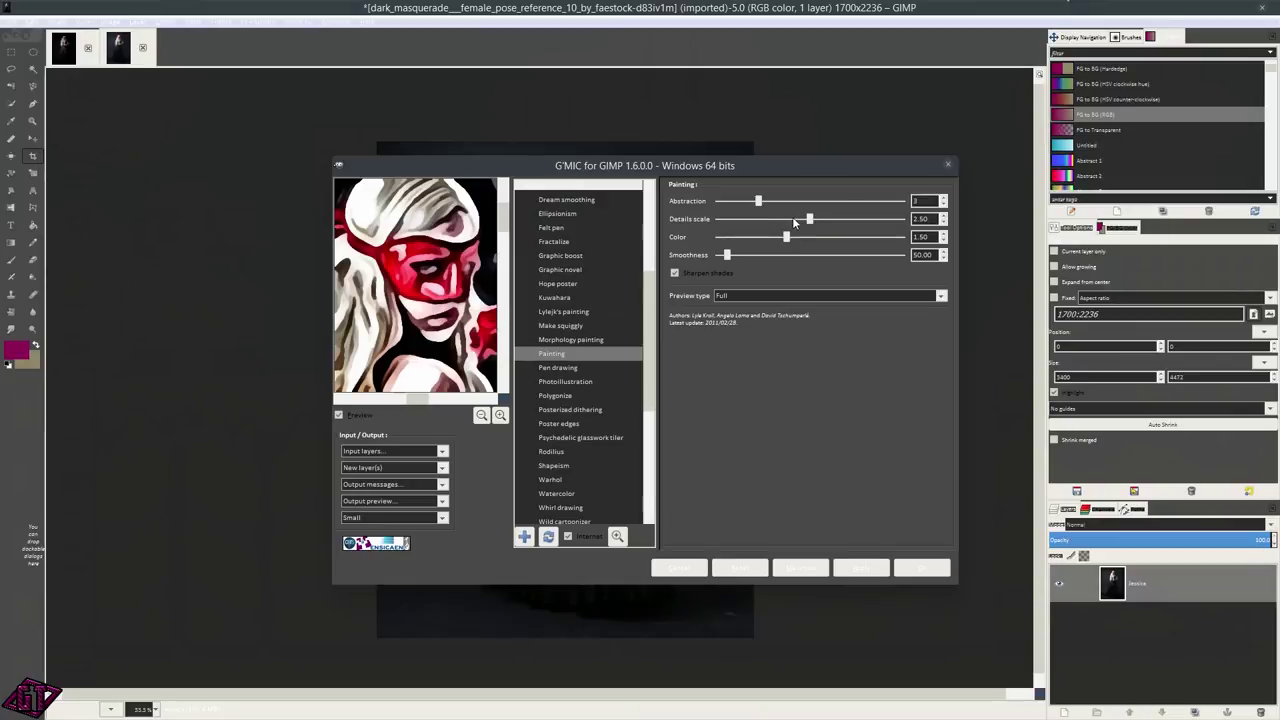
{"action": "left_click_drag", "start_coordinate": [812, 222], "coordinate": [796, 224]}
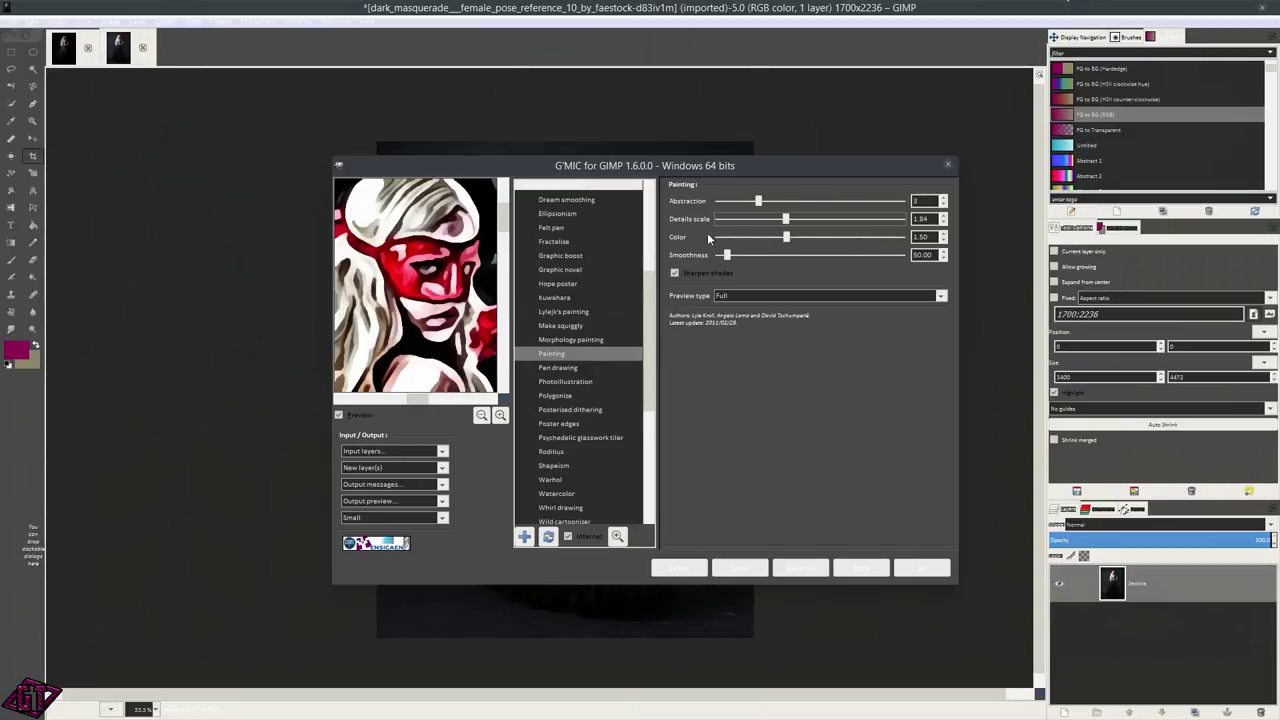
{"action": "left_click_drag", "start_coordinate": [786, 237], "coordinate": [806, 238]}
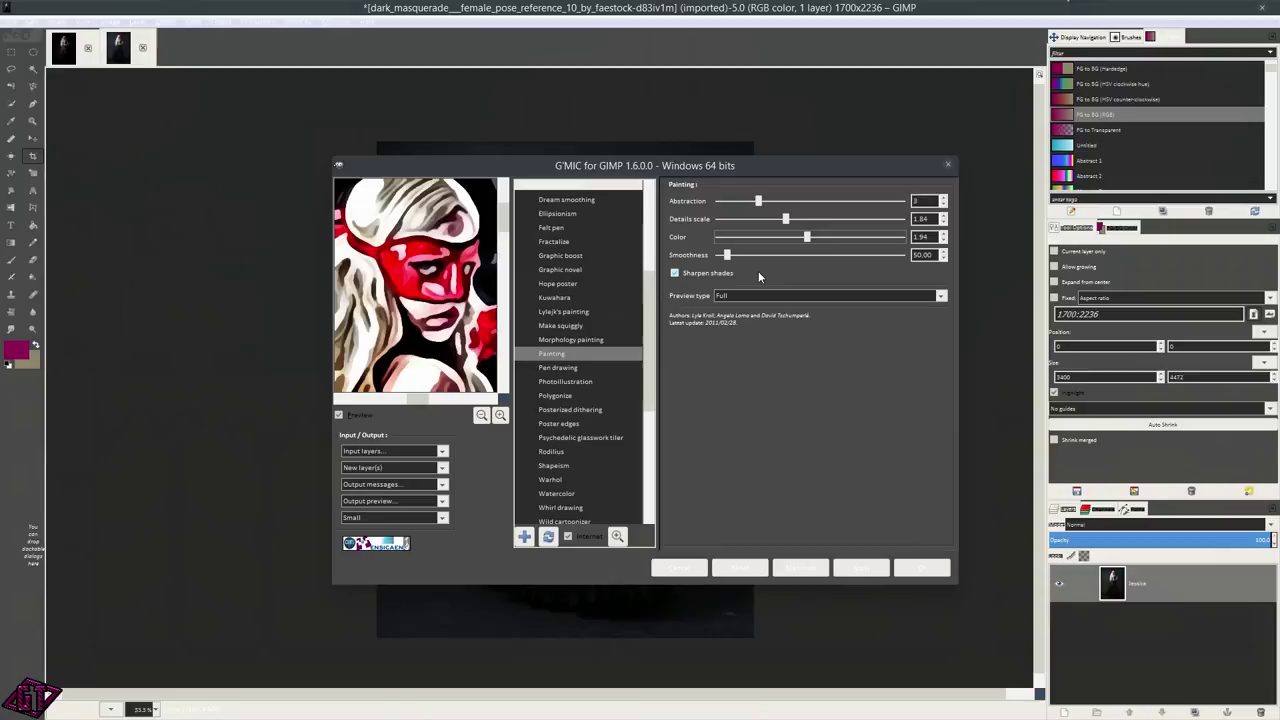
{"action": "left_click_drag", "start_coordinate": [727, 256], "coordinate": [766, 258]}
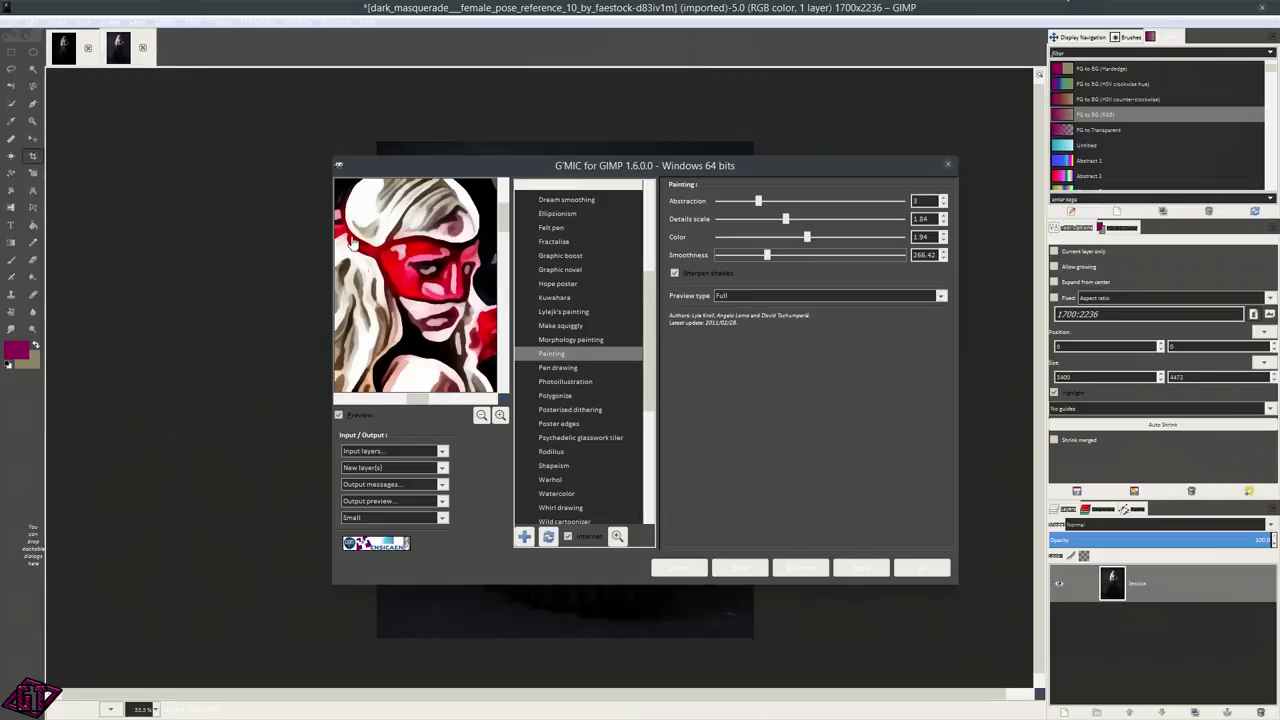
- Check the preview along her back, arm and masked face, then apply the painting effect
{"action": "left_click_drag", "start_coordinate": [421, 391], "coordinate": [414, 71]}
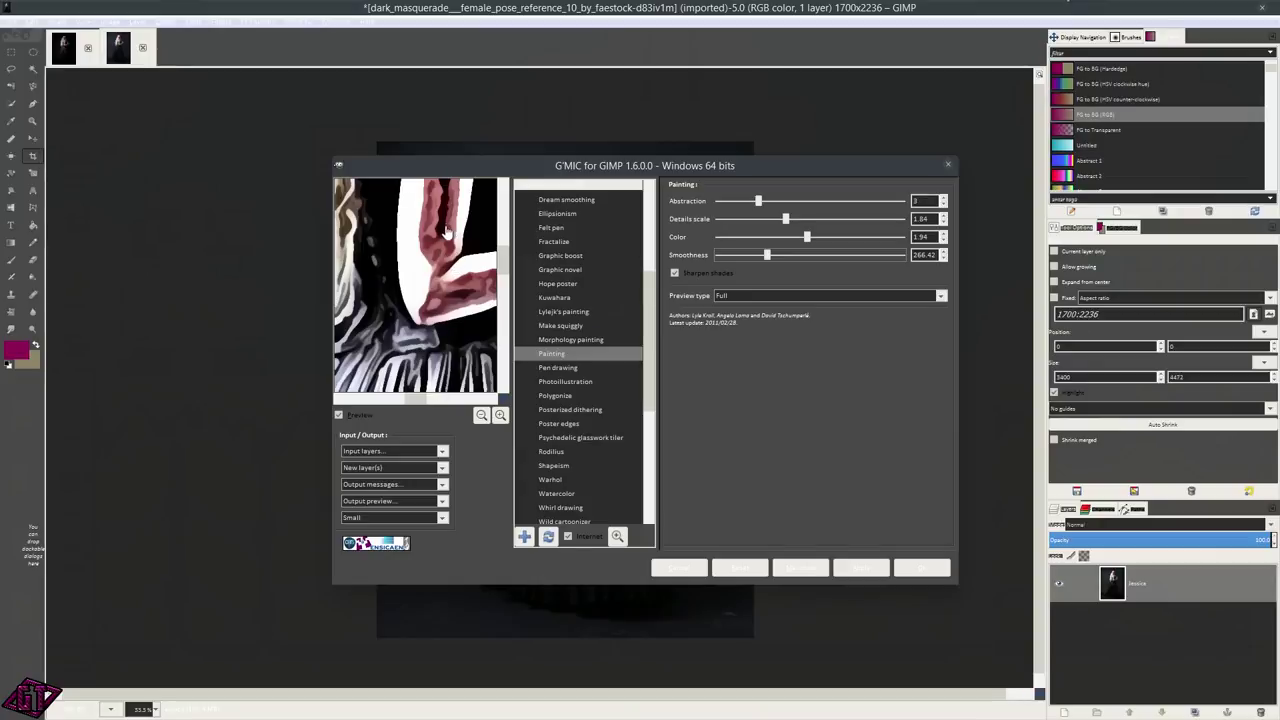
{"action": "left_click_drag", "start_coordinate": [445, 230], "coordinate": [405, 348]}
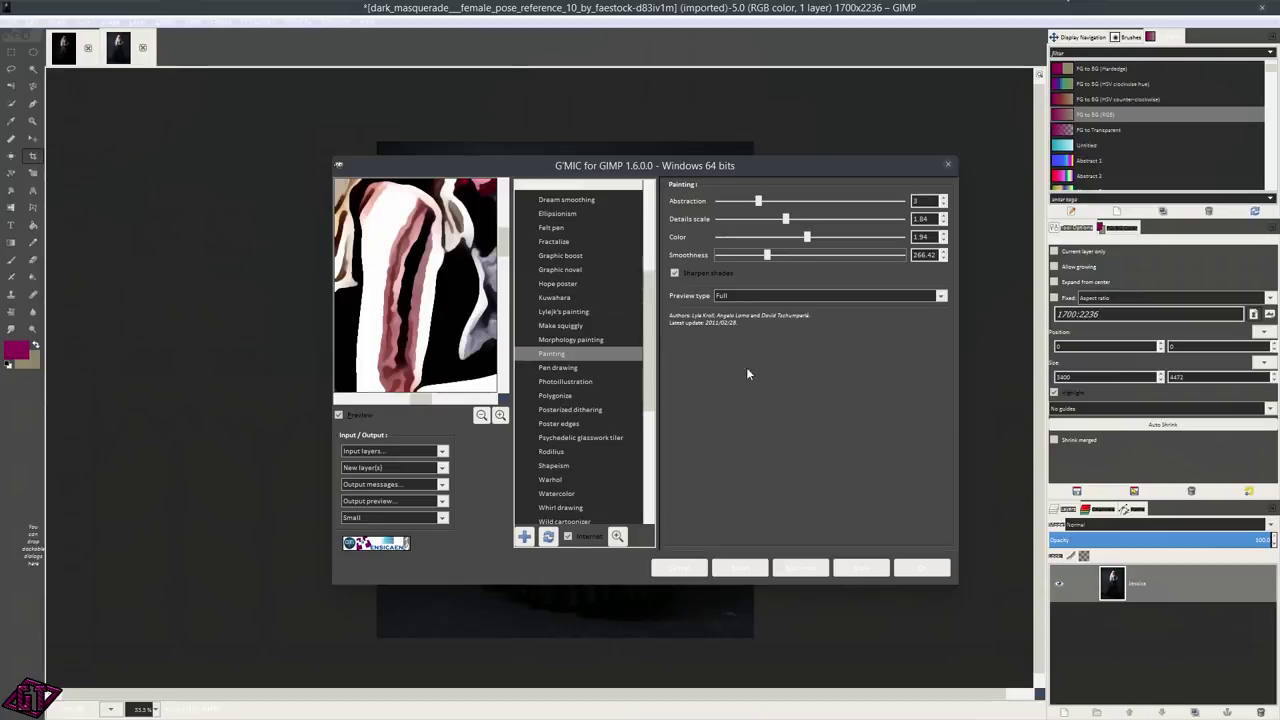
{"action": "left_click_drag", "start_coordinate": [377, 213], "coordinate": [415, 421]}
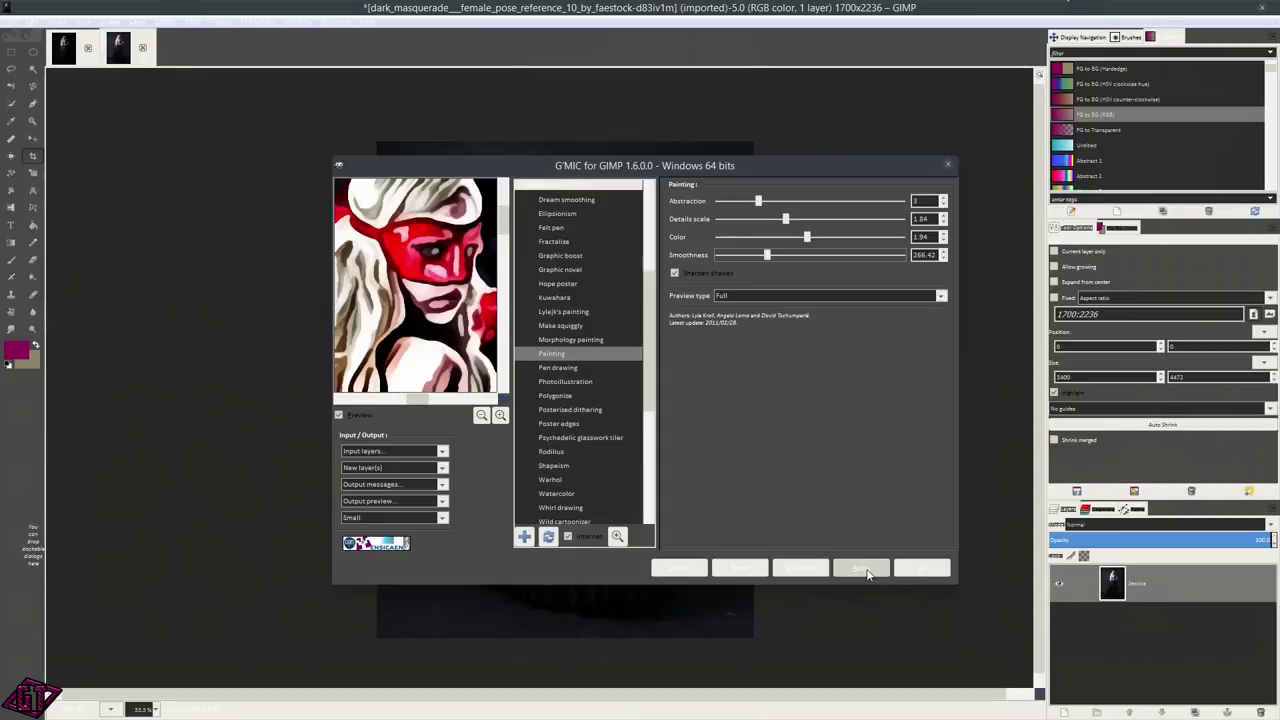
{"action": "left_click", "coordinate": [861, 569]}
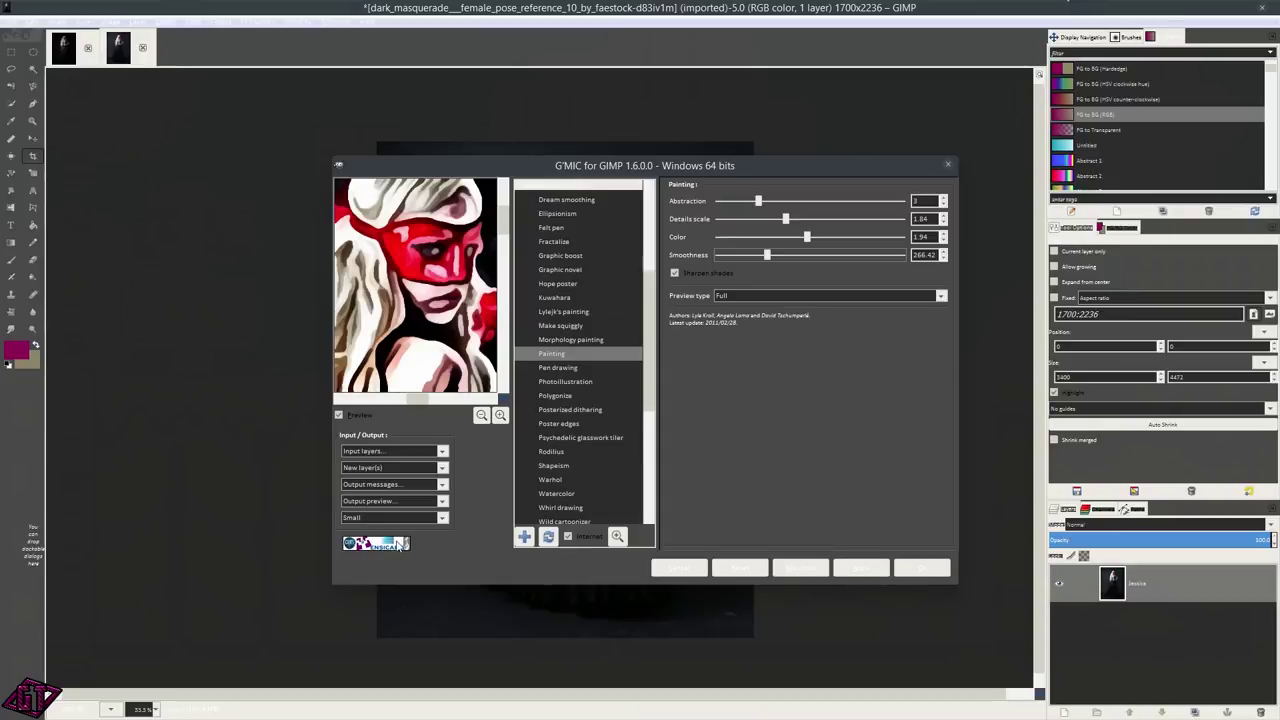
- Apply the G'MIC Painting filter as a New layer with Small preview, then close G'MIC
{"action": "left_click", "coordinate": [374, 472]}
{"action": "left_click", "coordinate": [377, 533]}
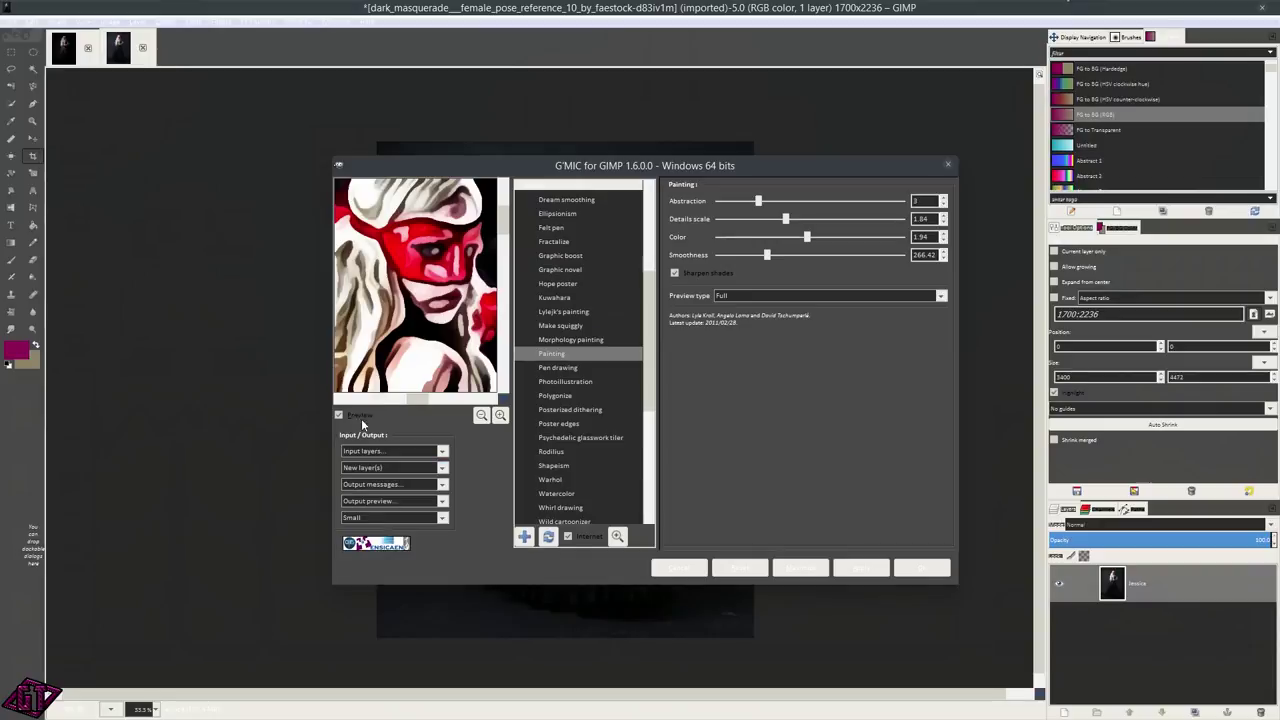
{"action": "left_click", "coordinate": [393, 518]}
{"action": "left_click", "coordinate": [396, 574]}
{"action": "left_click", "coordinate": [857, 572]}
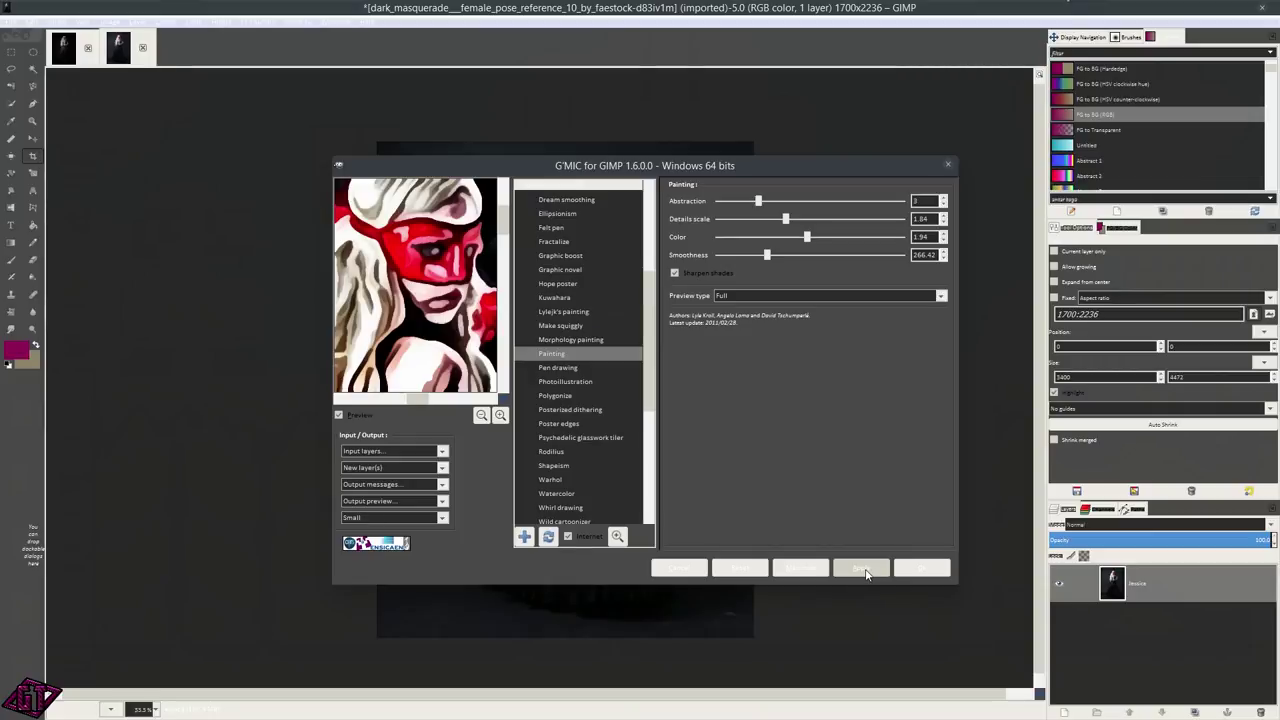
{"action": "left_click", "coordinate": [860, 570]}
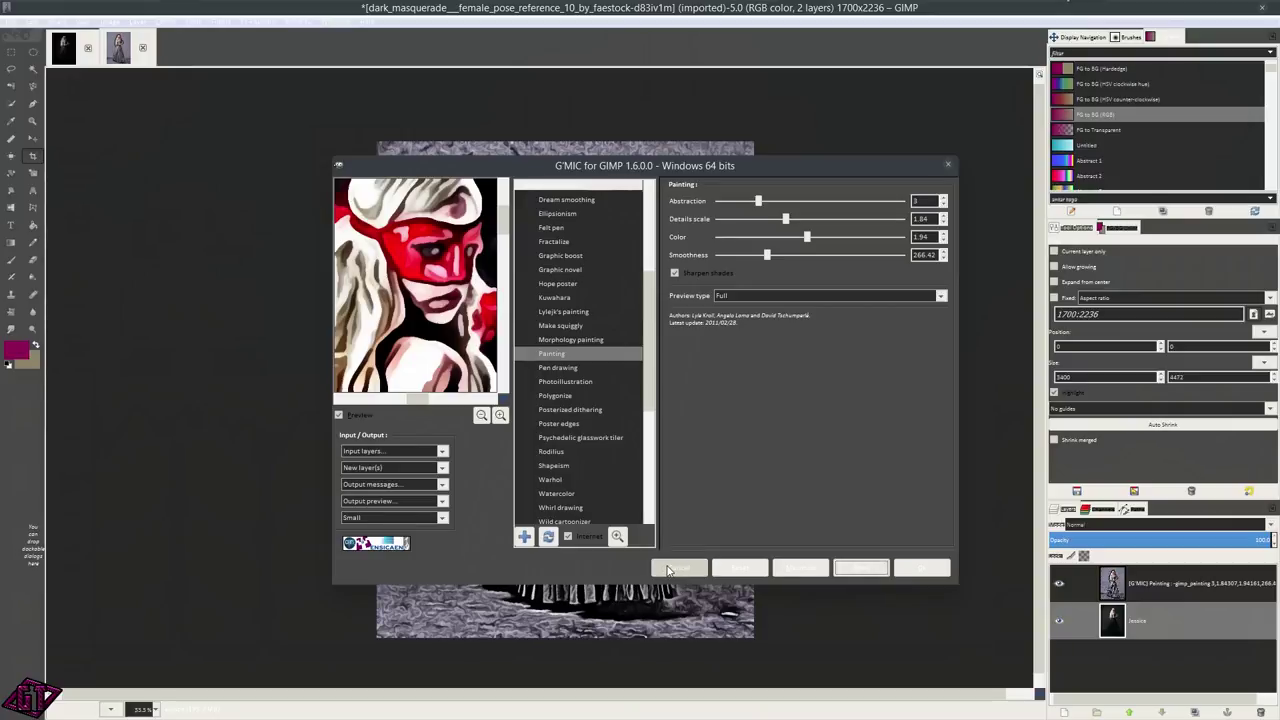
{"action": "left_click", "coordinate": [676, 570]}
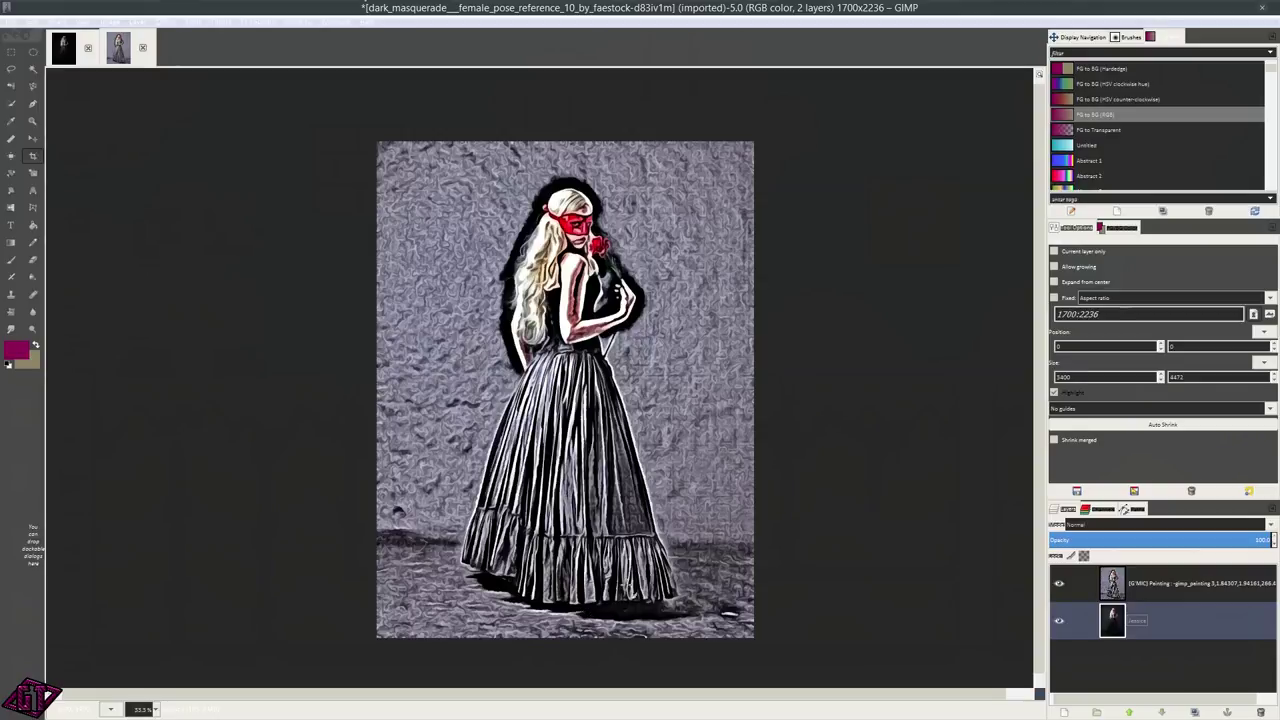
- Zoom over the painted result, then hide the Painting layer to compare with the original
{"action": "scroll", "coordinate": [595, 515], "scroll_direction": "up", "scroll_amount": 2}
{"action": "scroll", "coordinate": [592, 365], "scroll_direction": "down", "scroll_amount": 3}
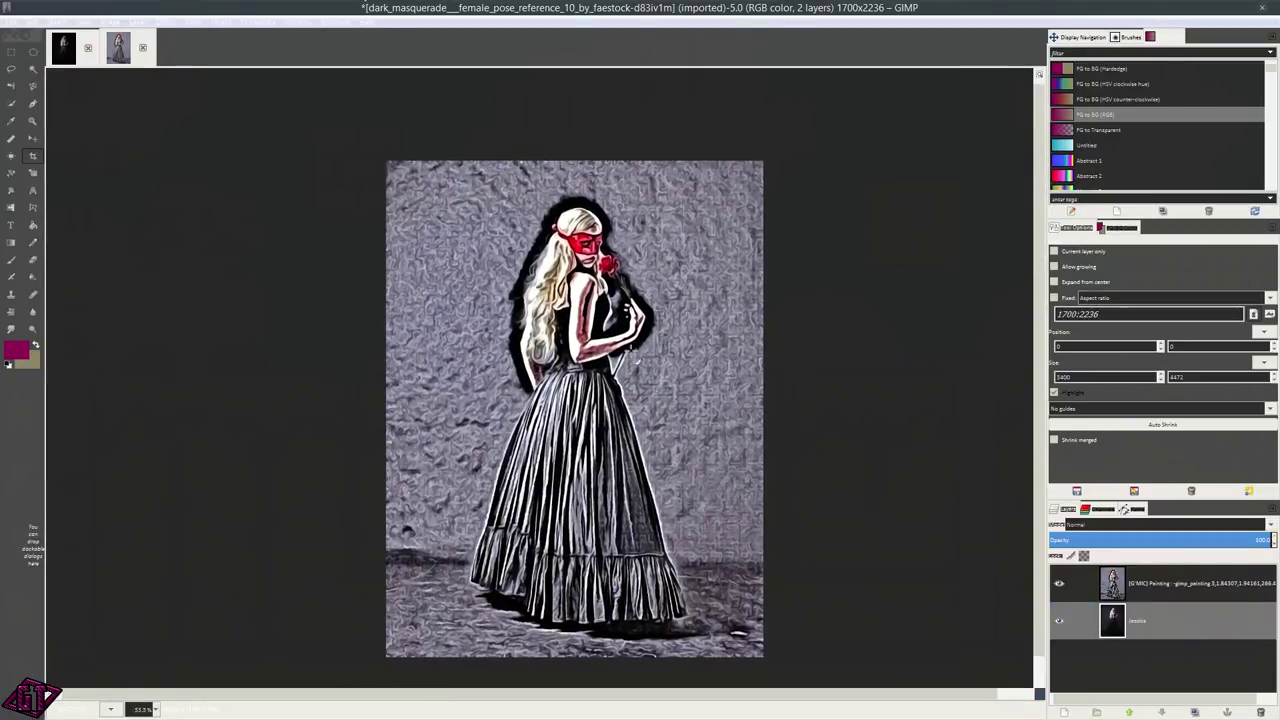
{"action": "scroll", "coordinate": [631, 351], "scroll_direction": "up", "scroll_amount": 3}
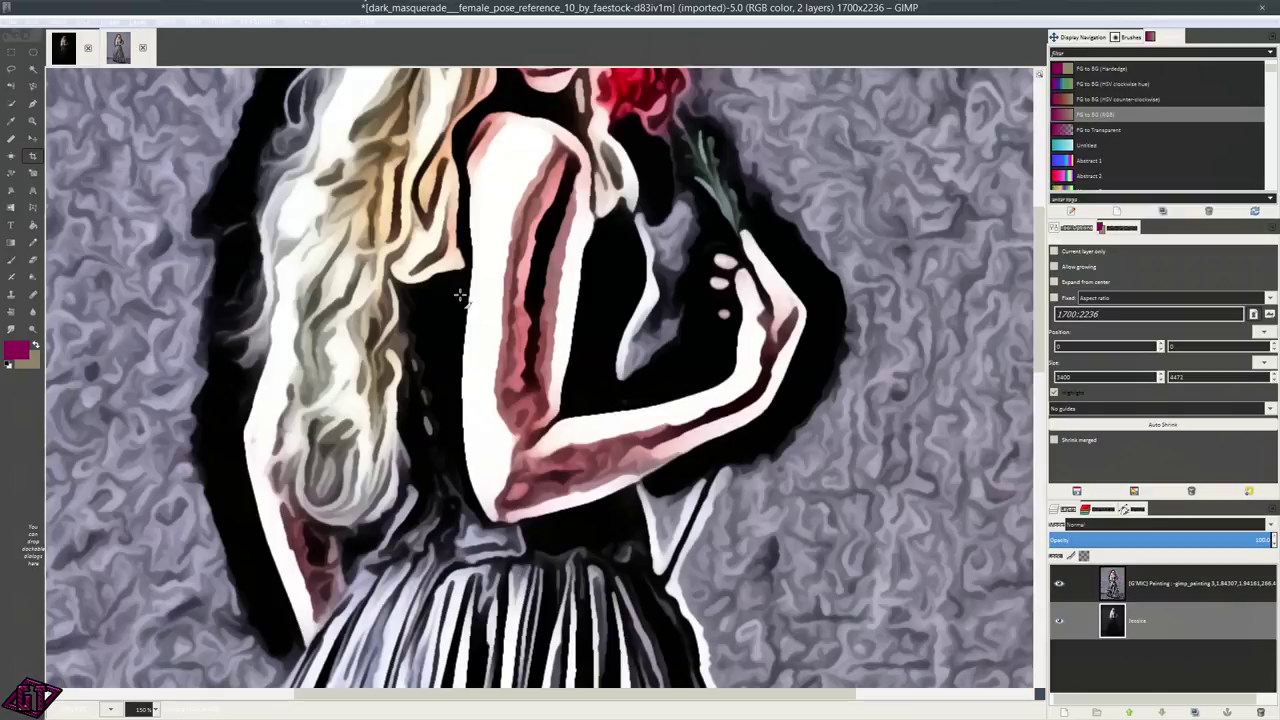
{"action": "scroll", "coordinate": [548, 179], "scroll_direction": "down", "scroll_amount": 2}
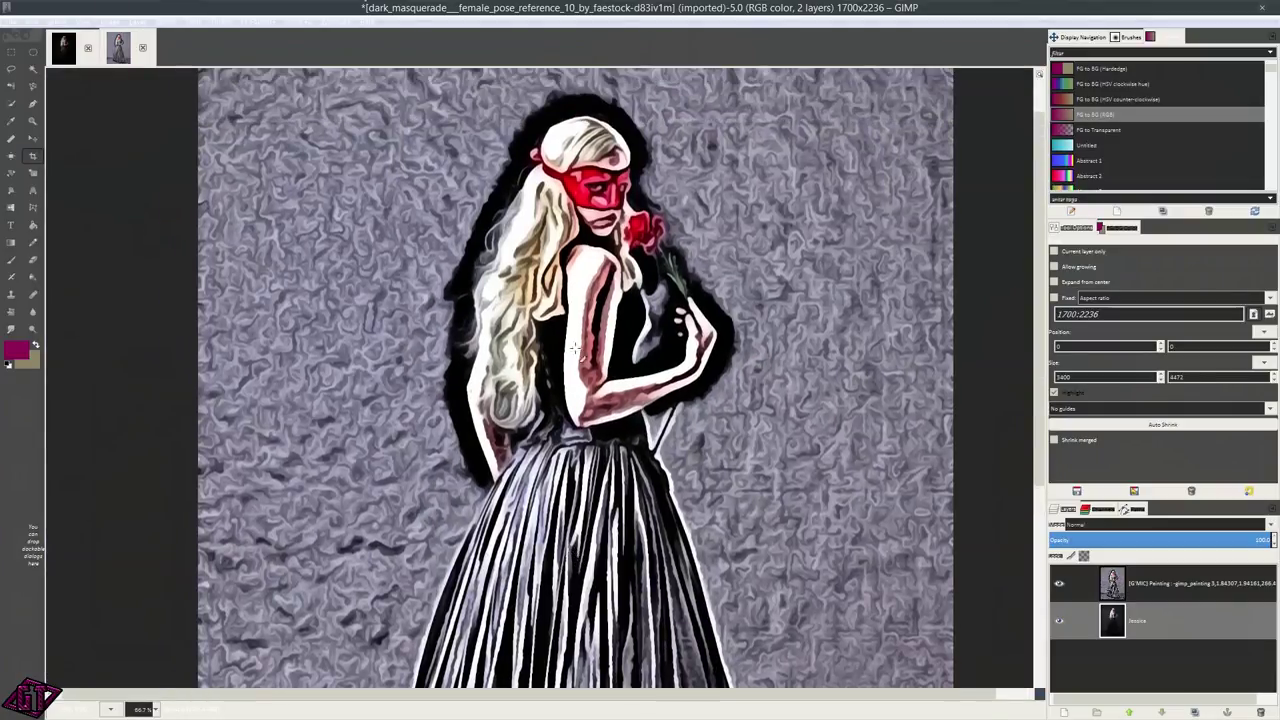
{"action": "scroll", "coordinate": [583, 280], "scroll_direction": "up", "scroll_amount": 3}
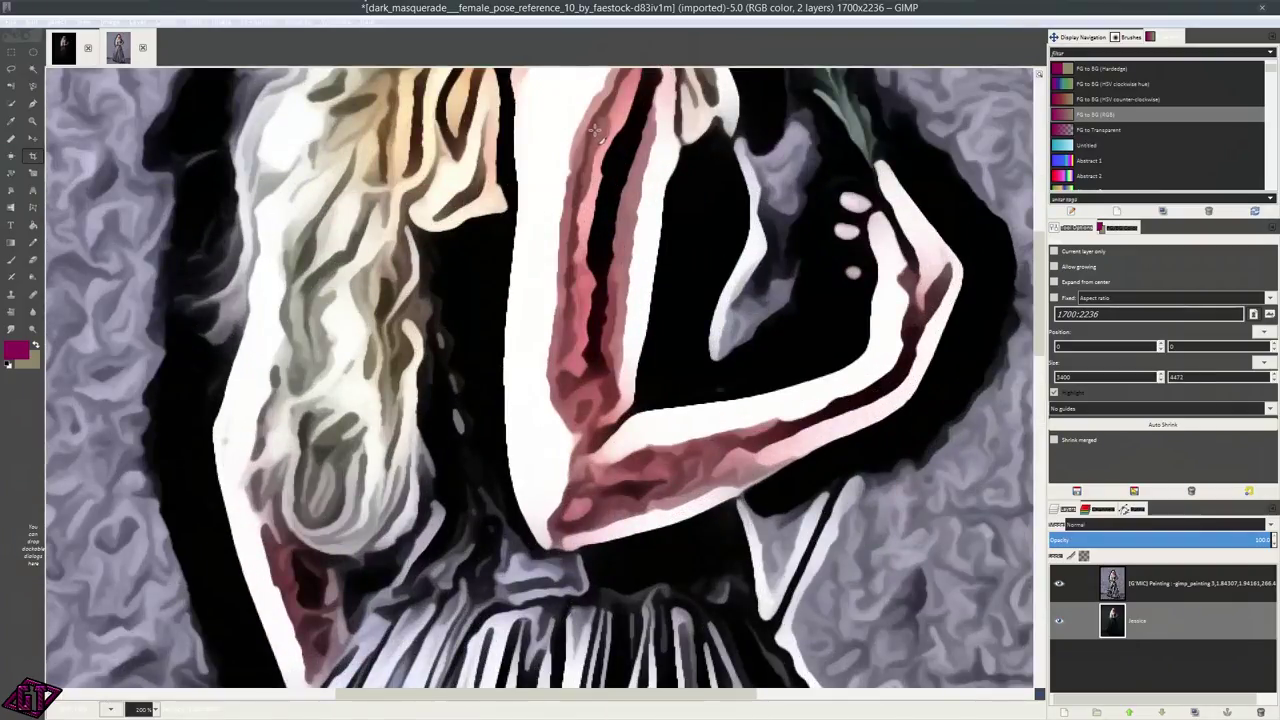
{"action": "scroll", "coordinate": [528, 343], "scroll_direction": "down", "scroll_amount": 2}
{"action": "scroll", "coordinate": [530, 345], "scroll_direction": "up", "scroll_amount": 2}
{"action": "scroll", "coordinate": [553, 521], "scroll_direction": "down", "scroll_amount": 4}
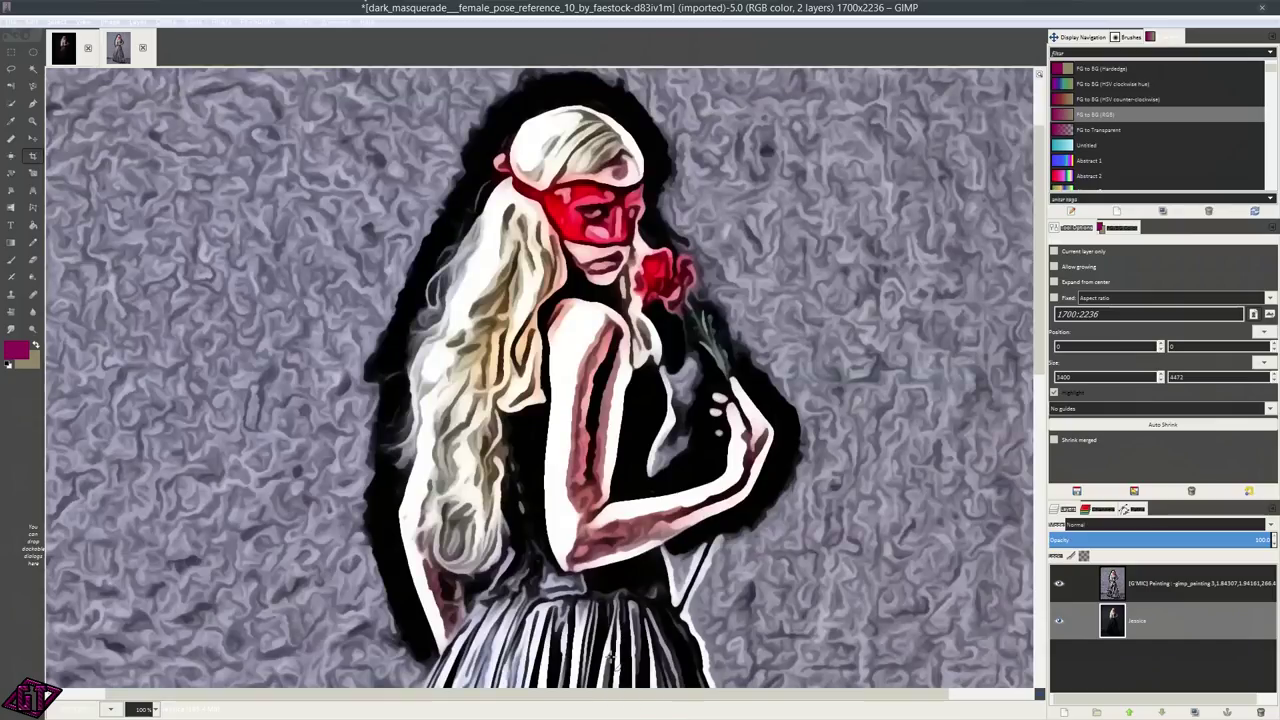
{"action": "scroll", "coordinate": [631, 330], "scroll_direction": "down", "scroll_amount": 1}
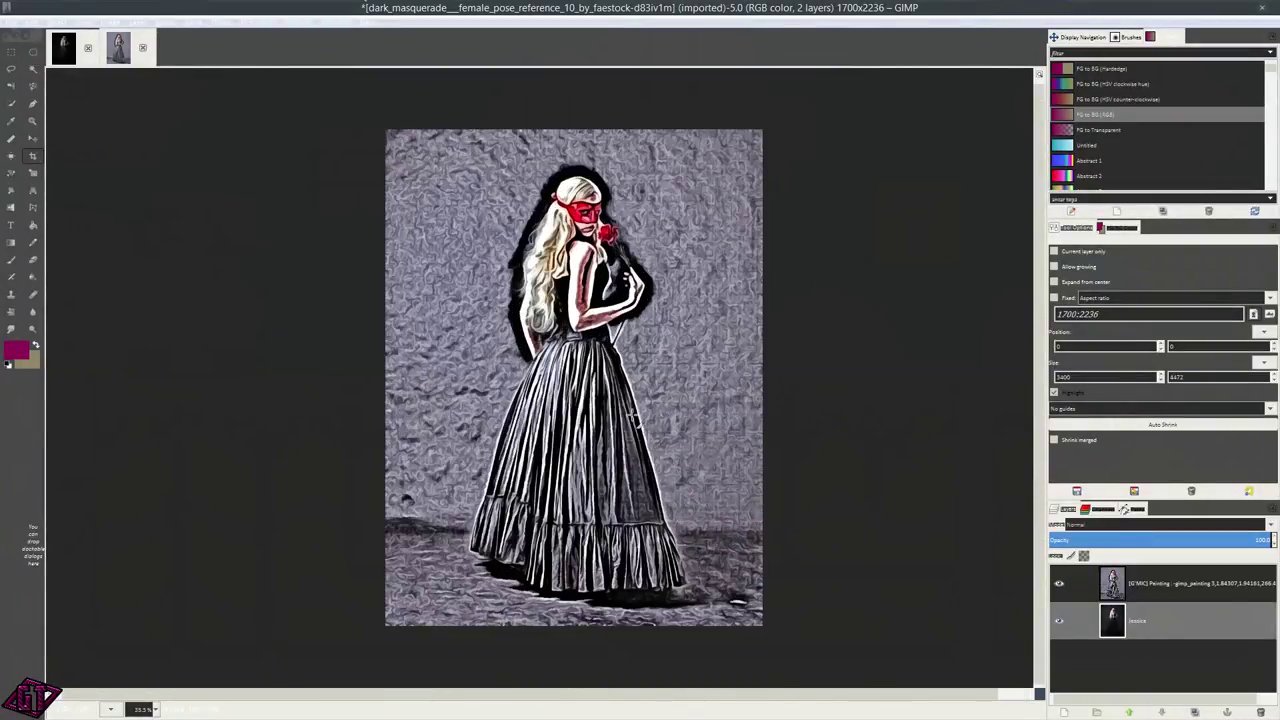
{"action": "left_click", "coordinate": [1058, 584]}
{"action": "left_click", "coordinate": [1201, 616]}
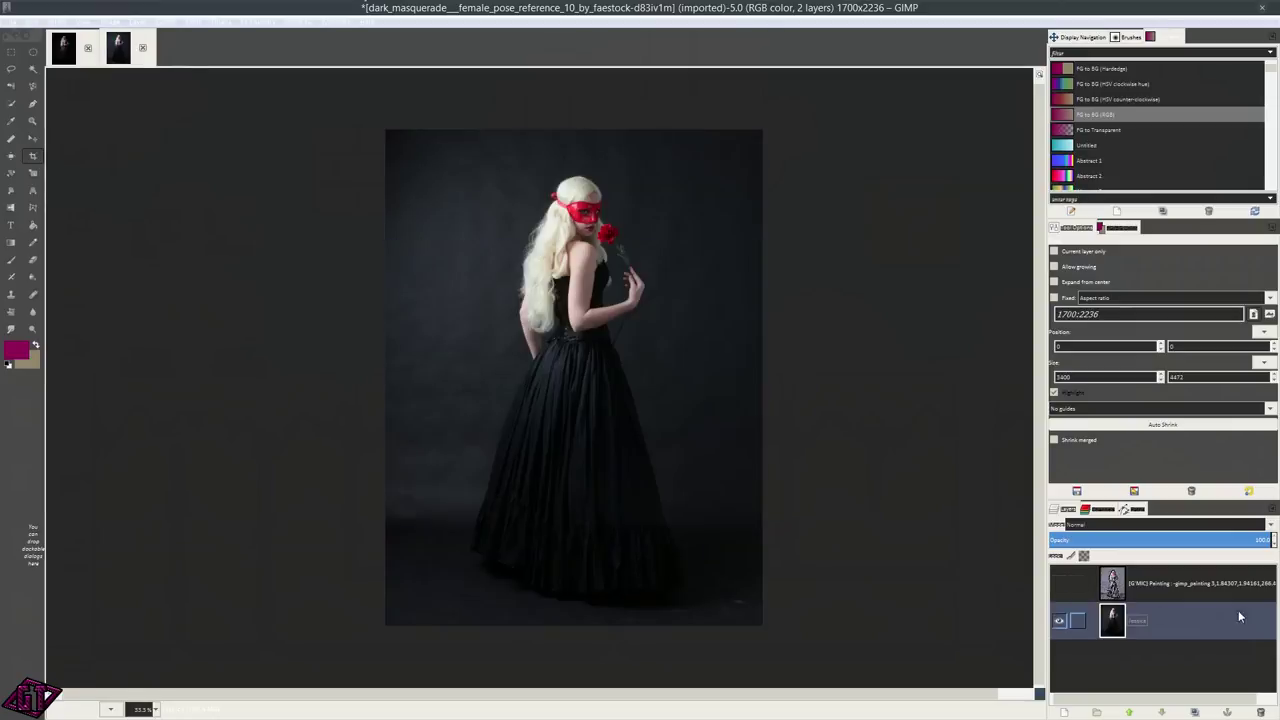
- Rename the bottom original-photo layer in the Layers panel
{"action": "double_click", "coordinate": [1164, 633]}
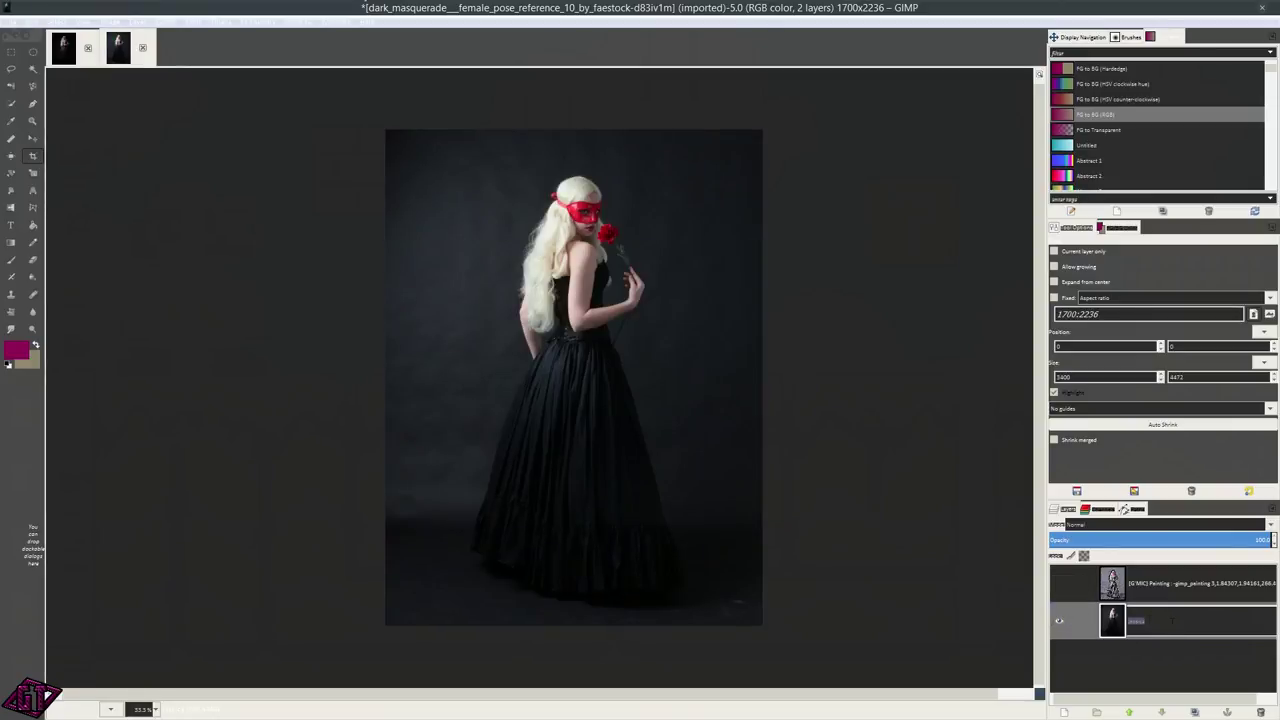
{"action": "key", "text": "Return"}
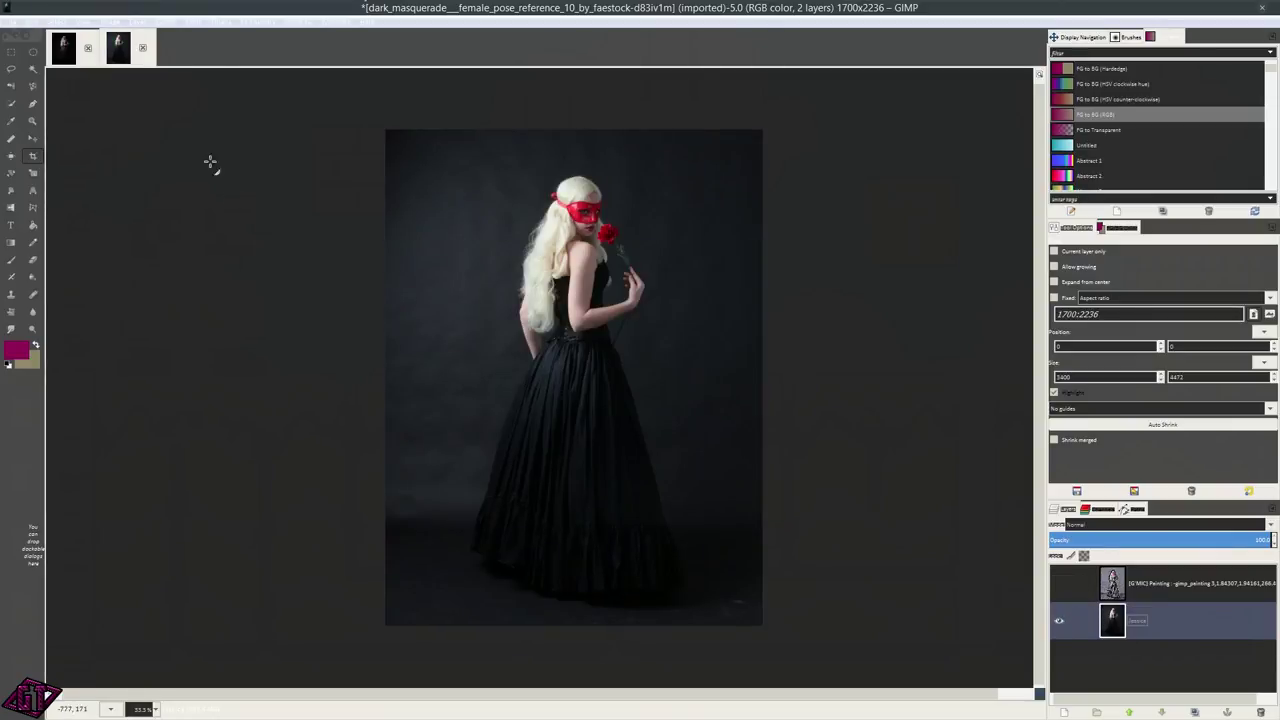
{"action": "left_click", "coordinate": [220, 22]}
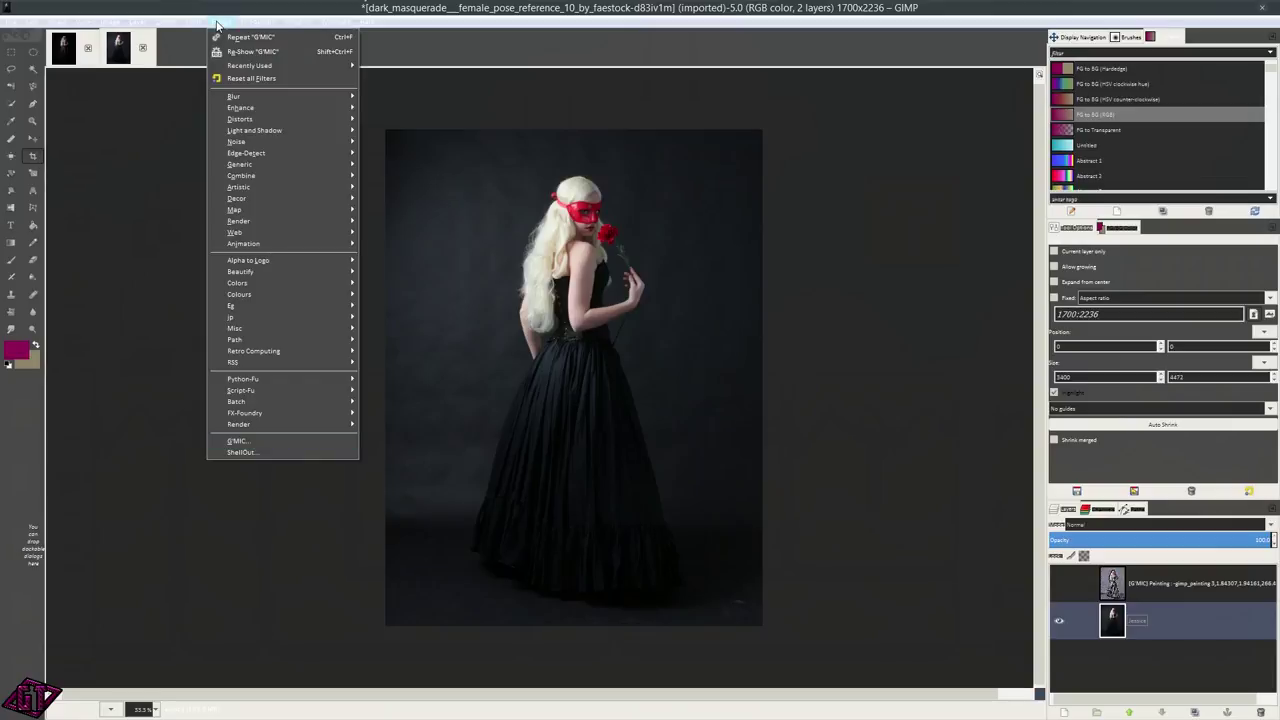
- Choose G'MIC's Artistic > Pen drawing filter and centre the preview on the masked face
{"action": "left_click", "coordinate": [246, 445]}
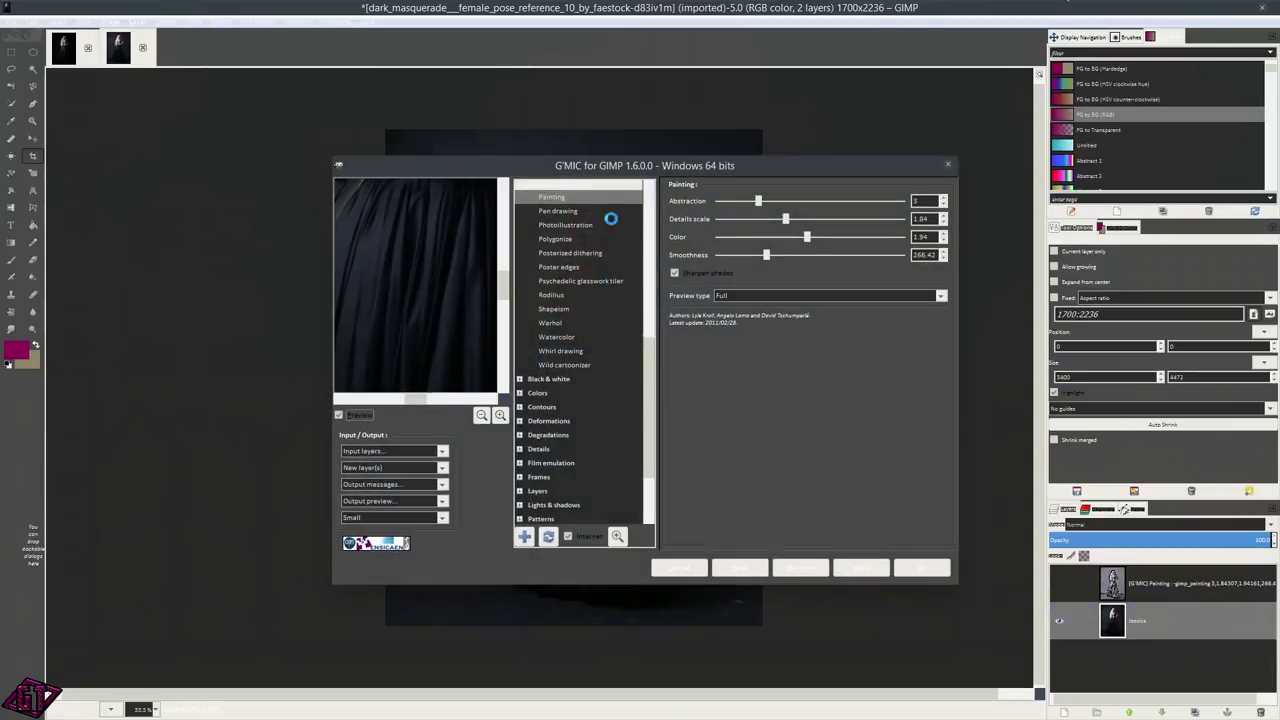
{"action": "left_click", "coordinate": [563, 212]}
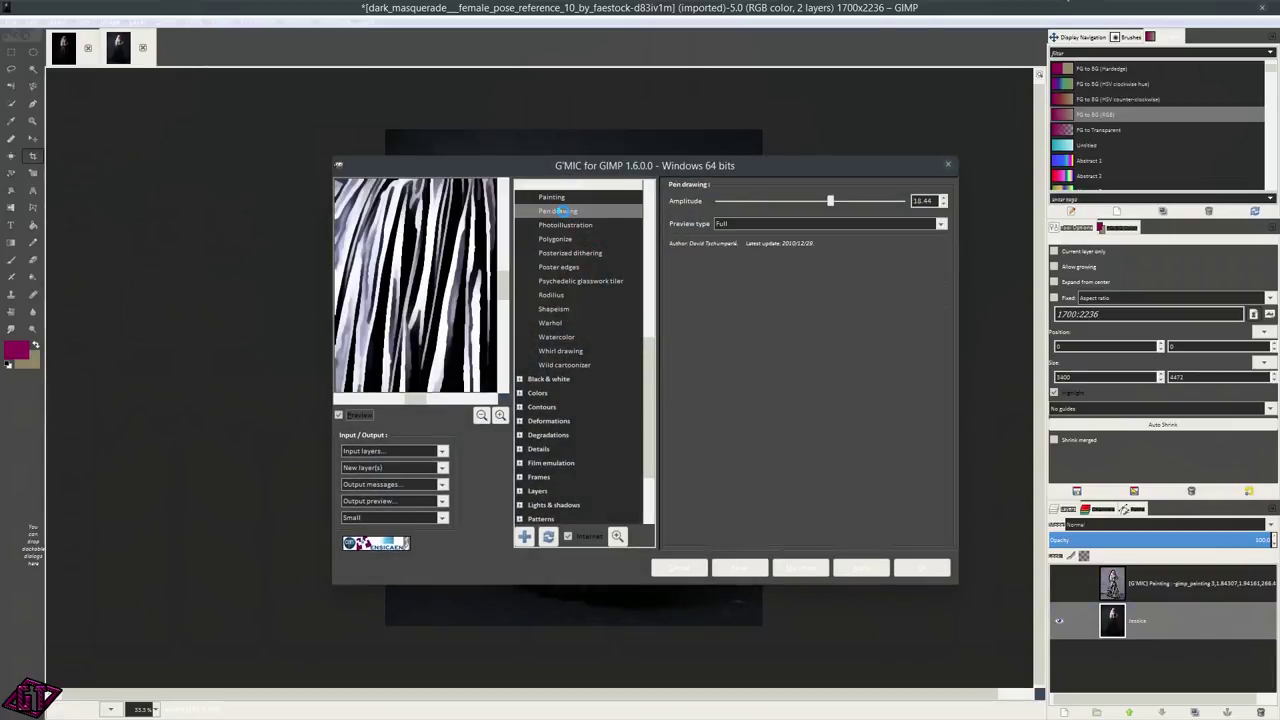
{"action": "left_click_drag", "start_coordinate": [502, 399], "coordinate": [504, 379]}
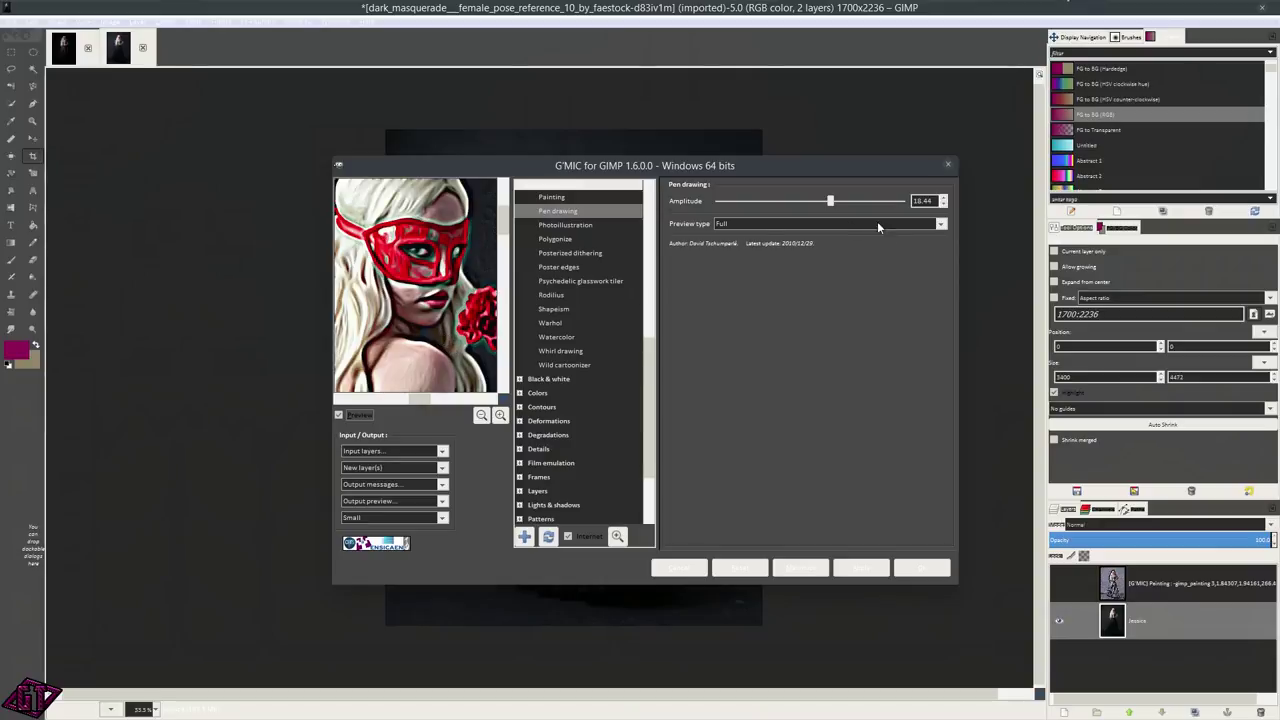
- Reset Pen drawing, raise Amplitude to 17.96, apply it as a new layer and close G'MIC
{"action": "left_click", "coordinate": [740, 568]}
{"action": "left_click_drag", "start_coordinate": [781, 200], "coordinate": [824, 203]}
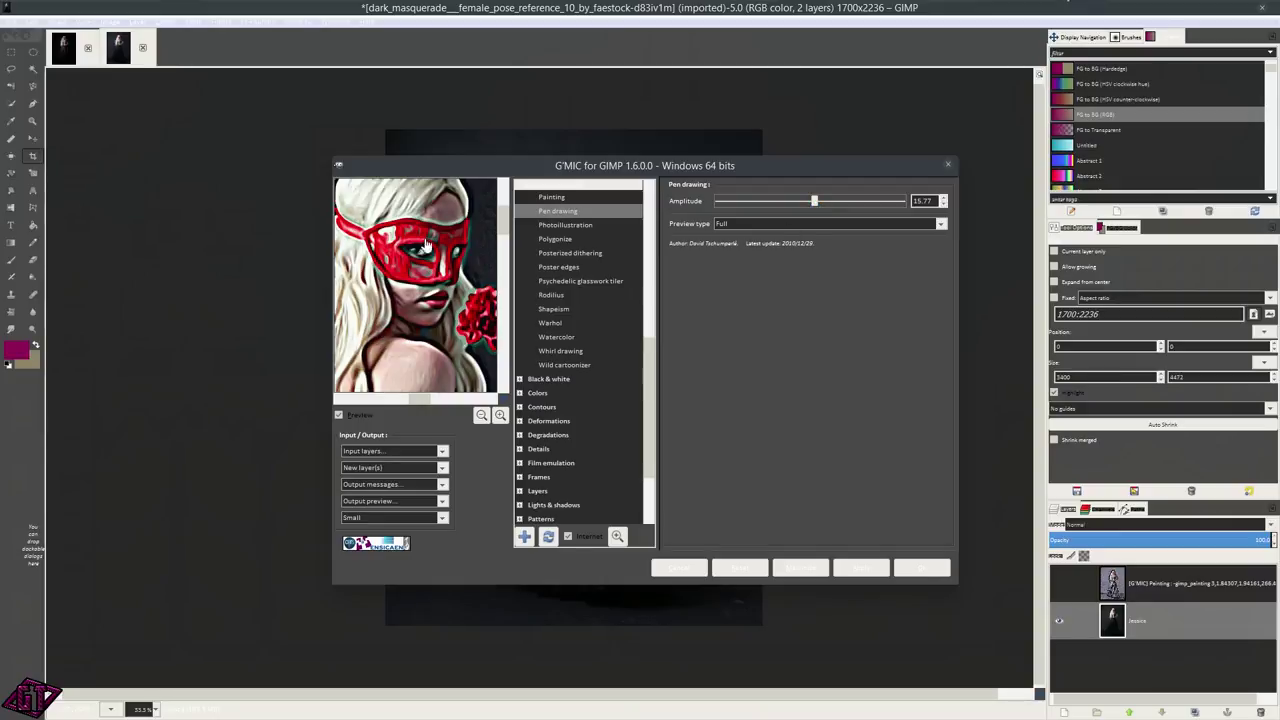
{"action": "left_click_drag", "start_coordinate": [816, 204], "coordinate": [824, 205]}
{"action": "left_click_drag", "start_coordinate": [820, 203], "coordinate": [828, 204]}
{"action": "left_click", "coordinate": [860, 568]}
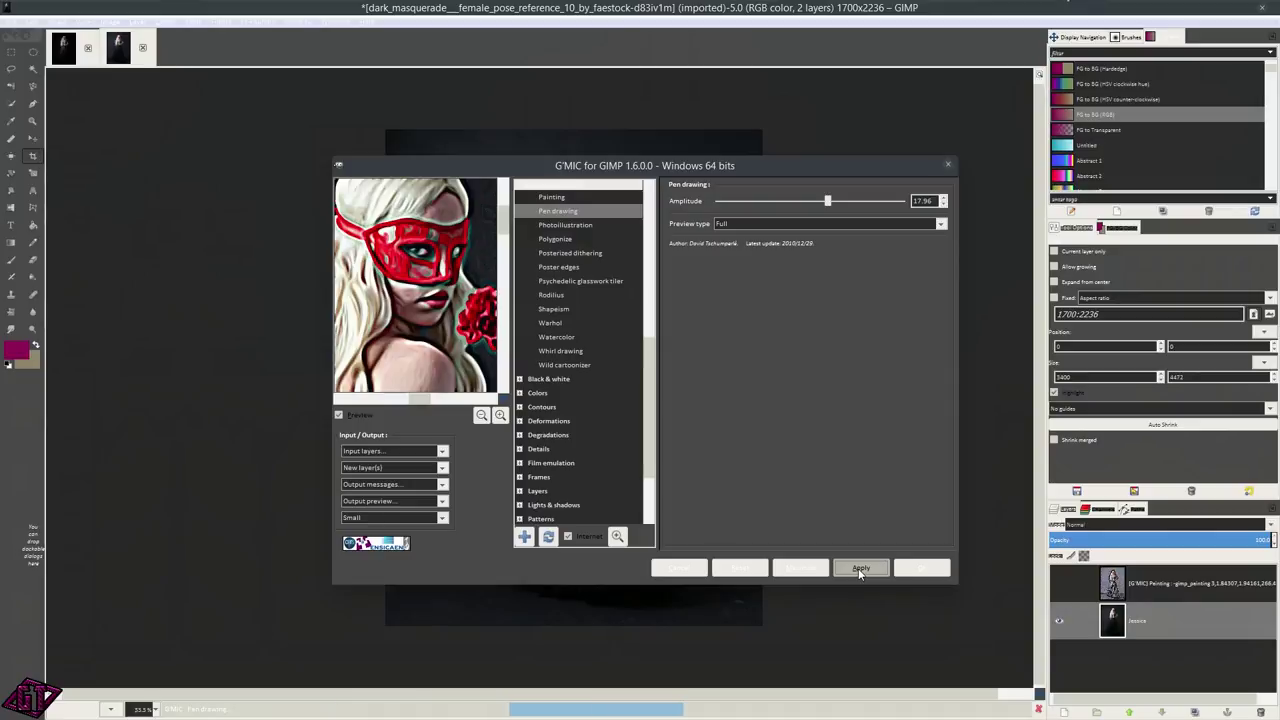
{"action": "left_click", "coordinate": [681, 568]}
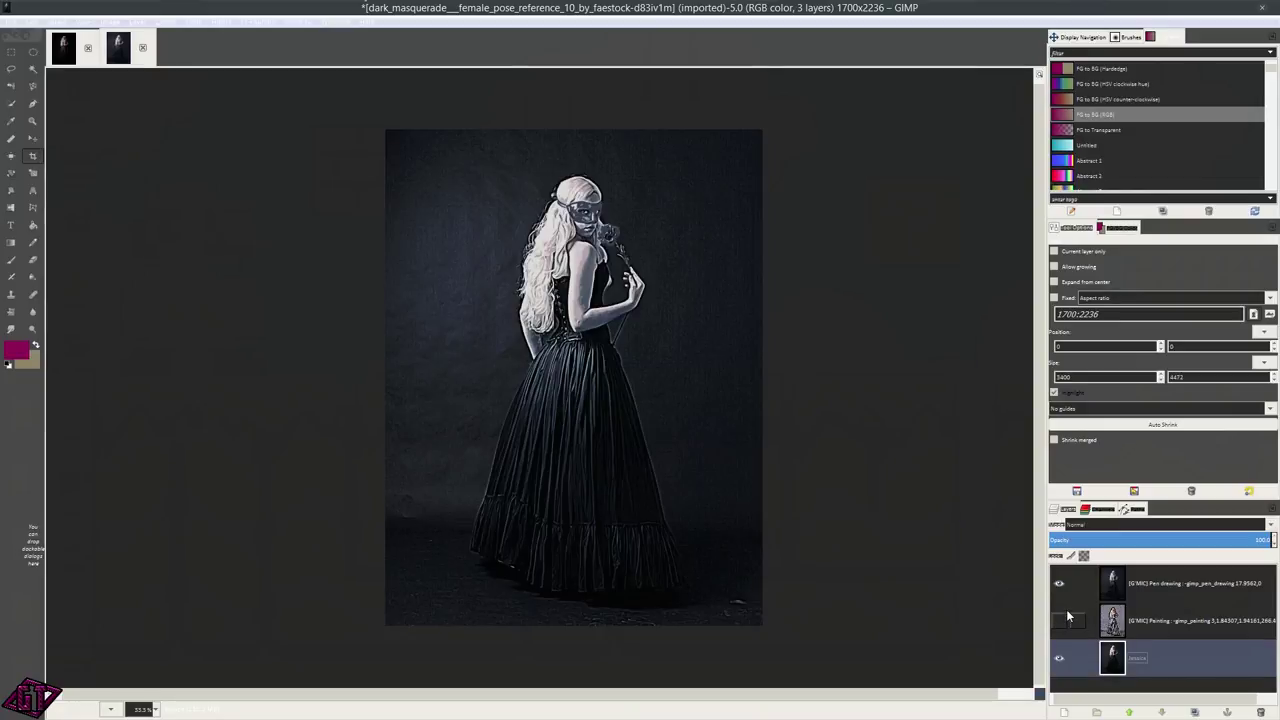
{"action": "scroll", "coordinate": [588, 447], "scroll_direction": "down", "scroll_amount": 1}
{"action": "scroll", "coordinate": [594, 451], "scroll_direction": "up", "scroll_amount": 2}
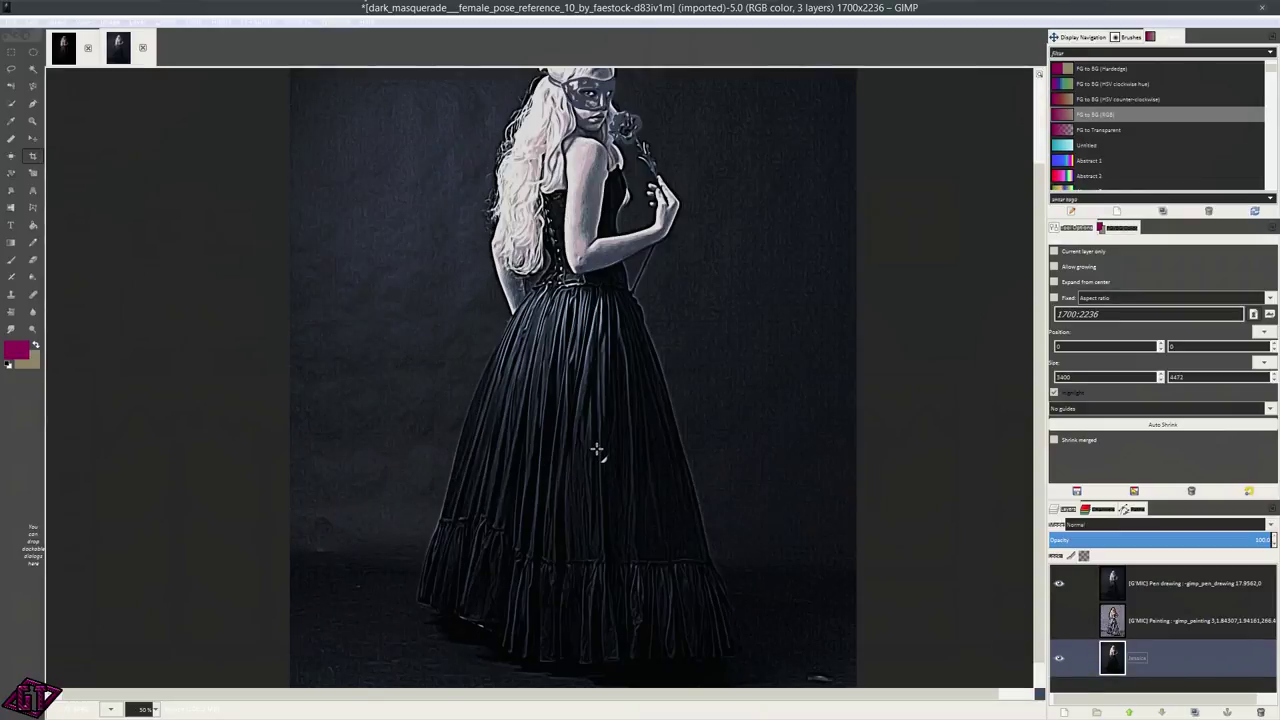
{"action": "scroll", "coordinate": [606, 371], "scroll_direction": "down", "scroll_amount": 1}
{"action": "left_click_drag", "start_coordinate": [629, 497], "coordinate": [649, 434]}
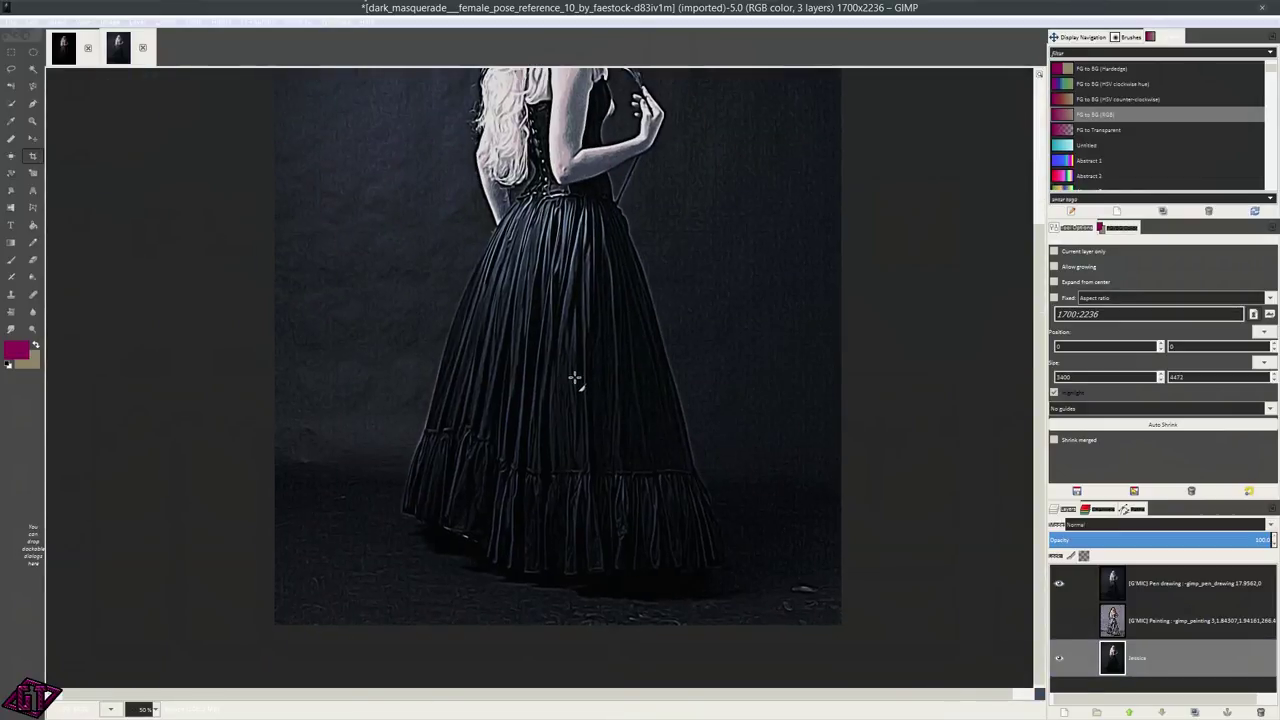
{"action": "scroll", "coordinate": [574, 374], "scroll_direction": "down", "scroll_amount": 1}
{"action": "scroll", "coordinate": [600, 295], "scroll_direction": "up", "scroll_amount": 2}
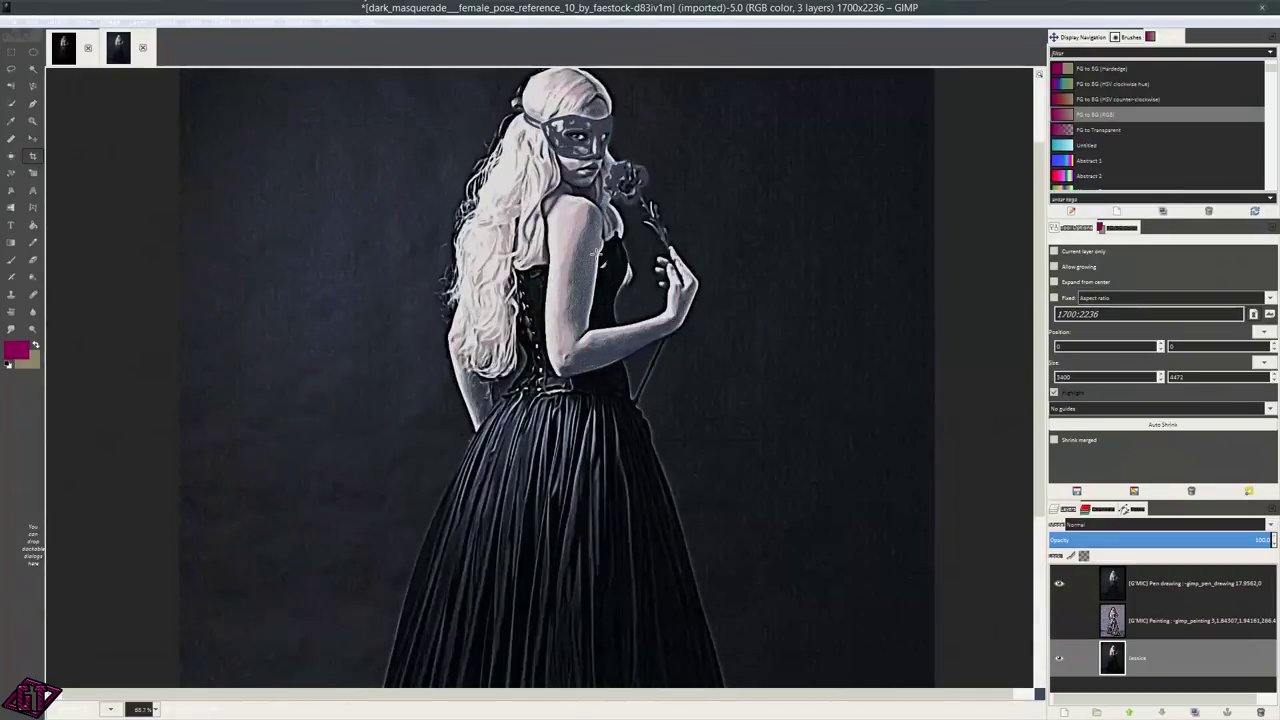
{"action": "scroll", "coordinate": [597, 253], "scroll_direction": "up", "scroll_amount": 2}
{"action": "scroll", "coordinate": [617, 245], "scroll_direction": "down", "scroll_amount": 2}
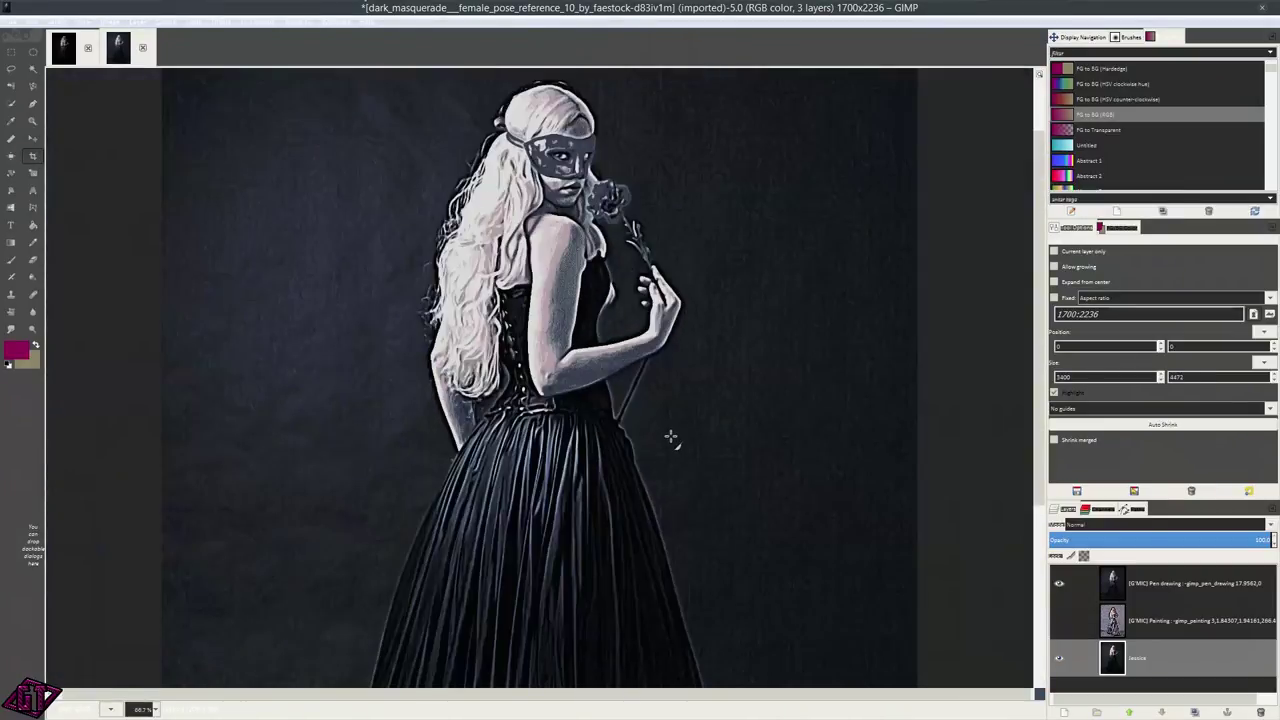
{"action": "scroll", "coordinate": [668, 437], "scroll_direction": "down", "scroll_amount": 1}
{"action": "scroll", "coordinate": [645, 470], "scroll_direction": "up", "scroll_amount": 6}
{"action": "scroll", "coordinate": [621, 503], "scroll_direction": "down", "scroll_amount": 1}
{"action": "scroll", "coordinate": [621, 503], "scroll_direction": "down", "scroll_amount": 1}
{"action": "scroll", "coordinate": [508, 270], "scroll_direction": "up", "scroll_amount": 3}
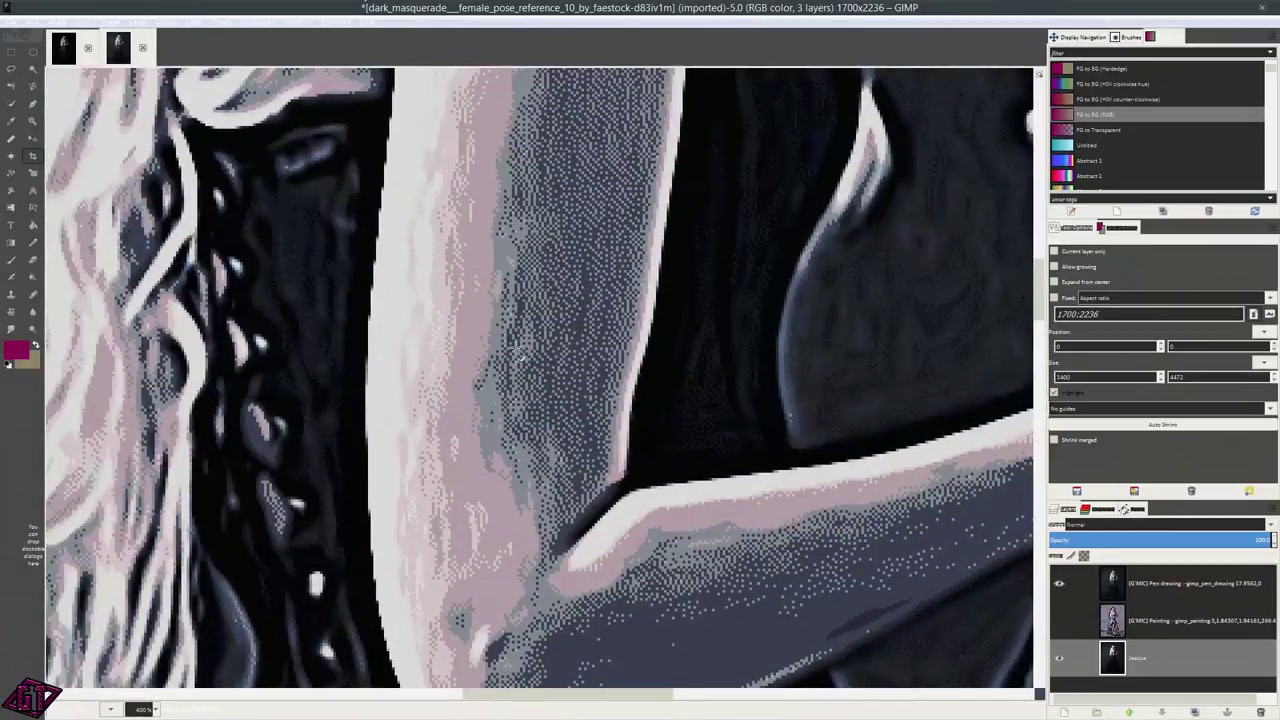
{"action": "scroll", "coordinate": [600, 250], "scroll_direction": "up", "scroll_amount": 1}
{"action": "scroll", "coordinate": [641, 212], "scroll_direction": "down", "scroll_amount": 2}
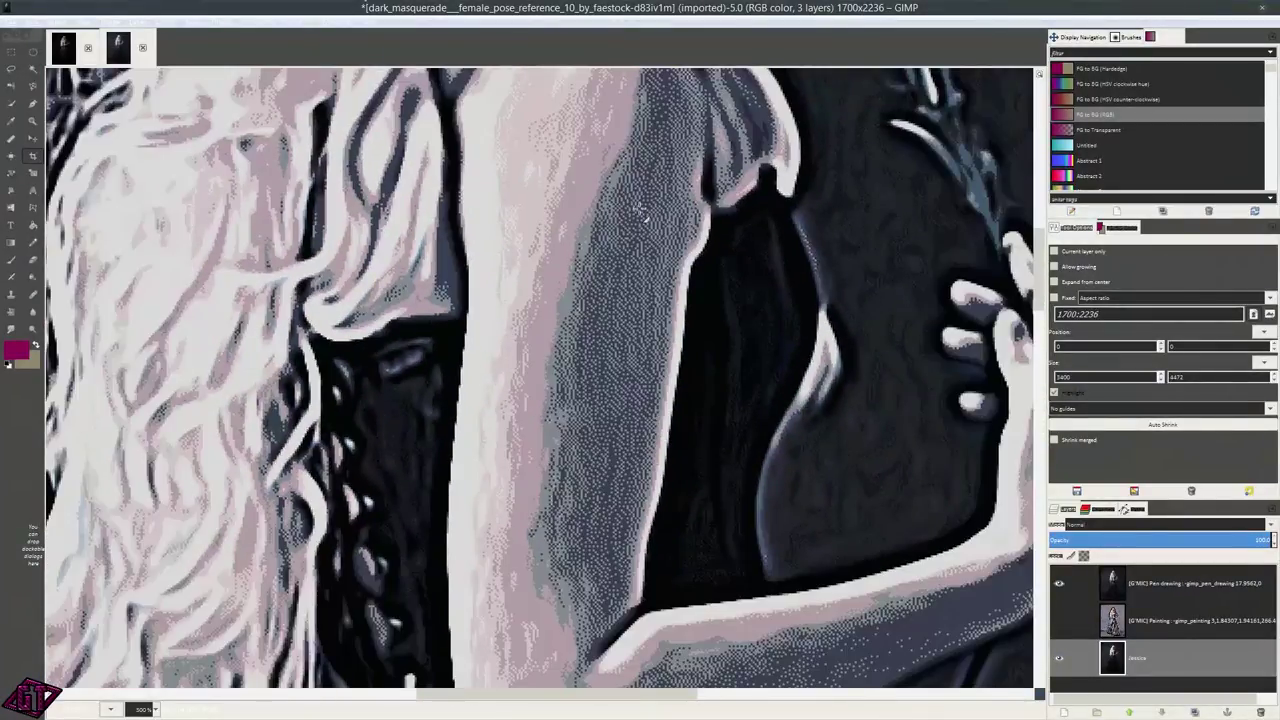
{"action": "scroll", "coordinate": [641, 212], "scroll_direction": "up", "scroll_amount": 1}
{"action": "scroll", "coordinate": [635, 280], "scroll_direction": "up", "scroll_amount": 1}
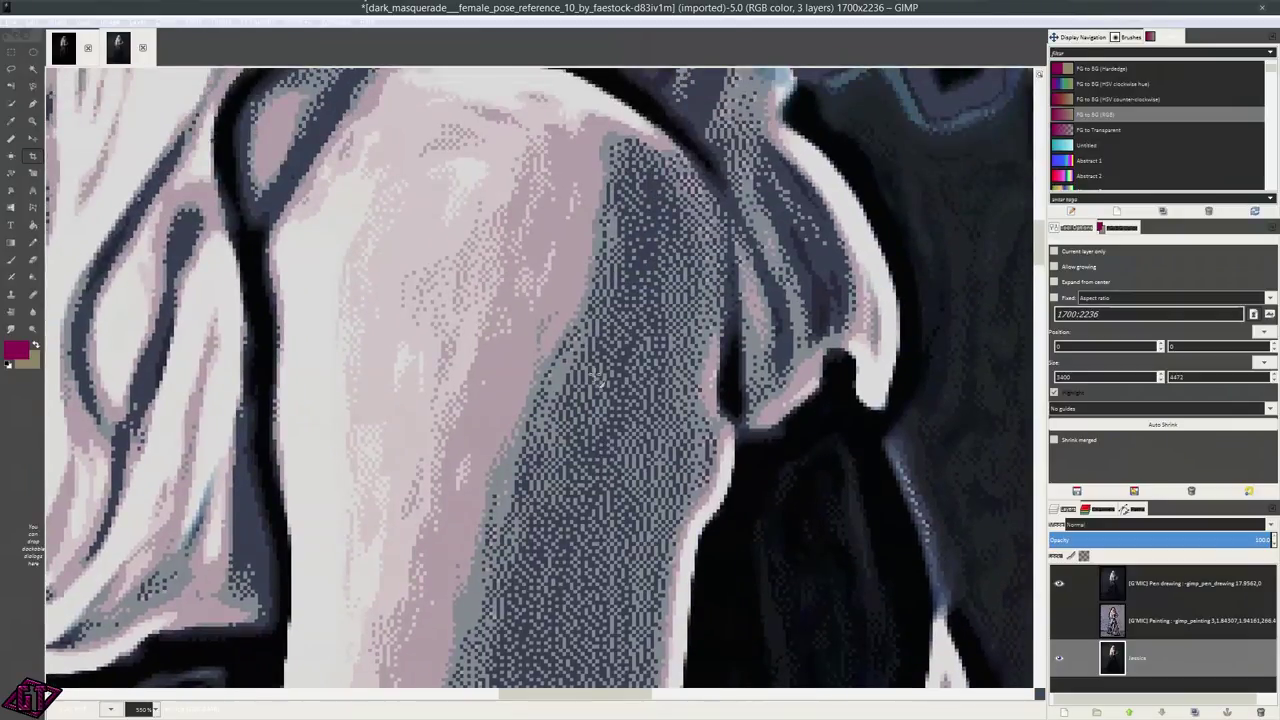
{"action": "scroll", "coordinate": [600, 302], "scroll_direction": "down", "scroll_amount": 2}
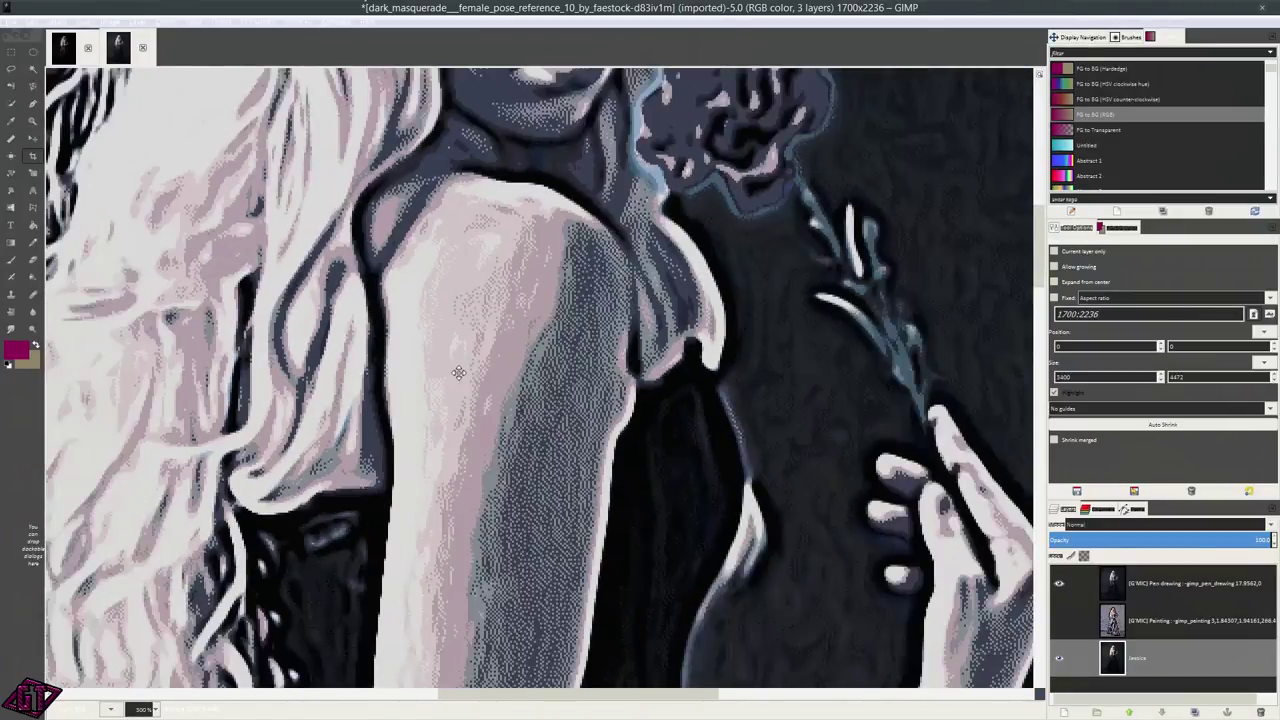
{"action": "scroll", "coordinate": [522, 370], "scroll_direction": "up", "scroll_amount": 3}
{"action": "scroll", "coordinate": [430, 516], "scroll_direction": "up", "scroll_amount": 4}
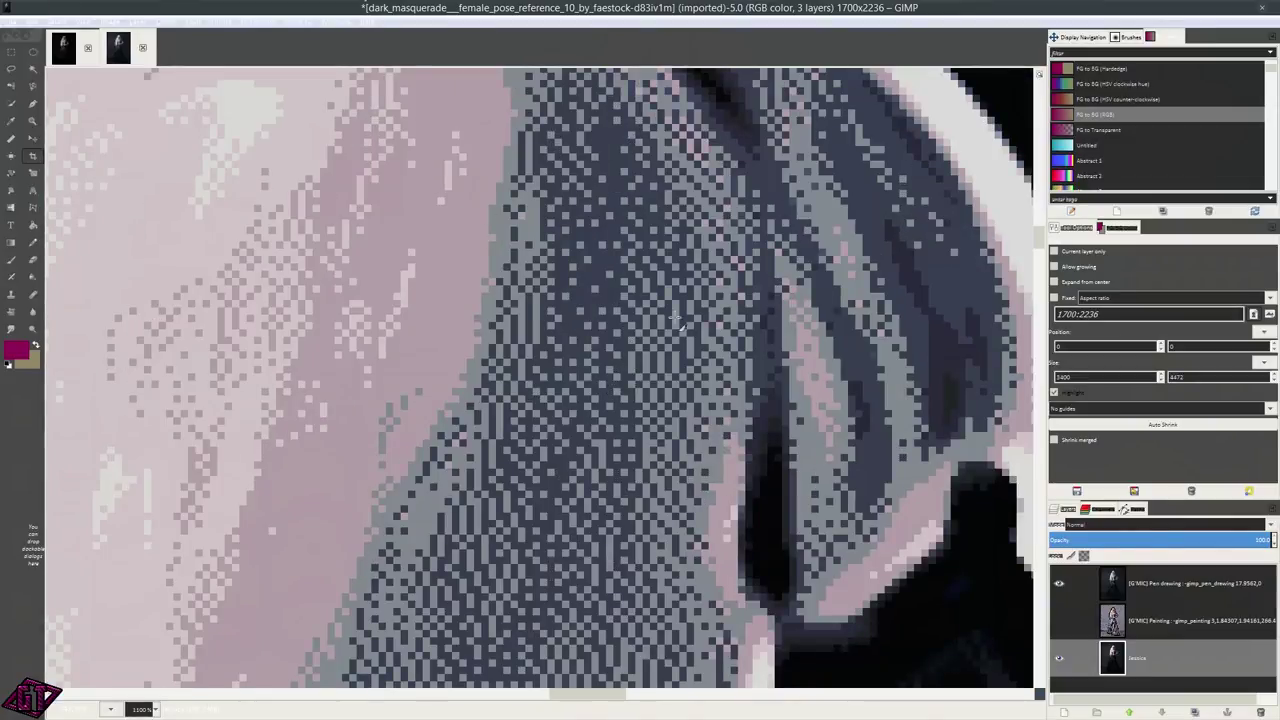
{"action": "scroll", "coordinate": [612, 290], "scroll_direction": "down", "scroll_amount": 4}
{"action": "scroll", "coordinate": [615, 291], "scroll_direction": "up", "scroll_amount": 3}
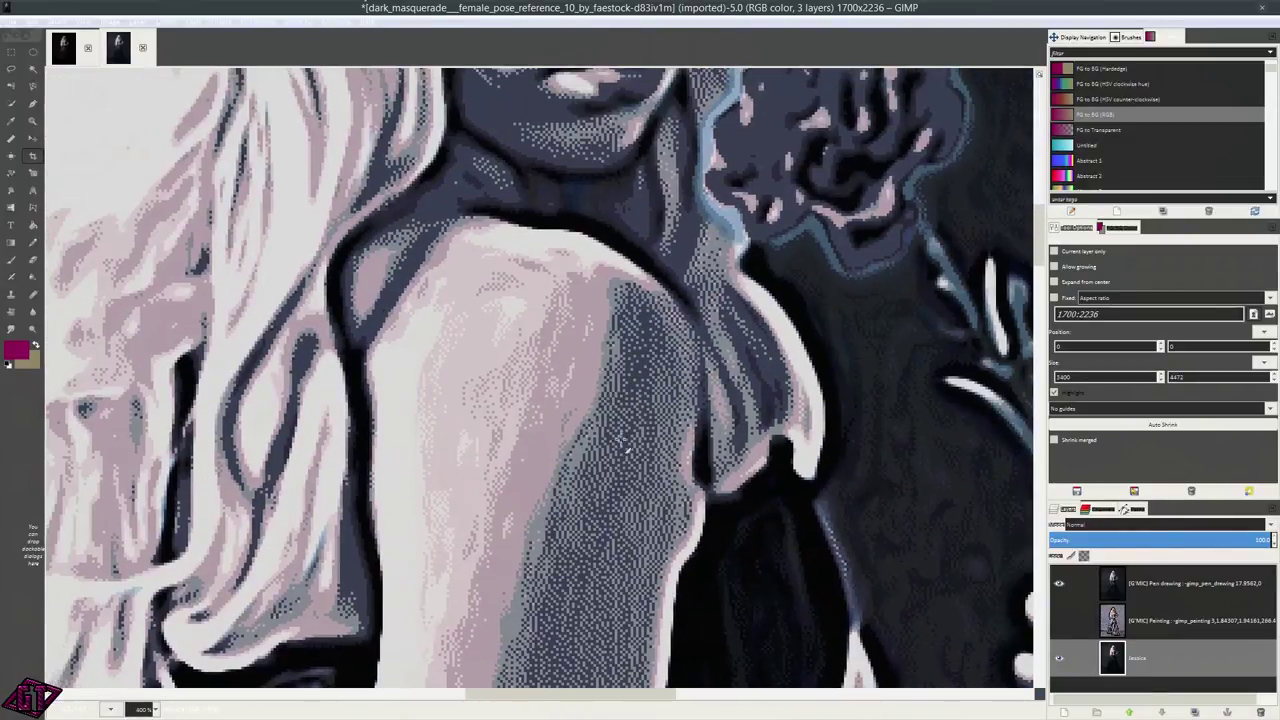
{"action": "scroll", "coordinate": [617, 291], "scroll_direction": "down", "scroll_amount": 2}
{"action": "scroll", "coordinate": [743, 537], "scroll_direction": "up", "scroll_amount": 2}
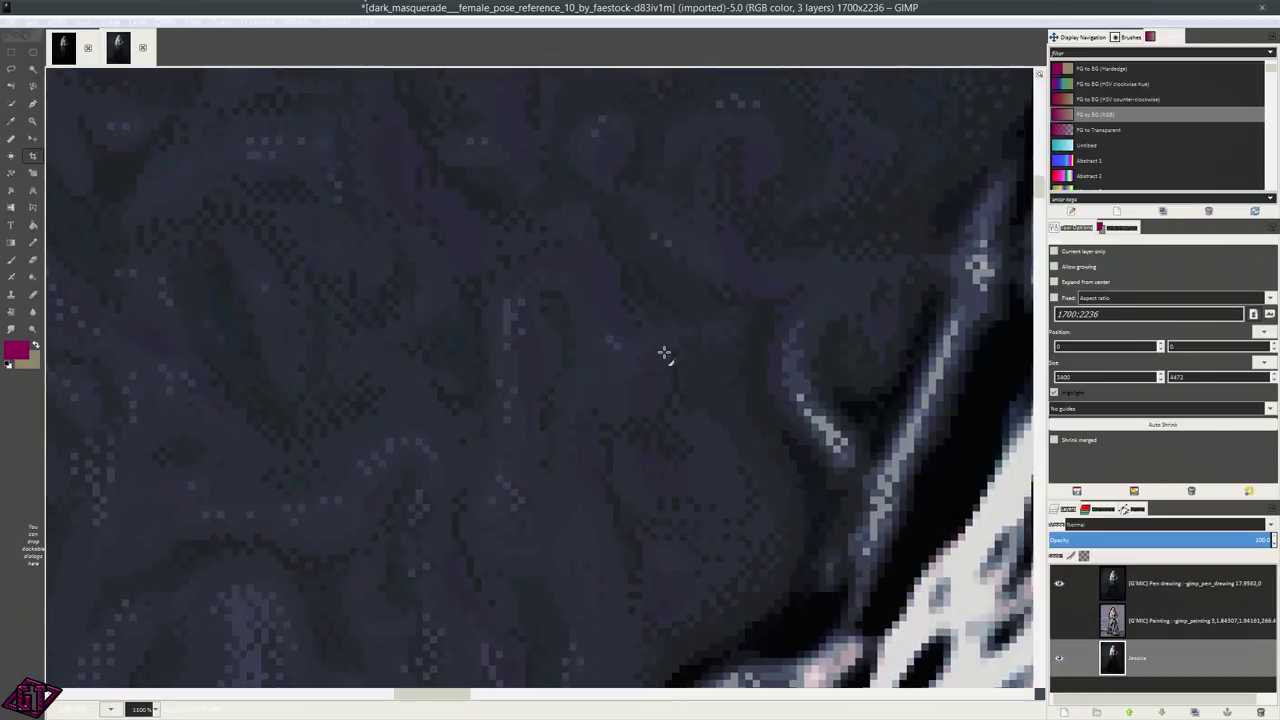
{"action": "scroll", "coordinate": [665, 380], "scroll_direction": "down", "scroll_amount": 1}
{"action": "scroll", "coordinate": [665, 380], "scroll_direction": "down", "scroll_amount": 5}
{"action": "scroll", "coordinate": [655, 290], "scroll_direction": "up", "scroll_amount": 1}
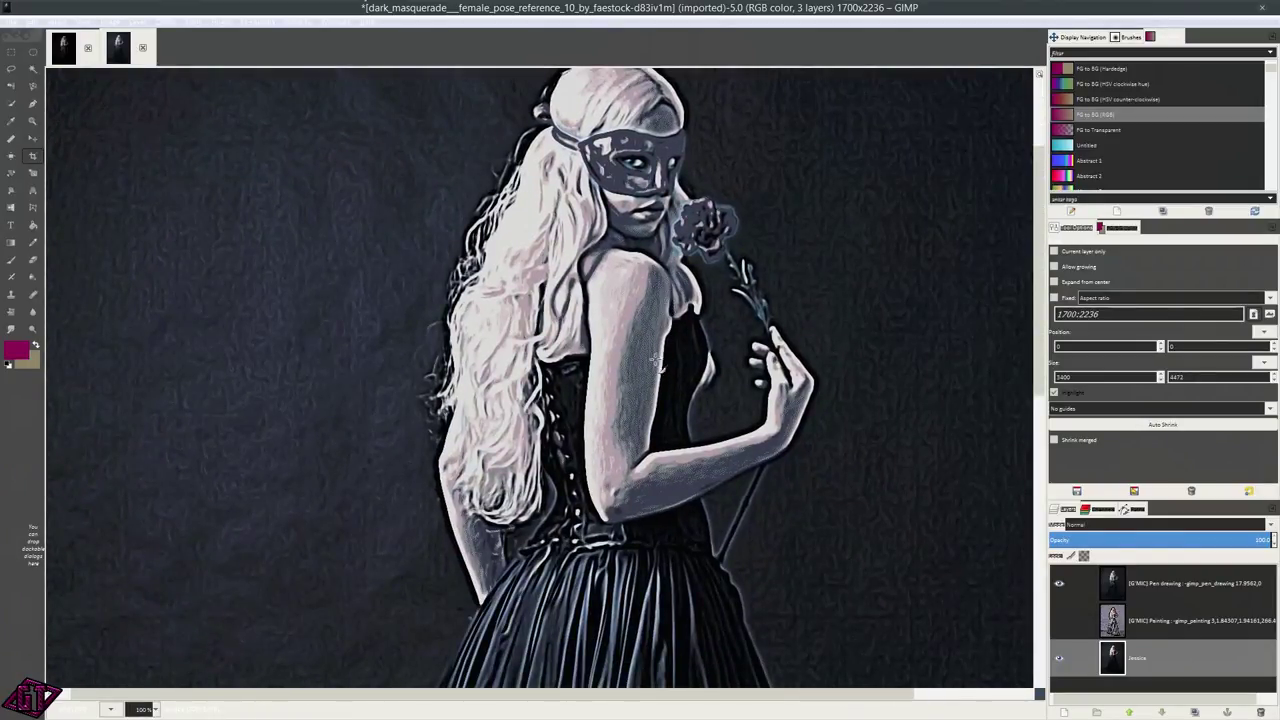
{"action": "scroll", "coordinate": [660, 494], "scroll_direction": "up", "scroll_amount": 2}
{"action": "scroll", "coordinate": [660, 494], "scroll_direction": "up", "scroll_amount": 3}
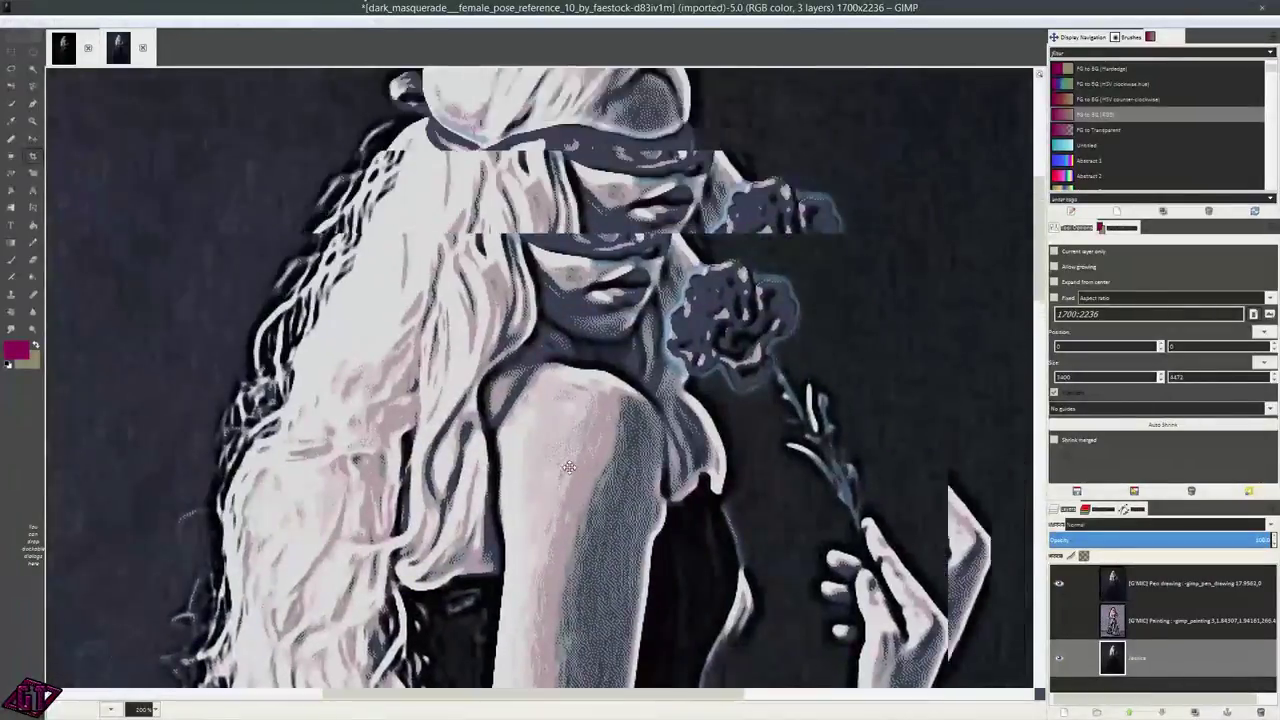
{"action": "scroll", "coordinate": [557, 276], "scroll_direction": "up", "scroll_amount": 2}
{"action": "scroll", "coordinate": [557, 276], "scroll_direction": "down", "scroll_amount": 3}
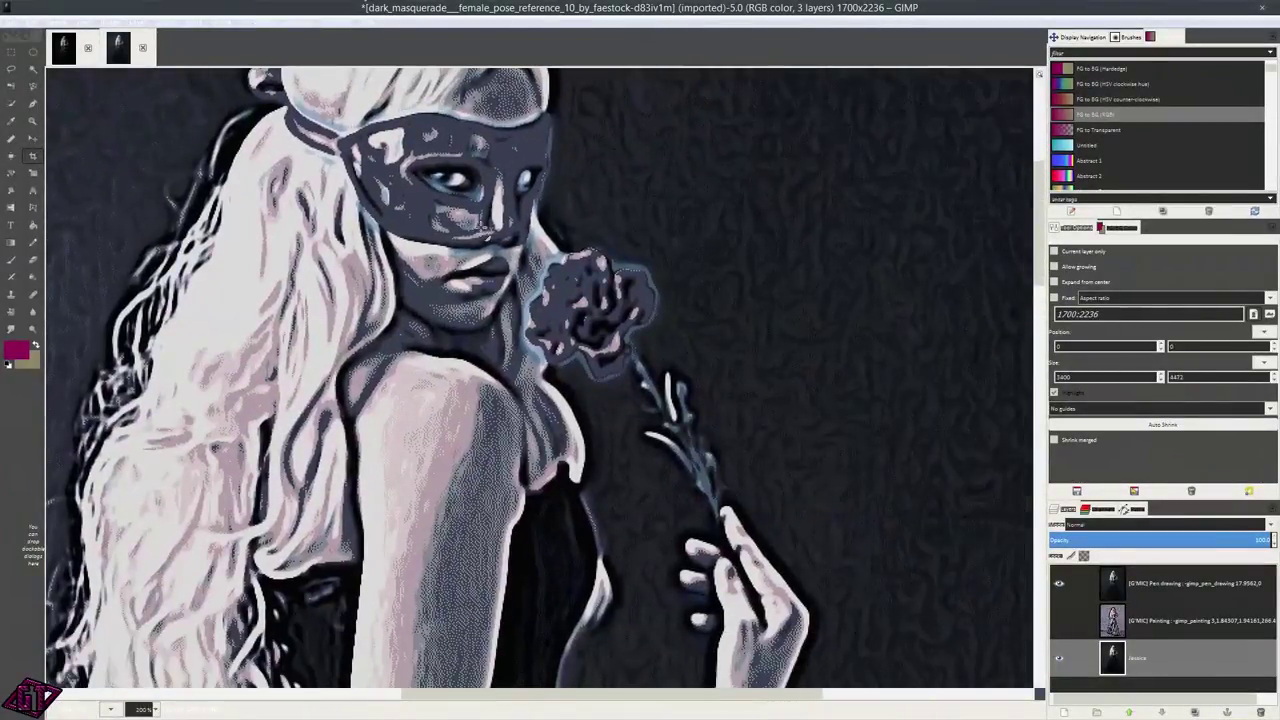
{"action": "scroll", "coordinate": [494, 273], "scroll_direction": "down", "scroll_amount": 5}
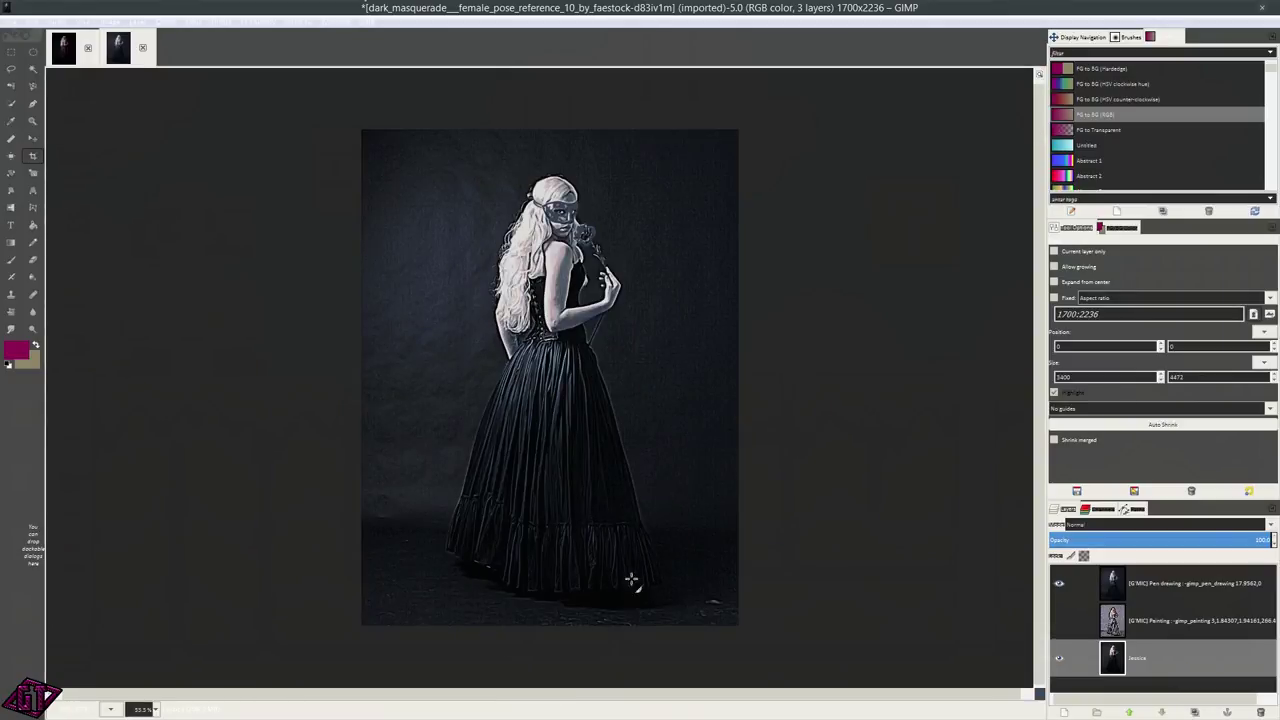
{"action": "scroll", "coordinate": [594, 549], "scroll_direction": "up", "scroll_amount": 3}
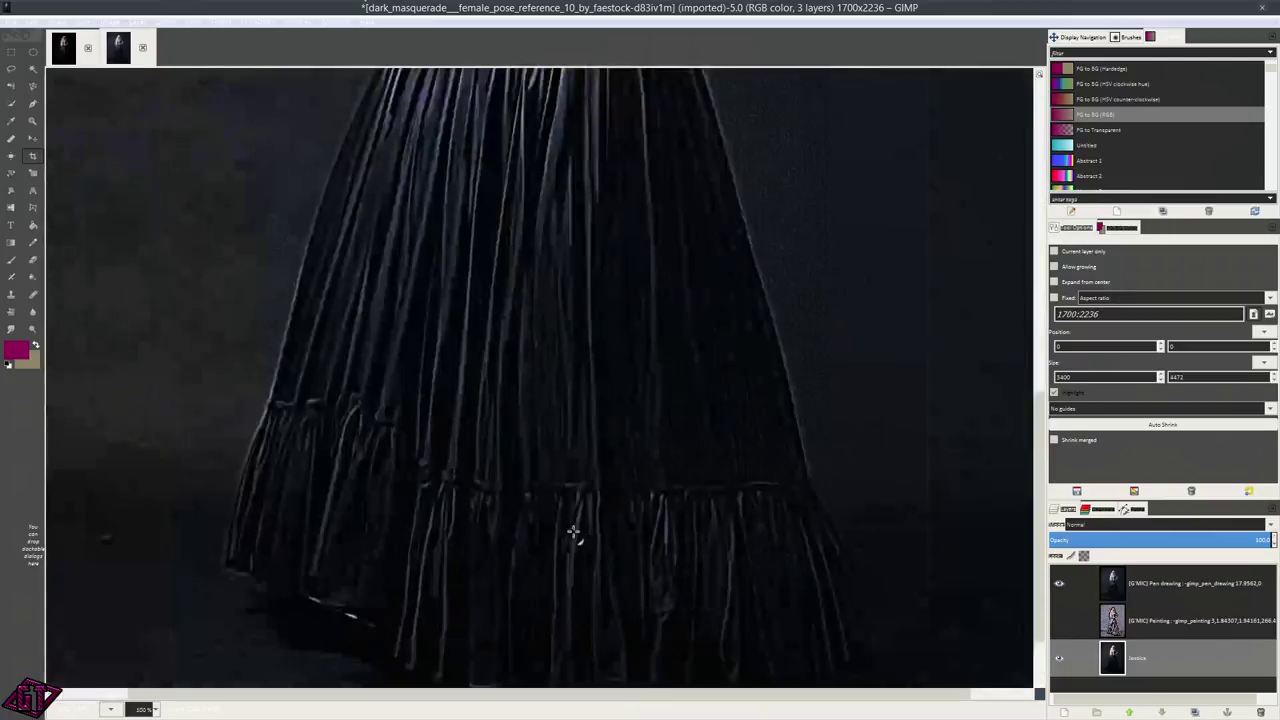
{"action": "scroll", "coordinate": [574, 450], "scroll_direction": "down", "scroll_amount": 3}
{"action": "scroll", "coordinate": [500, 300], "scroll_direction": "up", "scroll_amount": 3}
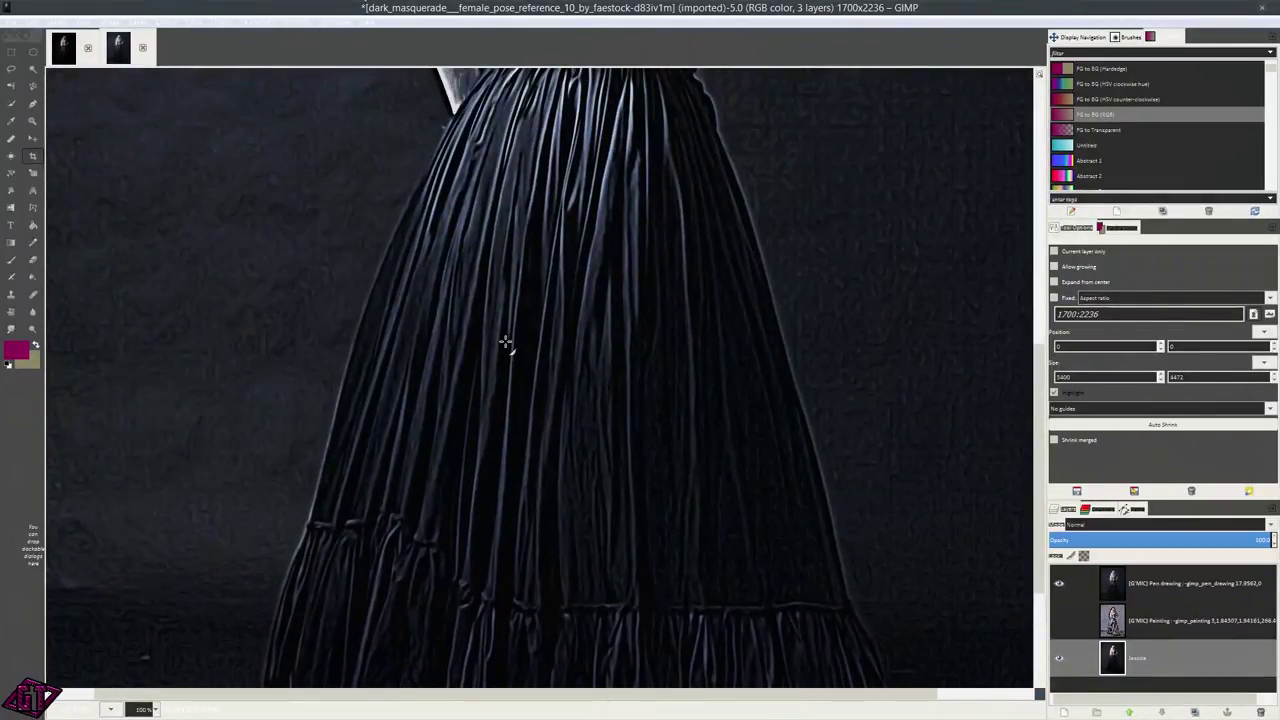
{"action": "scroll", "coordinate": [510, 330], "scroll_direction": "up", "scroll_amount": 1}
{"action": "scroll", "coordinate": [560, 143], "scroll_direction": "up", "scroll_amount": 1}
{"action": "scroll", "coordinate": [534, 414], "scroll_direction": "up", "scroll_amount": 1}
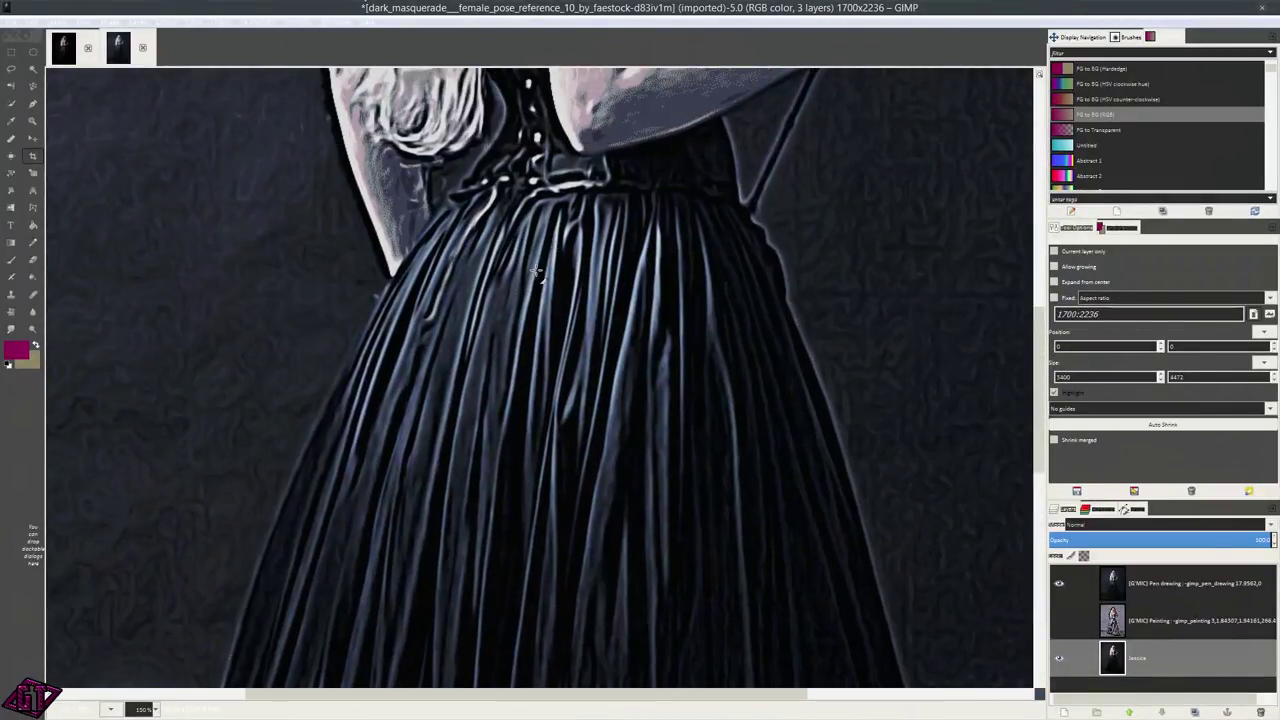
{"action": "scroll", "coordinate": [532, 364], "scroll_direction": "down", "scroll_amount": 3}
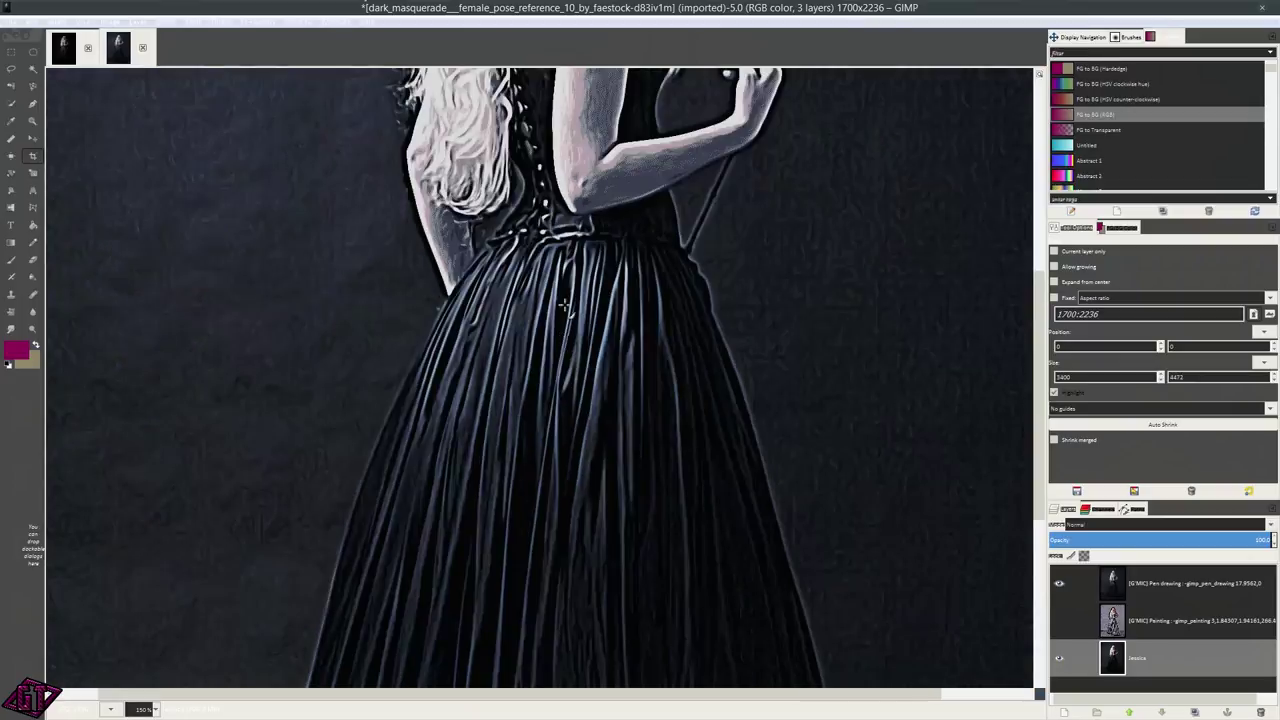
{"action": "scroll", "coordinate": [594, 148], "scroll_direction": "up", "scroll_amount": 3}
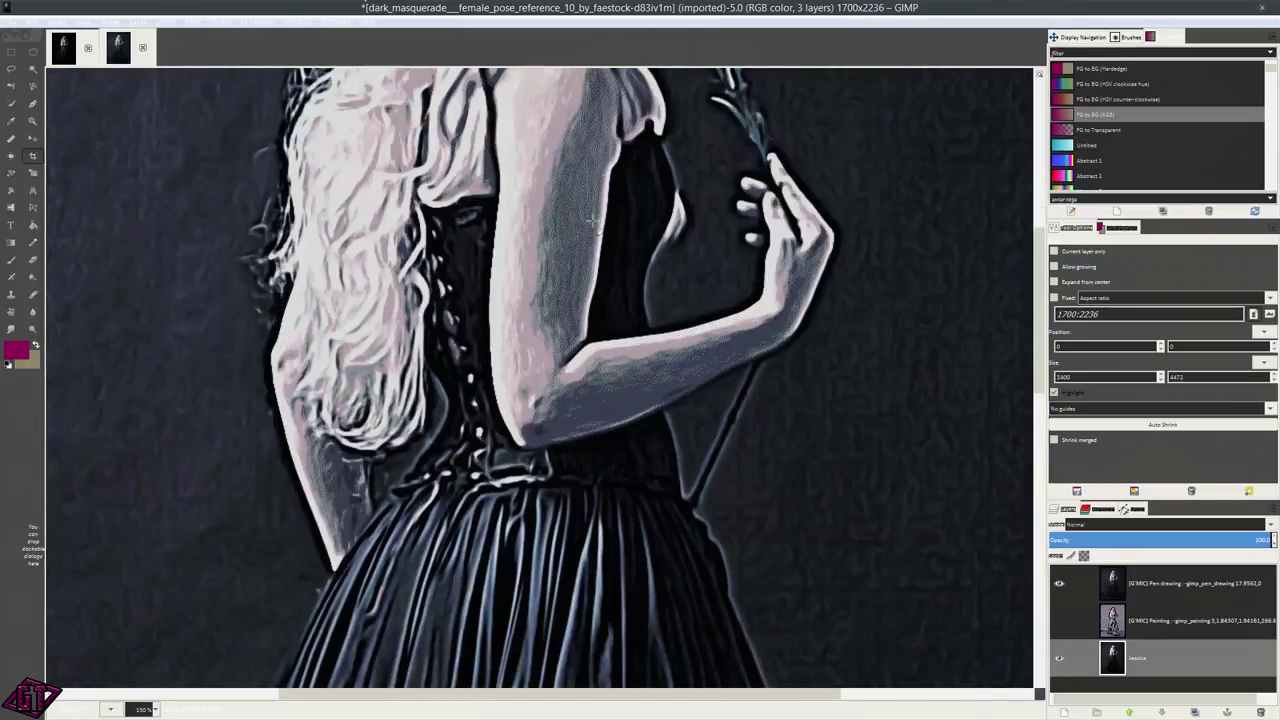
{"action": "scroll", "coordinate": [566, 360], "scroll_direction": "down", "scroll_amount": 2}
{"action": "scroll", "coordinate": [572, 364], "scroll_direction": "down", "scroll_amount": 3}
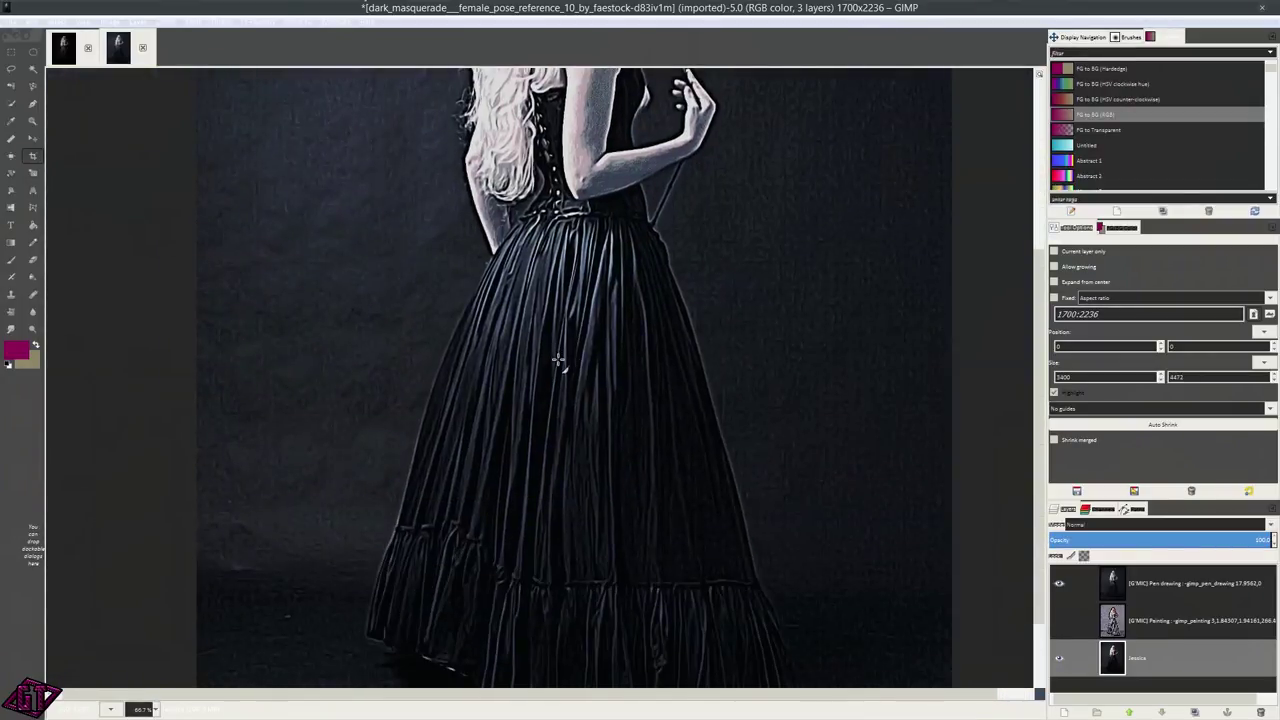
{"action": "scroll", "coordinate": [572, 286], "scroll_direction": "down", "scroll_amount": 1}
{"action": "scroll", "coordinate": [598, 300], "scroll_direction": "up", "scroll_amount": 1}
{"action": "scroll", "coordinate": [595, 315], "scroll_direction": "down", "scroll_amount": 1}
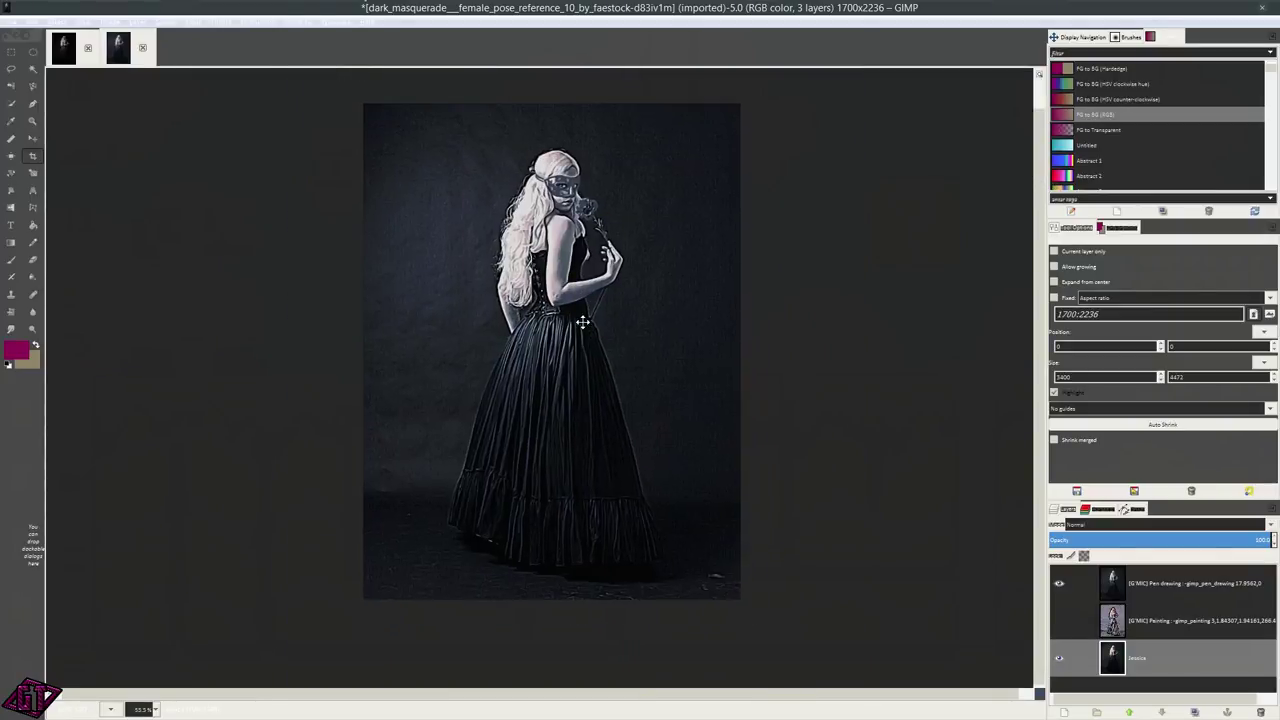
{"action": "left_click", "coordinate": [1060, 584]}
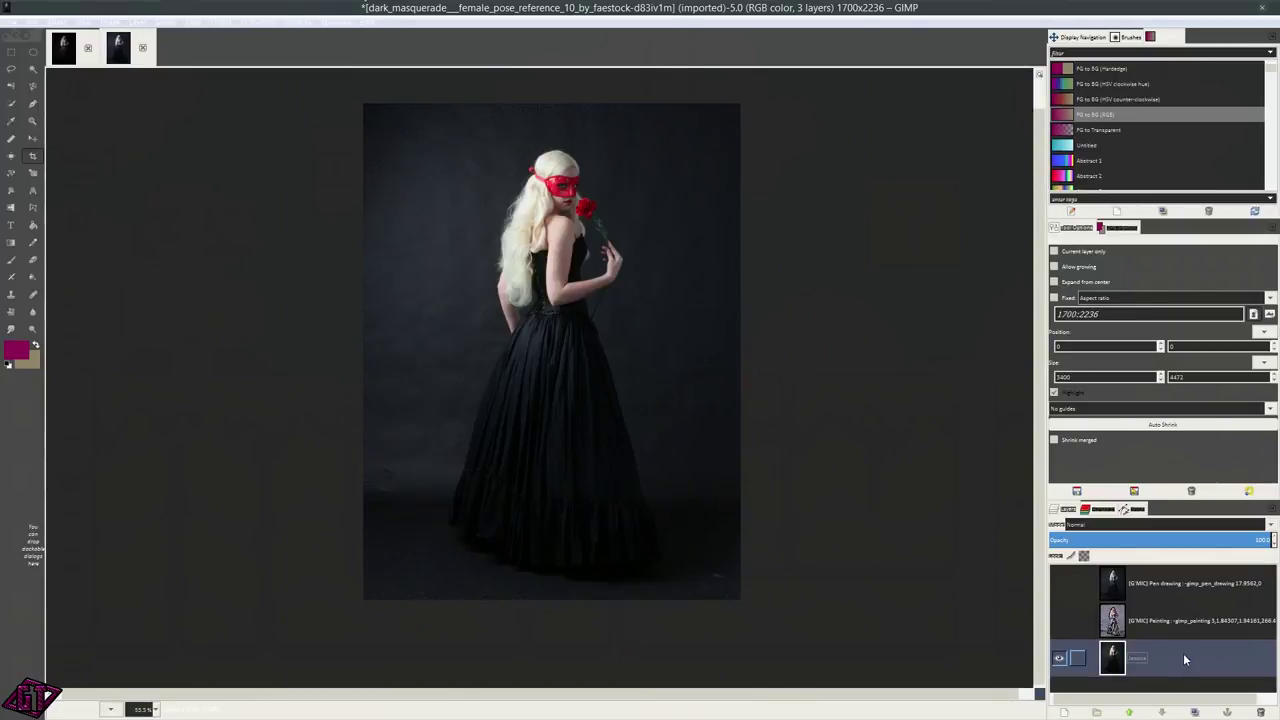
- Open G'MIC from the Filters menu and select the Artistic > Photoillustration filter
{"action": "left_click", "coordinate": [223, 21]}
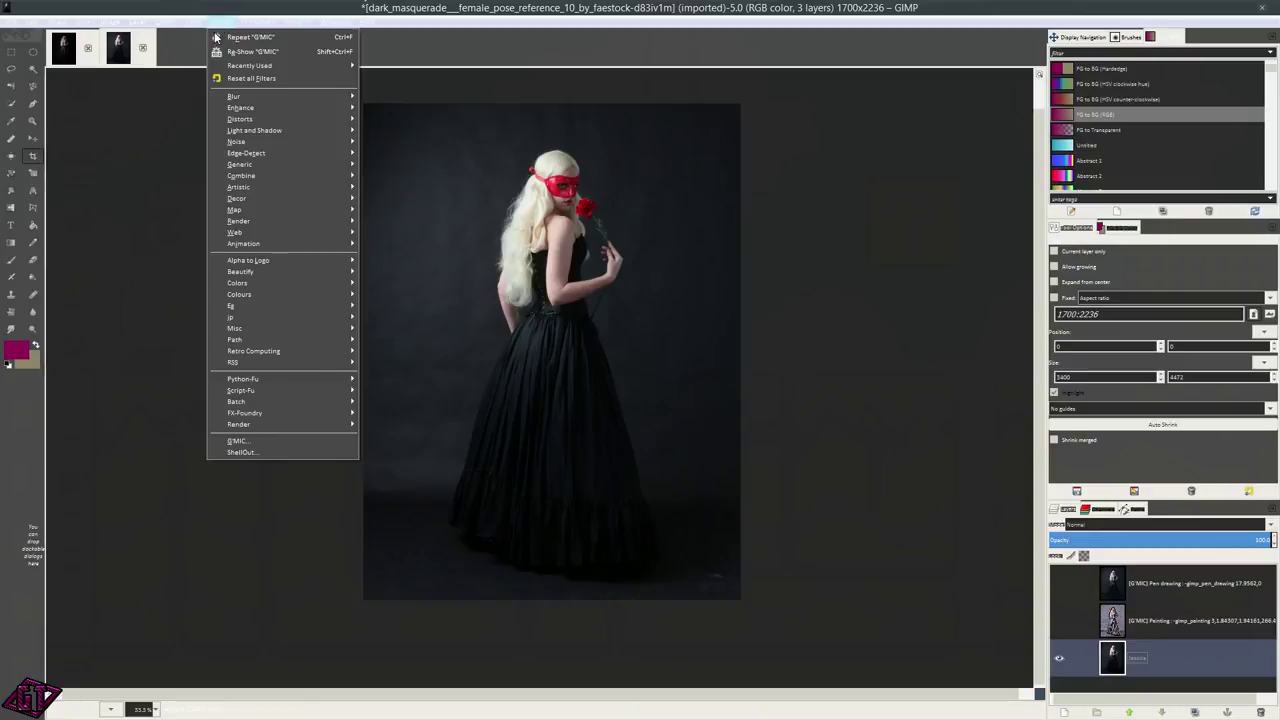
{"action": "left_click", "coordinate": [266, 439]}
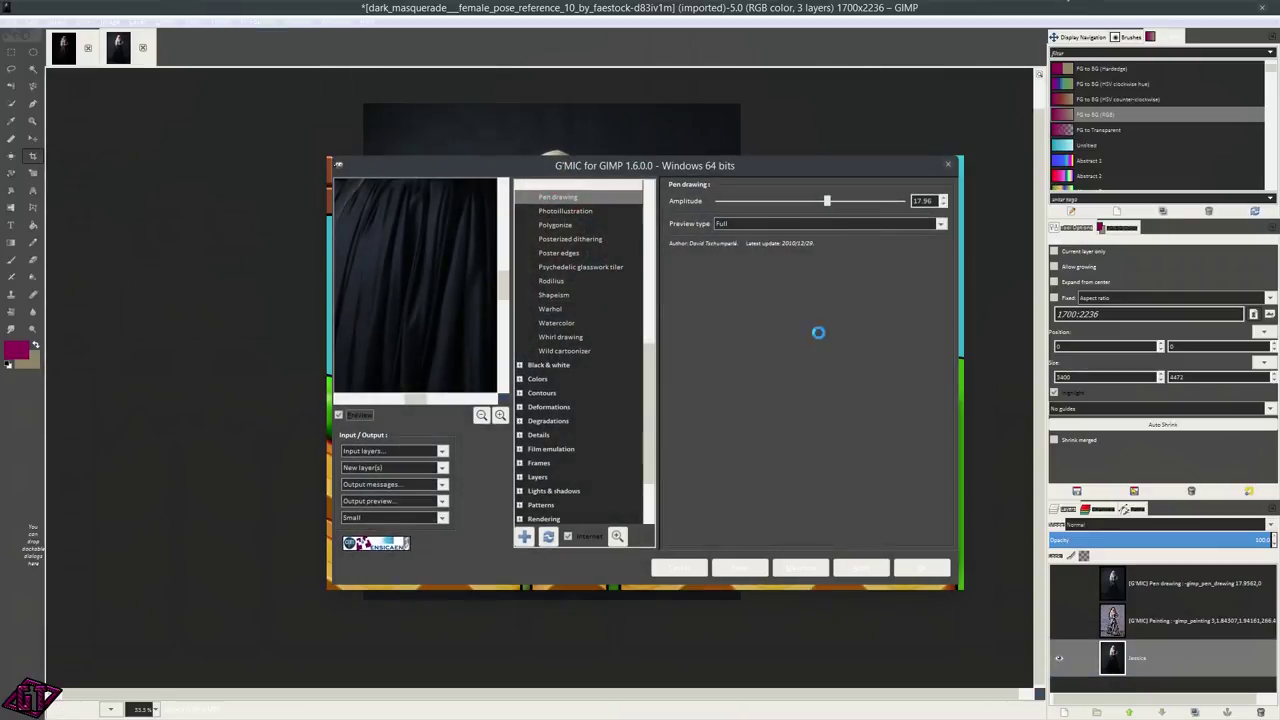
{"action": "left_click", "coordinate": [567, 211]}
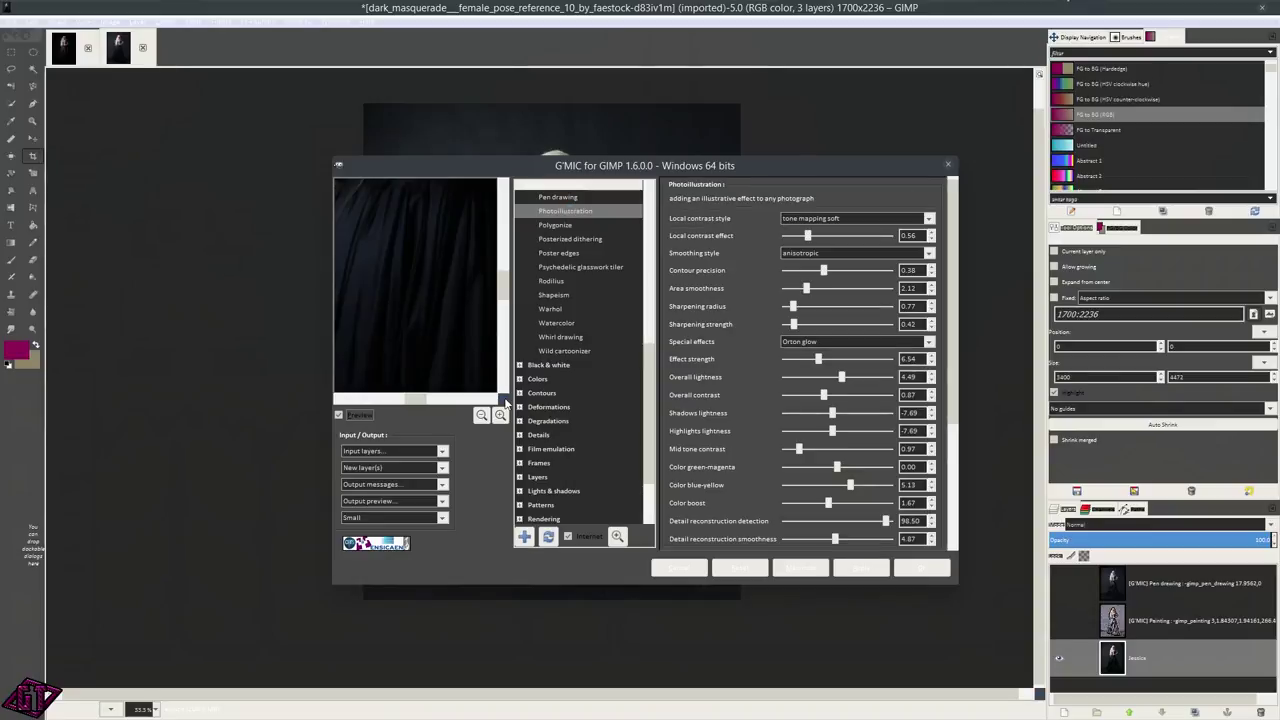
- Centre the preview on the masked face and apply default Photoillustration as a new layer
{"action": "left_click_drag", "start_coordinate": [501, 398], "coordinate": [504, 377]}
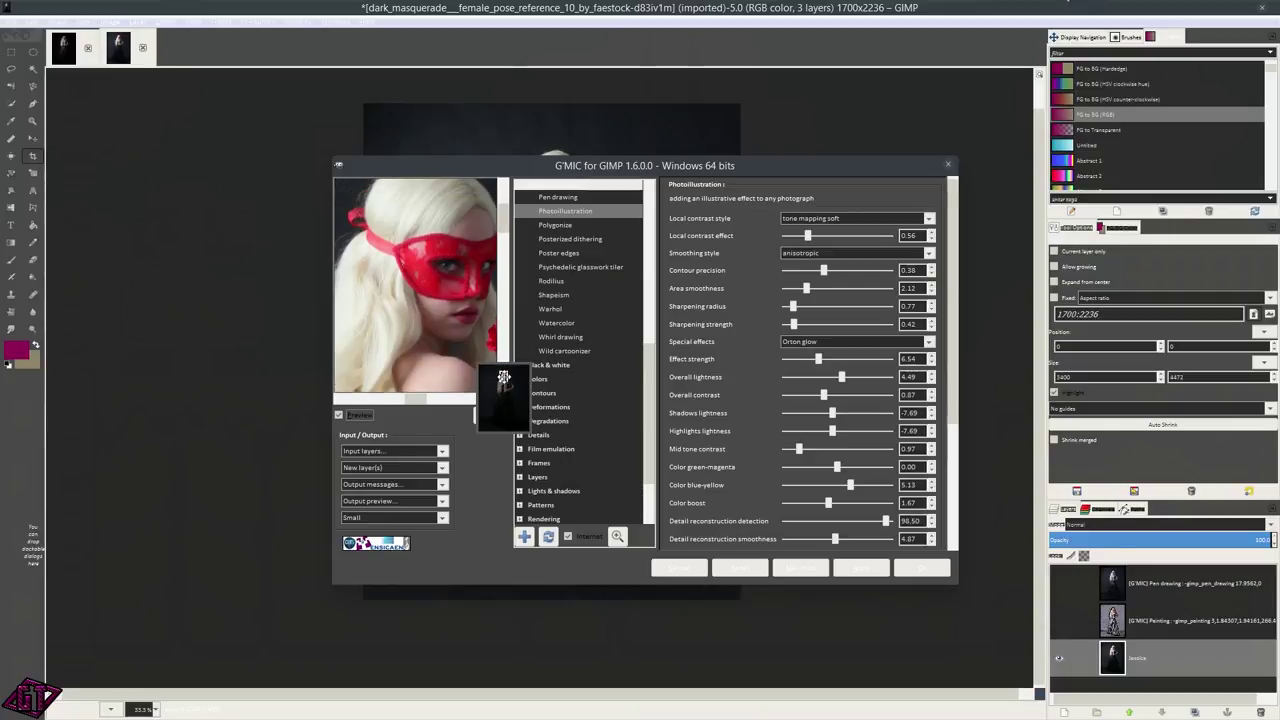
{"action": "left_click_drag", "start_coordinate": [504, 377], "coordinate": [499, 380]}
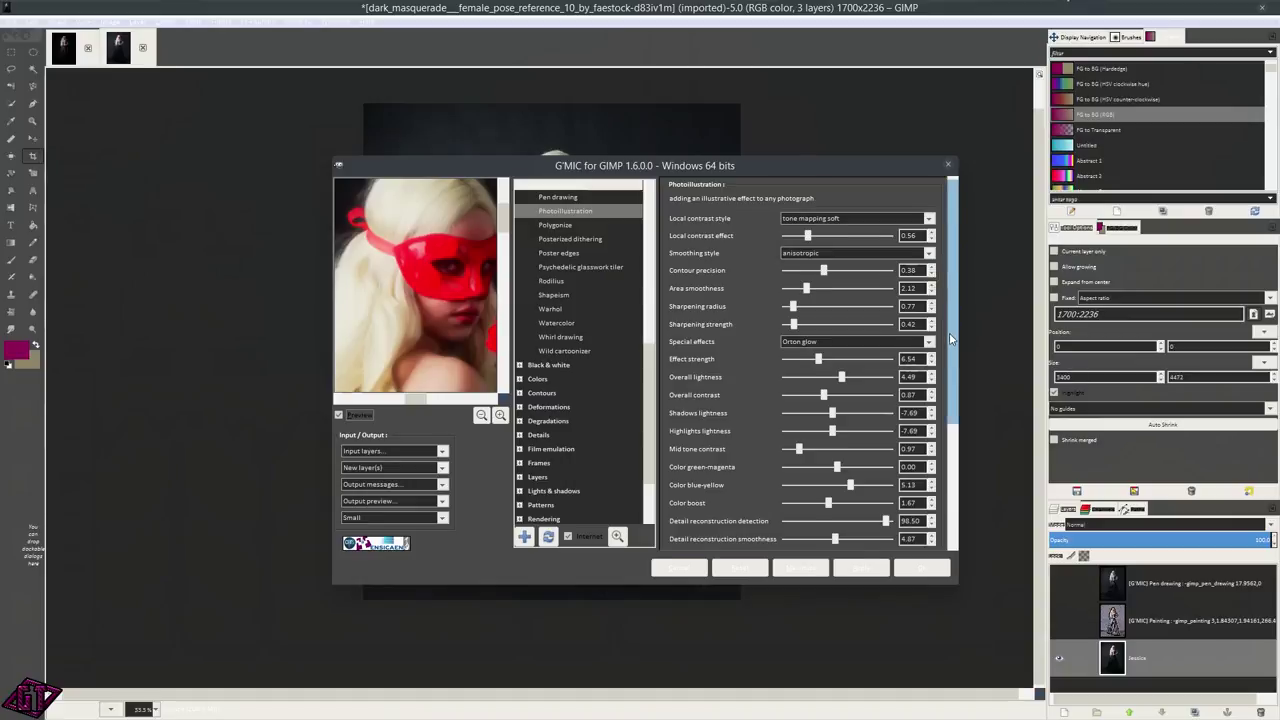
{"action": "scroll", "coordinate": [950, 340], "scroll_direction": "down", "scroll_amount": 5}
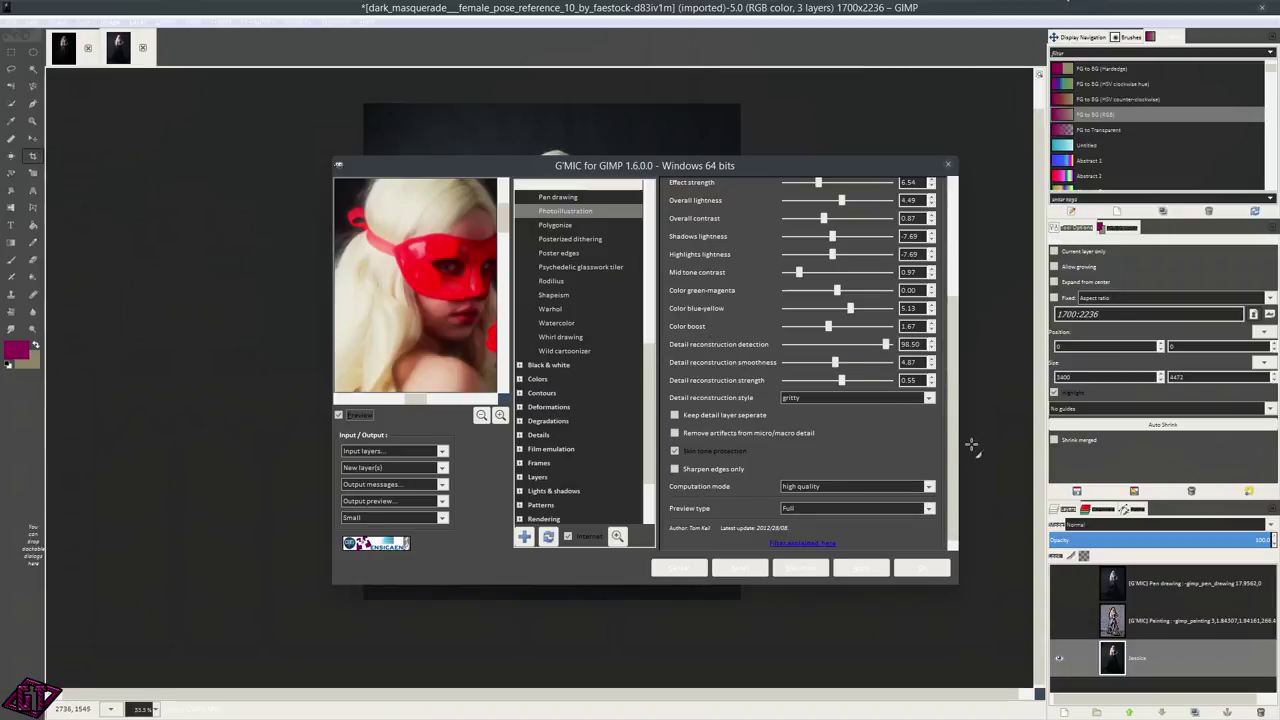
{"action": "scroll", "coordinate": [942, 470], "scroll_direction": "down", "scroll_amount": 1}
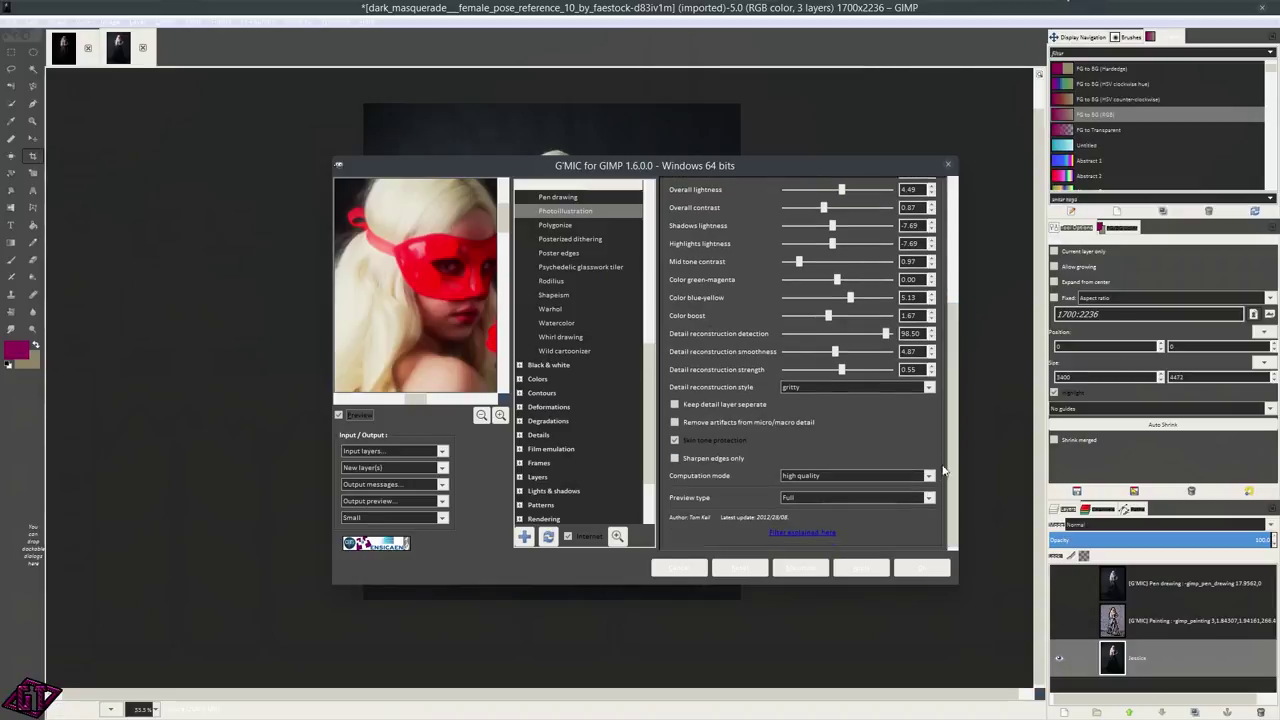
{"action": "scroll", "coordinate": [940, 334], "scroll_direction": "up", "scroll_amount": 4}
{"action": "scroll", "coordinate": [953, 436], "scroll_direction": "down", "scroll_amount": 4}
{"action": "left_click", "coordinate": [863, 569]}
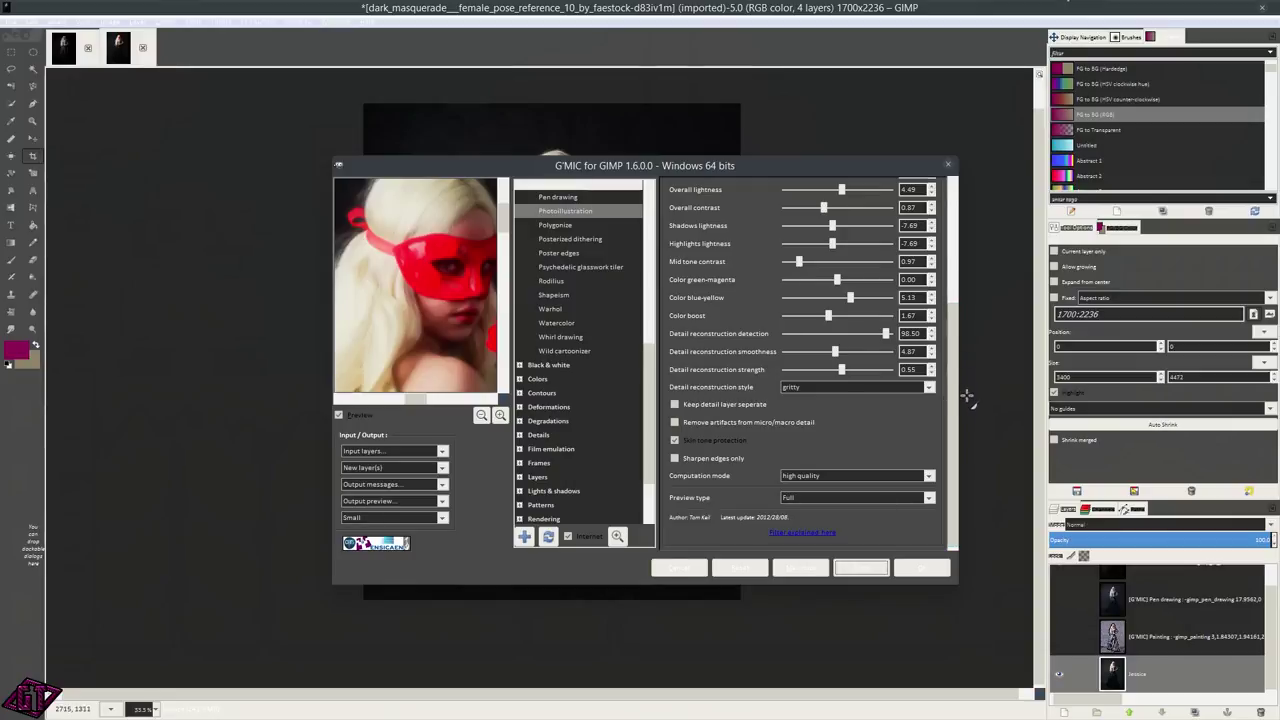
- Check the applied result on the canvas and close the G'MIC window
{"action": "scroll", "coordinate": [959, 384], "scroll_direction": "up", "scroll_amount": 2}
{"action": "left_click_drag", "start_coordinate": [959, 384], "coordinate": [955, 294]}
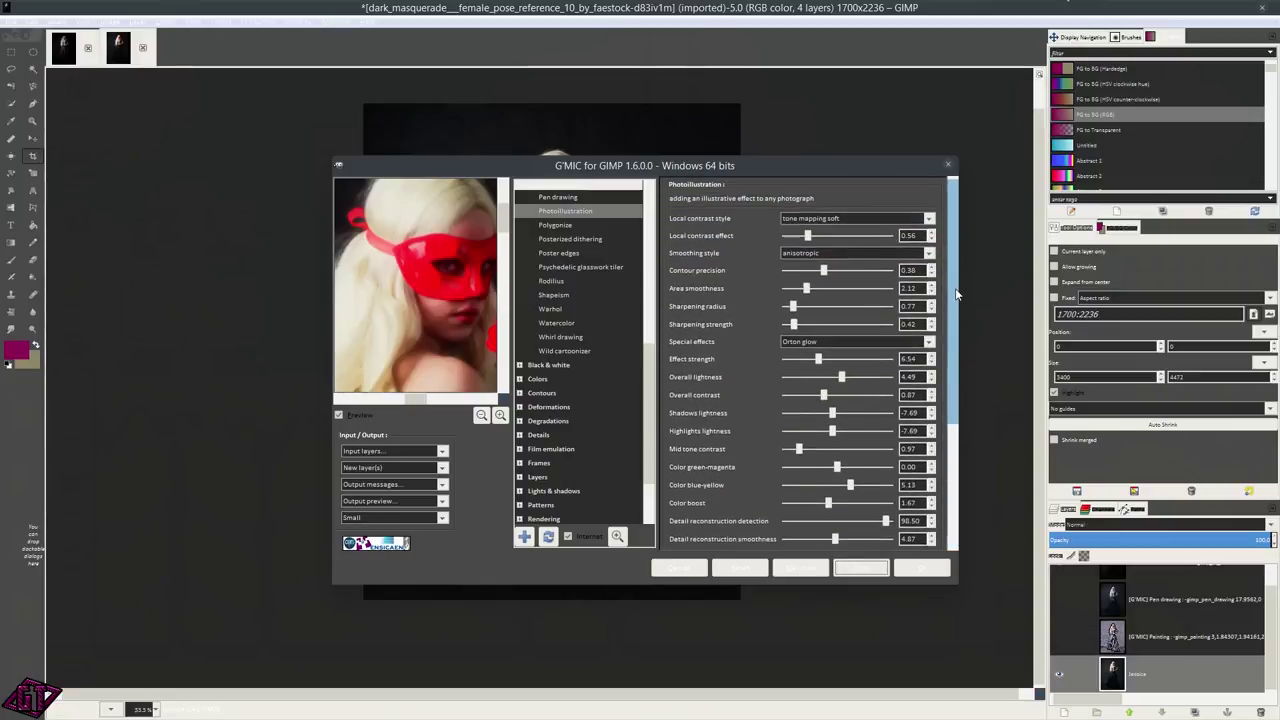
{"action": "scroll", "coordinate": [950, 259], "scroll_direction": "down", "scroll_amount": 3}
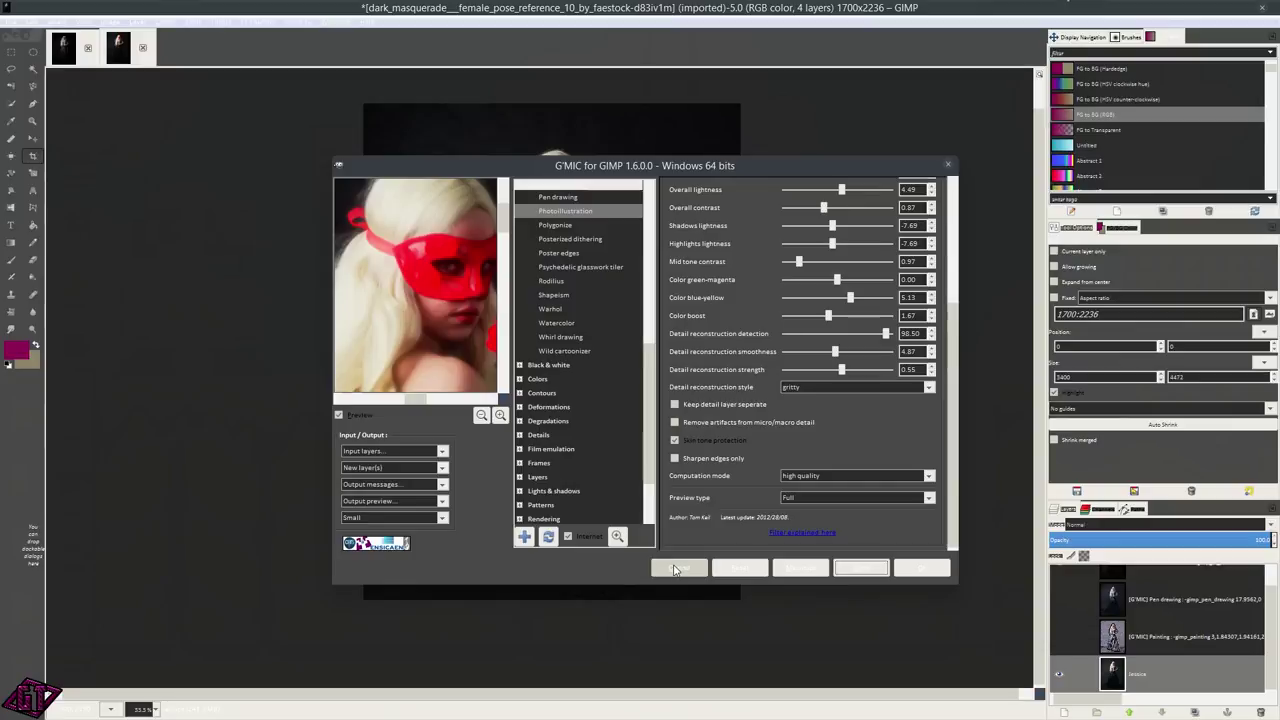
{"action": "left_click", "coordinate": [675, 569]}
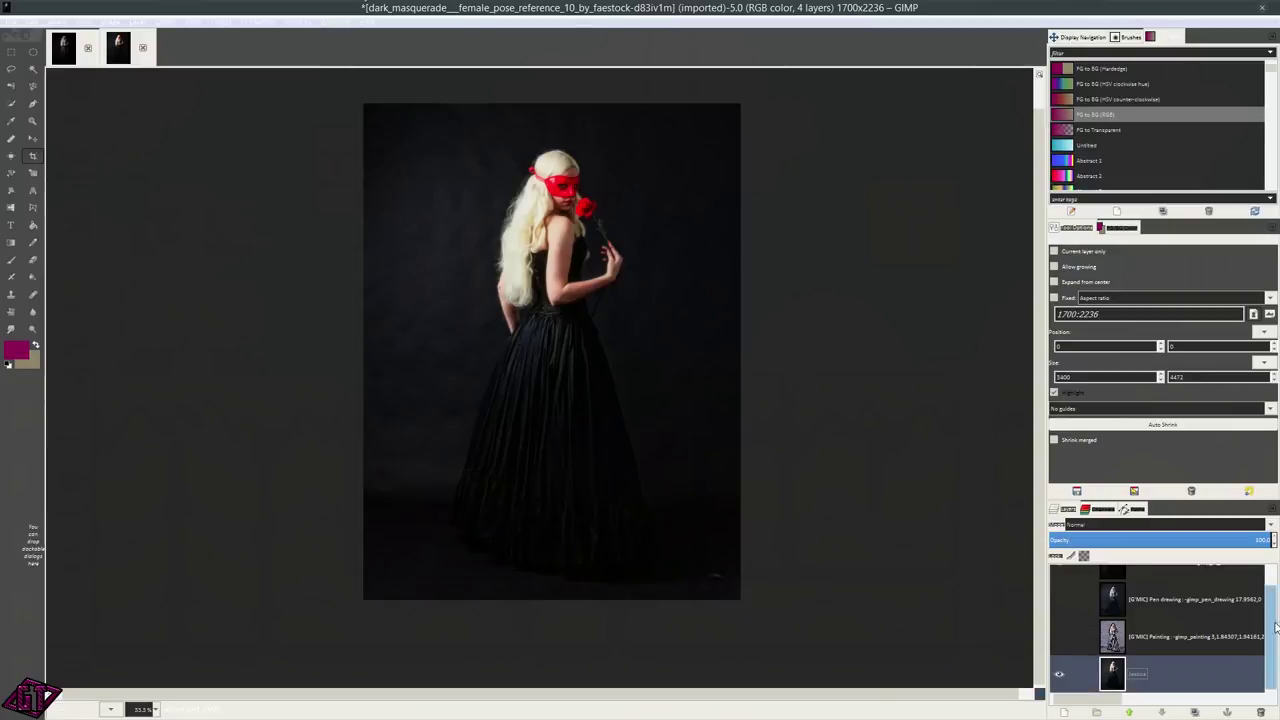
- Select the top Photoillustration layer and zoom around the mask and rose to inspect it
{"action": "scroll", "coordinate": [1270, 652], "scroll_direction": "up", "scroll_amount": 2}
{"action": "left_click", "coordinate": [1168, 578]}
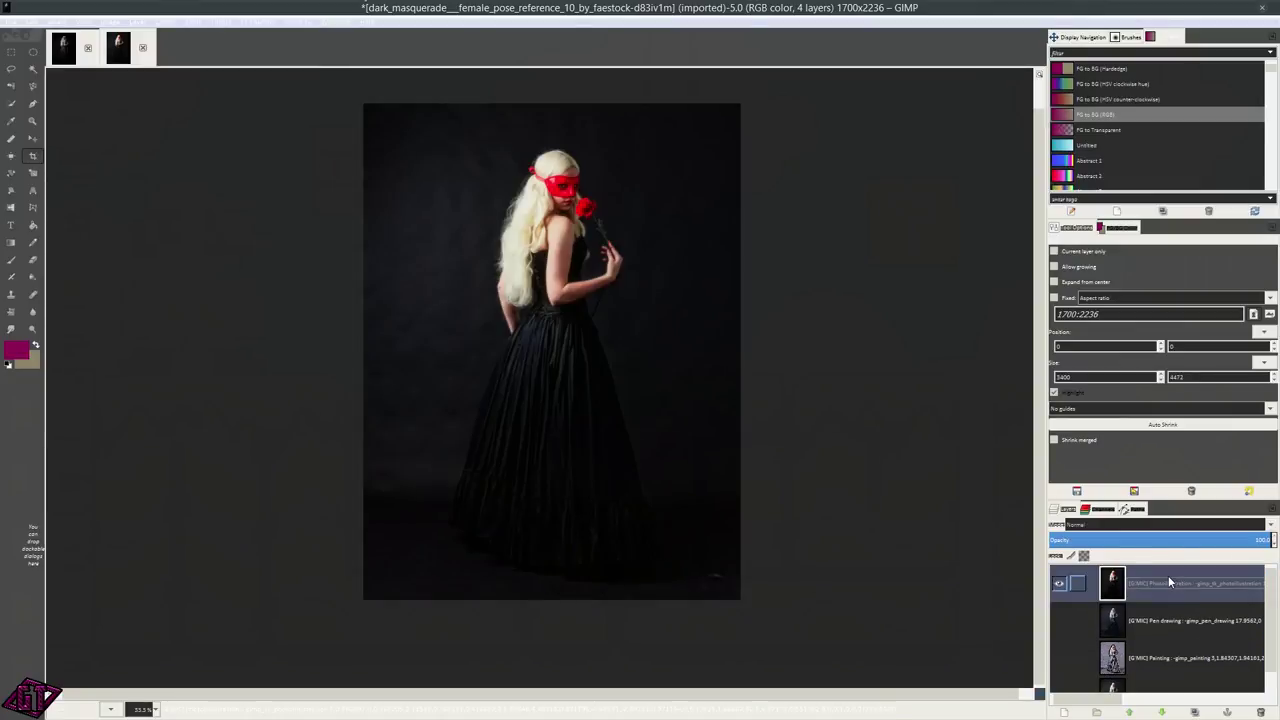
{"action": "scroll", "coordinate": [482, 242], "scroll_direction": "up", "scroll_amount": 2}
{"action": "scroll", "coordinate": [560, 263], "scroll_direction": "down", "scroll_amount": 1}
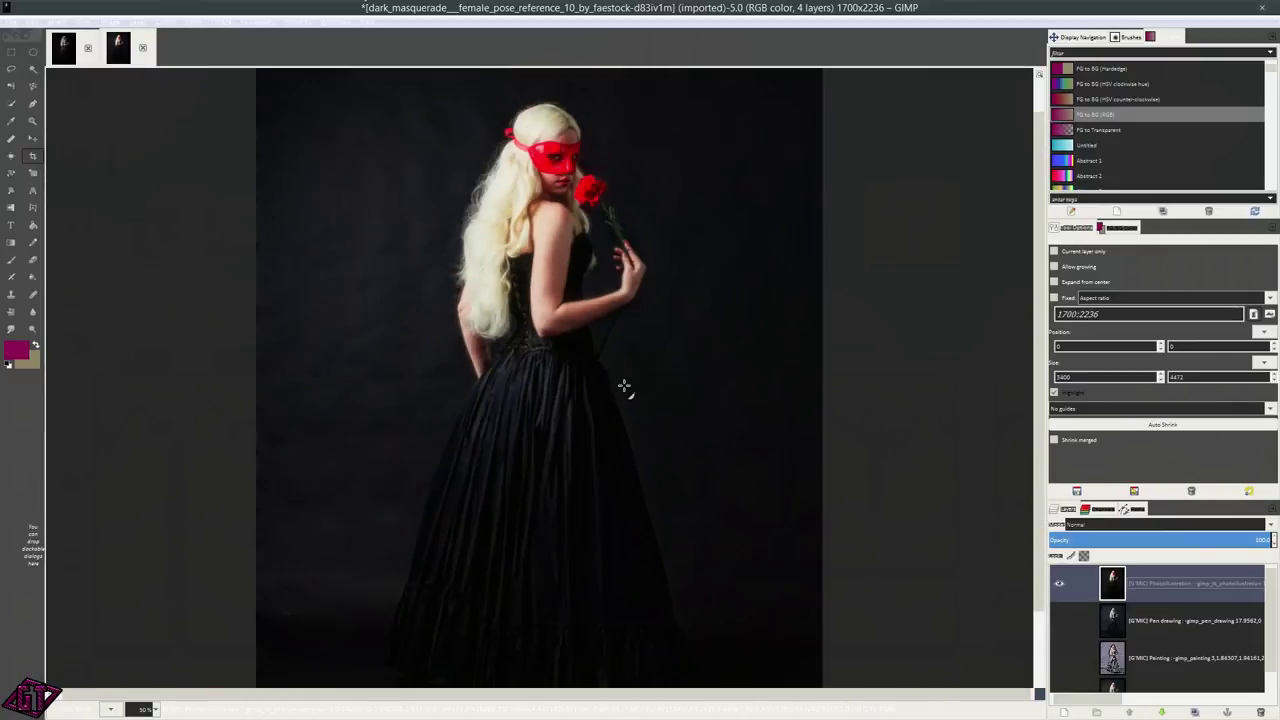
{"action": "scroll", "coordinate": [623, 386], "scroll_direction": "down", "scroll_amount": 1}
{"action": "scroll", "coordinate": [650, 304], "scroll_direction": "down", "scroll_amount": 1}
{"action": "scroll", "coordinate": [639, 259], "scroll_direction": "up", "scroll_amount": 3}
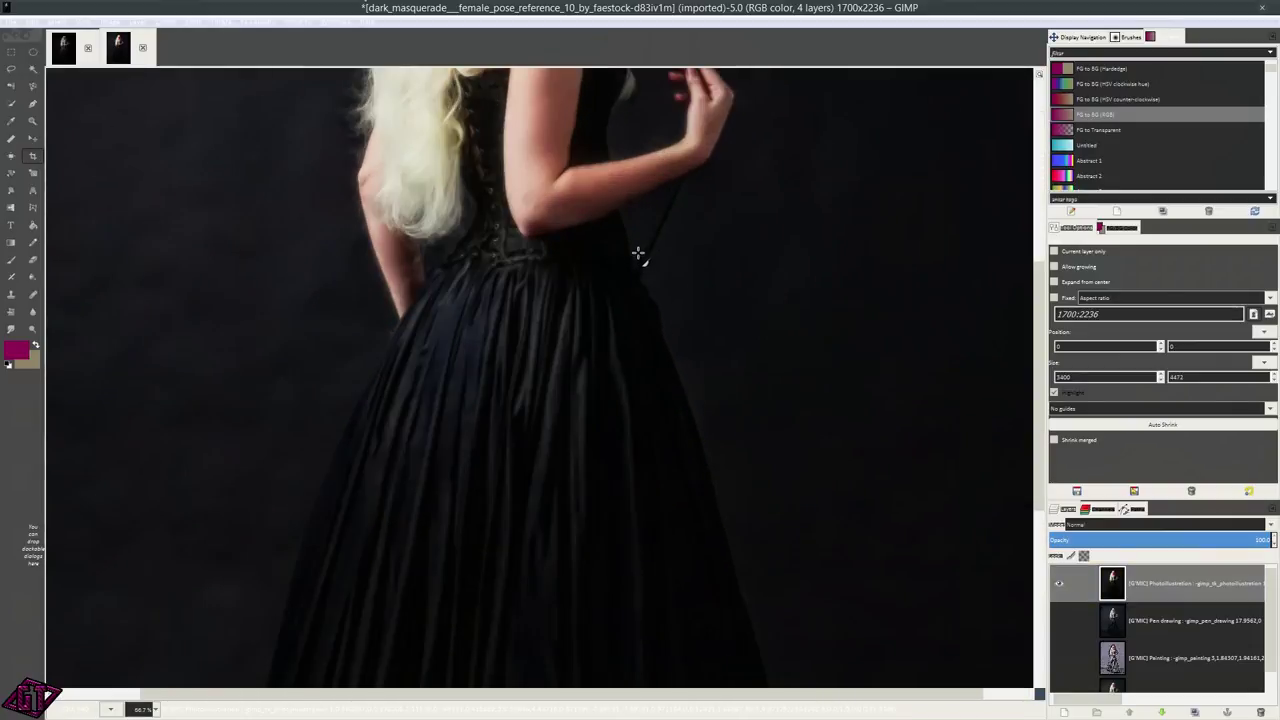
{"action": "scroll", "coordinate": [649, 383], "scroll_direction": "up", "scroll_amount": 3}
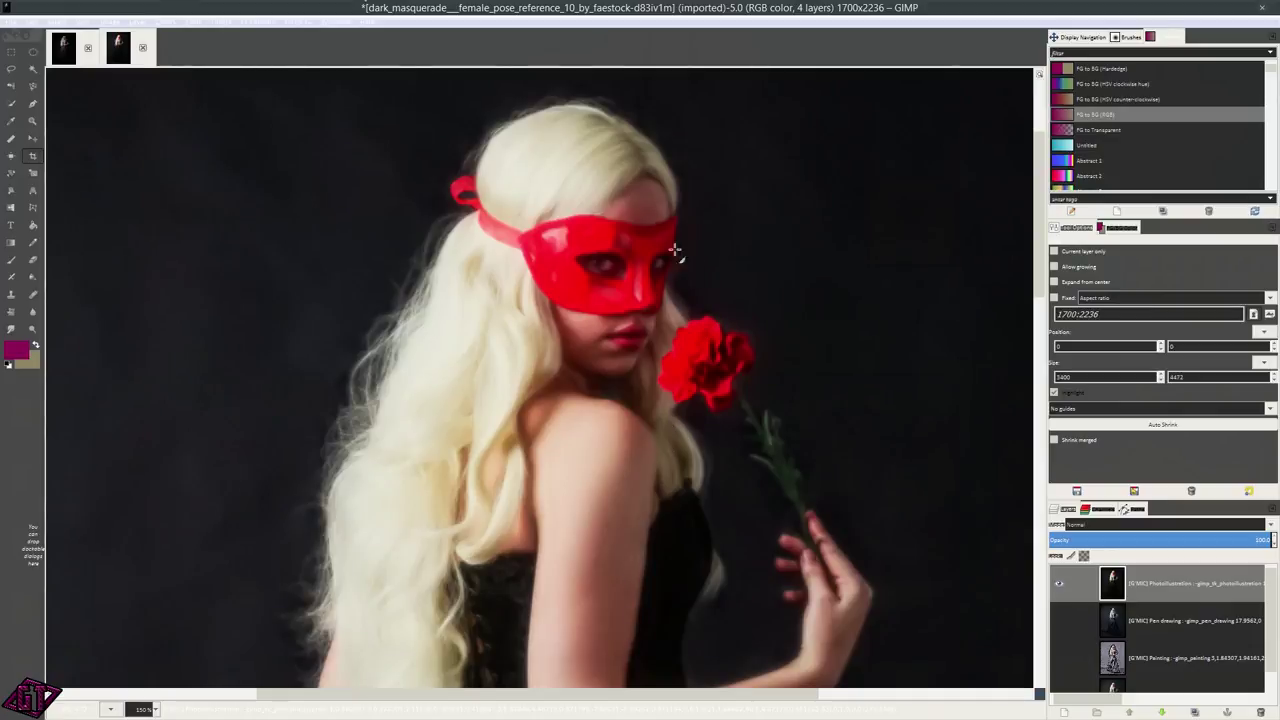
{"action": "left_click_drag", "start_coordinate": [752, 460], "coordinate": [651, 429]}
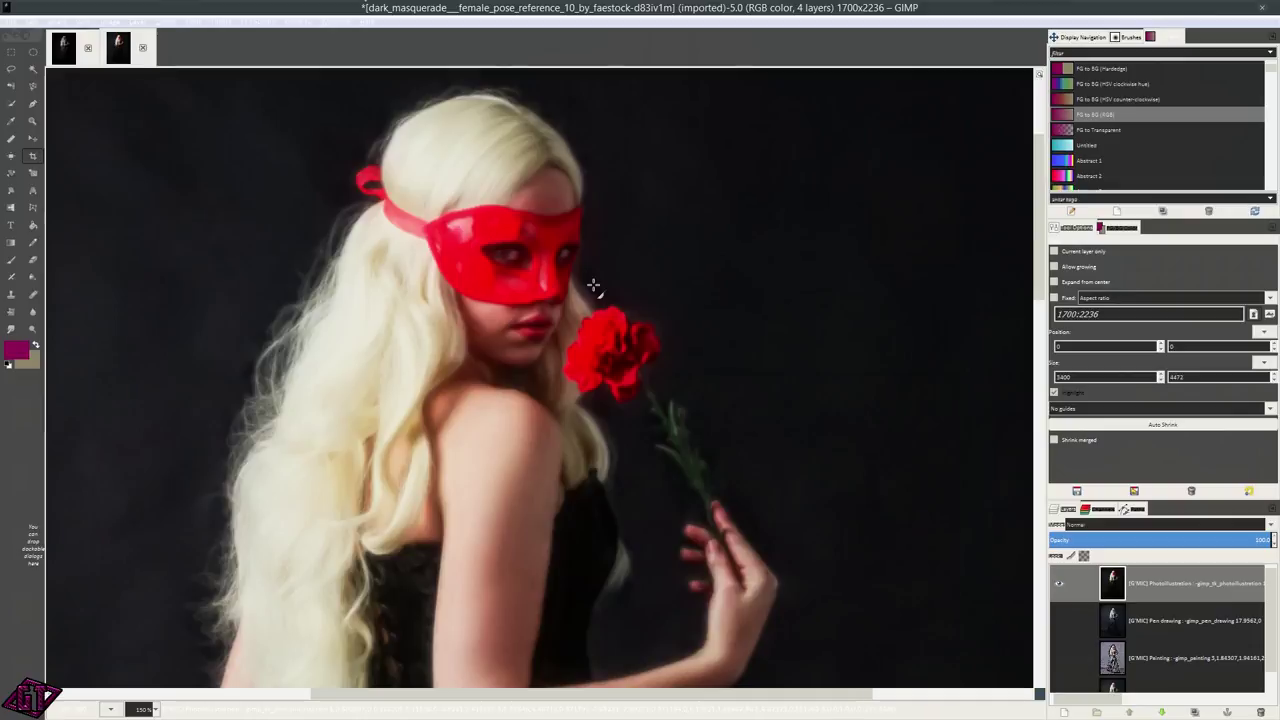
- Switch to the EdgarPoe_GMICTutorial.xcf image and zoom over it
{"action": "left_click", "coordinate": [64, 51]}
{"action": "scroll", "coordinate": [623, 331], "scroll_direction": "down", "scroll_amount": 2}
{"action": "scroll", "coordinate": [620, 300], "scroll_direction": "up", "scroll_amount": 2}
{"action": "scroll", "coordinate": [527, 520], "scroll_direction": "up", "scroll_amount": 1}
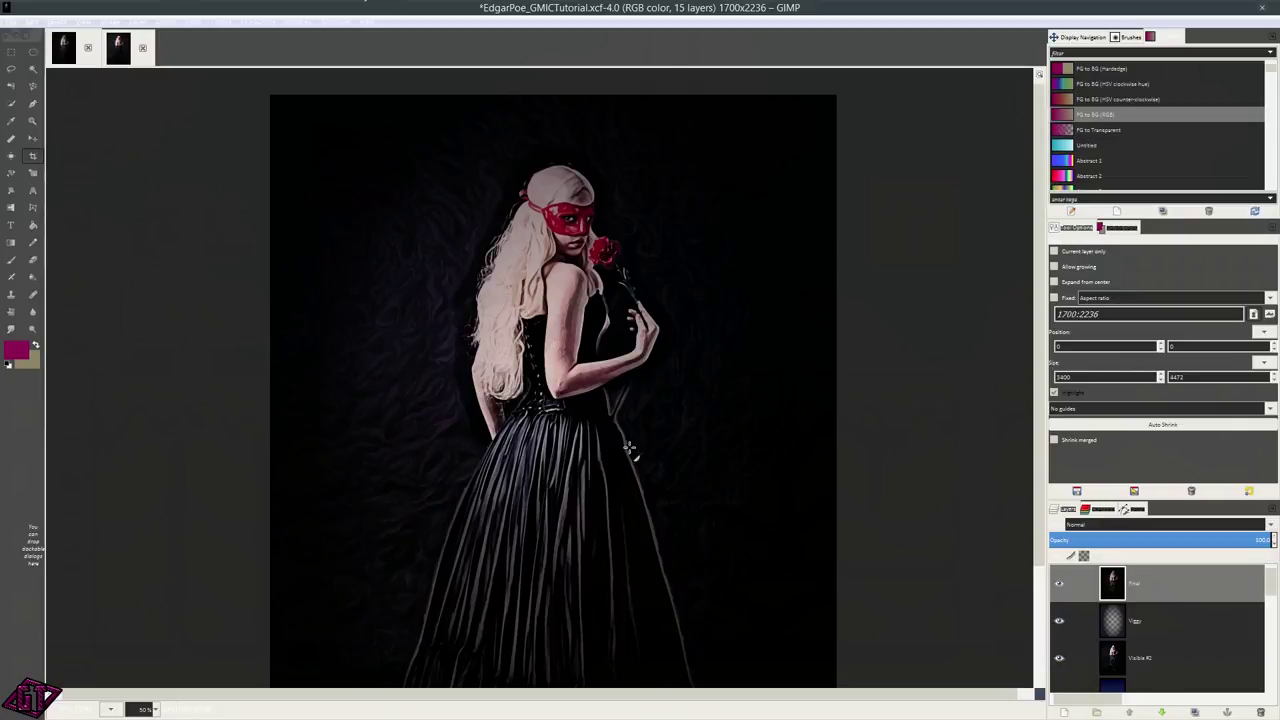
- Zoom in and out over the Edgar Poe composite, then return to the dark_masquerade image
{"action": "scroll", "coordinate": [623, 428], "scroll_direction": "down", "scroll_amount": 2}
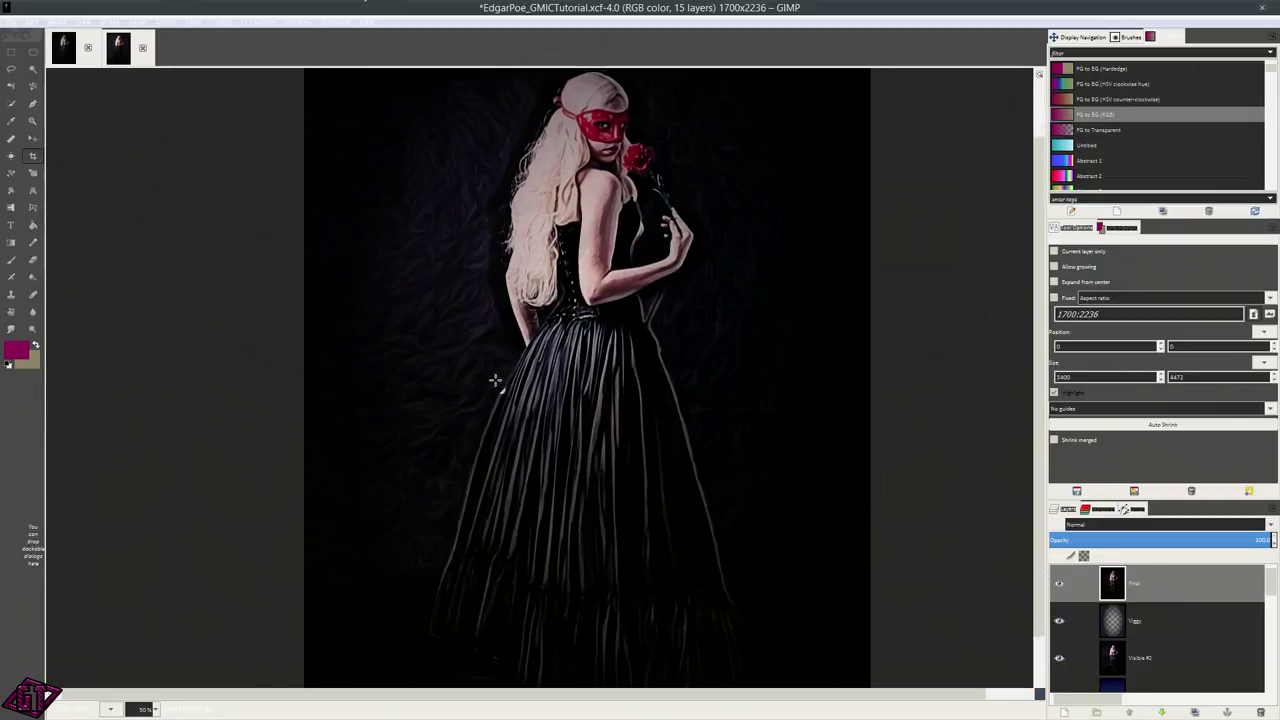
{"action": "scroll", "coordinate": [625, 212], "scroll_direction": "up", "scroll_amount": 1}
{"action": "scroll", "coordinate": [625, 212], "scroll_direction": "down", "scroll_amount": 2}
{"action": "scroll", "coordinate": [638, 229], "scroll_direction": "up", "scroll_amount": 1}
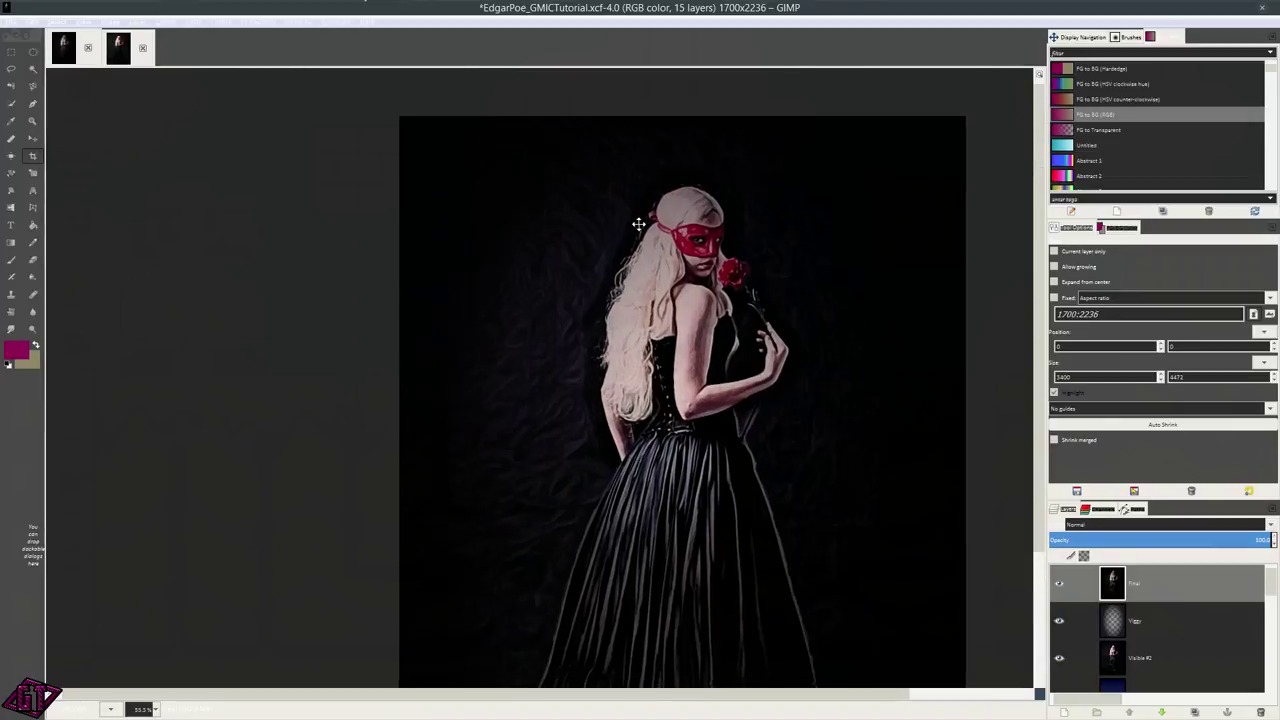
{"action": "scroll", "coordinate": [638, 229], "scroll_direction": "up", "scroll_amount": 1}
{"action": "scroll", "coordinate": [651, 287], "scroll_direction": "down", "scroll_amount": 2}
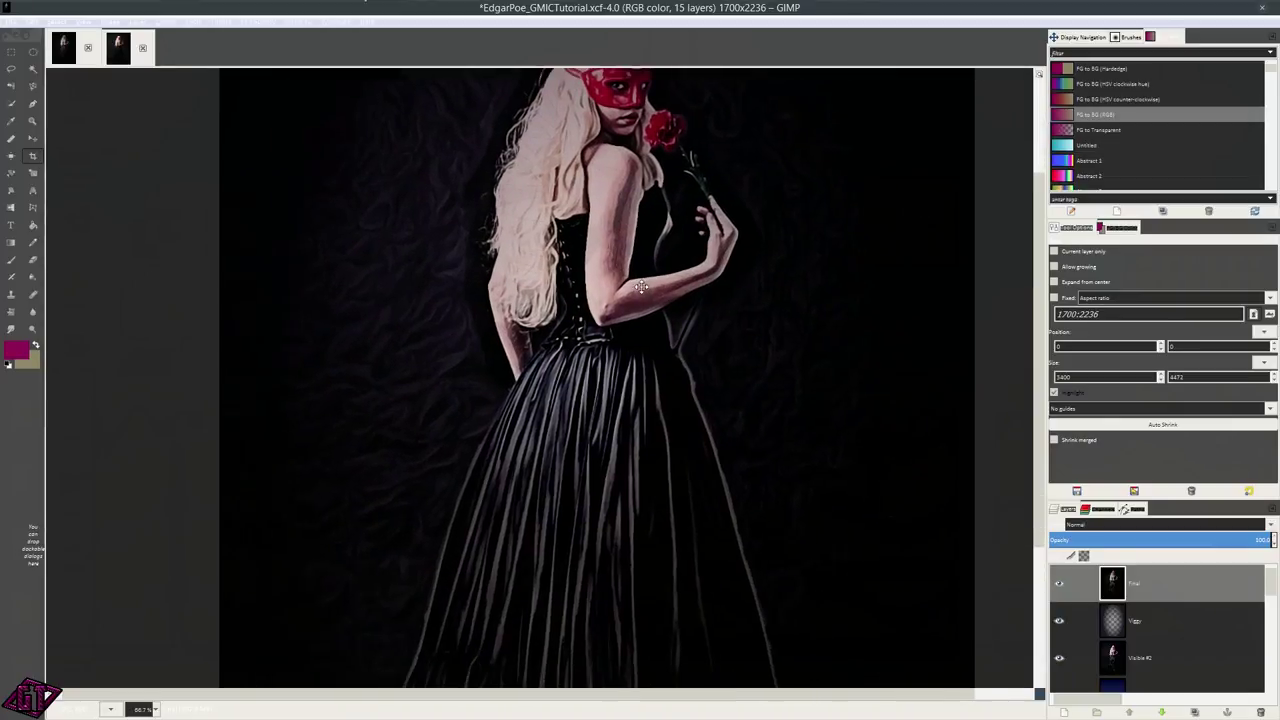
{"action": "scroll", "coordinate": [651, 287], "scroll_direction": "down", "scroll_amount": 3}
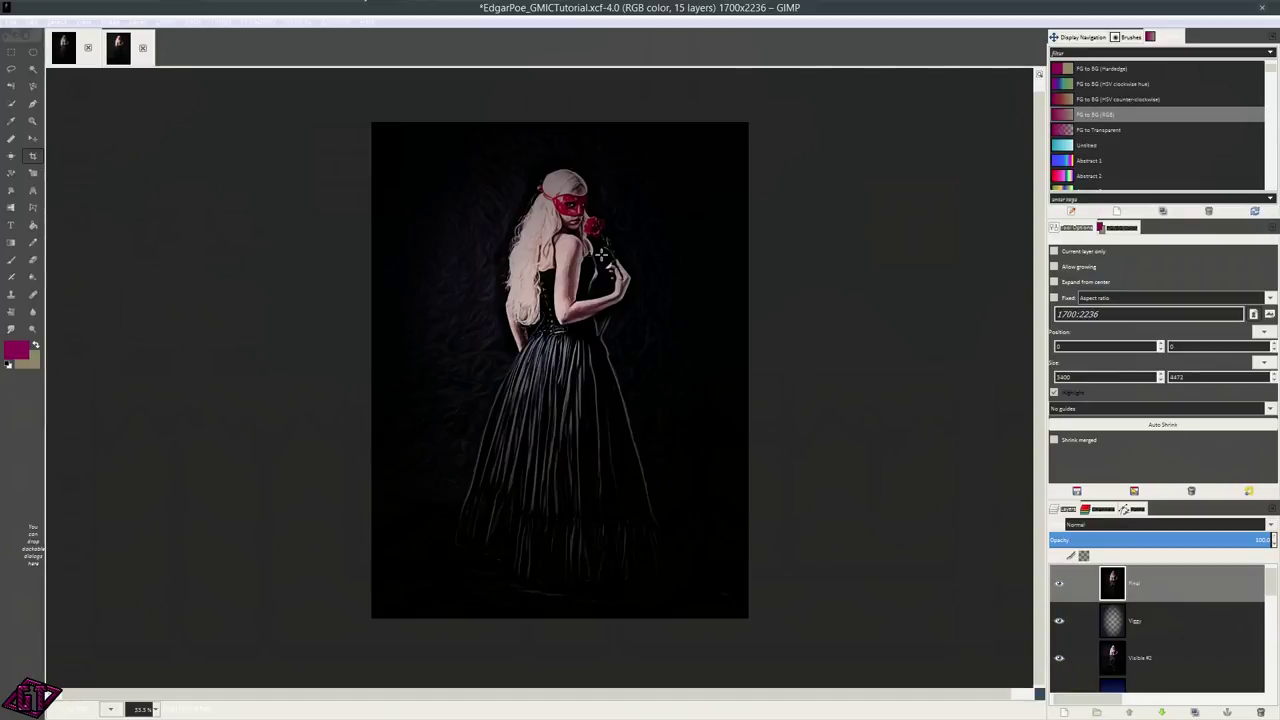
{"action": "left_click", "coordinate": [118, 50]}
- Zoom in and out across the Dark Masquerade image to inspect the Photoillustration result
{"action": "scroll", "coordinate": [595, 184], "scroll_direction": "down", "scroll_amount": 2}
{"action": "scroll", "coordinate": [690, 400], "scroll_direction": "down", "scroll_amount": 2}
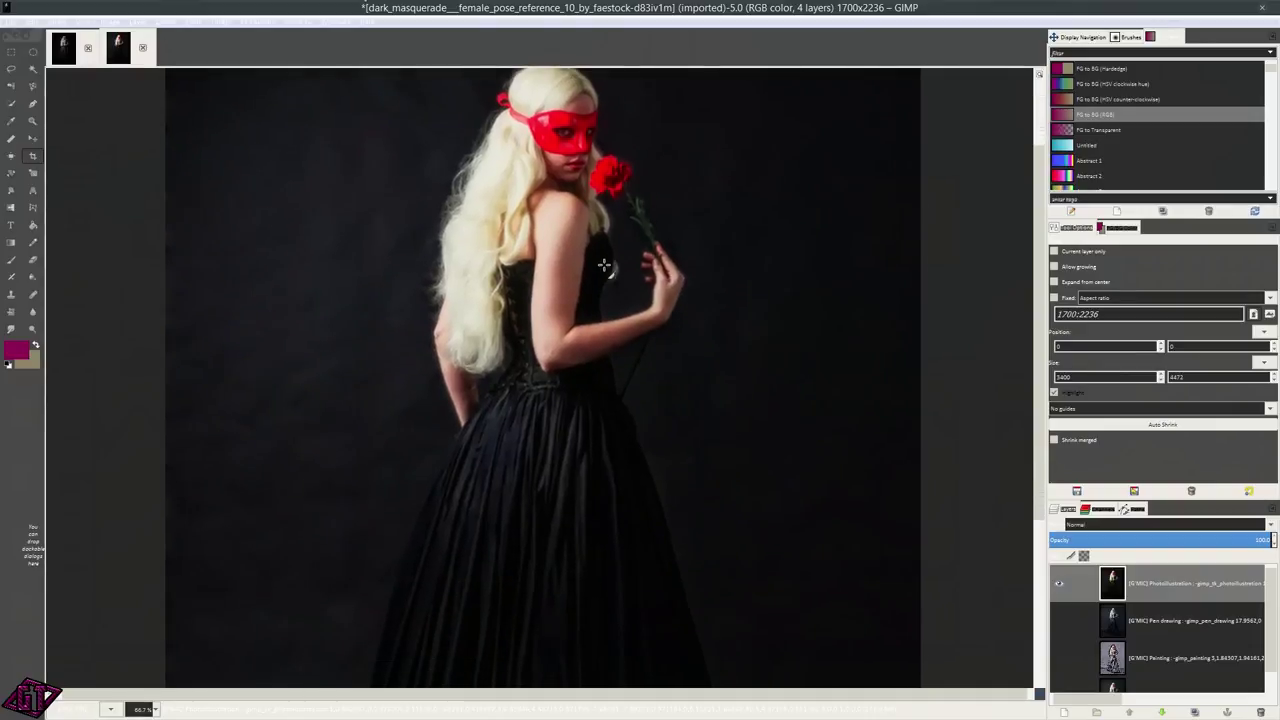
{"action": "scroll", "coordinate": [604, 265], "scroll_direction": "down", "scroll_amount": 1}
{"action": "scroll", "coordinate": [633, 376], "scroll_direction": "down", "scroll_amount": 1}
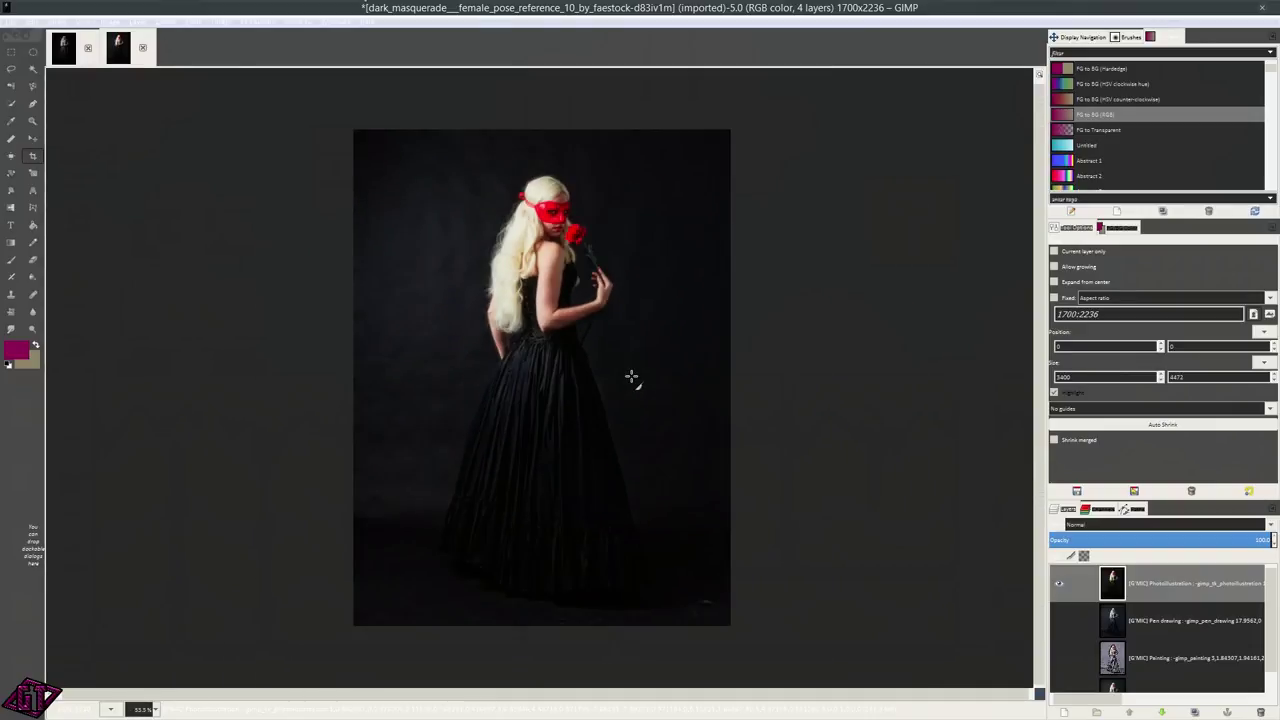
{"action": "scroll", "coordinate": [617, 380], "scroll_direction": "up", "scroll_amount": 1}
{"action": "scroll", "coordinate": [614, 302], "scroll_direction": "up", "scroll_amount": 4}
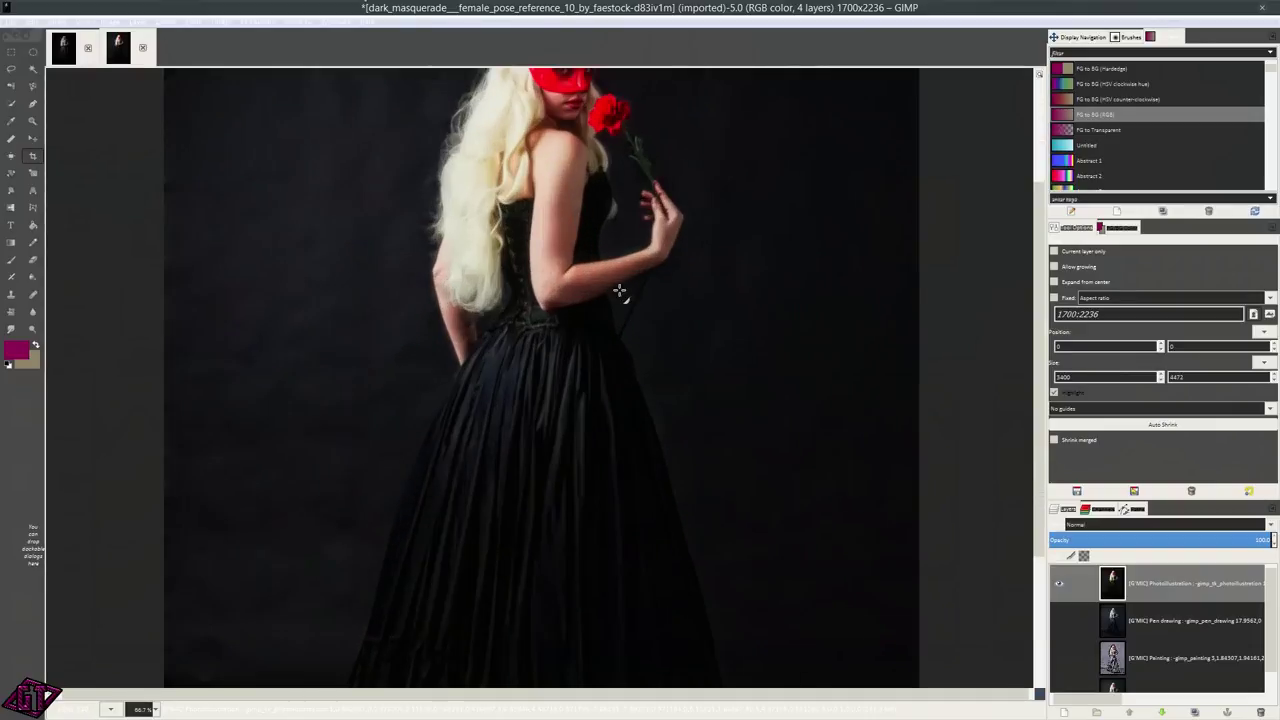
{"action": "scroll", "coordinate": [647, 477], "scroll_direction": "up", "scroll_amount": 4}
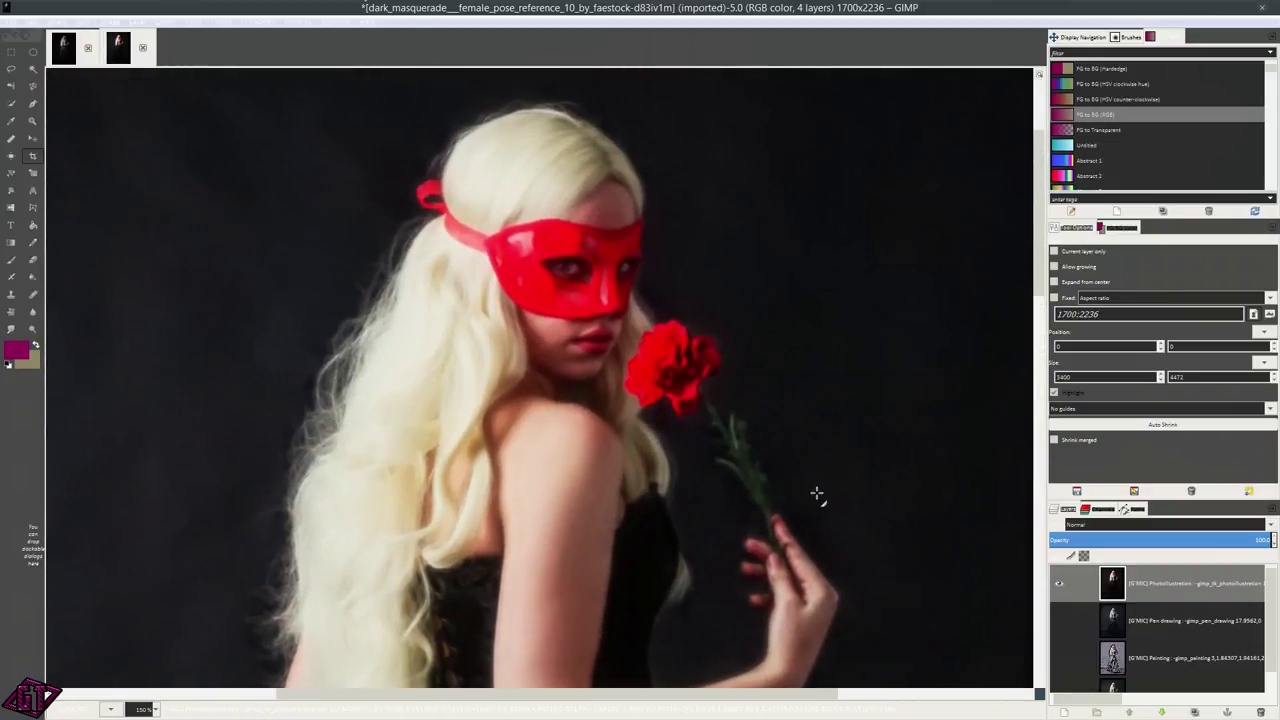
{"action": "scroll", "coordinate": [660, 431], "scroll_direction": "up", "scroll_amount": 1}
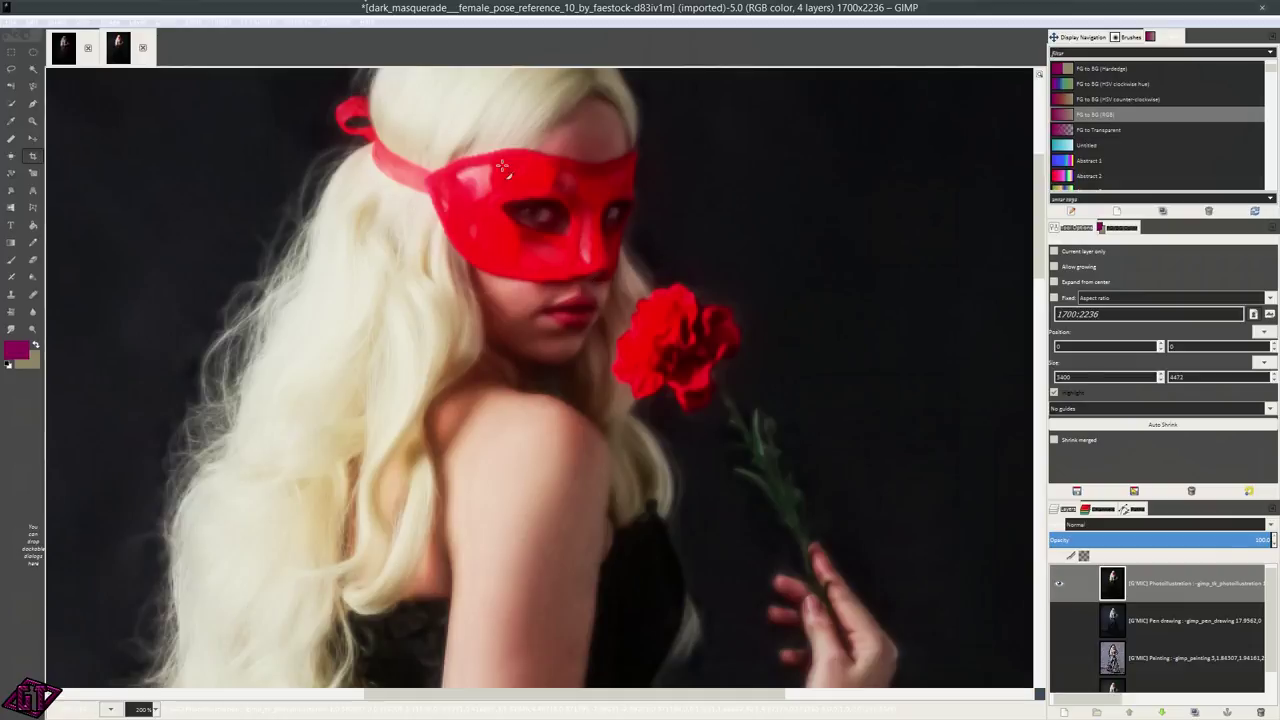
{"action": "scroll", "coordinate": [672, 278], "scroll_direction": "down", "scroll_amount": 1}
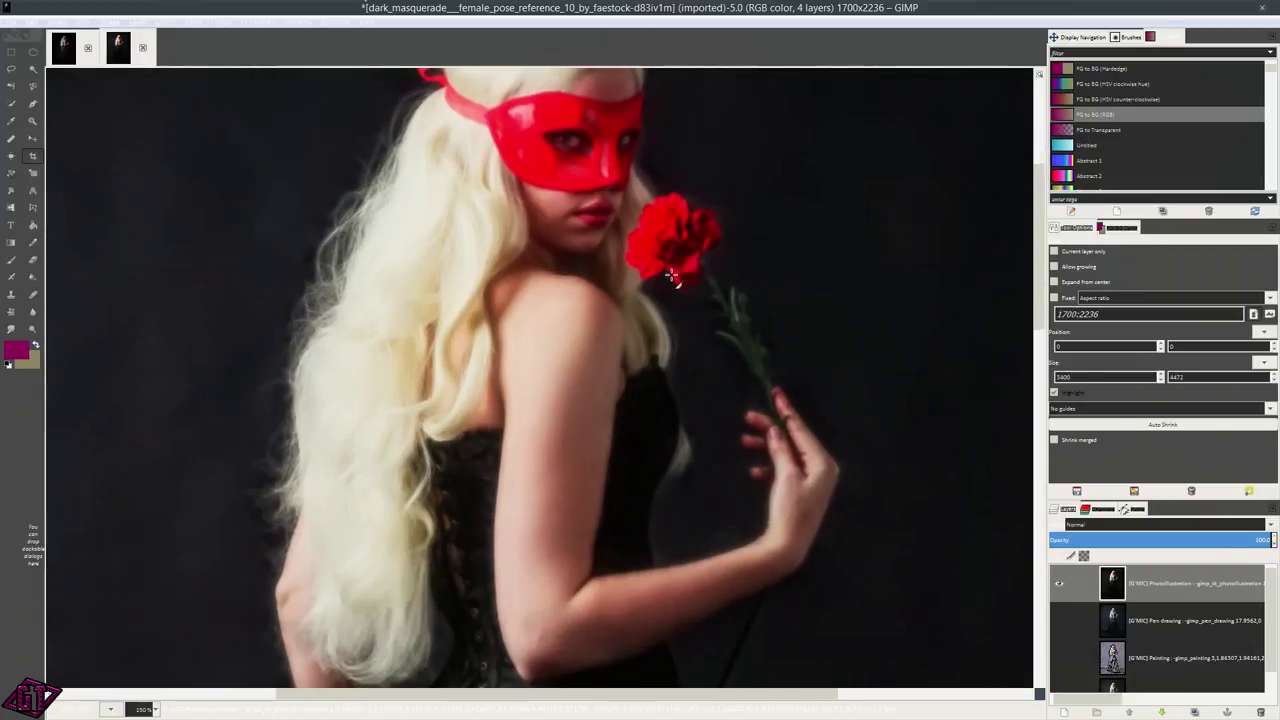
{"action": "scroll", "coordinate": [604, 266], "scroll_direction": "down", "scroll_amount": 1}
{"action": "scroll", "coordinate": [604, 268], "scroll_direction": "up", "scroll_amount": 1}
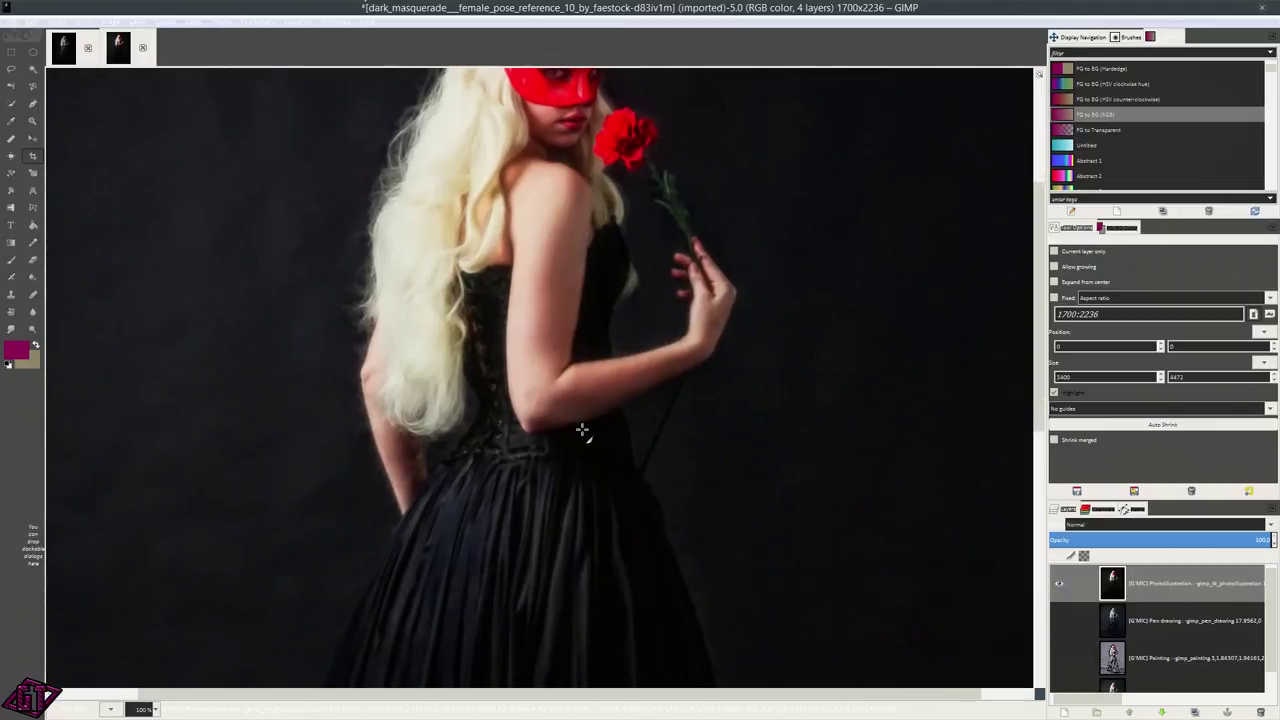
{"action": "scroll", "coordinate": [588, 276], "scroll_direction": "down", "scroll_amount": 2}
{"action": "scroll", "coordinate": [592, 300], "scroll_direction": "down", "scroll_amount": 1}
{"action": "scroll", "coordinate": [600, 312], "scroll_direction": "down", "scroll_amount": 1}
{"action": "scroll", "coordinate": [600, 288], "scroll_direction": "up", "scroll_amount": 2}
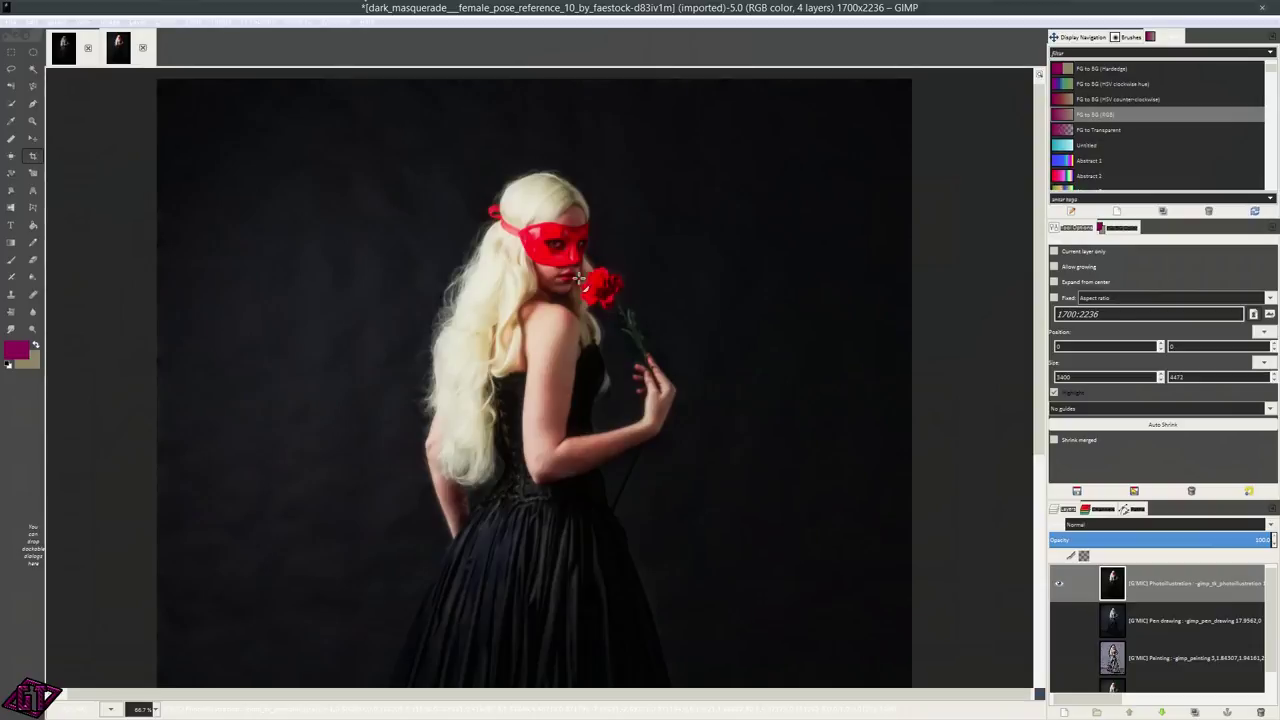
{"action": "scroll", "coordinate": [624, 606], "scroll_direction": "down", "scroll_amount": 4}
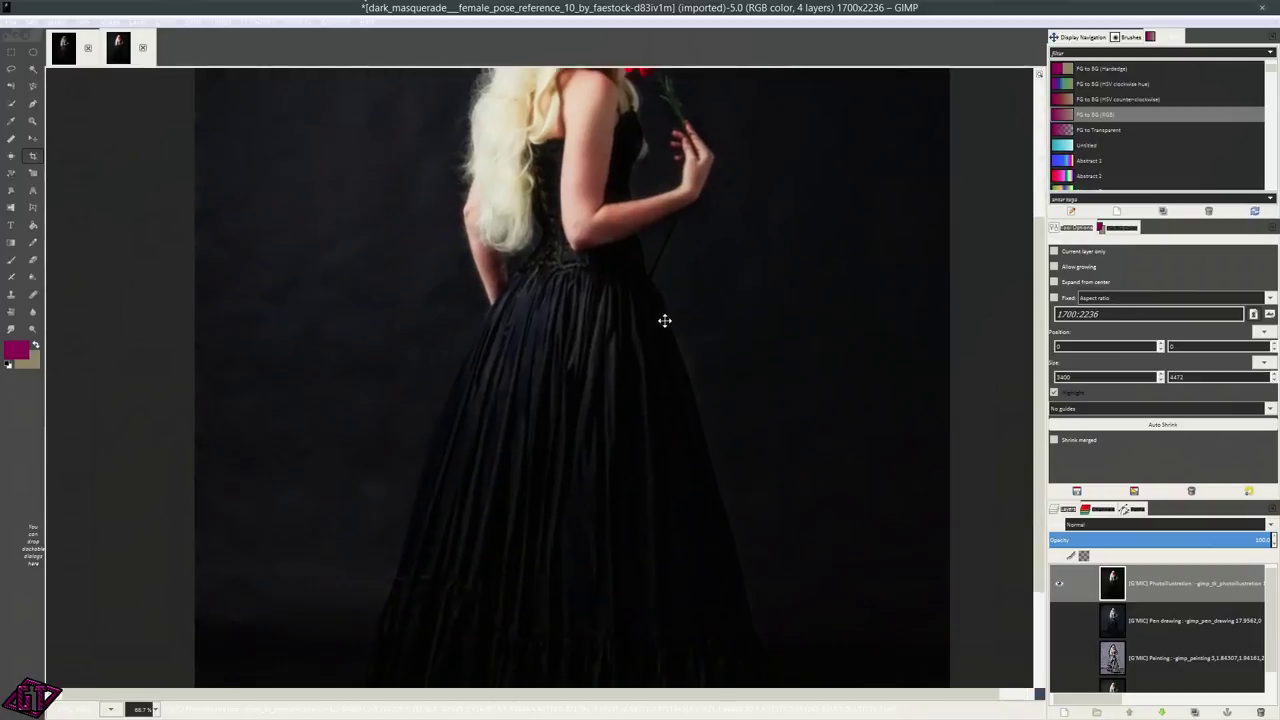
{"action": "key", "text": "minus"}
{"action": "scroll", "coordinate": [660, 357], "scroll_direction": "up", "scroll_amount": 1}
{"action": "scroll", "coordinate": [630, 372], "scroll_direction": "up", "scroll_amount": 1}
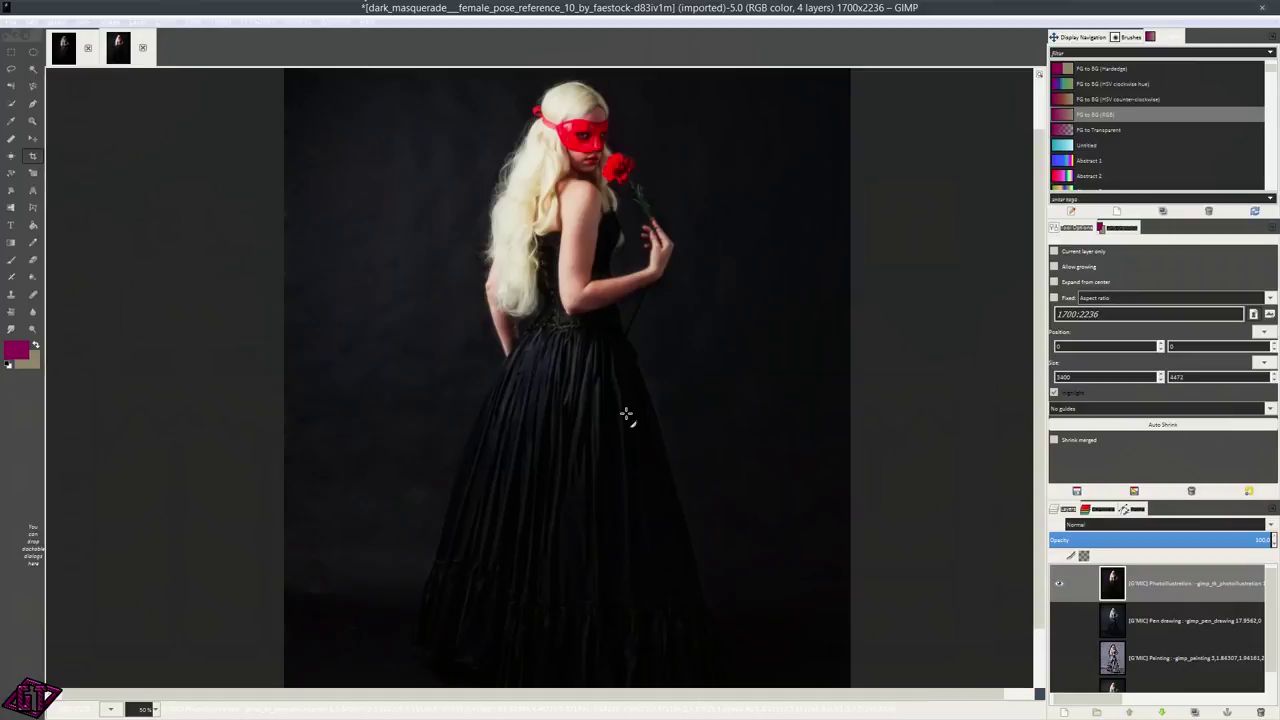
- Hide the Photoillustration layer and make the bottom original photo layer active
{"action": "left_click", "coordinate": [1058, 585]}
{"action": "scroll", "coordinate": [1175, 660], "scroll_direction": "down", "scroll_amount": 2}
{"action": "left_click", "coordinate": [1160, 684]}
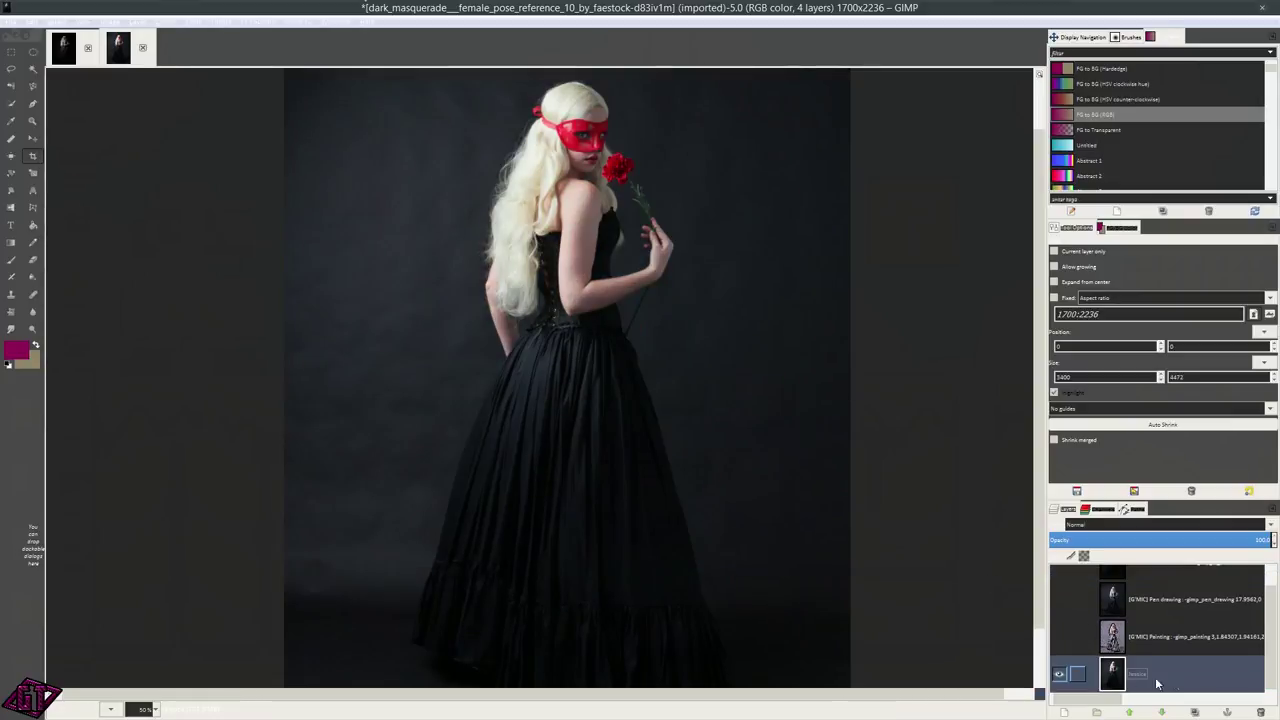
{"action": "left_click", "coordinate": [220, 27]}
- Select G'MIC's Polygonize filter and pan the preview over the corset, hair and masked face
{"action": "left_click", "coordinate": [272, 441]}
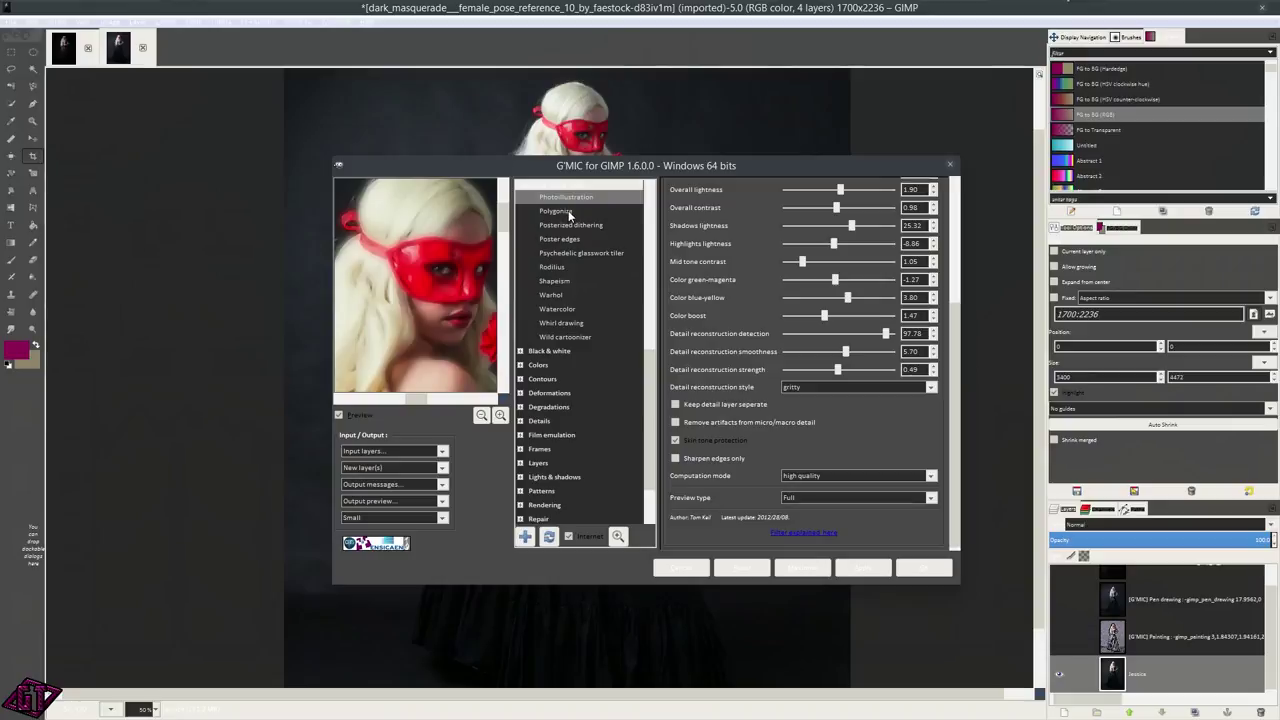
{"action": "left_click", "coordinate": [568, 213]}
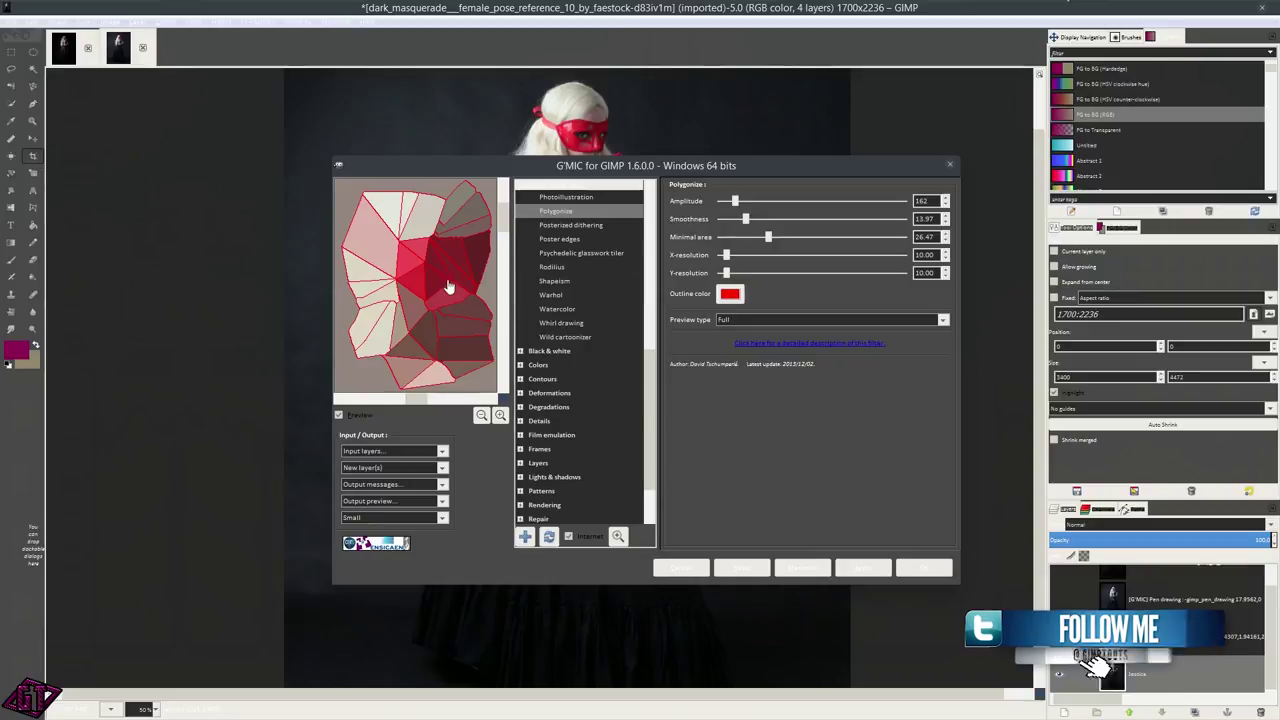
{"action": "left_click_drag", "start_coordinate": [496, 394], "coordinate": [501, 414]}
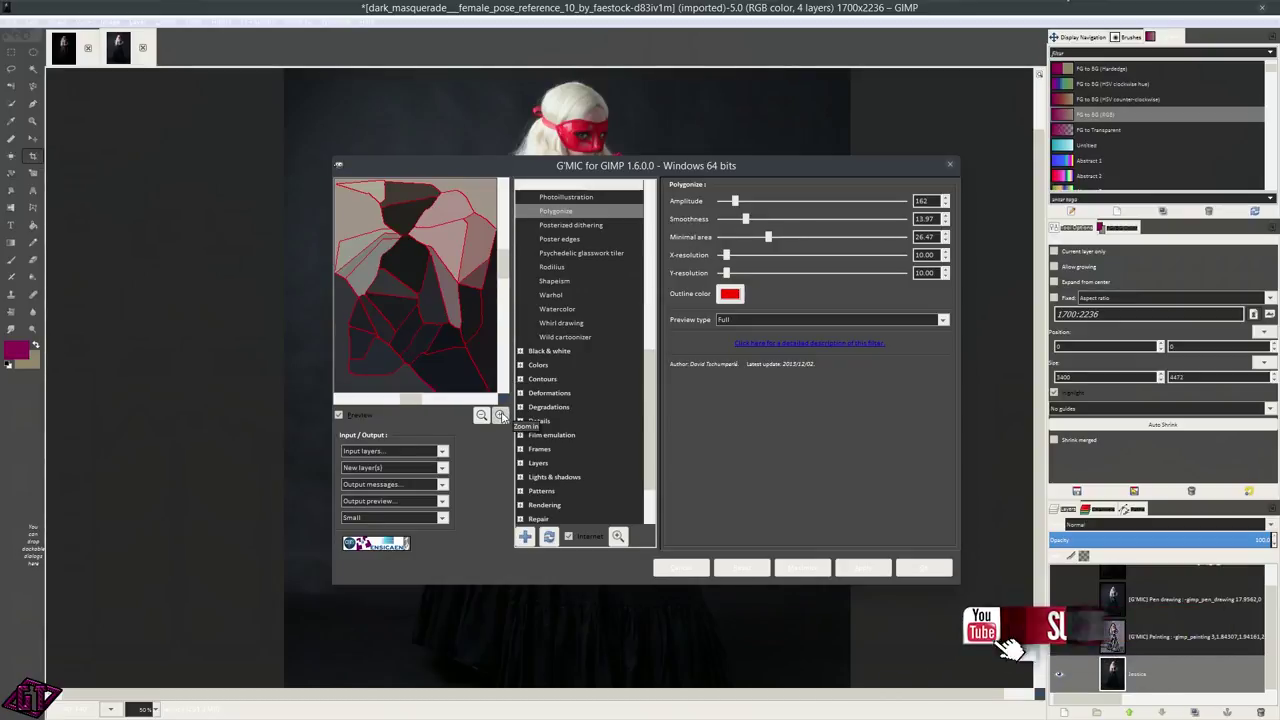
{"action": "left_click", "coordinate": [478, 414]}
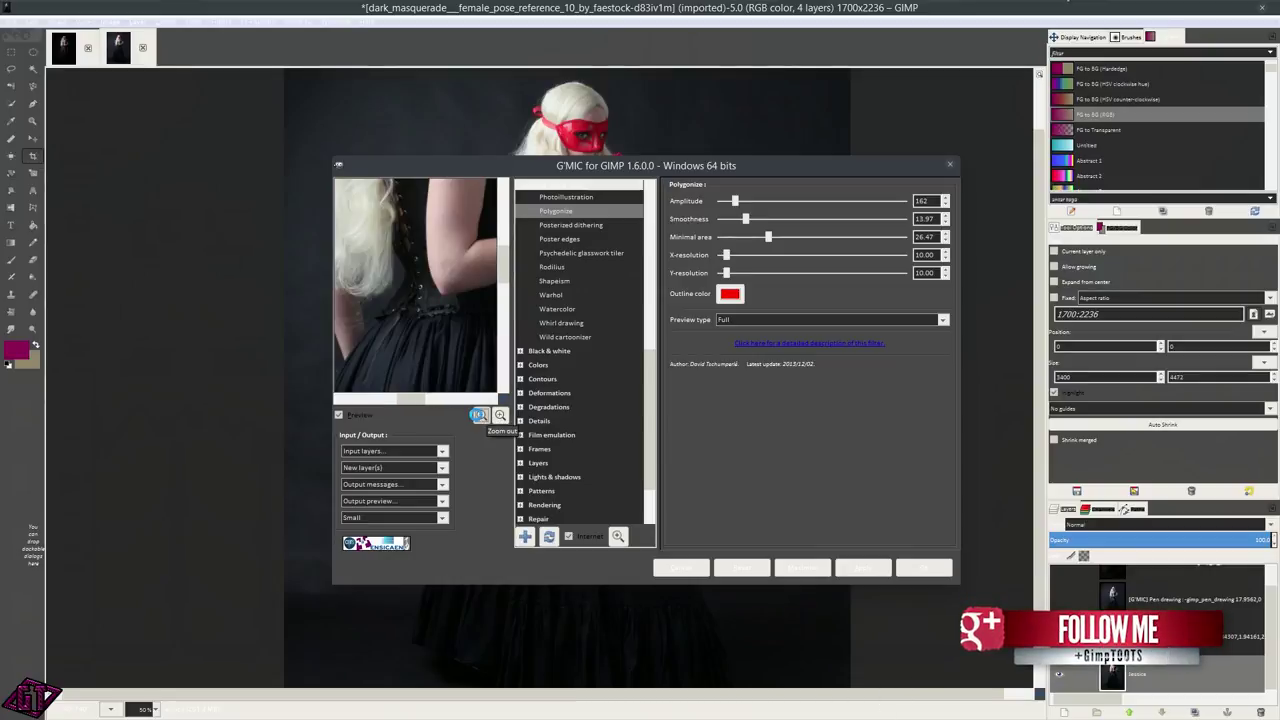
{"action": "left_click_drag", "start_coordinate": [425, 229], "coordinate": [425, 268]}
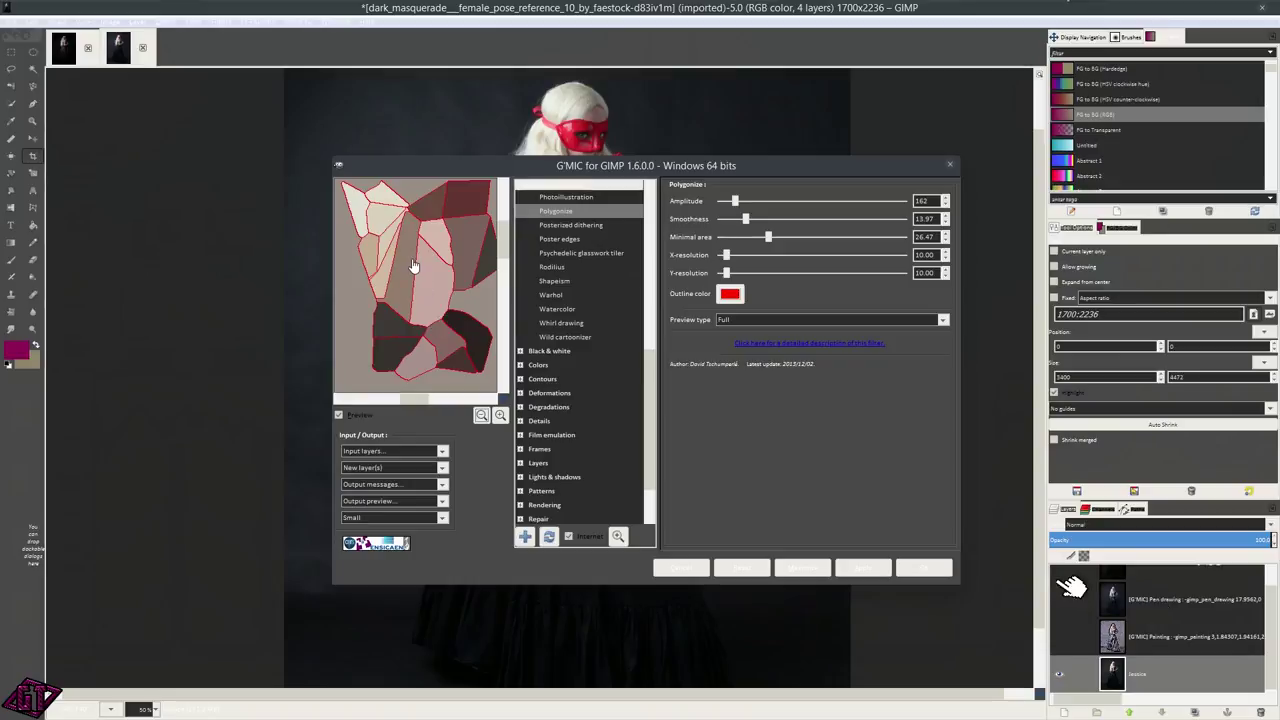
{"action": "left_click_drag", "start_coordinate": [413, 265], "coordinate": [425, 323]}
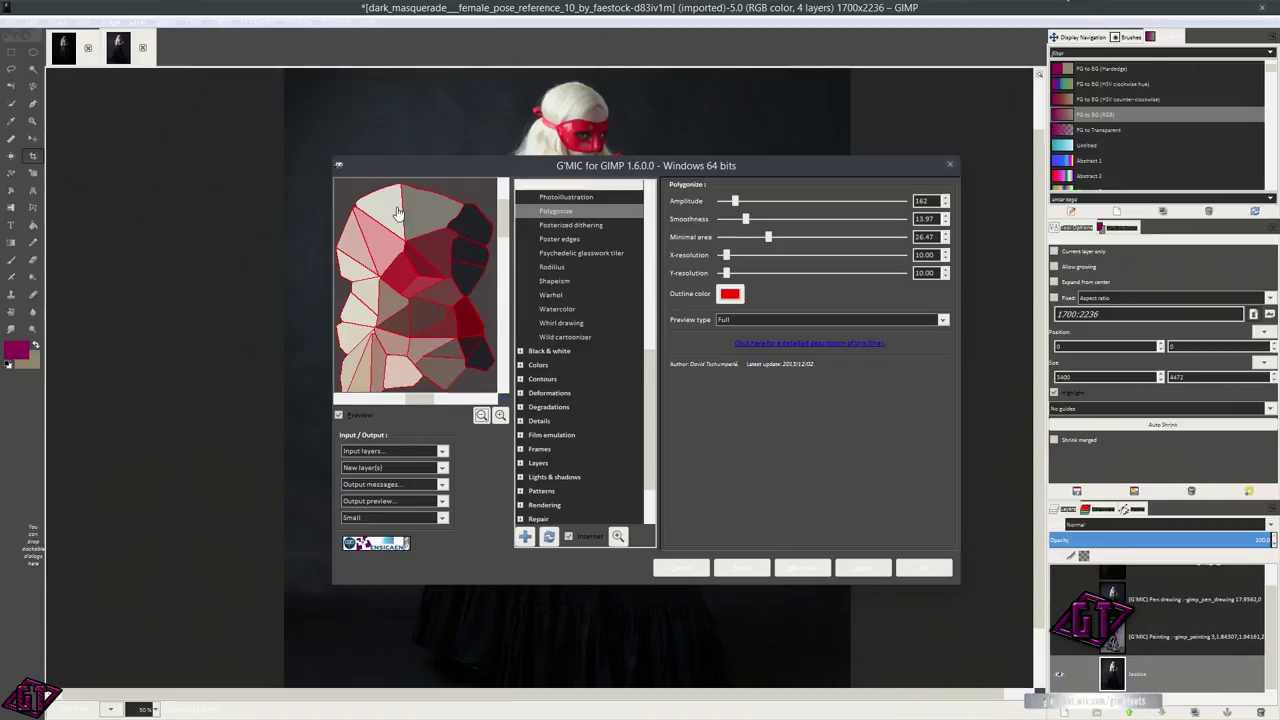
{"action": "left_click", "coordinate": [502, 413]}
{"action": "left_click", "coordinate": [484, 416]}
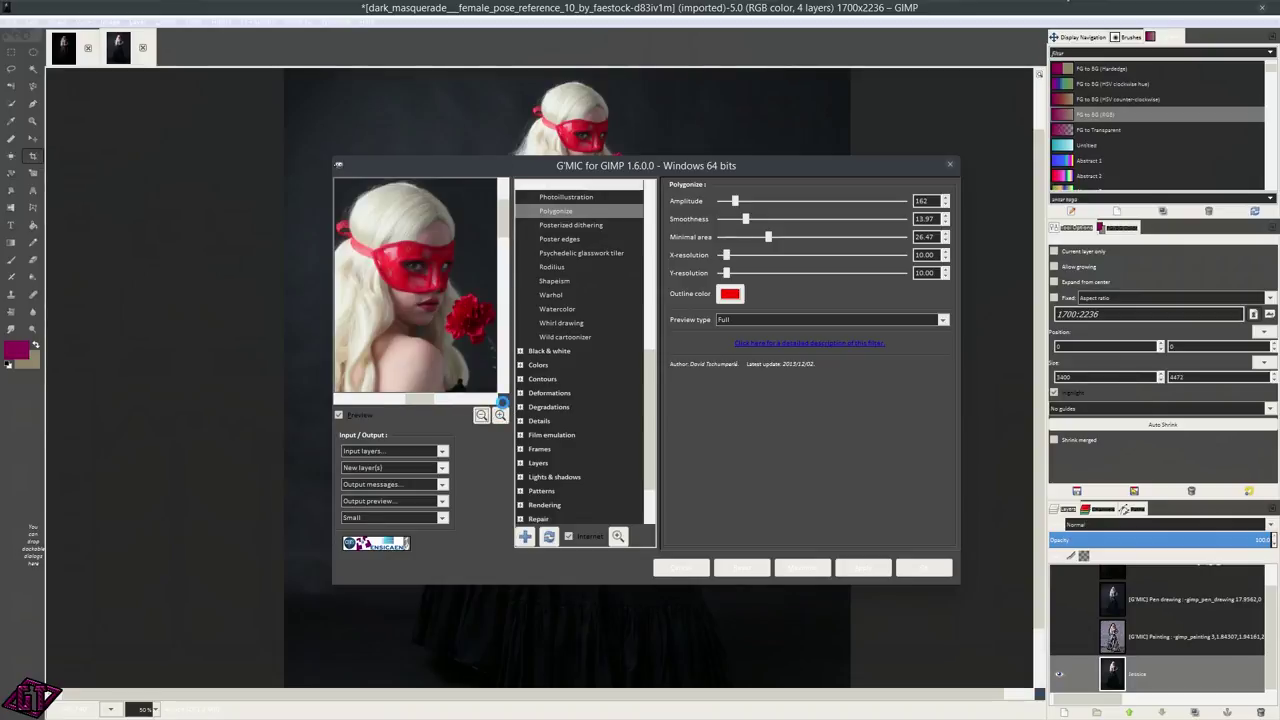
- Move Polygonize Amplitude from 162 to 489, Smoothness to 10.95, Minimal area to 39.78
{"action": "left_click_drag", "start_coordinate": [506, 406], "coordinate": [504, 400]}
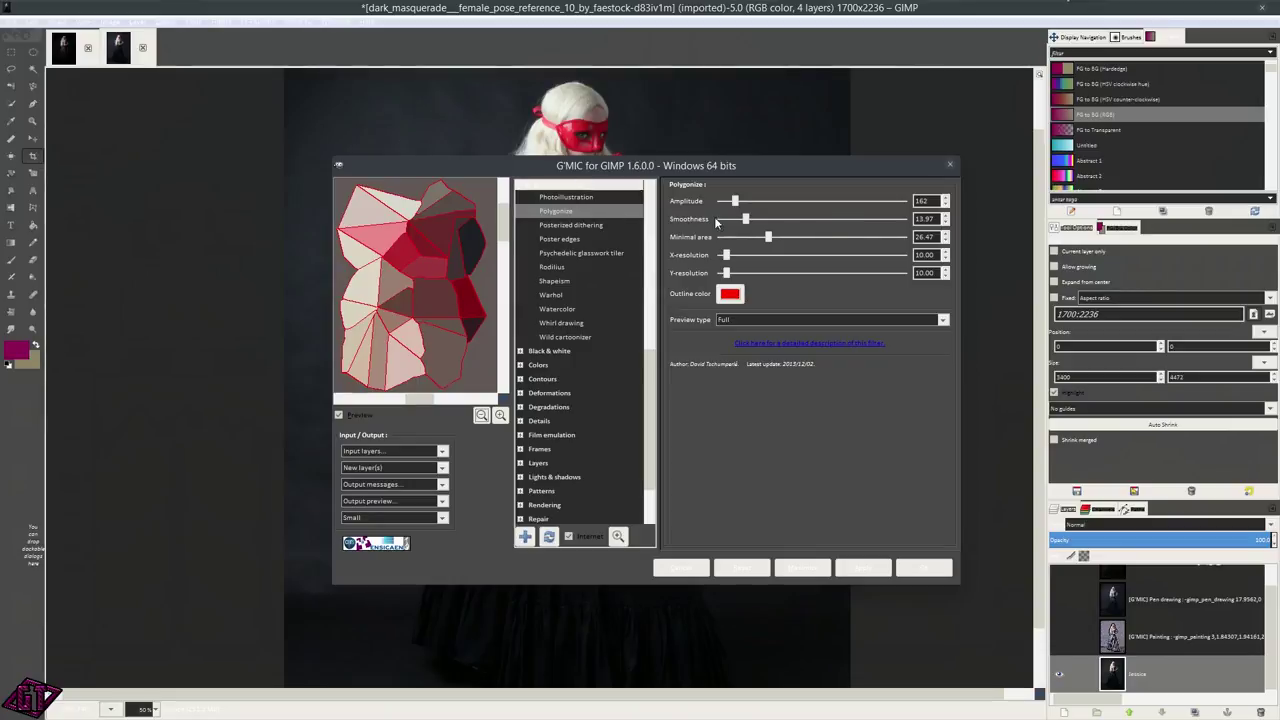
{"action": "left_click_drag", "start_coordinate": [737, 201], "coordinate": [796, 227]}
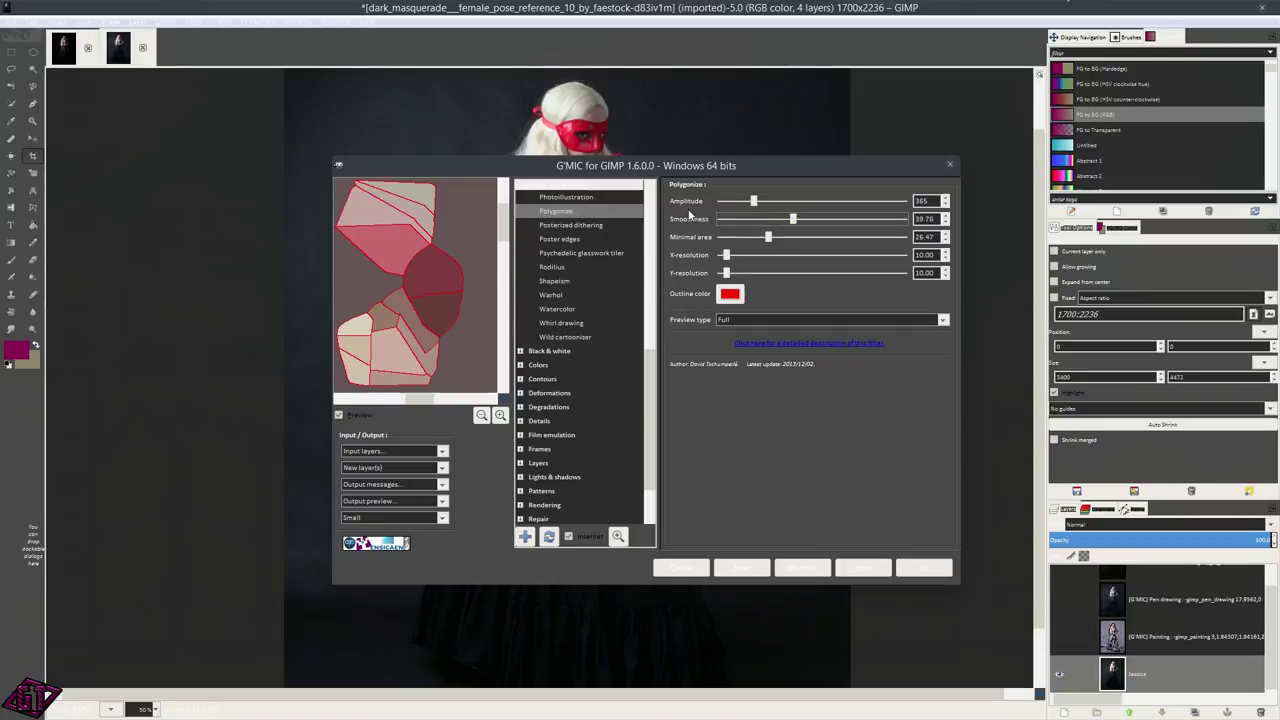
{"action": "left_click_drag", "start_coordinate": [793, 220], "coordinate": [744, 222]}
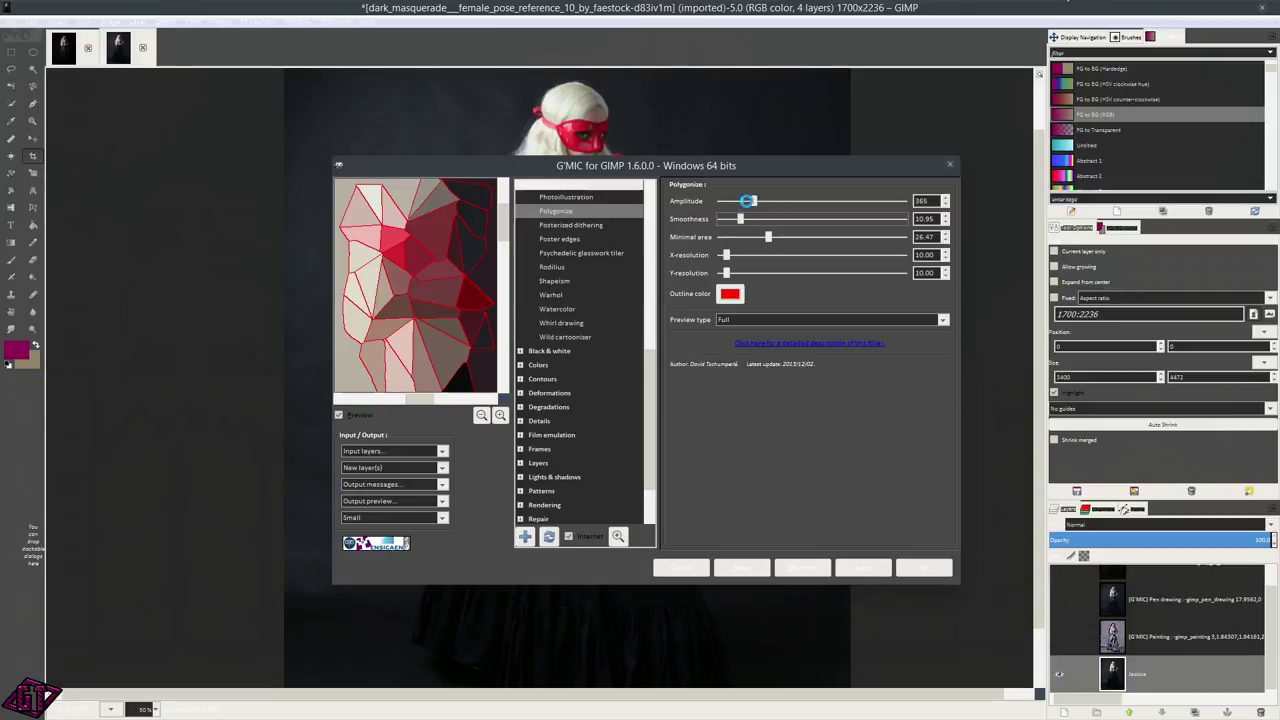
{"action": "left_click_drag", "start_coordinate": [754, 201], "coordinate": [808, 203]}
{"action": "left_click_drag", "start_coordinate": [430, 190], "coordinate": [487, 40]}
{"action": "left_click_drag", "start_coordinate": [429, 366], "coordinate": [407, 288]}
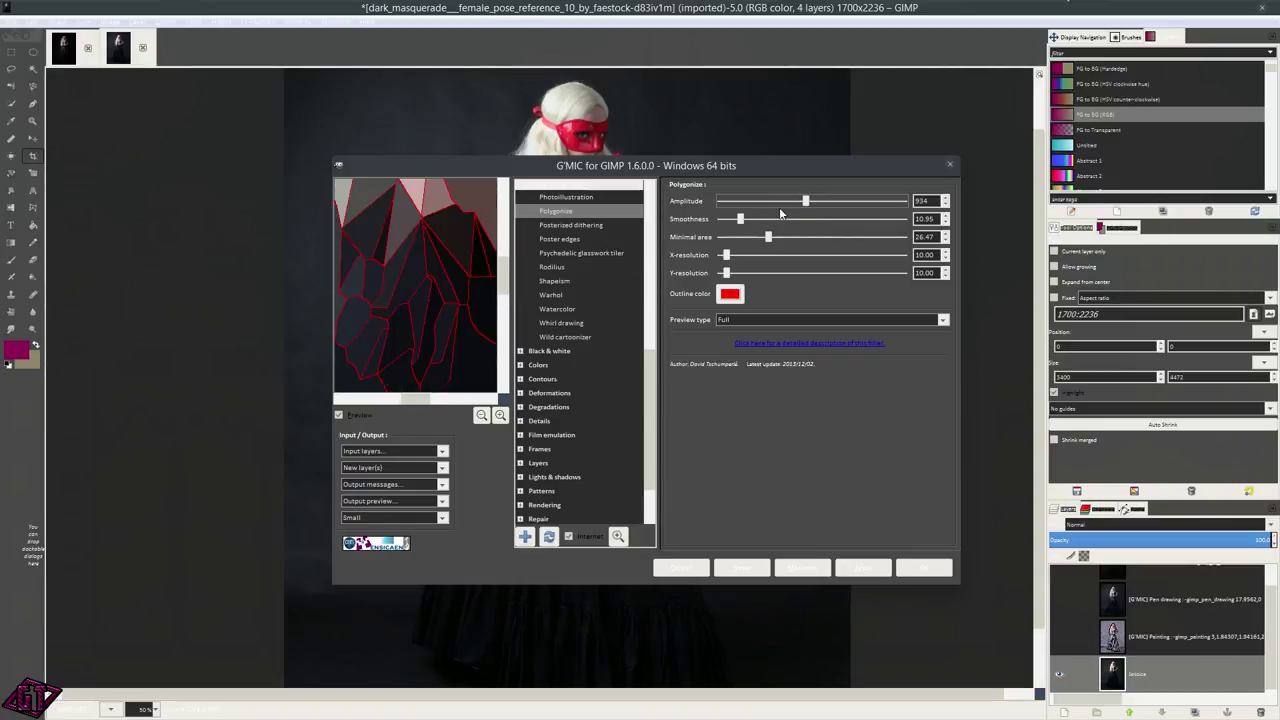
{"action": "left_click_drag", "start_coordinate": [809, 201], "coordinate": [767, 202]}
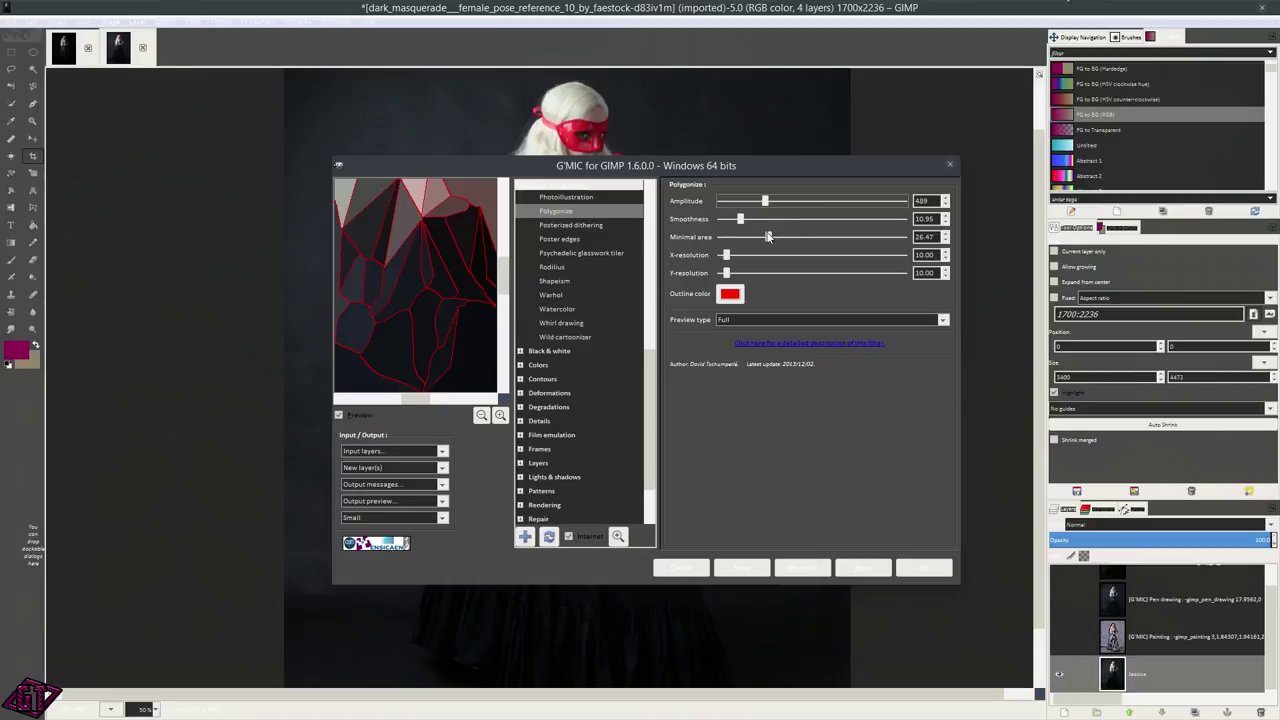
{"action": "left_click_drag", "start_coordinate": [768, 237], "coordinate": [797, 242]}
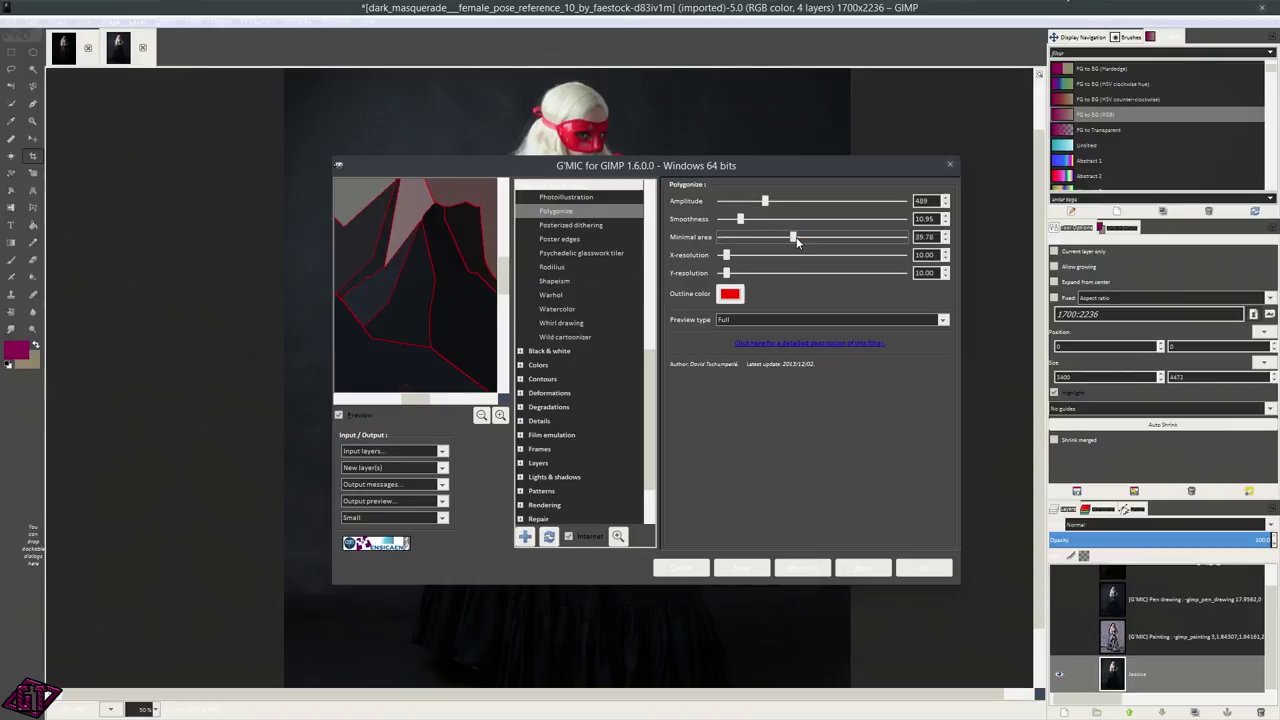
- Reset Polygonize to its default settings and frame the shoulder area in the preview
{"action": "left_click", "coordinate": [738, 568]}
{"action": "left_click_drag", "start_coordinate": [420, 222], "coordinate": [423, 563]}
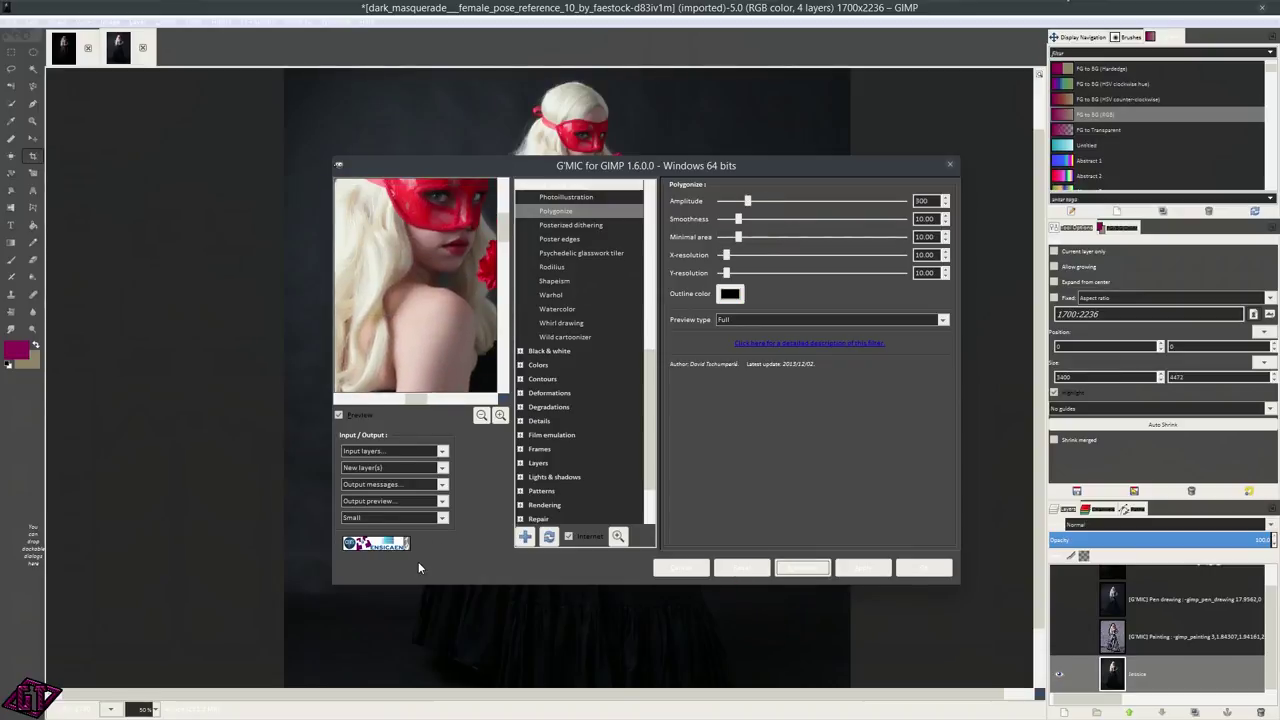
{"action": "mouse_move", "coordinate": [450, 290]}
{"action": "left_mouse_down"}
{"action": "mouse_move", "coordinate": [442, 302]}
{"action": "mouse_move", "coordinate": [437, 292]}
{"action": "left_mouse_up"}
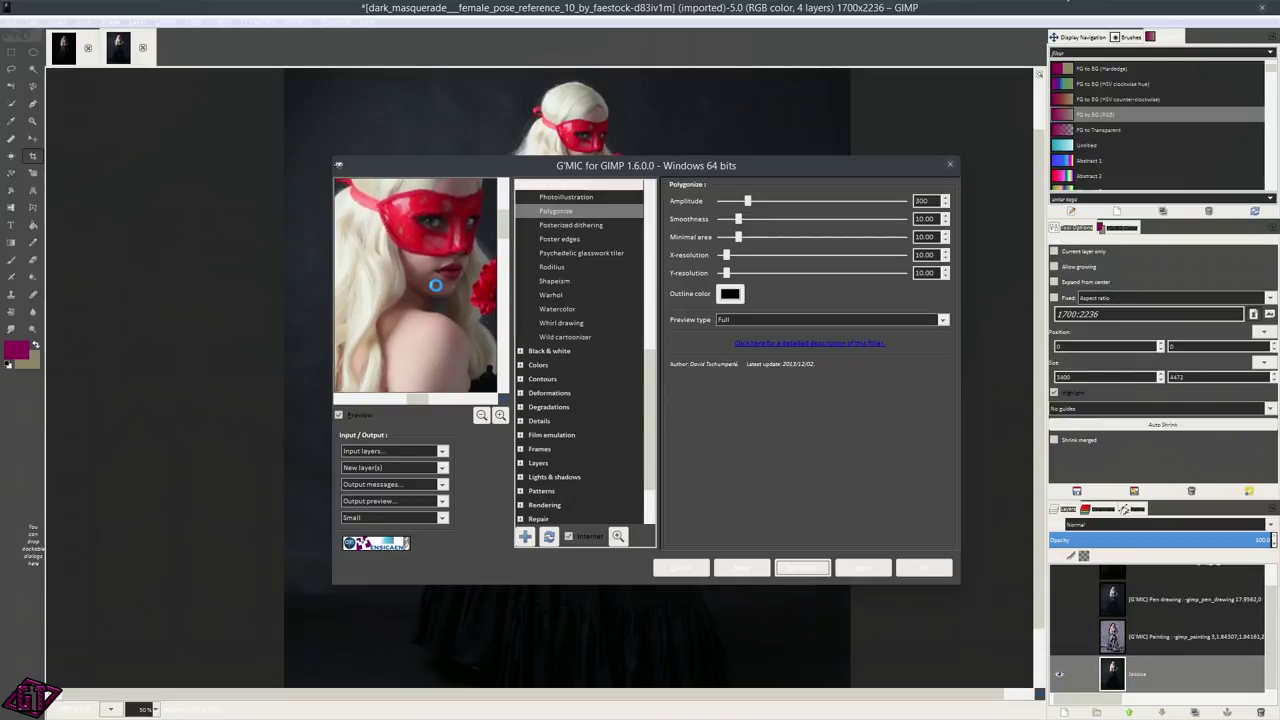
{"action": "scroll", "coordinate": [436, 255], "scroll_direction": "up", "scroll_amount": 2}
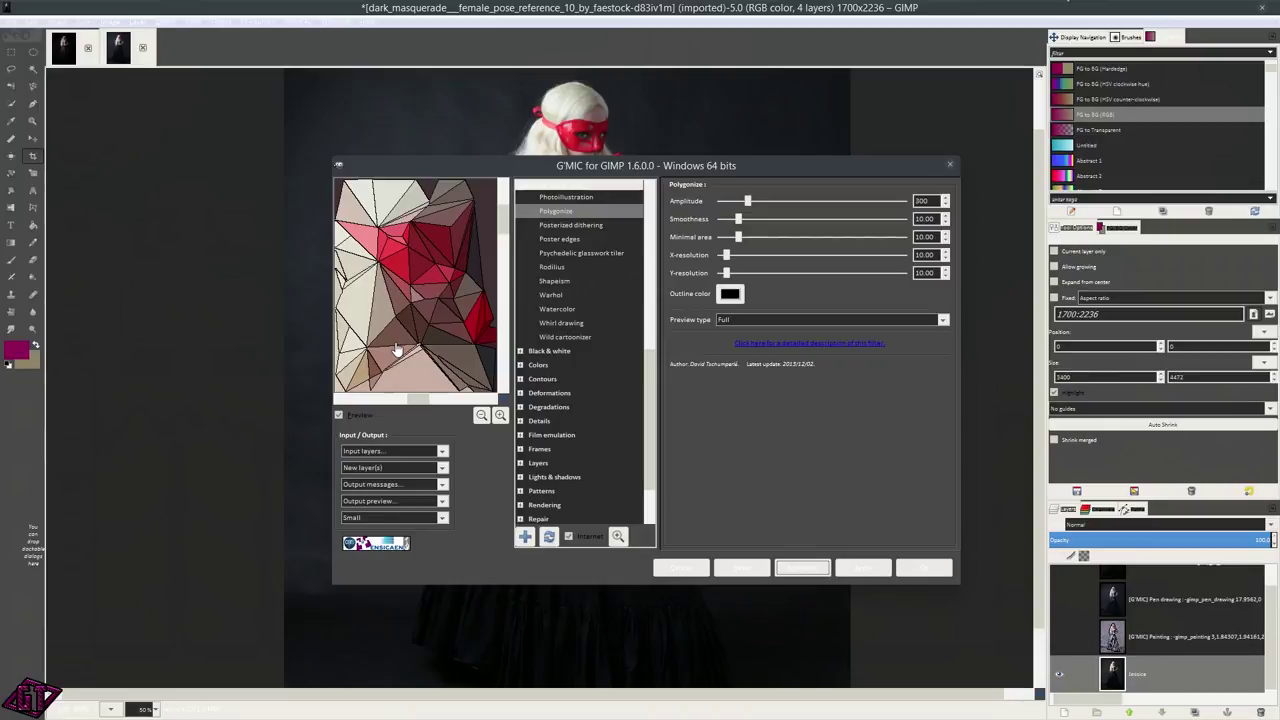
- Retune Polygonize to Amplitude 788, Minimal area 11.68, X-resolution 39.16, Y-resolution 19.61
{"action": "left_click_drag", "start_coordinate": [748, 201], "coordinate": [838, 243]}
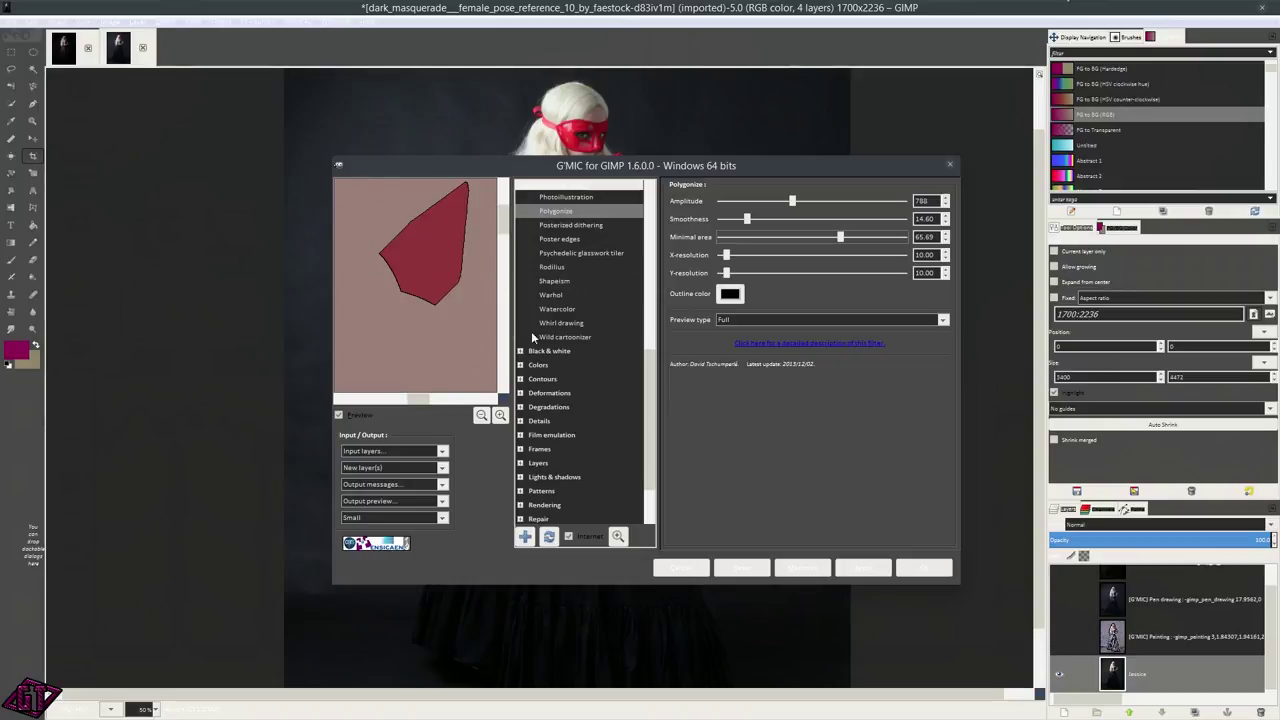
{"action": "left_click_drag", "start_coordinate": [840, 236], "coordinate": [741, 238]}
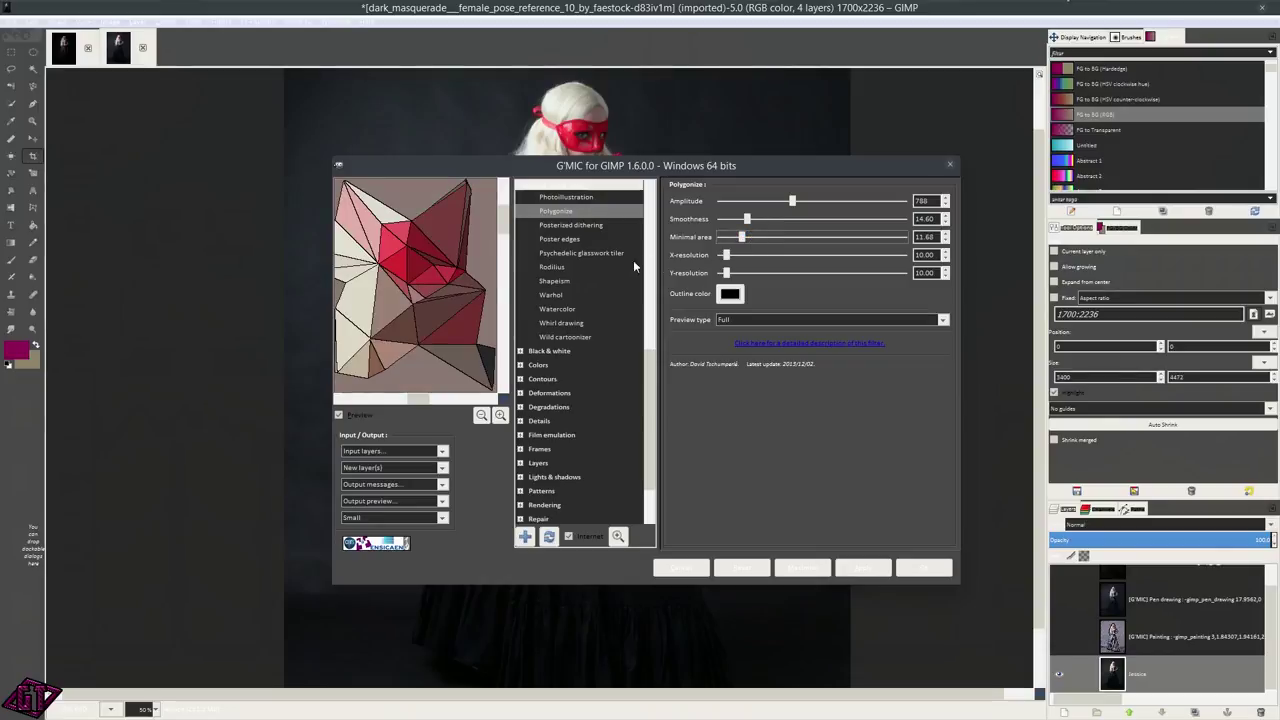
{"action": "left_click_drag", "start_coordinate": [726, 255], "coordinate": [791, 255]}
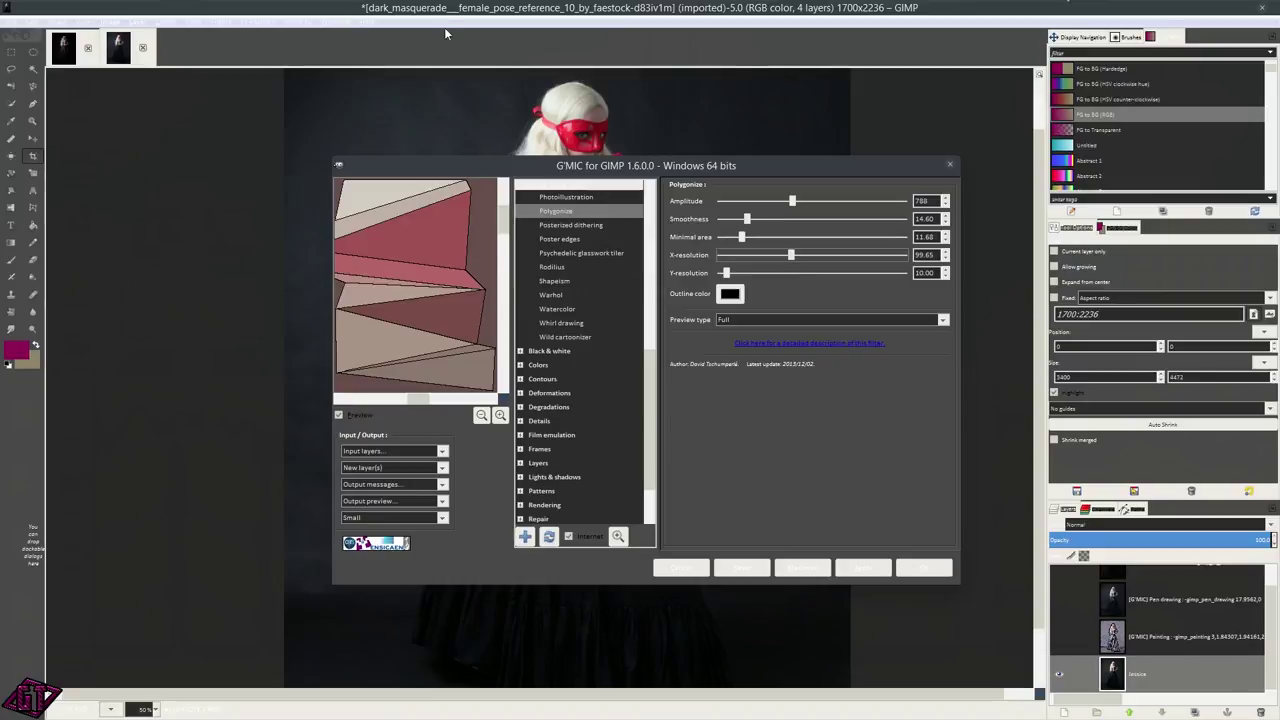
{"action": "left_click_drag", "start_coordinate": [727, 276], "coordinate": [782, 272]}
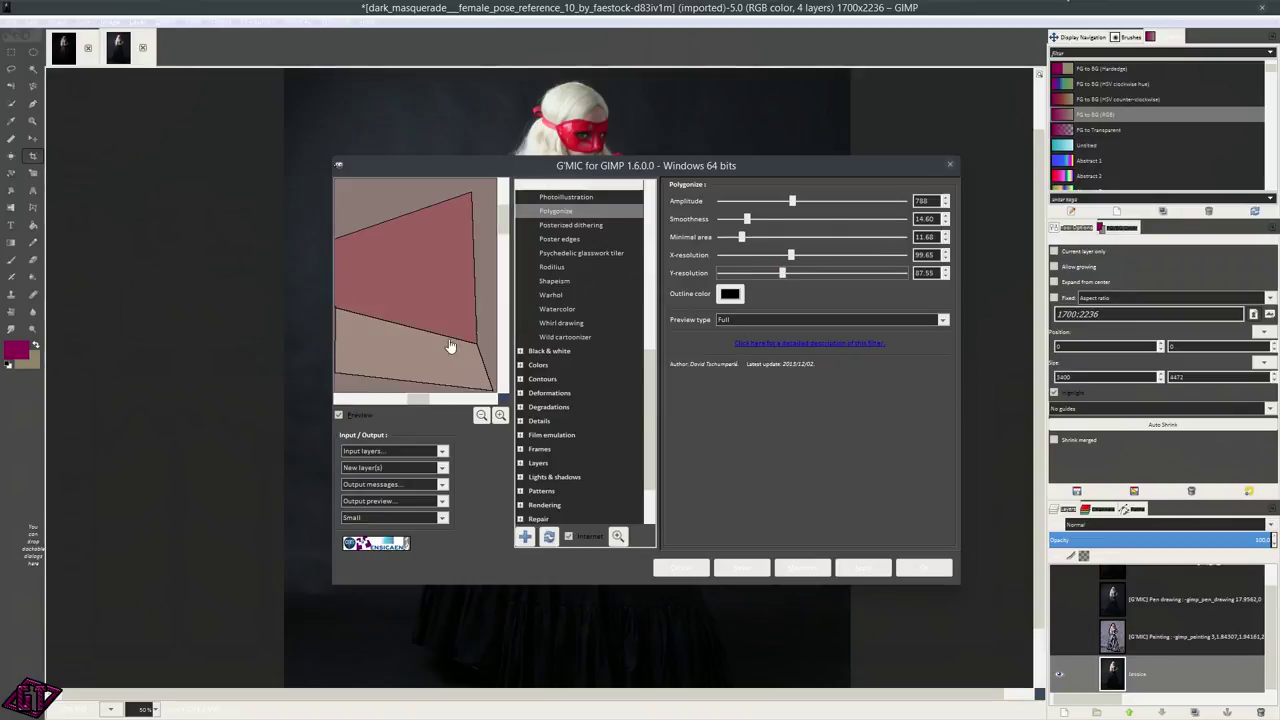
{"action": "left_click_drag", "start_coordinate": [782, 273], "coordinate": [752, 258]}
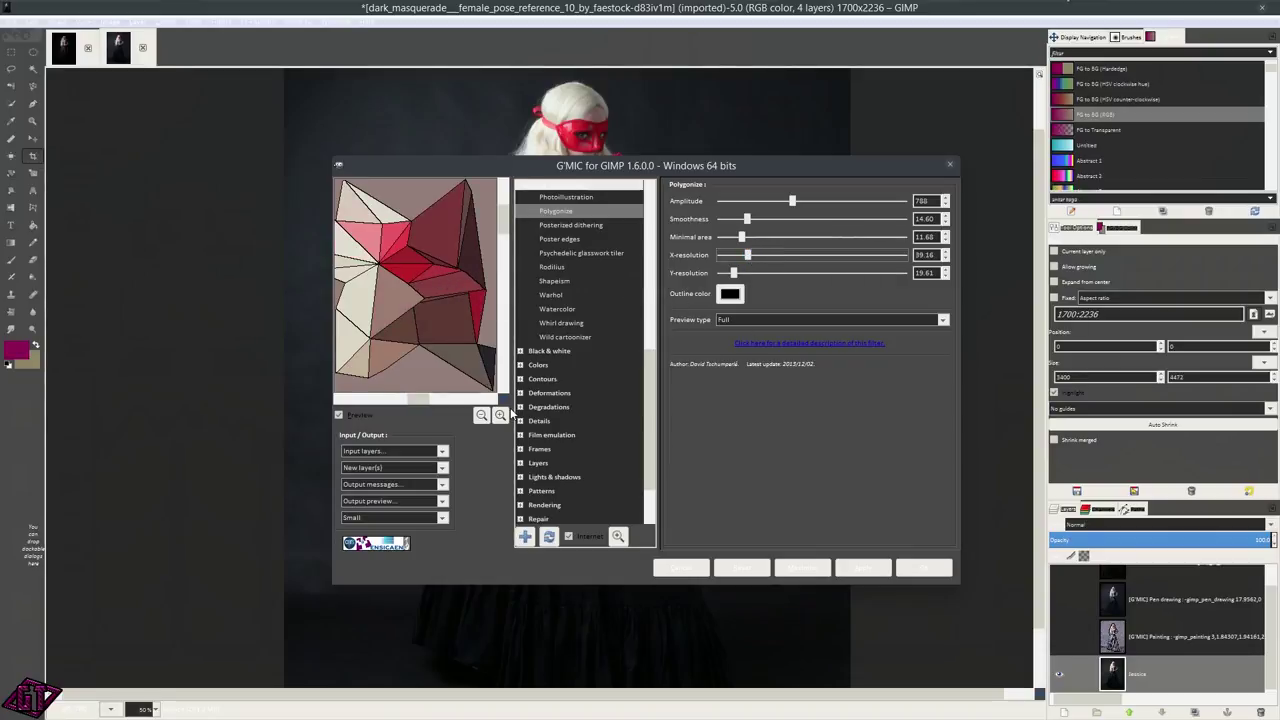
{"action": "left_click_drag", "start_coordinate": [416, 252], "coordinate": [441, 181]}
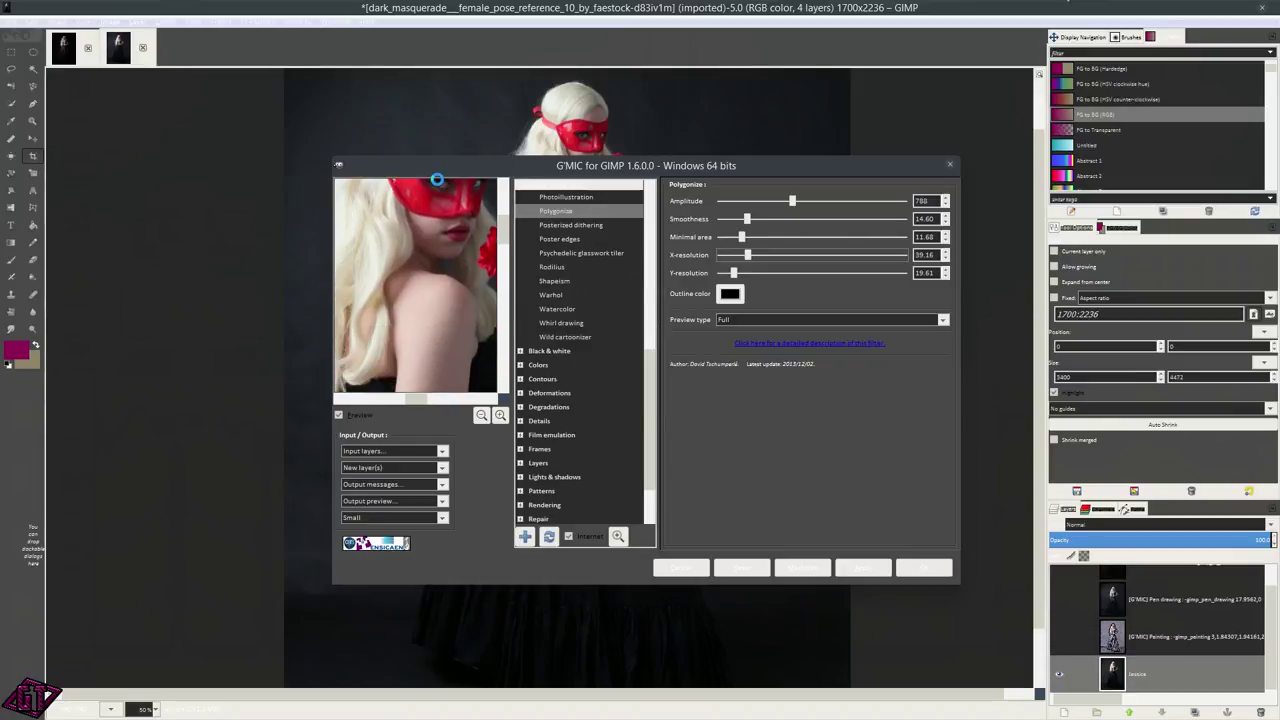
{"action": "left_click", "coordinate": [730, 294]}
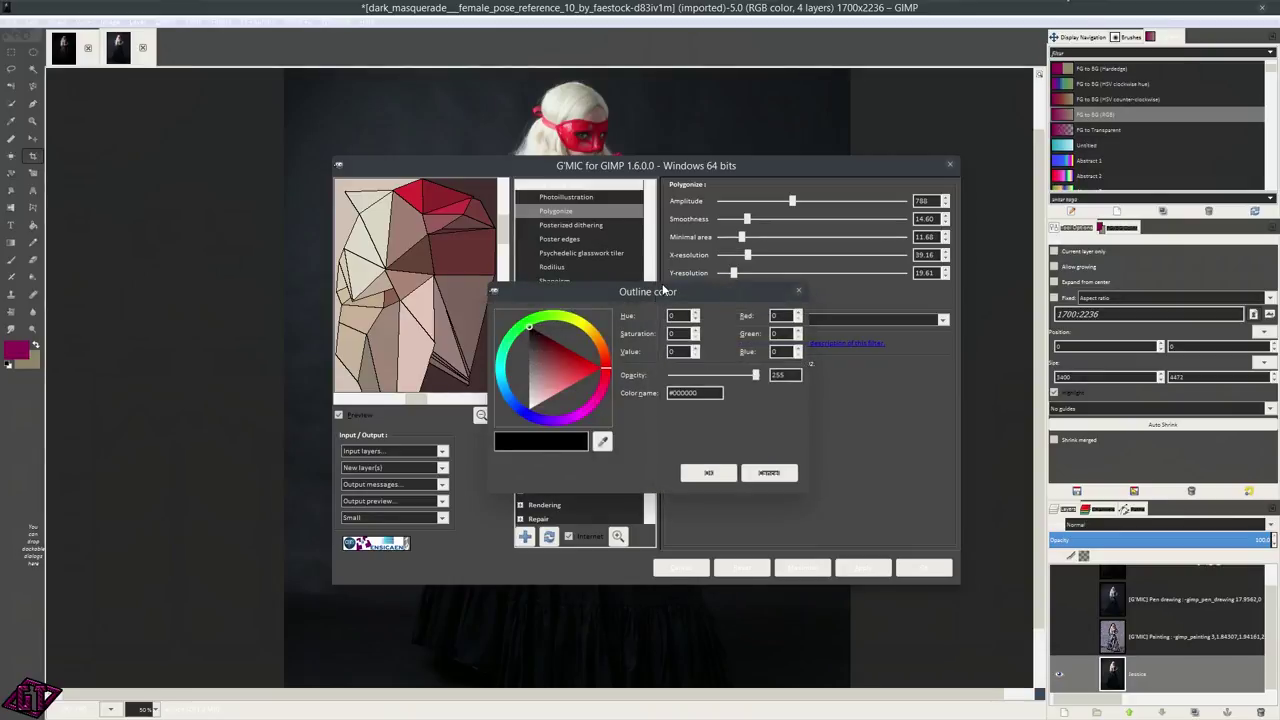
- Change the Polygonize outline colour to pure red #FF0000 and apply it as a new layer
{"action": "left_click_drag", "start_coordinate": [624, 297], "coordinate": [717, 150]}
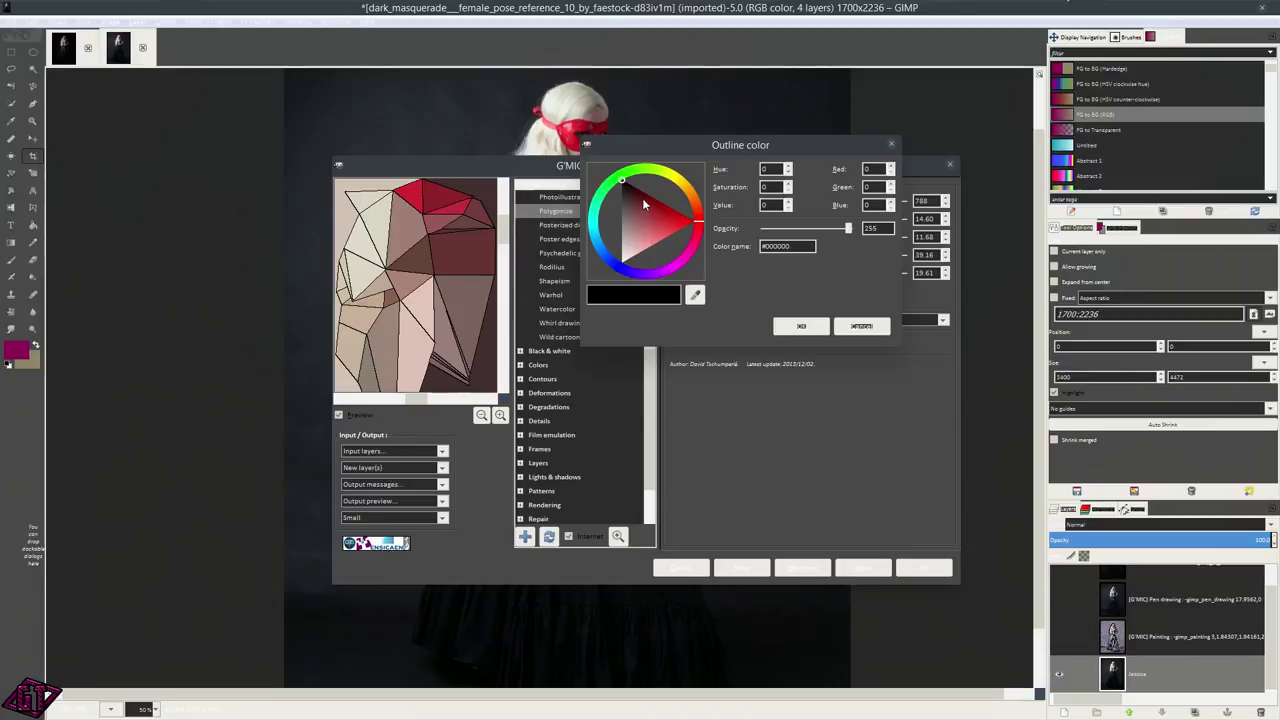
{"action": "left_click_drag", "start_coordinate": [642, 198], "coordinate": [715, 228]}
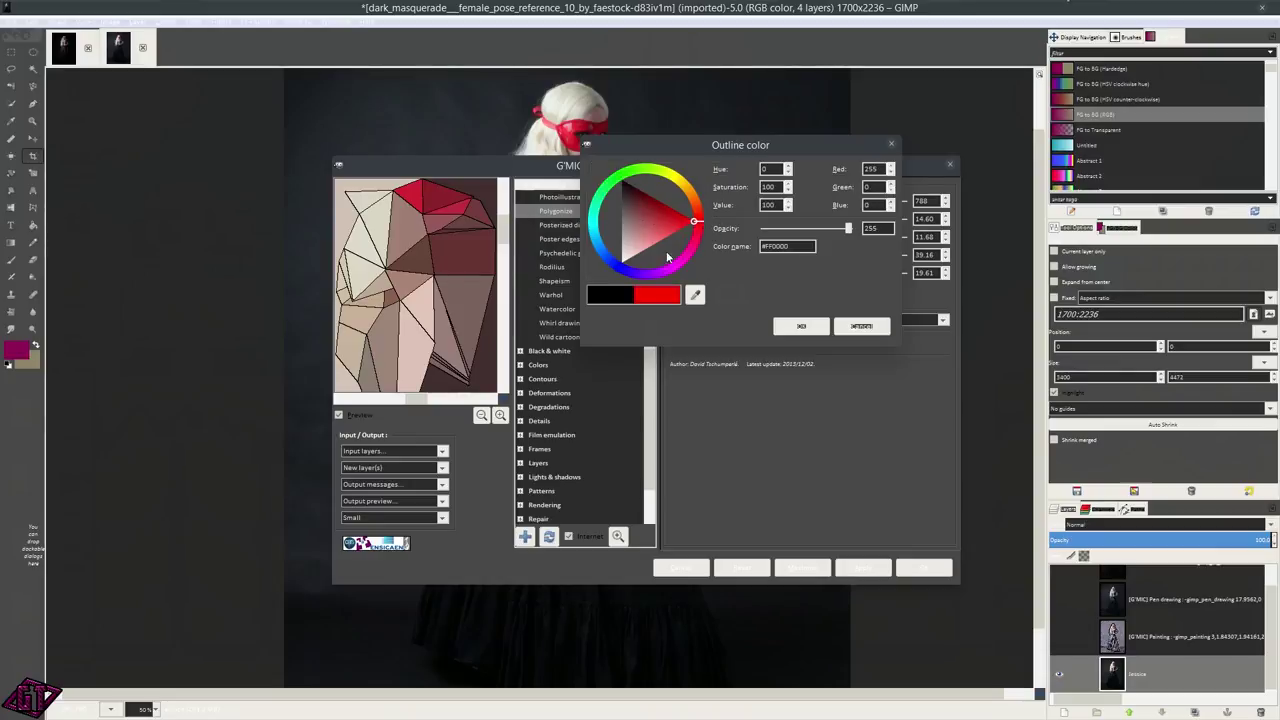
{"action": "left_click", "coordinate": [801, 326]}
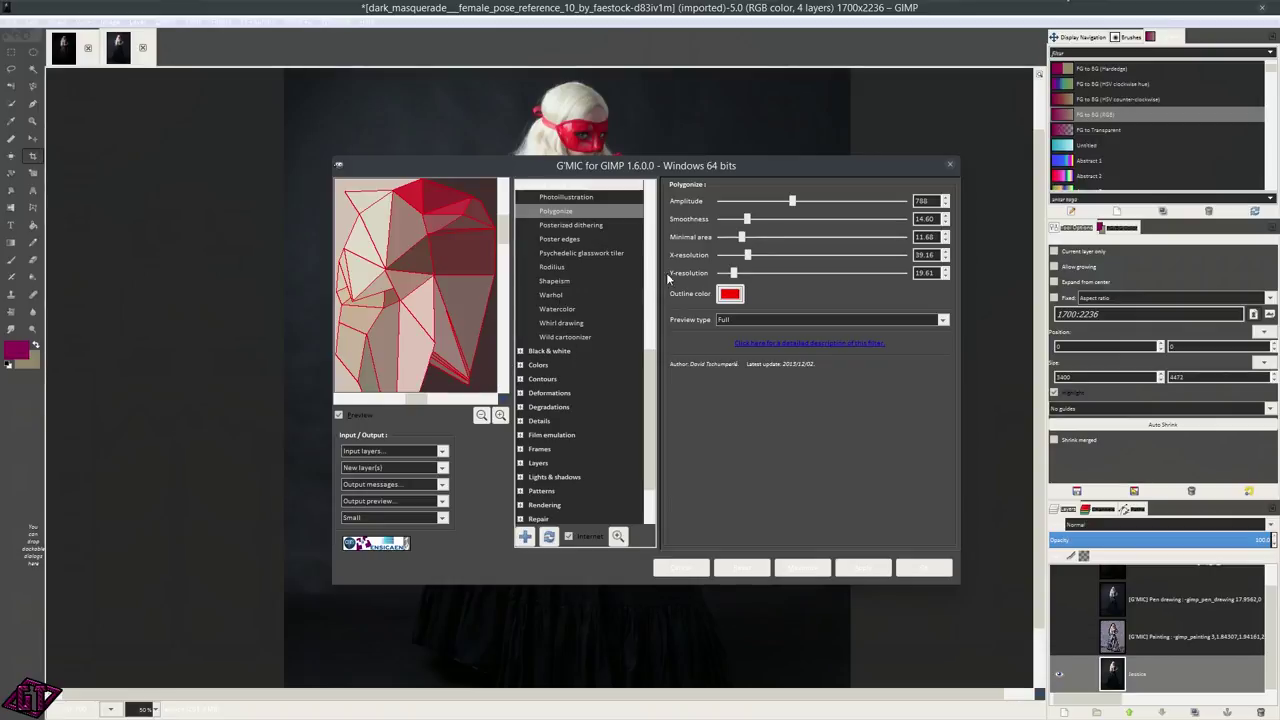
{"action": "left_click", "coordinate": [862, 568]}
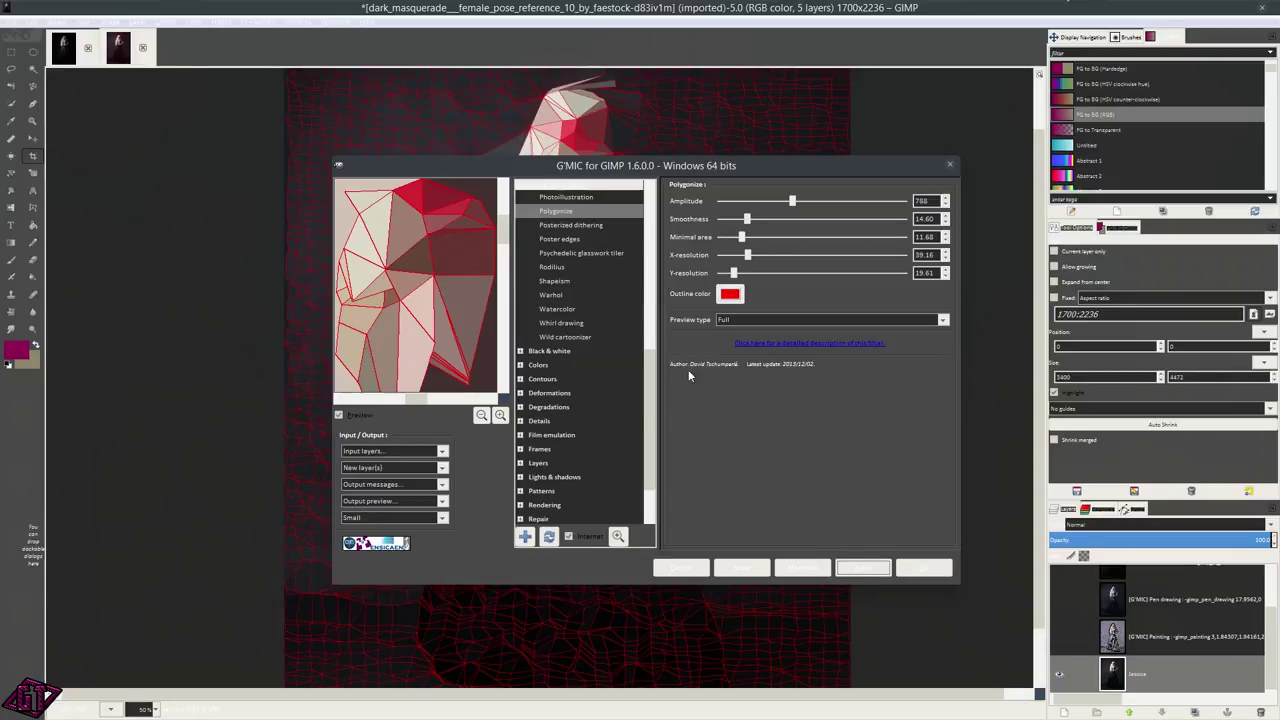
{"action": "left_click", "coordinate": [678, 570]}
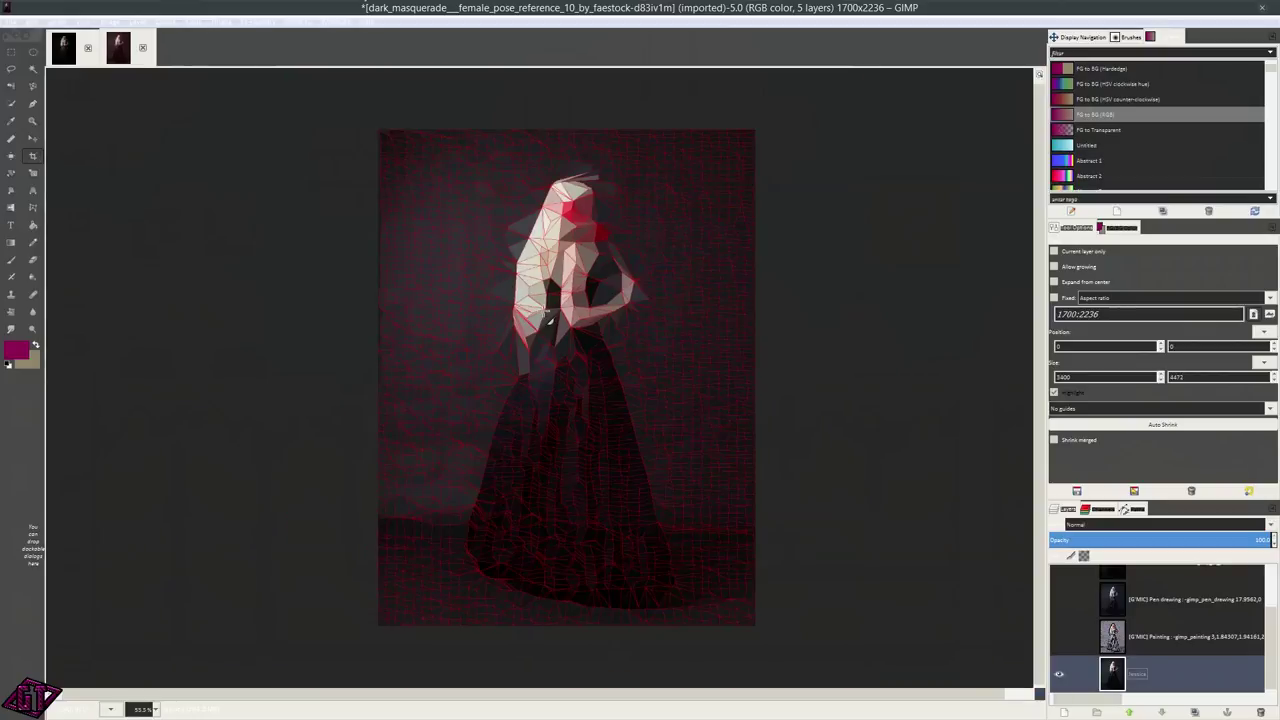
{"action": "scroll", "coordinate": [586, 243], "scroll_direction": "up", "scroll_amount": 1}
{"action": "scroll", "coordinate": [606, 443], "scroll_direction": "down", "scroll_amount": 2}
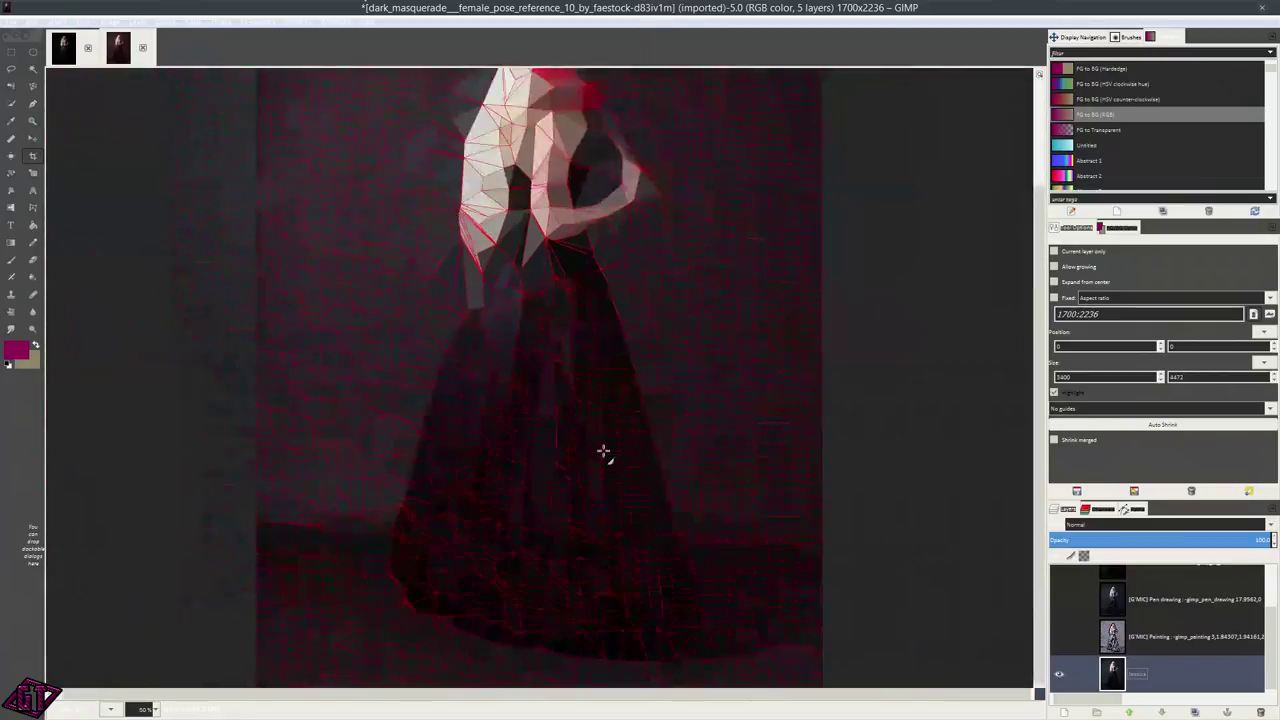
{"action": "scroll", "coordinate": [603, 446], "scroll_direction": "up", "scroll_amount": 2}
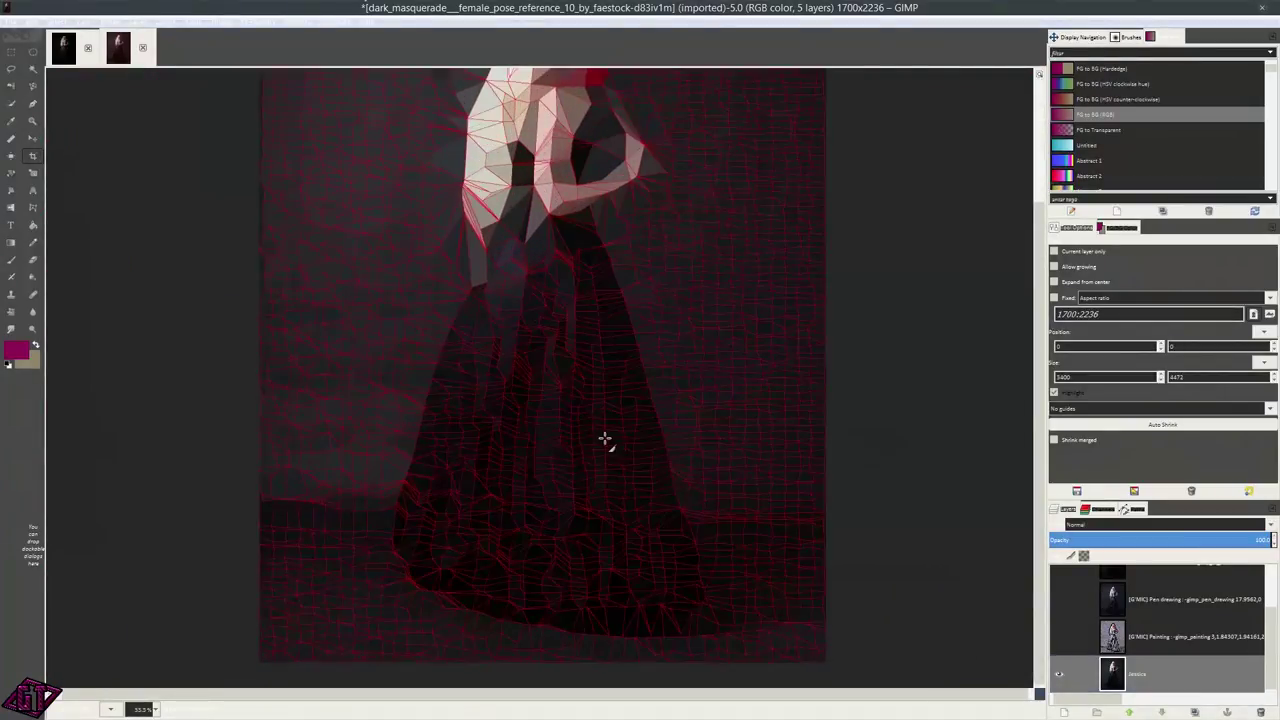
{"action": "scroll", "coordinate": [643, 166], "scroll_direction": "down", "scroll_amount": 2}
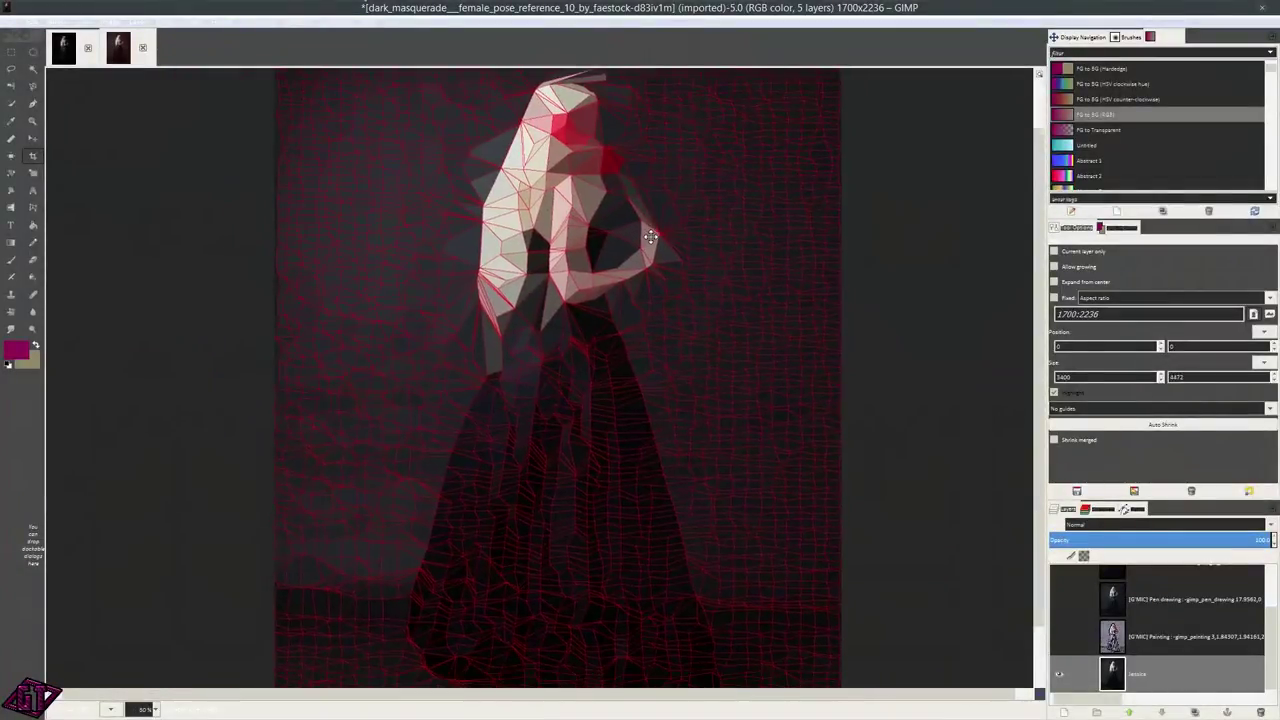
{"action": "scroll", "coordinate": [597, 235], "scroll_direction": "up", "scroll_amount": 3}
{"action": "scroll", "coordinate": [593, 243], "scroll_direction": "down", "scroll_amount": 3}
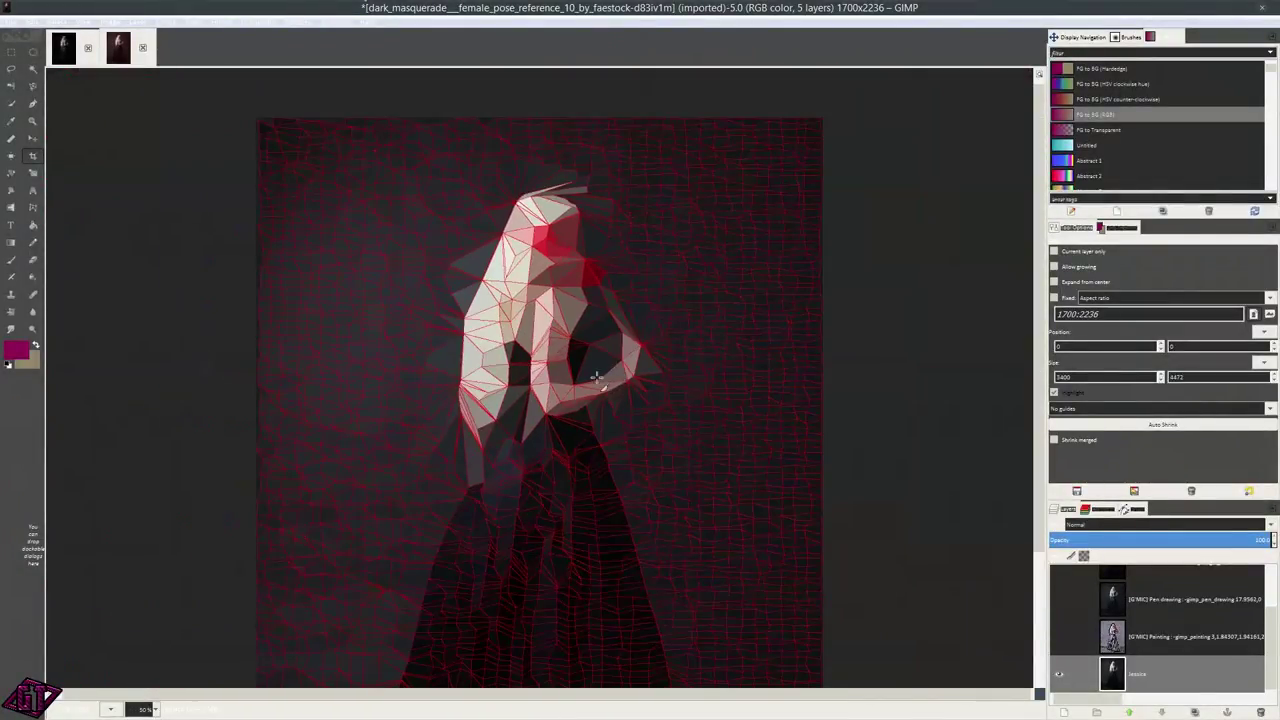
{"action": "scroll", "coordinate": [580, 300], "scroll_direction": "up", "scroll_amount": 5}
{"action": "scroll", "coordinate": [565, 201], "scroll_direction": "down", "scroll_amount": 2}
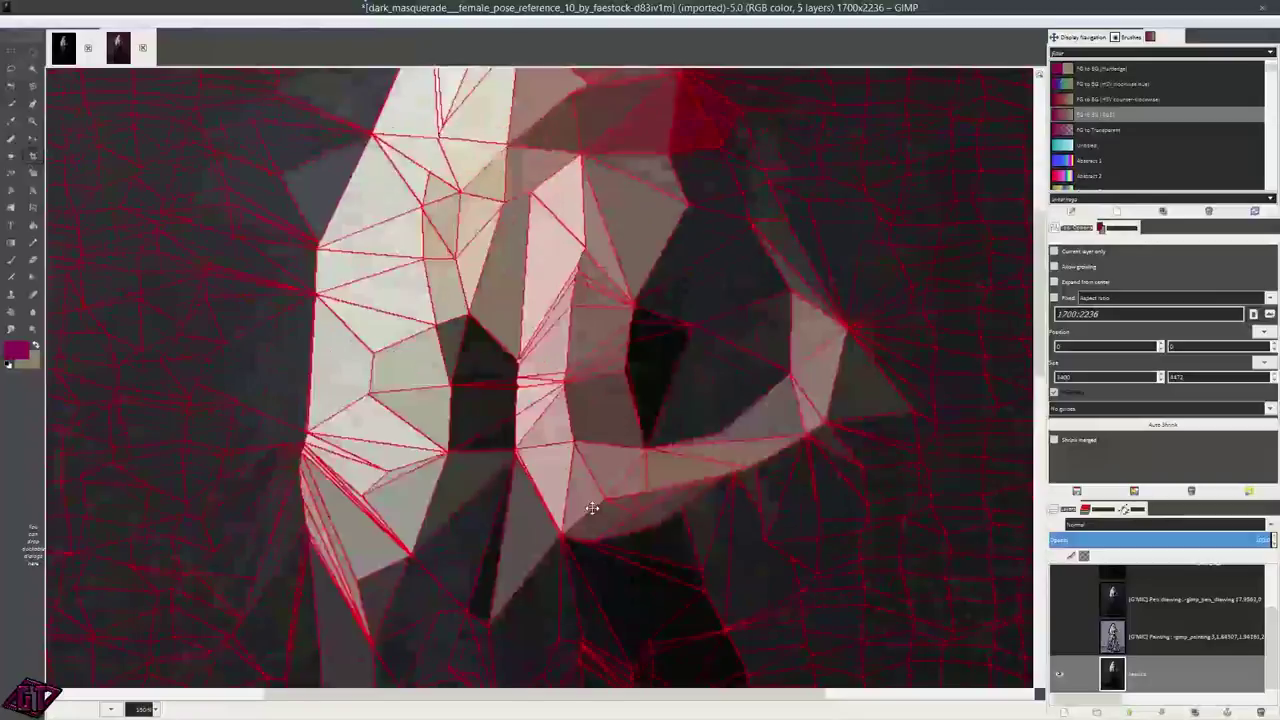
{"action": "scroll", "coordinate": [505, 192], "scroll_direction": "down", "scroll_amount": 2}
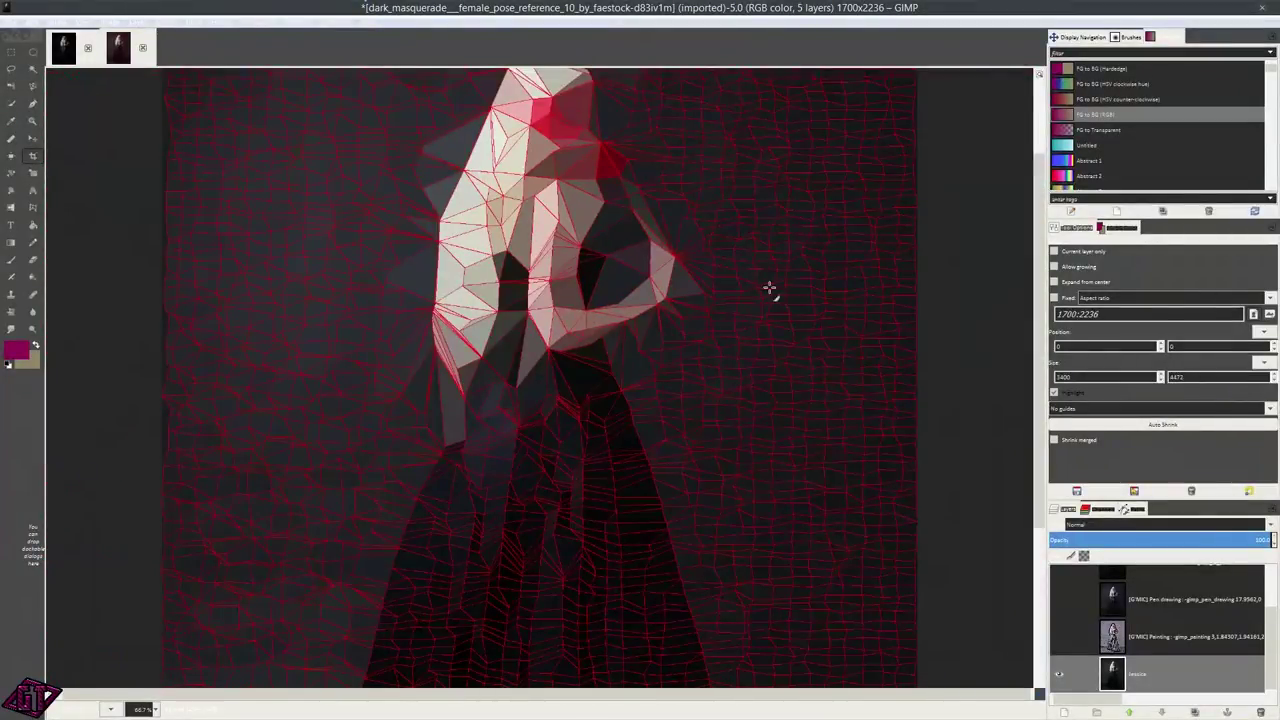
{"action": "scroll", "coordinate": [558, 265], "scroll_direction": "down", "scroll_amount": 1}
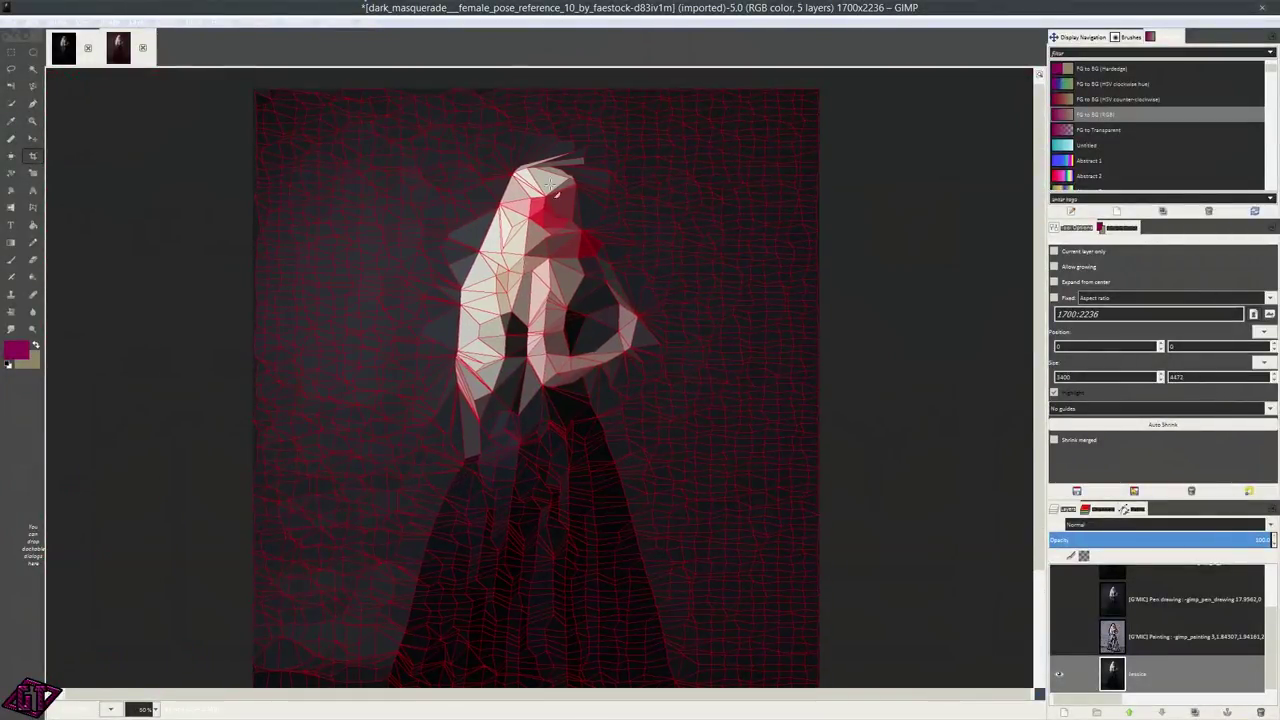
{"action": "scroll", "coordinate": [538, 204], "scroll_direction": "up", "scroll_amount": 3}
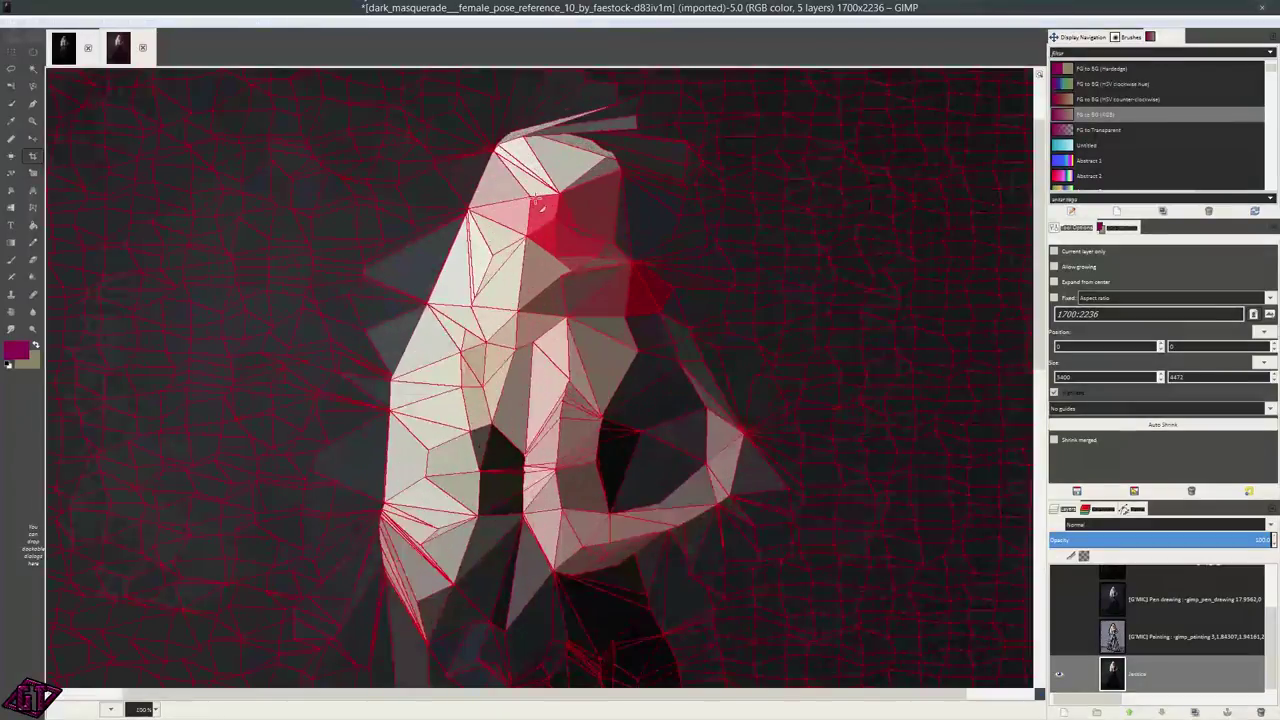
{"action": "scroll", "coordinate": [540, 204], "scroll_direction": "down", "scroll_amount": 4}
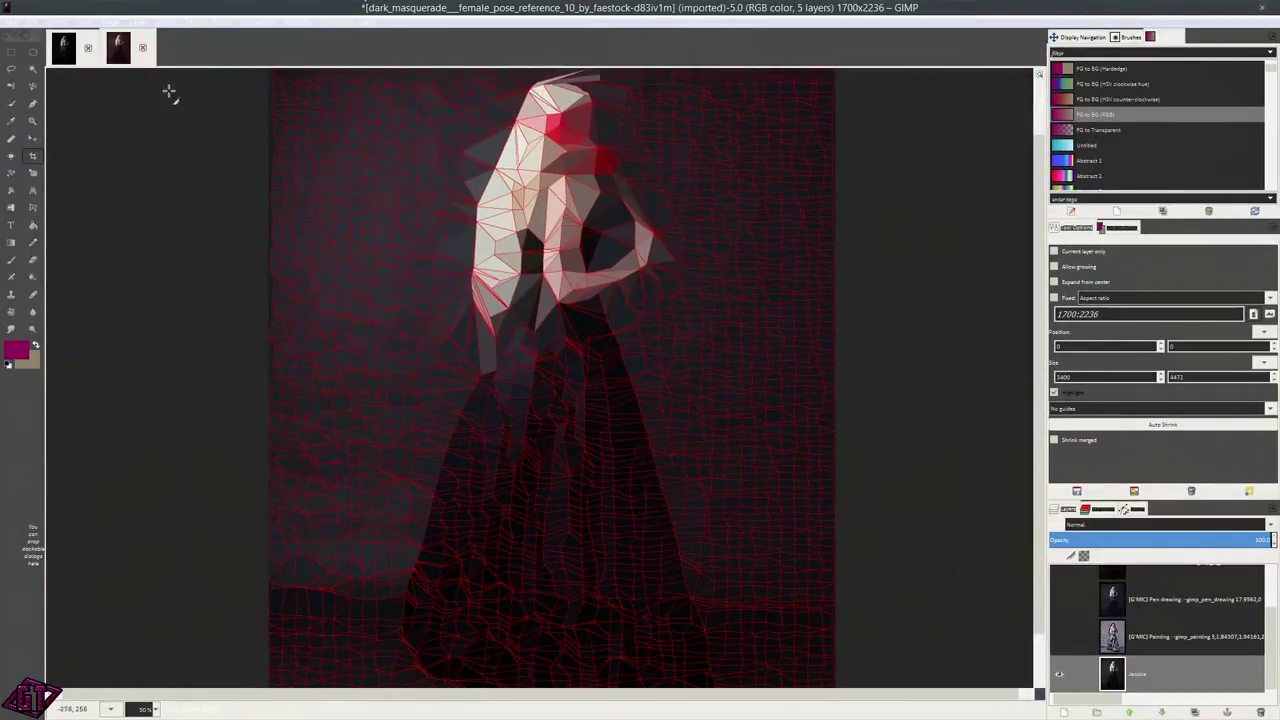
{"action": "left_click", "coordinate": [64, 50]}
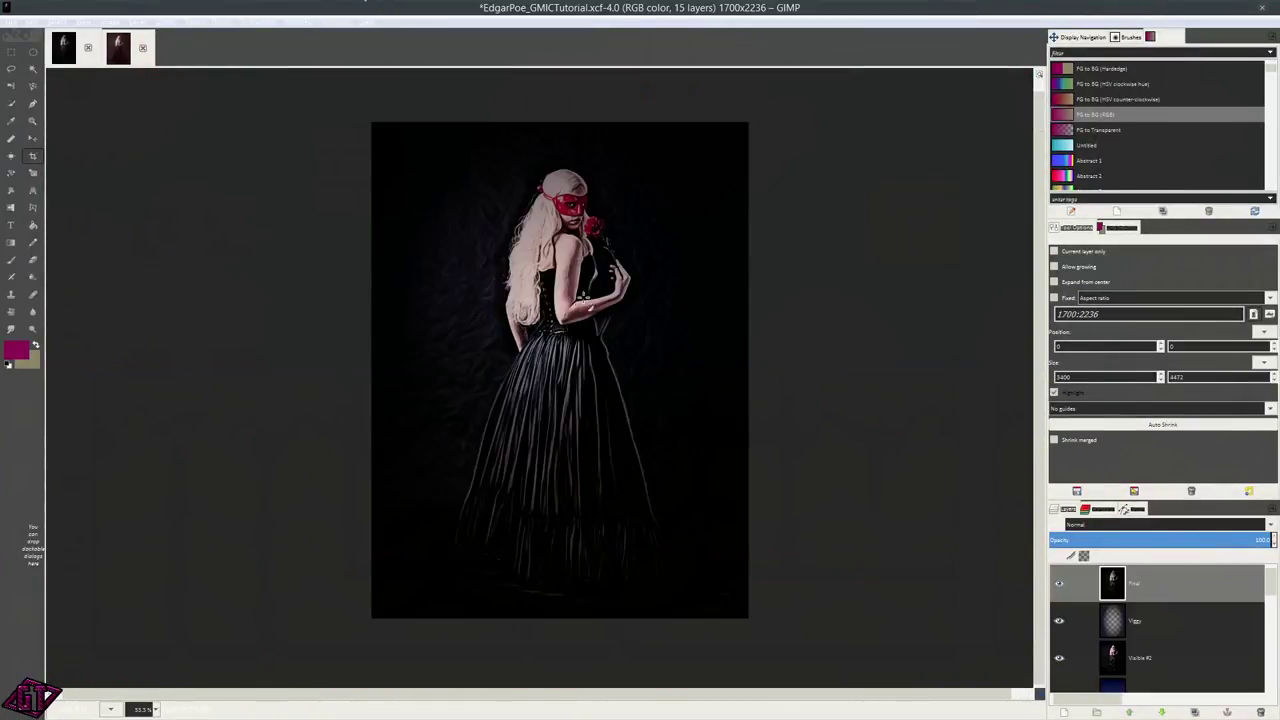
{"action": "scroll", "coordinate": [583, 296], "scroll_direction": "up", "scroll_amount": 5}
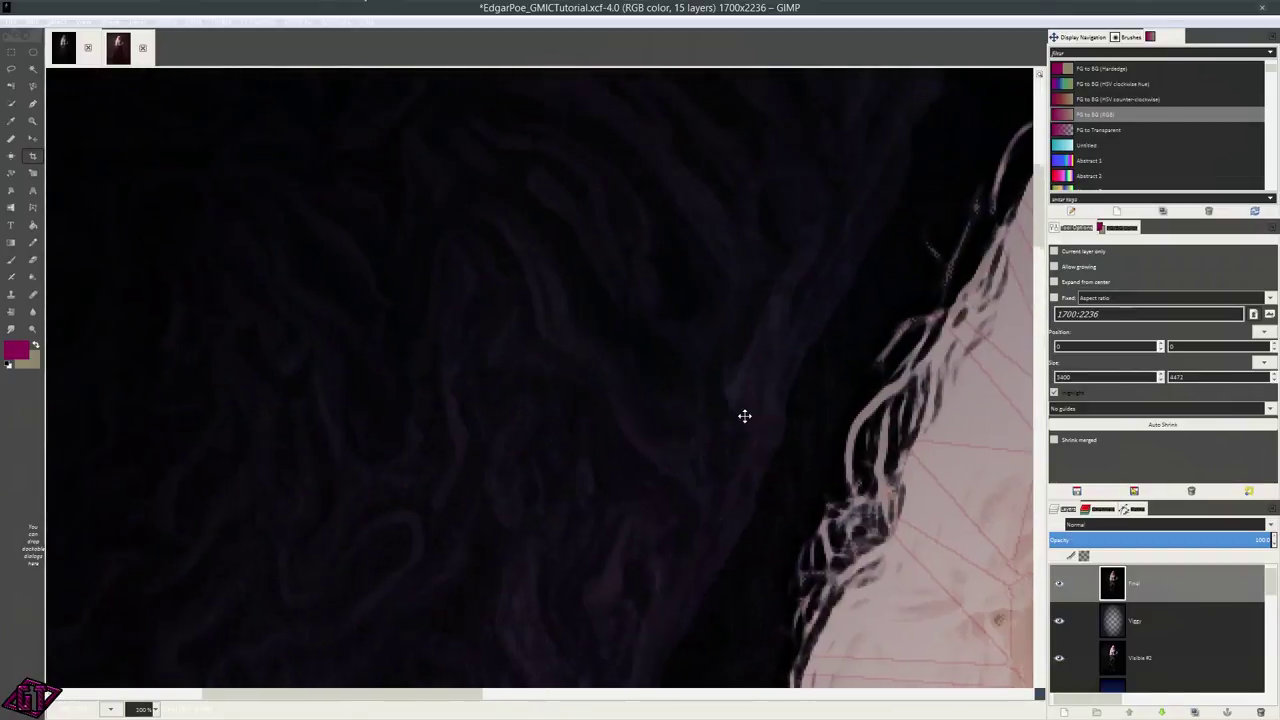
{"action": "scroll", "coordinate": [744, 416], "scroll_direction": "right", "scroll_amount": 6}
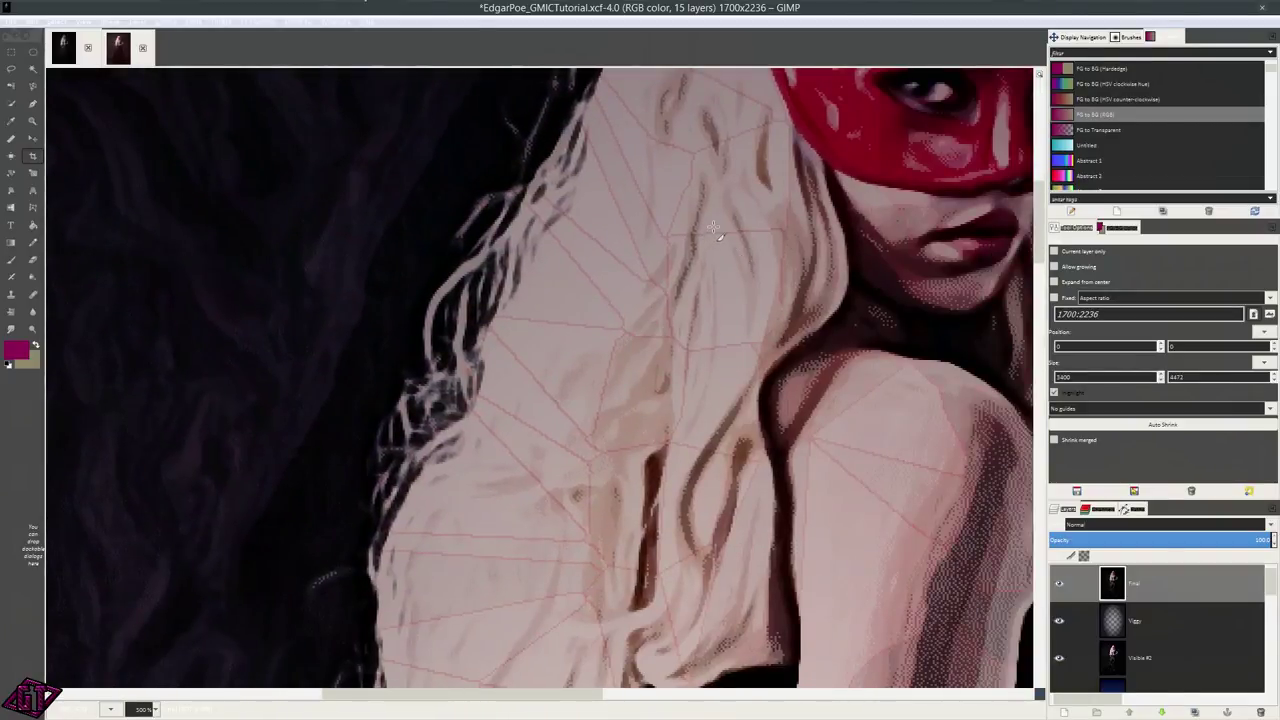
{"action": "scroll", "coordinate": [715, 236], "scroll_direction": "down", "scroll_amount": 5}
{"action": "scroll", "coordinate": [630, 270], "scroll_direction": "down", "scroll_amount": 2}
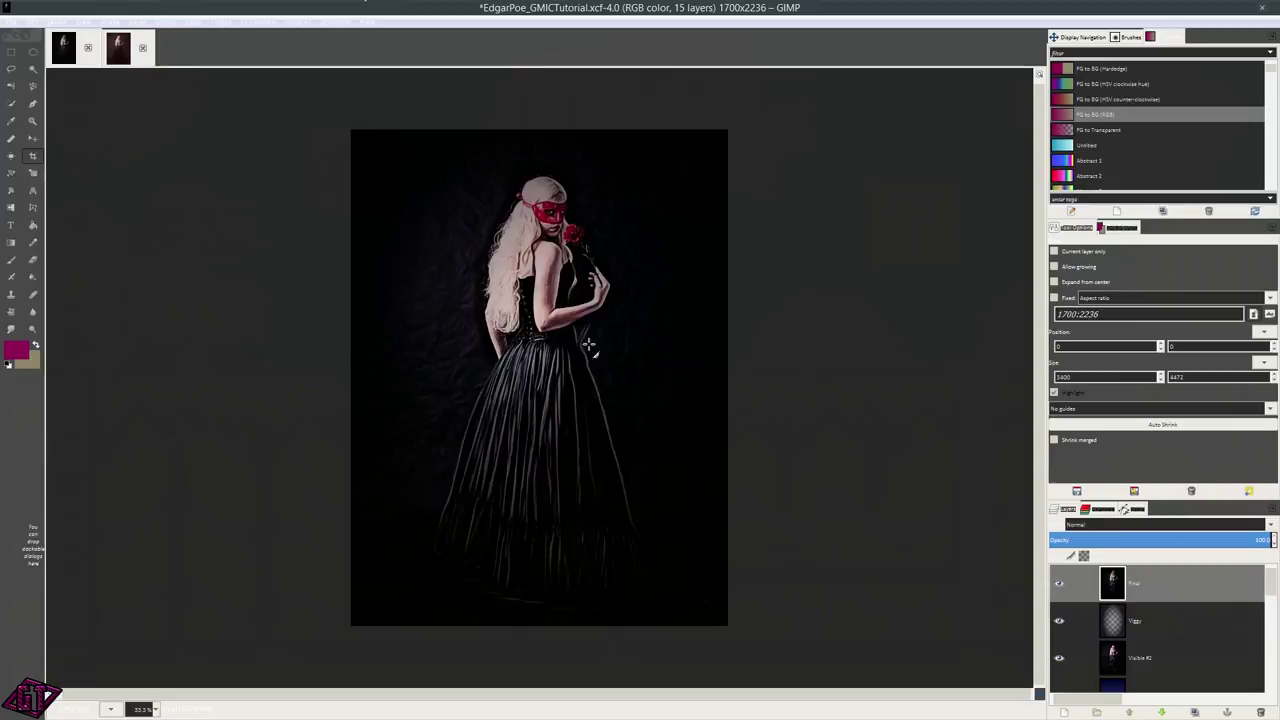
{"action": "scroll", "coordinate": [593, 358], "scroll_direction": "up", "scroll_amount": 1}
{"action": "scroll", "coordinate": [593, 358], "scroll_direction": "up", "scroll_amount": 1}
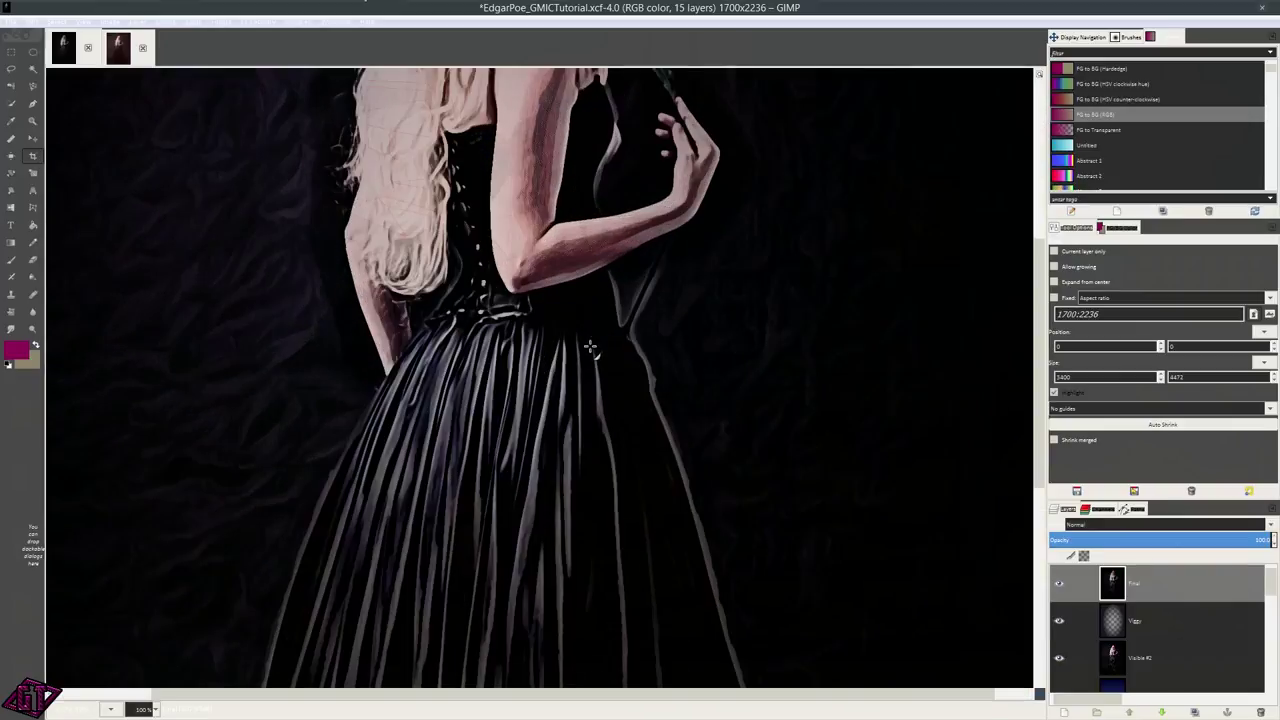
{"action": "scroll", "coordinate": [566, 287], "scroll_direction": "down", "scroll_amount": 1}
{"action": "scroll", "coordinate": [543, 398], "scroll_direction": "up", "scroll_amount": 2}
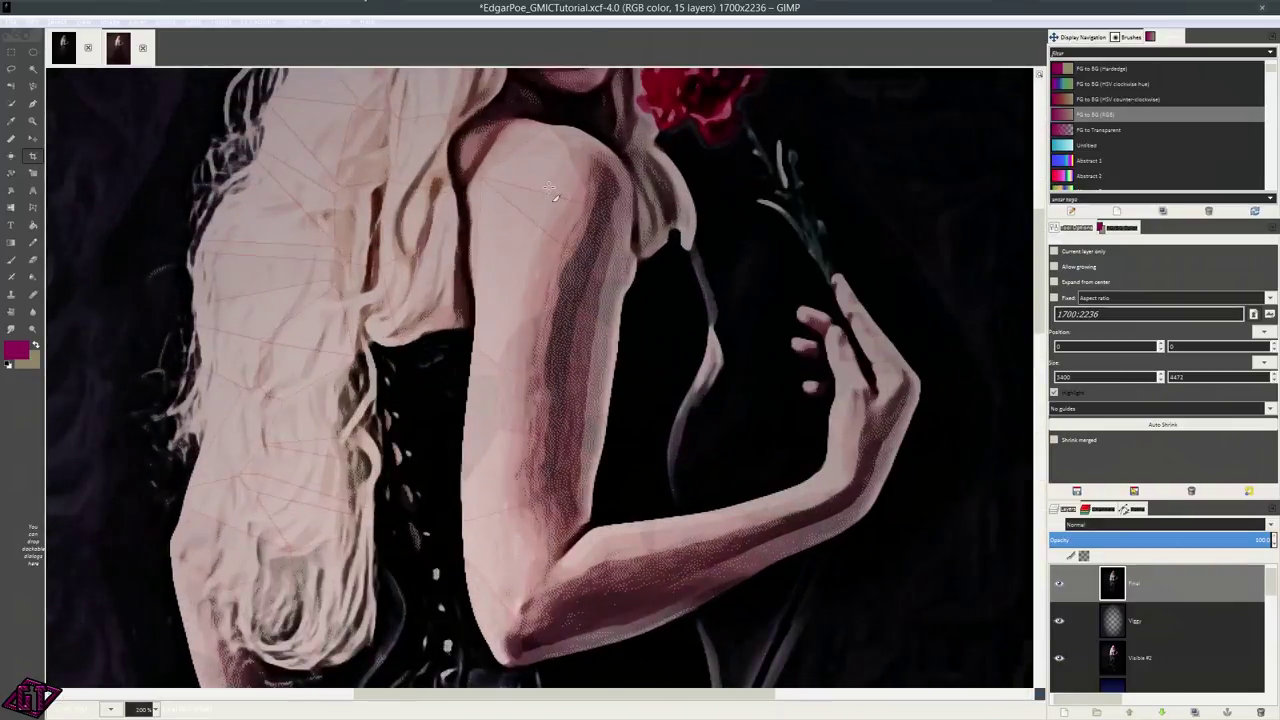
{"action": "scroll", "coordinate": [543, 398], "scroll_direction": "down", "scroll_amount": 2}
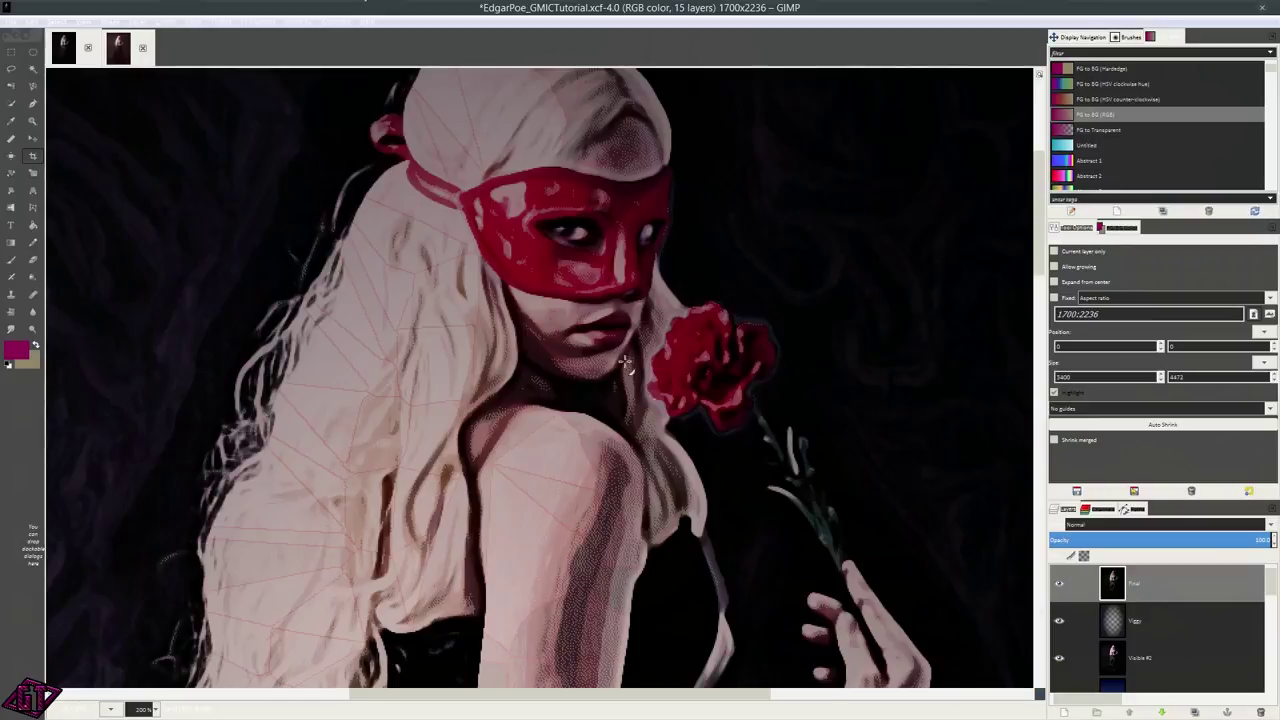
{"action": "scroll", "coordinate": [593, 211], "scroll_direction": "down", "scroll_amount": 1}
{"action": "scroll", "coordinate": [639, 345], "scroll_direction": "down", "scroll_amount": 4}
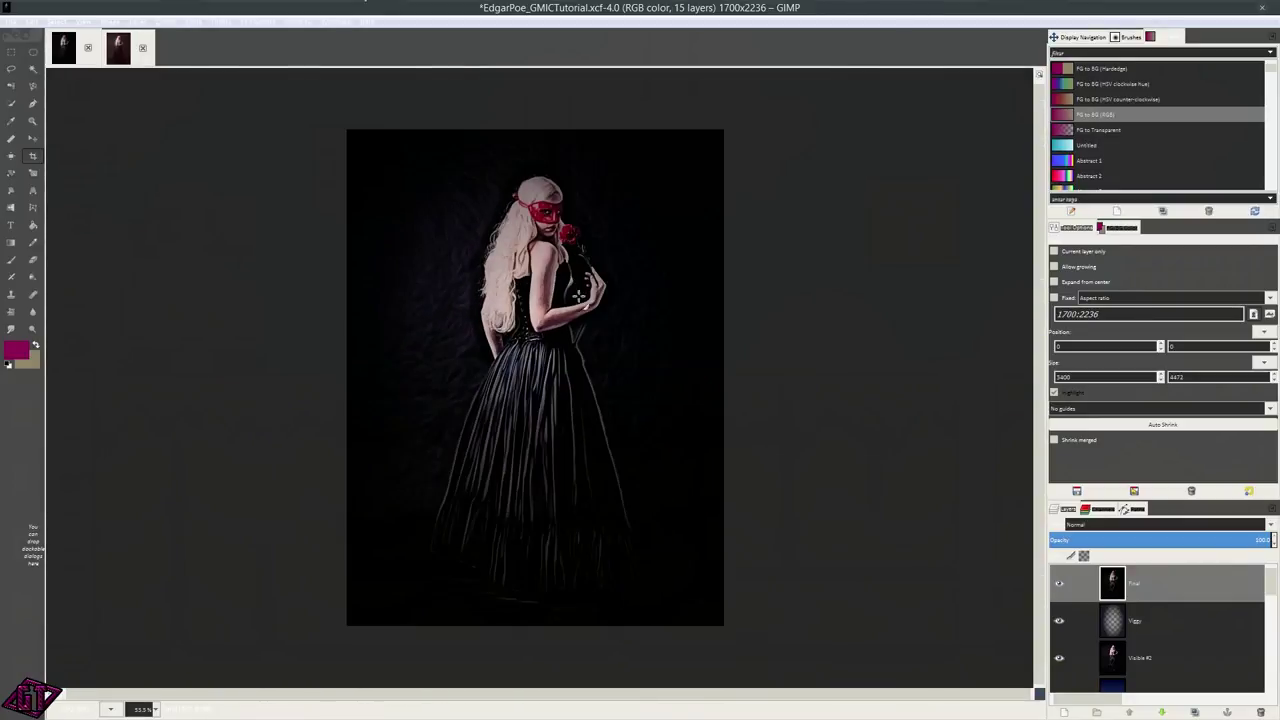
{"action": "left_click", "coordinate": [121, 55]}
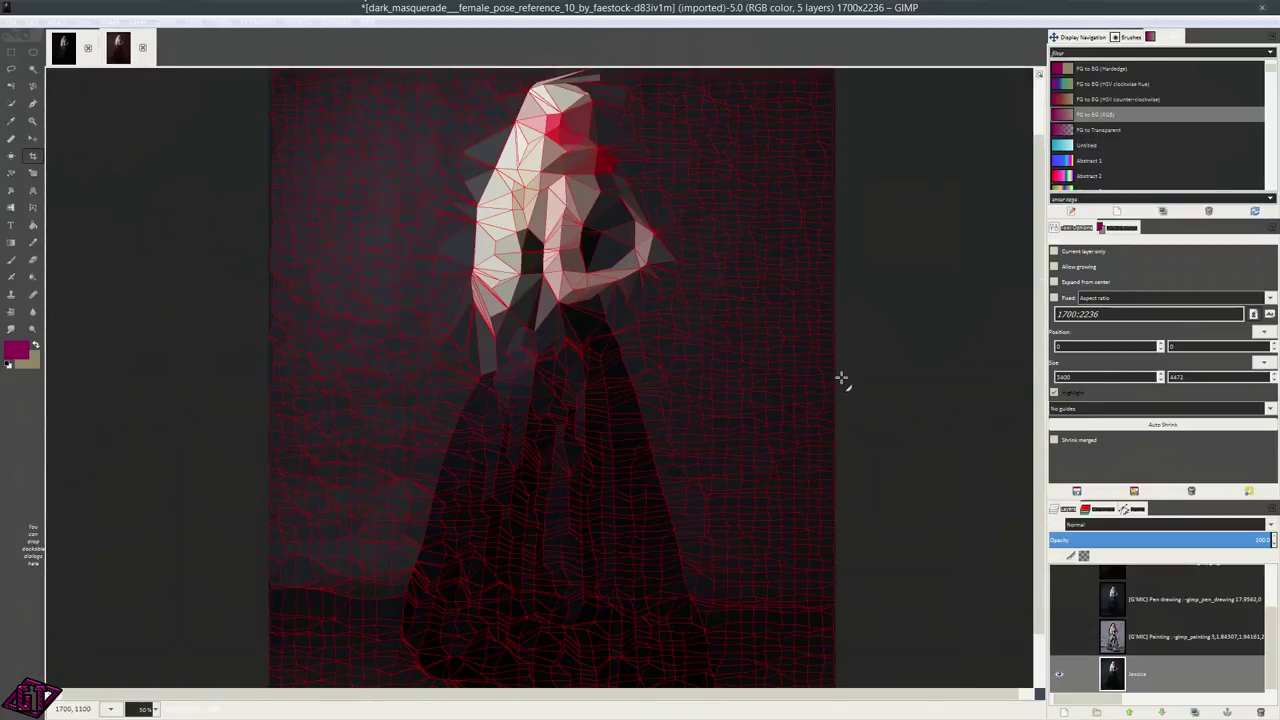
- Scroll through the Layers panel to review the masquerade image's five layers
{"action": "scroll", "coordinate": [580, 357], "scroll_direction": "down", "scroll_amount": 1}
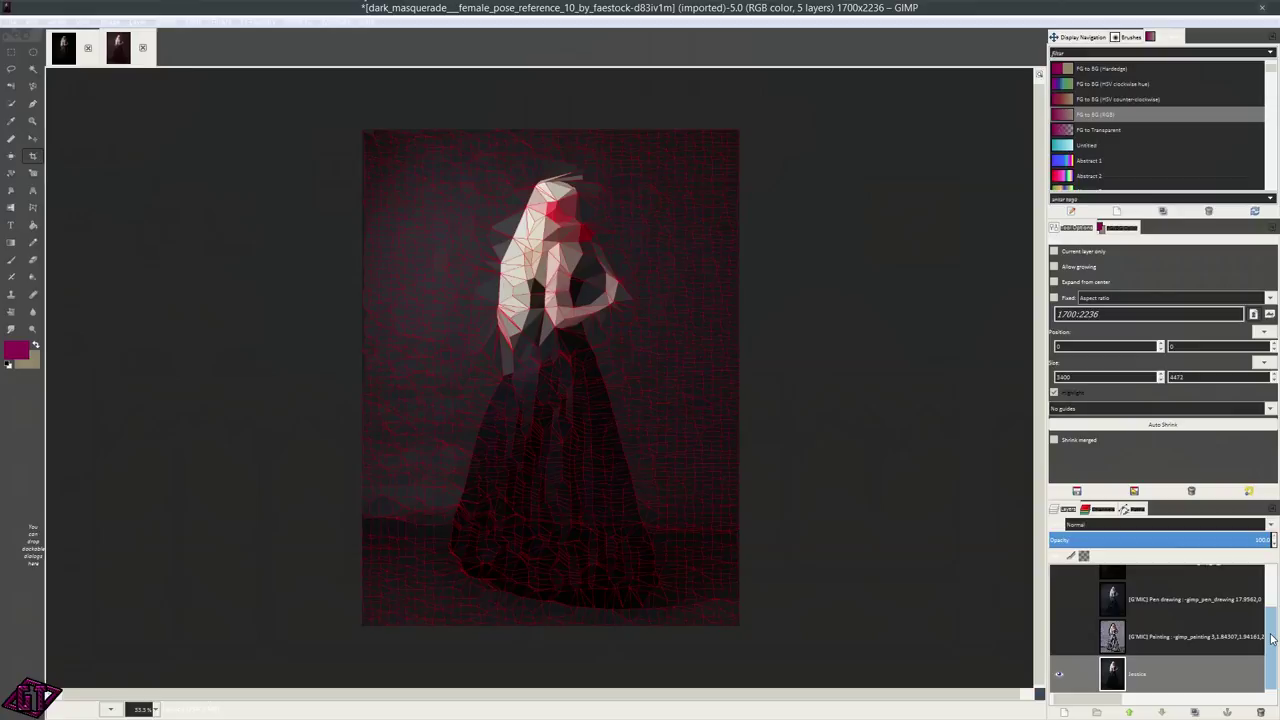
{"action": "left_click_drag", "start_coordinate": [1272, 623], "coordinate": [1272, 583]}
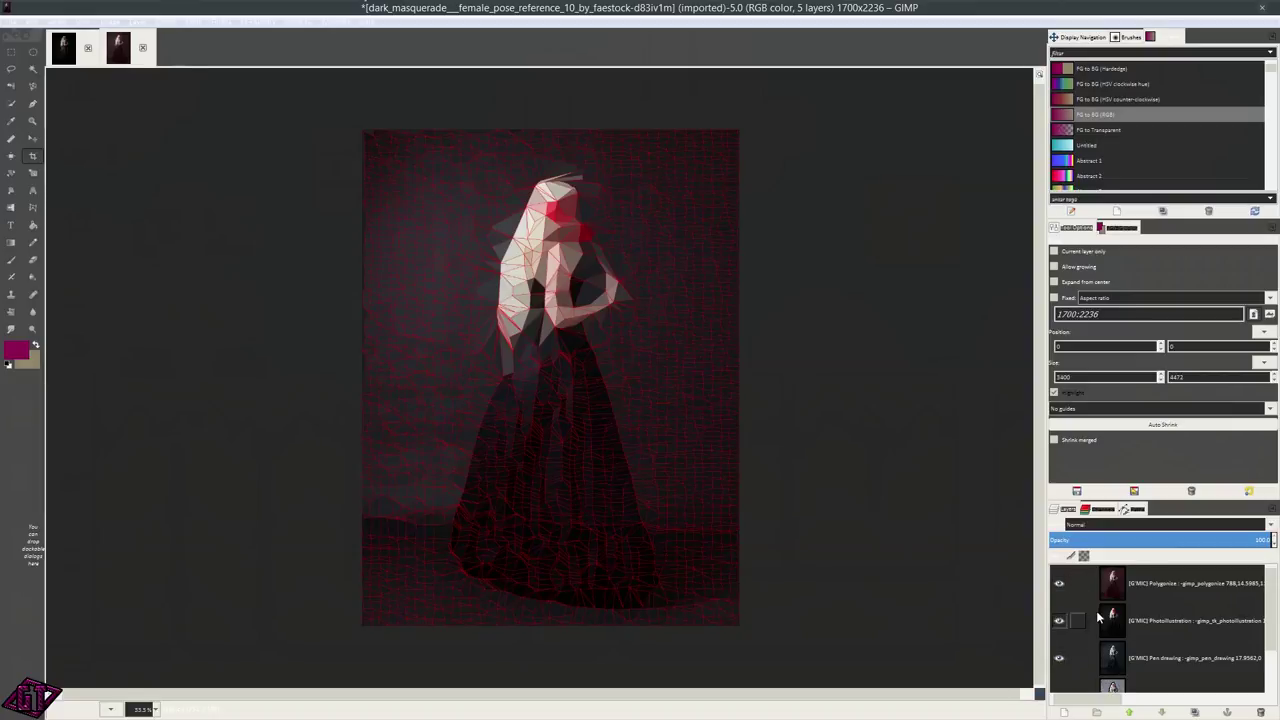
{"action": "scroll", "coordinate": [1068, 658], "scroll_direction": "down", "scroll_amount": 1}
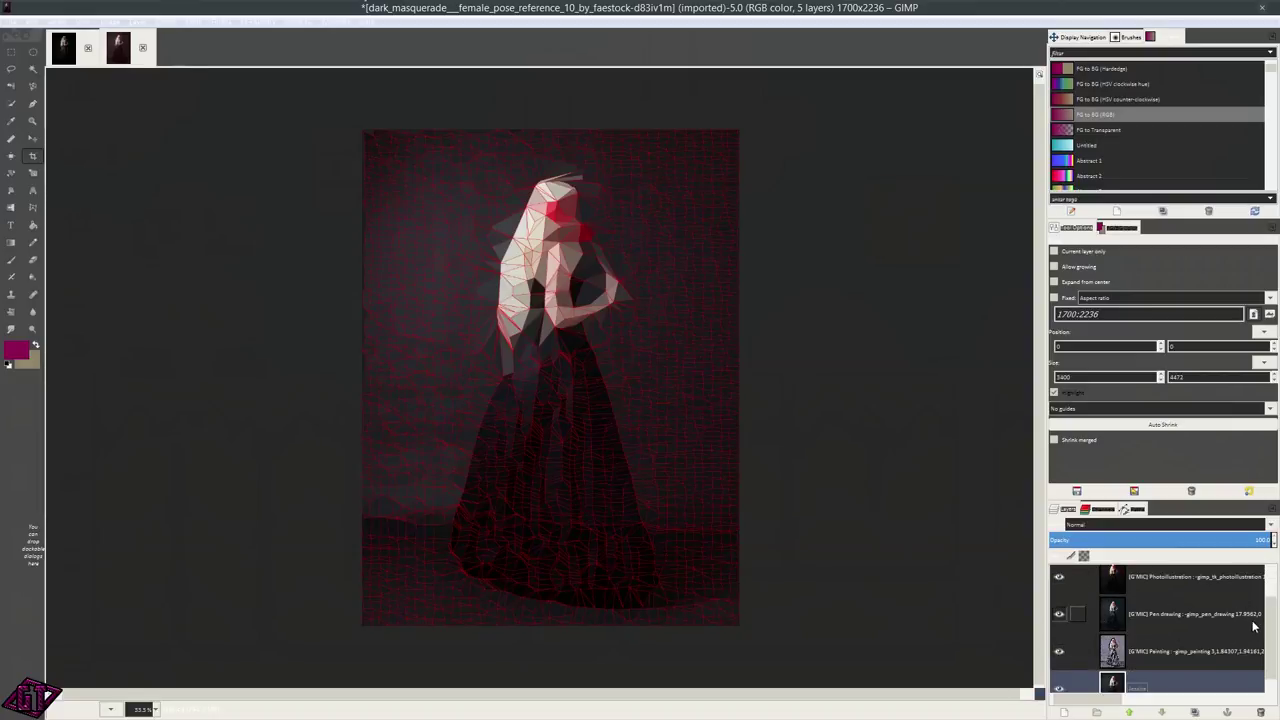
{"action": "left_click_drag", "start_coordinate": [1262, 628], "coordinate": [1268, 605]}
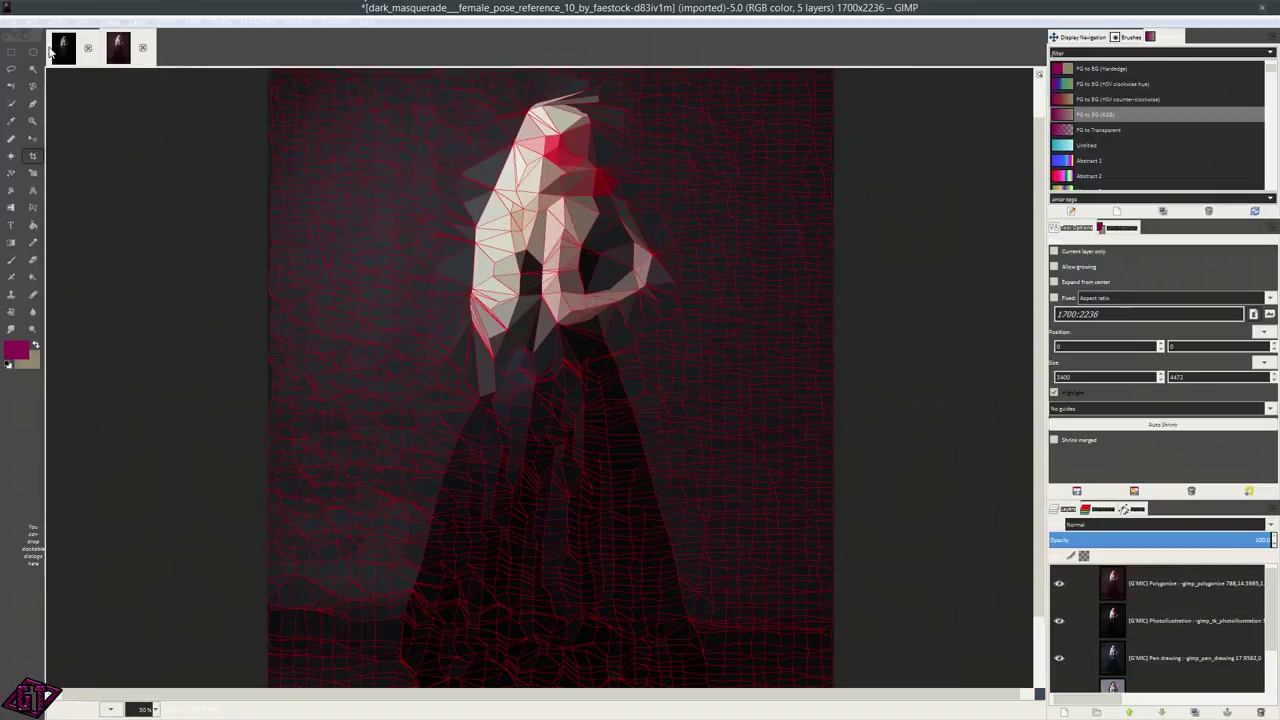
- Compare against the Edgar Poe composite, then make the [G'MIC] Polygonize layer active
{"action": "left_click", "coordinate": [70, 52]}
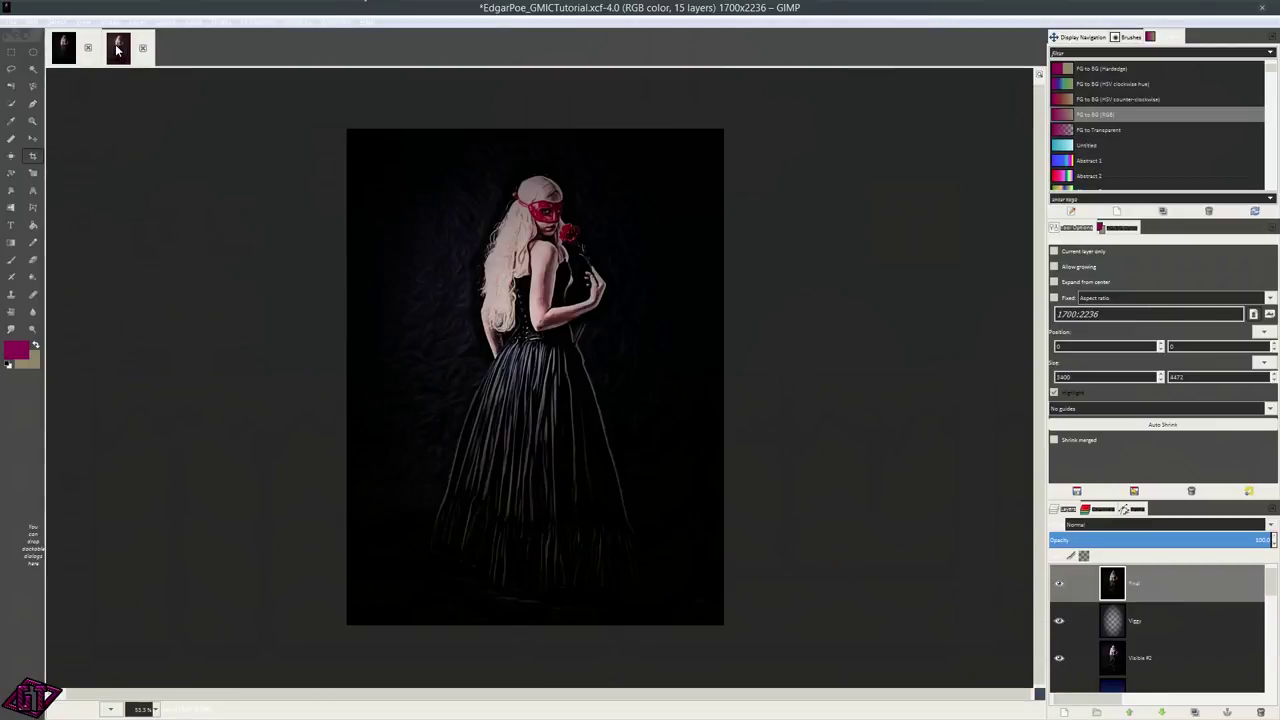
{"action": "left_click", "coordinate": [117, 49]}
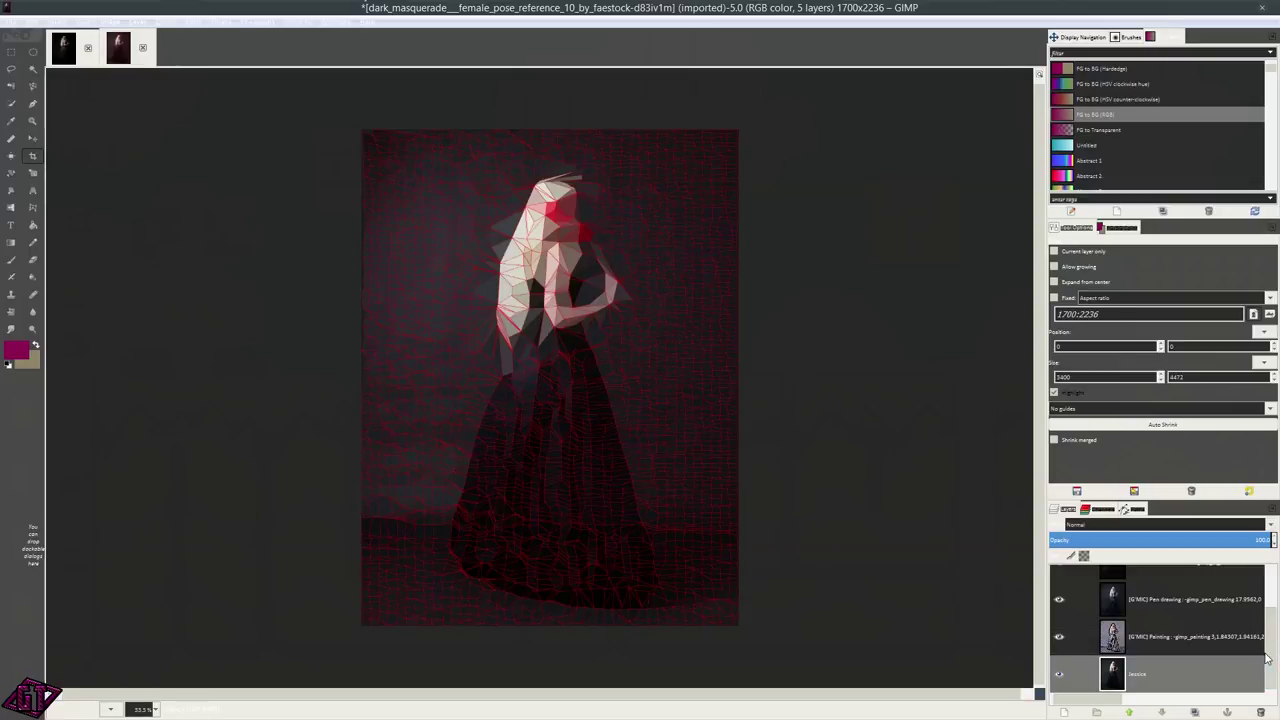
{"action": "scroll", "coordinate": [1225, 600], "scroll_direction": "up", "scroll_amount": 3}
{"action": "left_click", "coordinate": [1170, 584]}
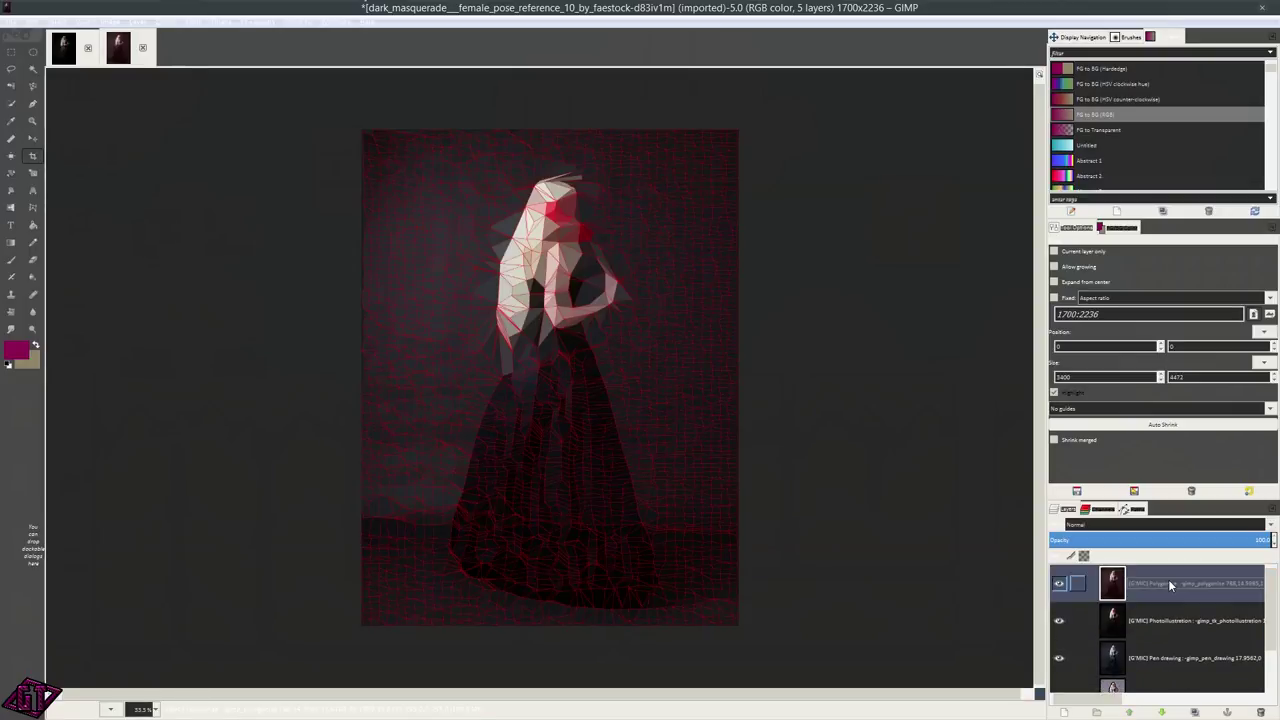
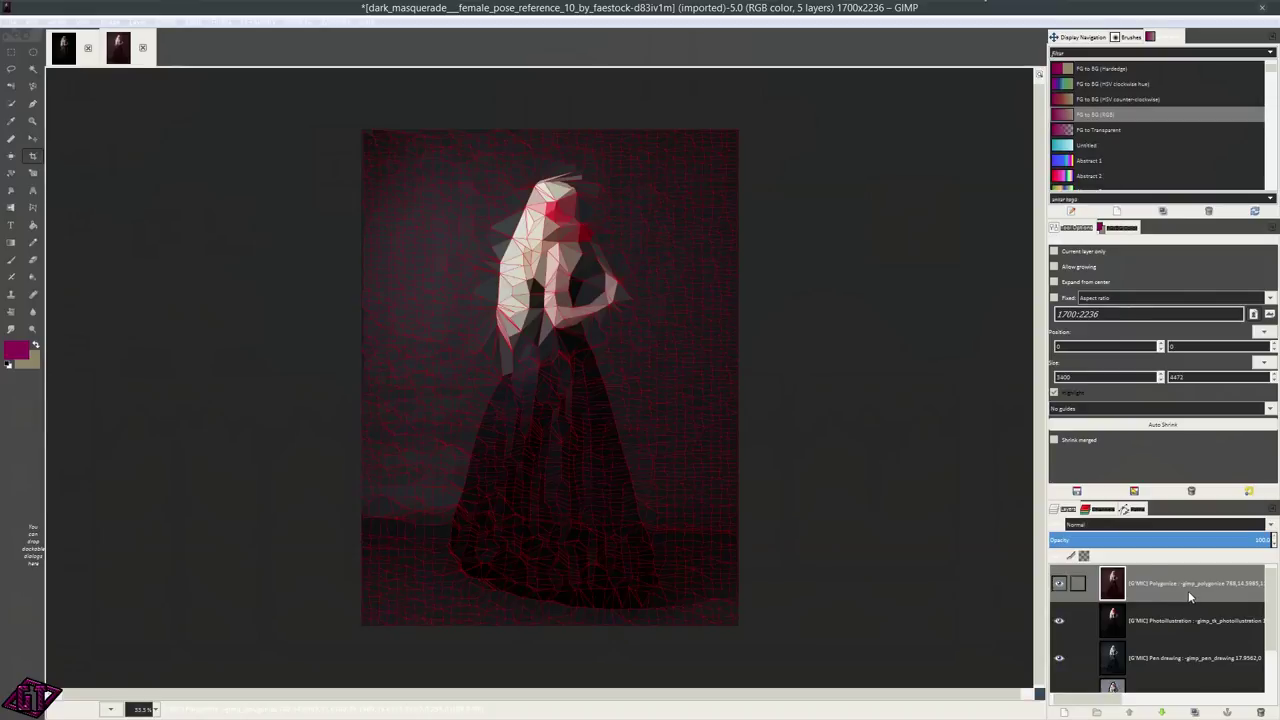
- Set the Painting layer's blend mode to Hard light
{"action": "scroll", "coordinate": [1180, 655], "scroll_direction": "down", "scroll_amount": 2}
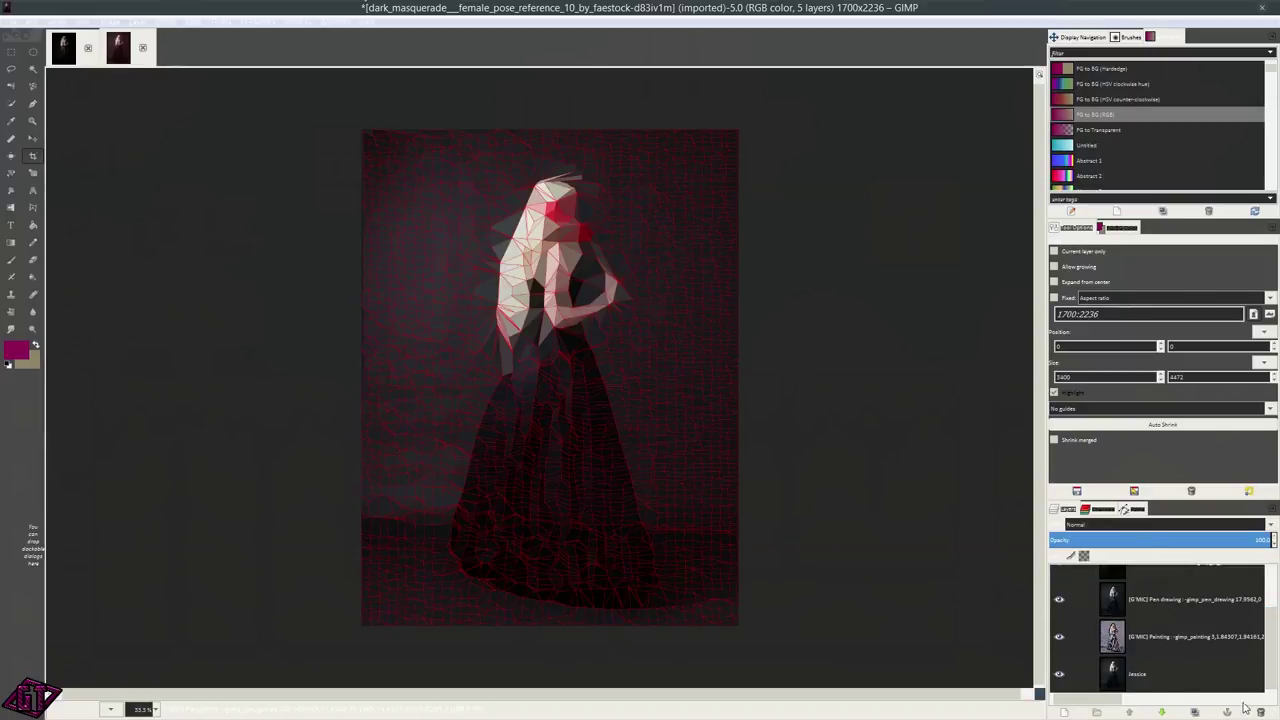
{"action": "left_click", "coordinate": [1113, 672]}
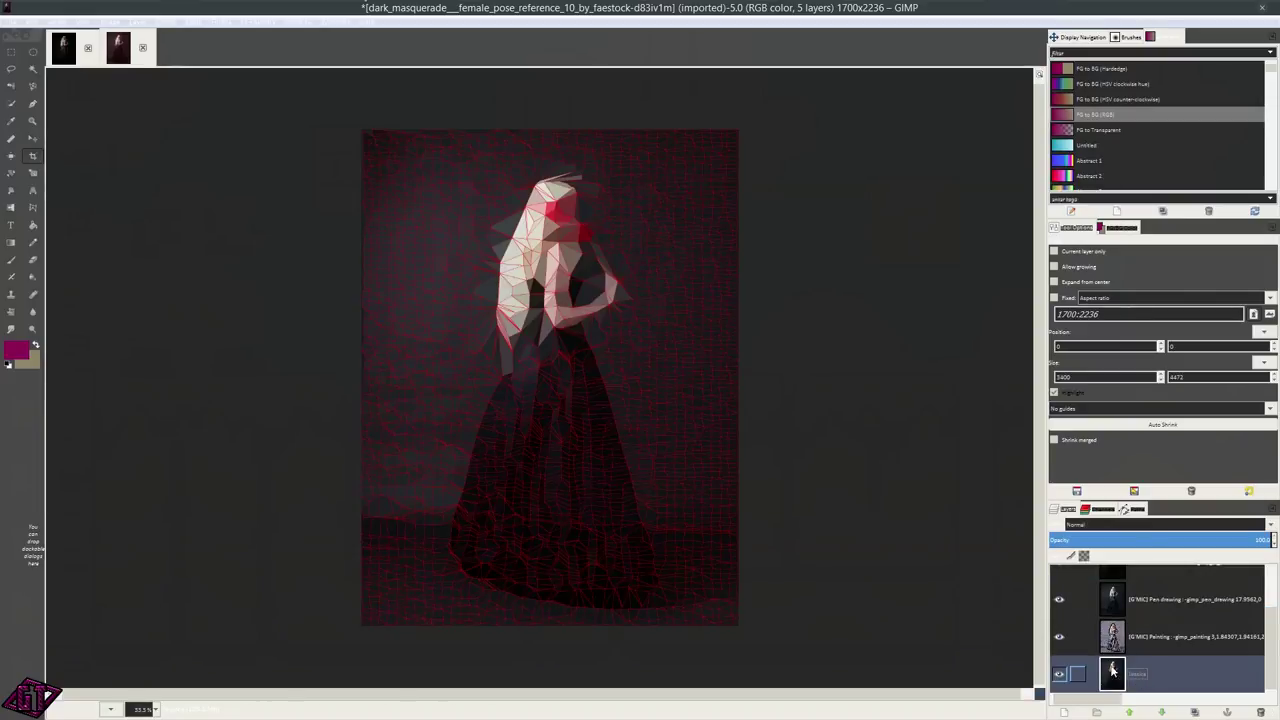
{"action": "left_click", "coordinate": [1160, 638]}
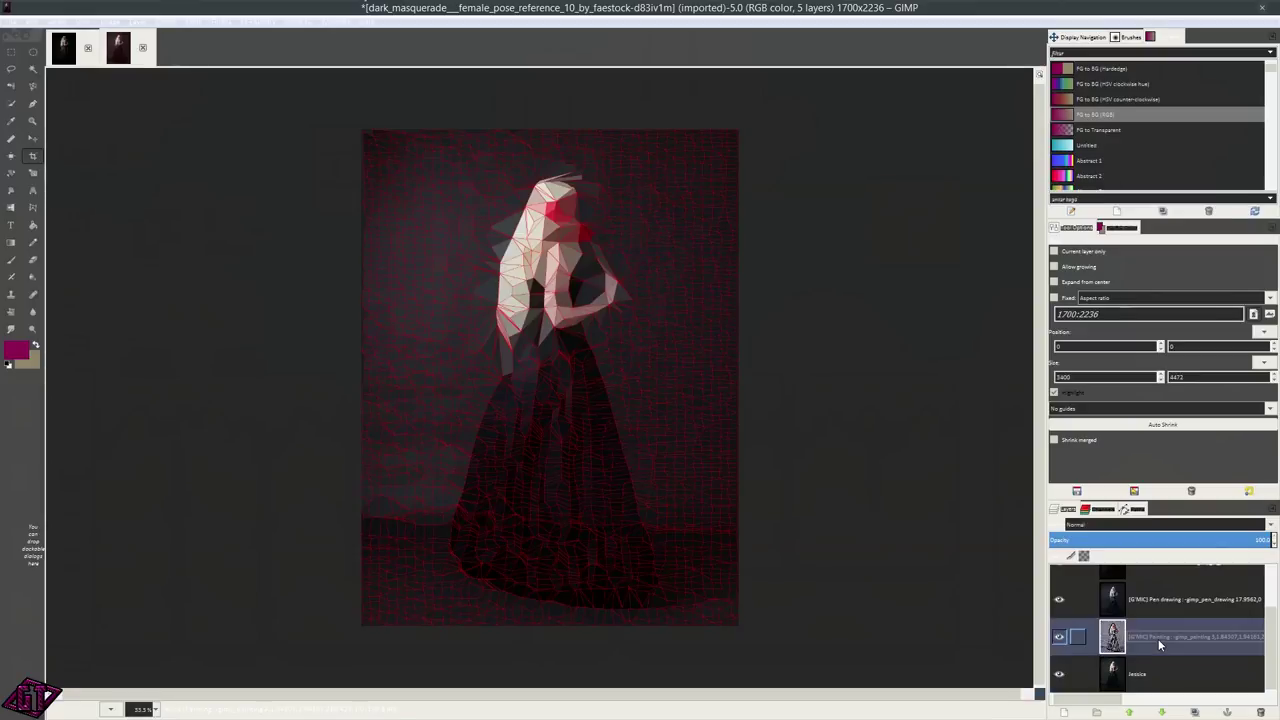
{"action": "left_click", "coordinate": [1108, 524]}
{"action": "left_click", "coordinate": [1106, 374]}
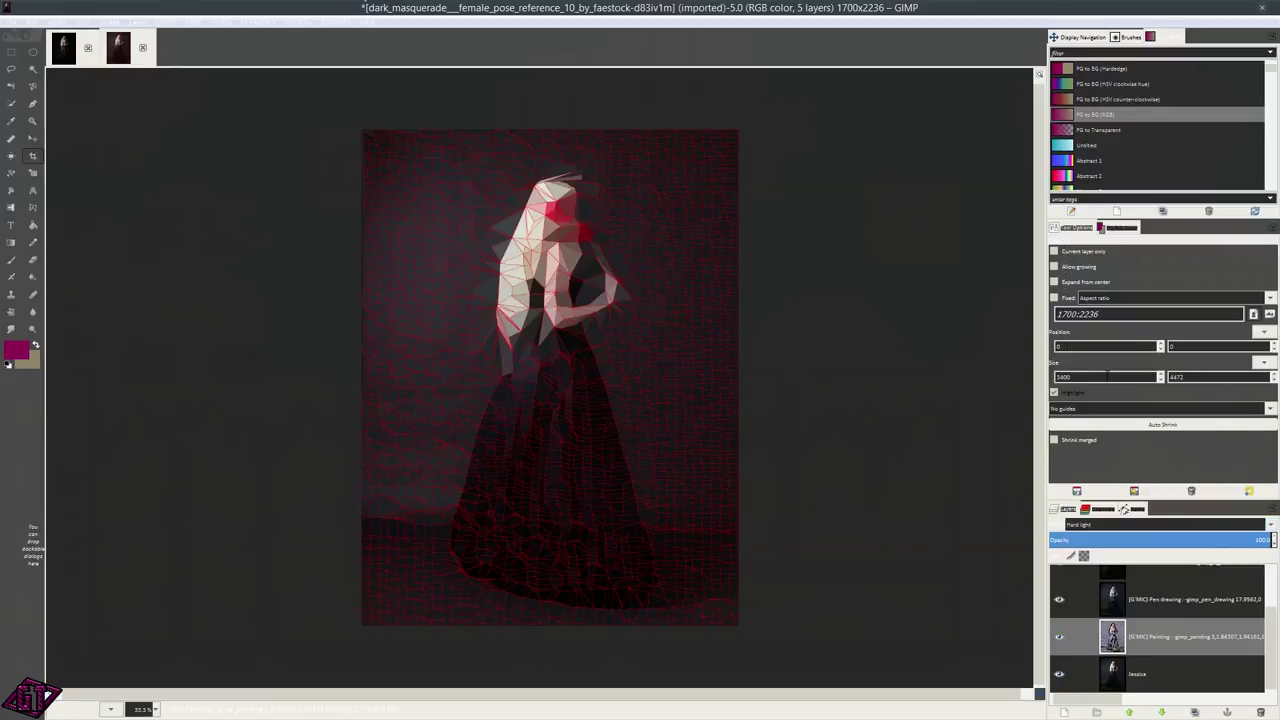
- Set the Pen drawing layer's blend mode to Screen, then select Photoillustration
{"action": "left_click", "coordinate": [1167, 600]}
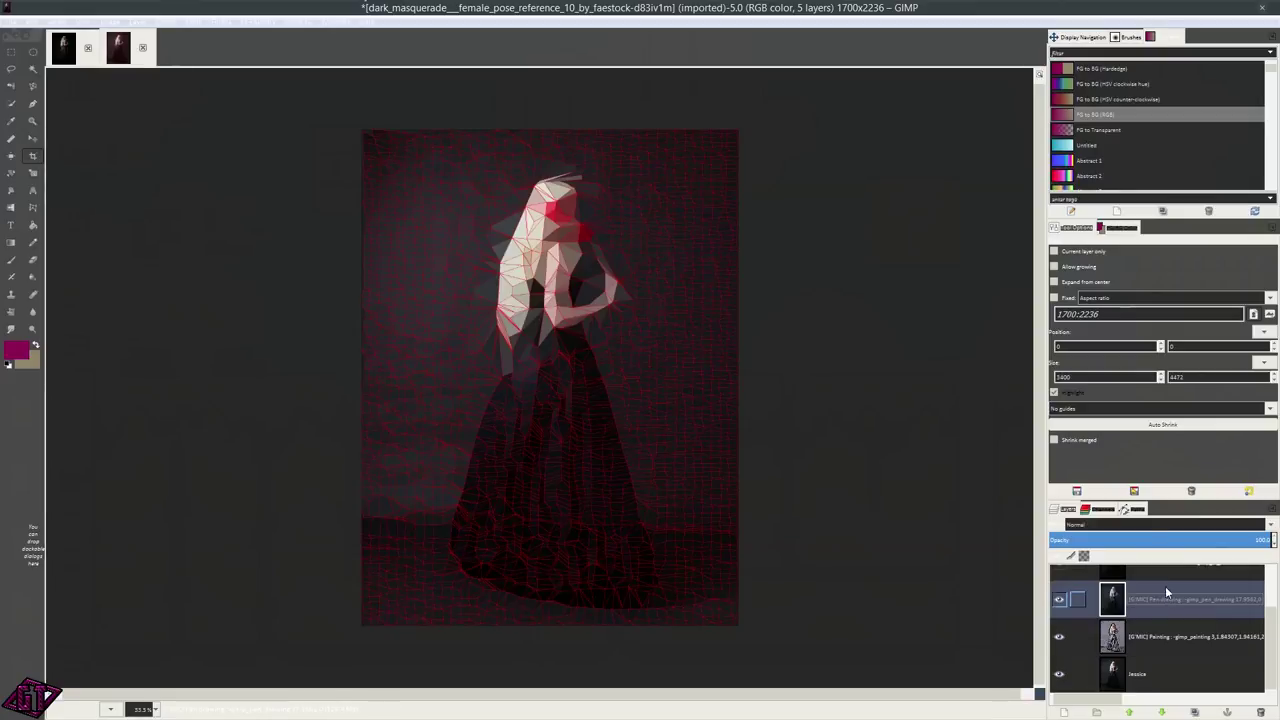
{"action": "left_click", "coordinate": [1141, 529]}
{"action": "left_click", "coordinate": [1095, 268]}
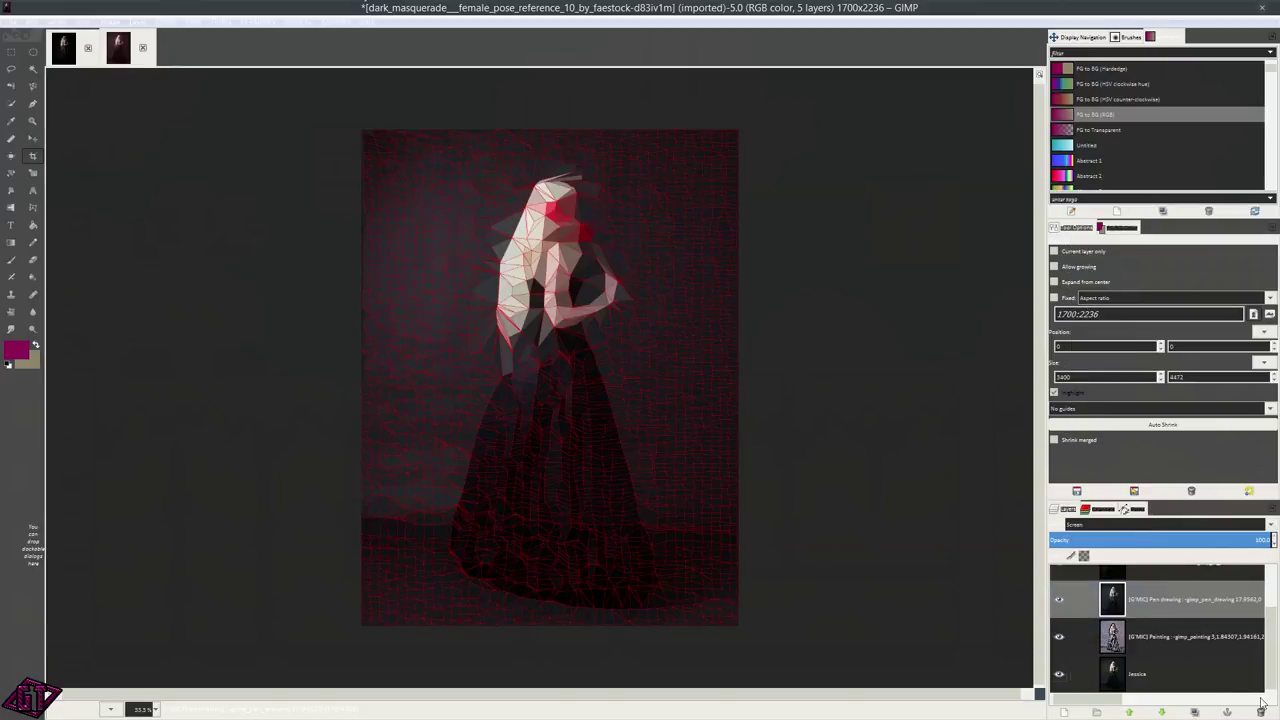
{"action": "scroll", "coordinate": [1223, 608], "scroll_direction": "up", "scroll_amount": 1}
{"action": "left_click", "coordinate": [1172, 614]}
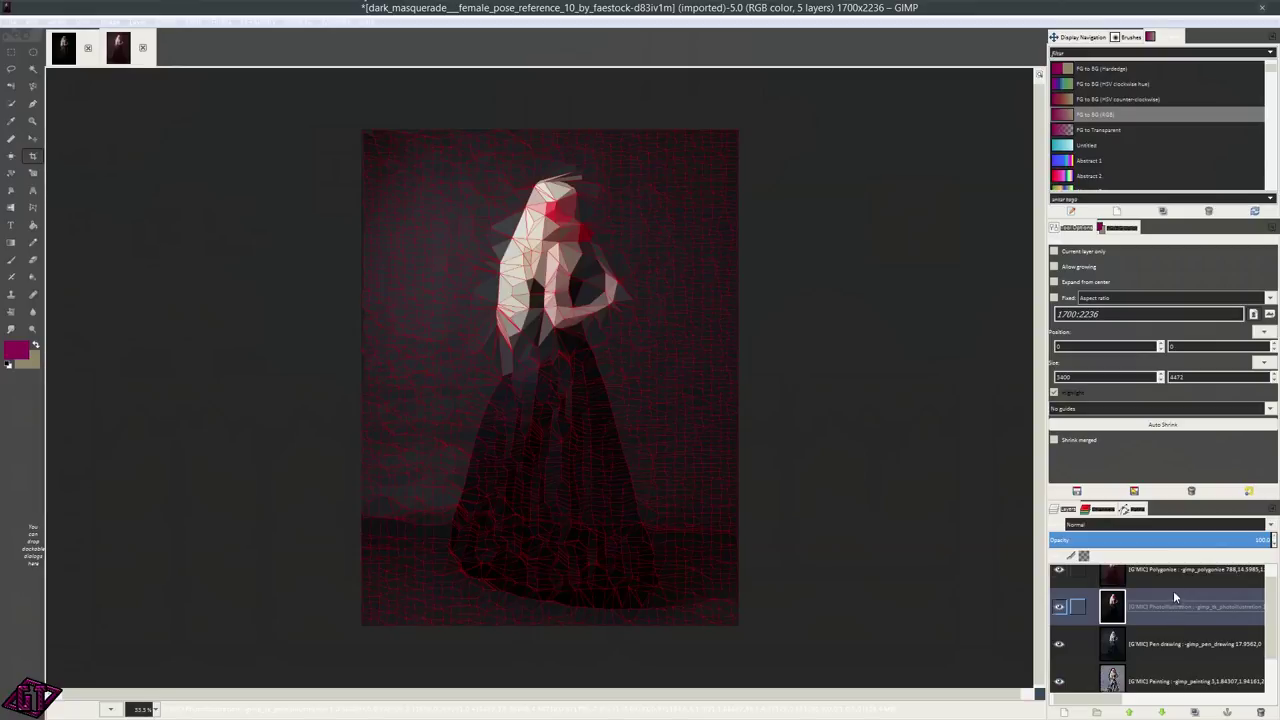
- Change Photoillustration's blend mode, then set Polygonize to Multiply after trying Screen
{"action": "left_click", "coordinate": [1158, 525]}
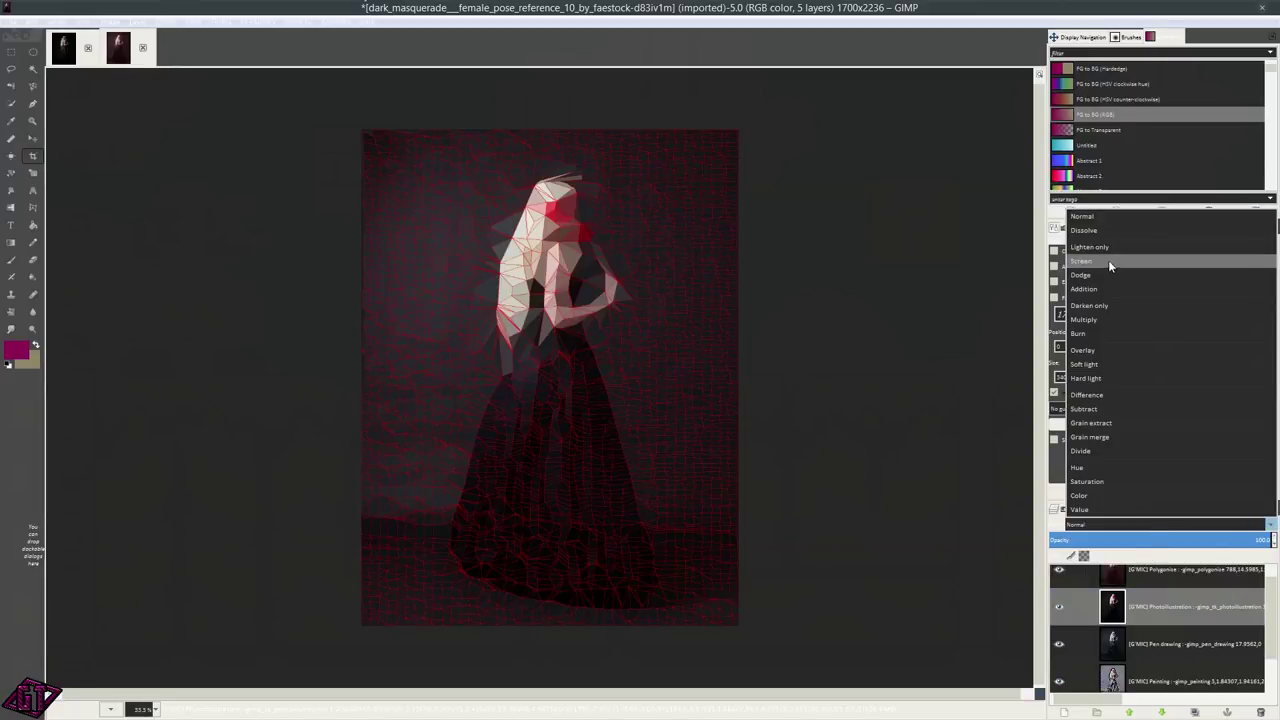
{"action": "left_click", "coordinate": [1104, 364]}
{"action": "left_click", "coordinate": [1183, 594]}
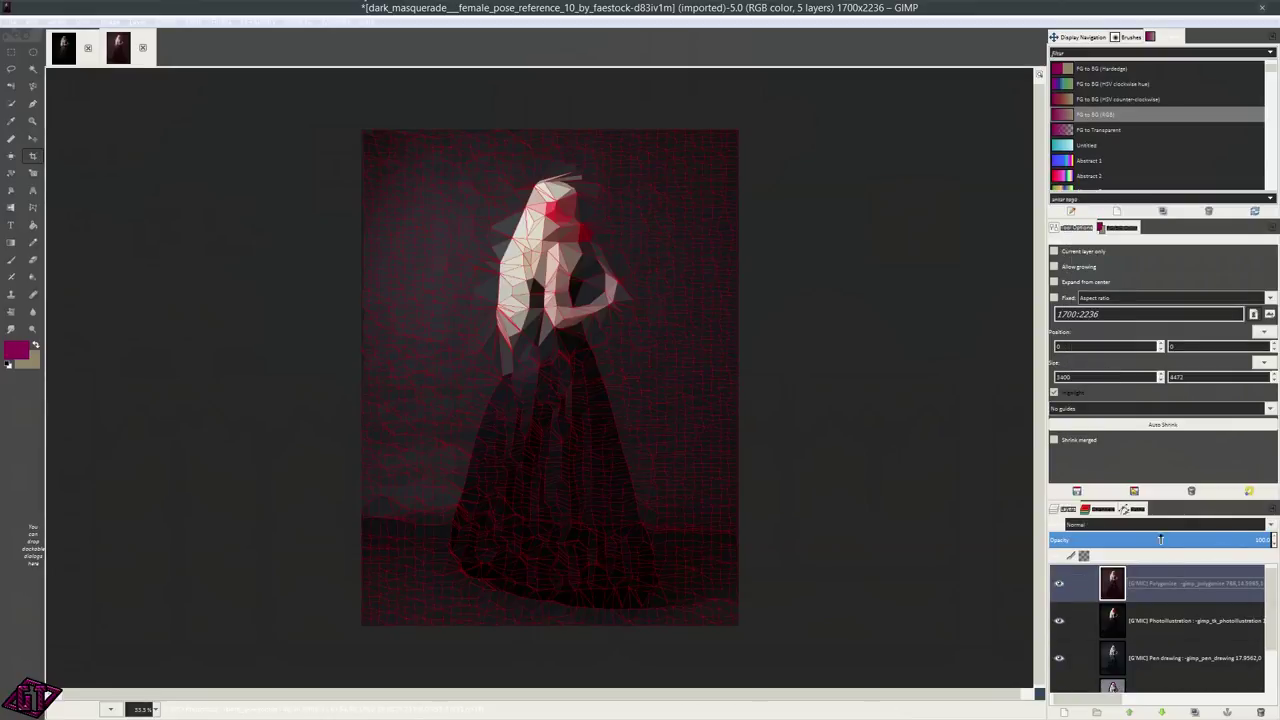
{"action": "left_click", "coordinate": [1158, 525]}
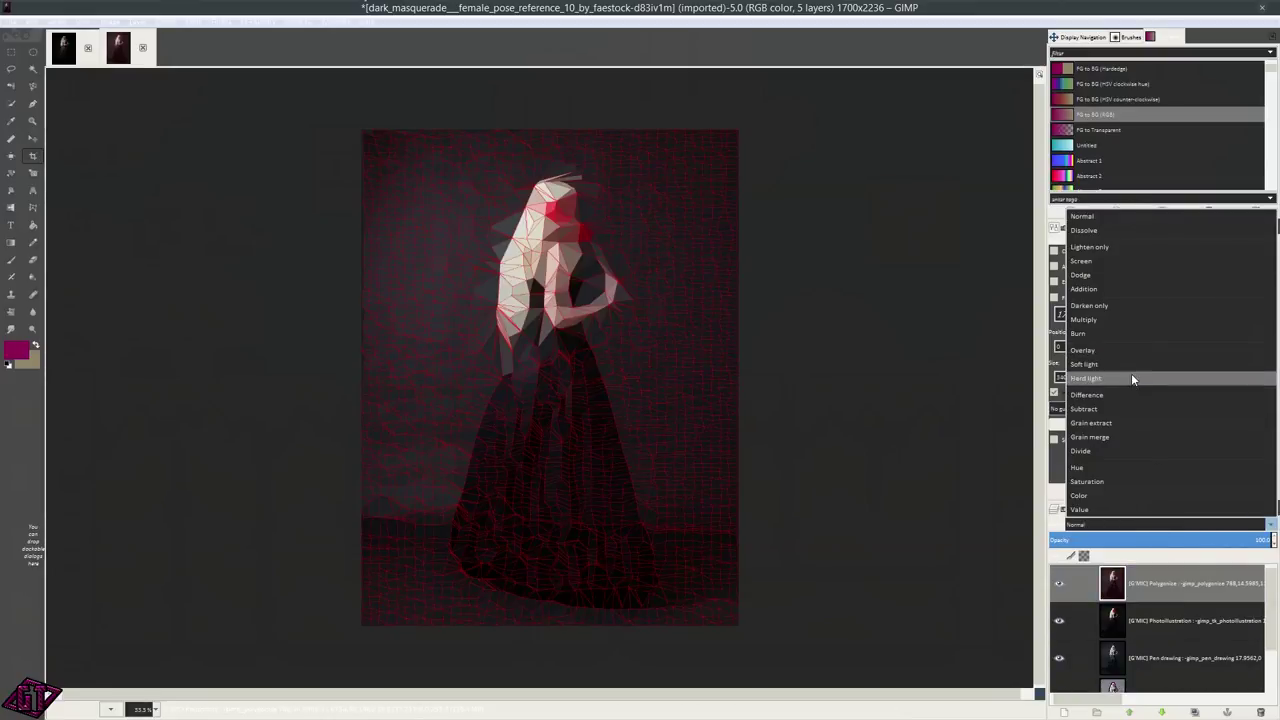
{"action": "left_click", "coordinate": [1100, 262]}
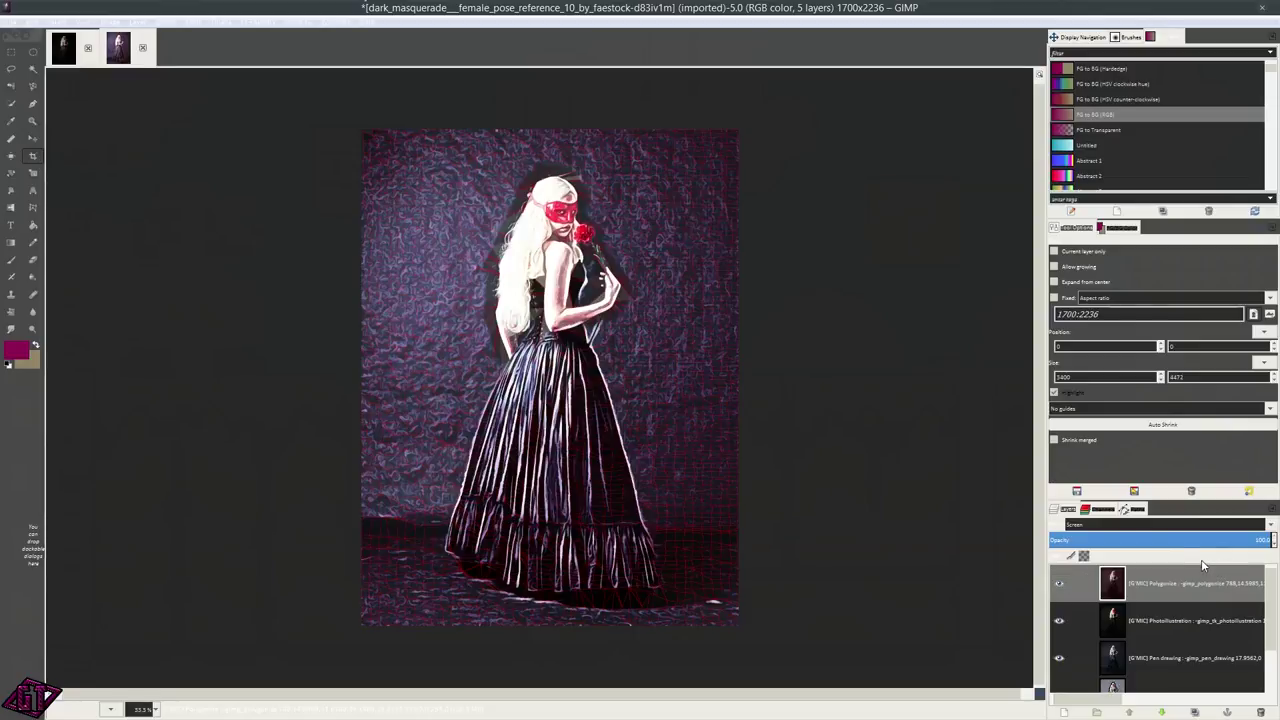
{"action": "left_click", "coordinate": [1122, 527]}
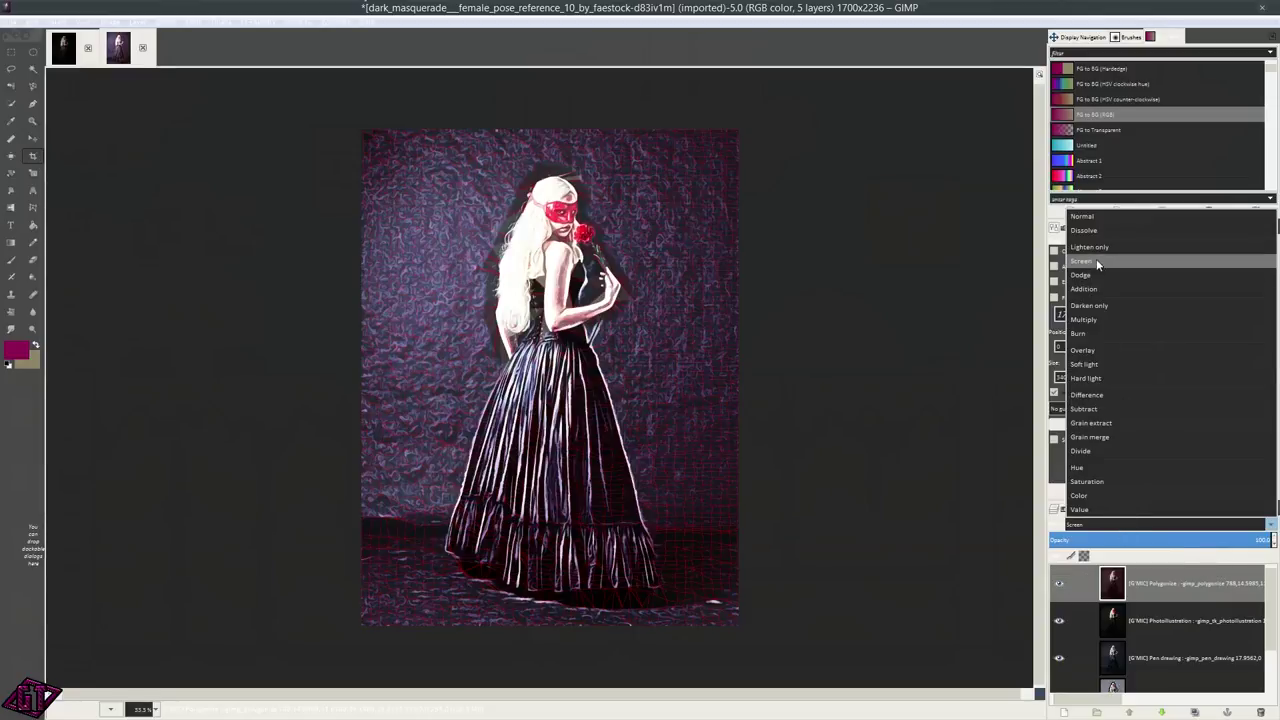
{"action": "left_click", "coordinate": [1094, 318]}
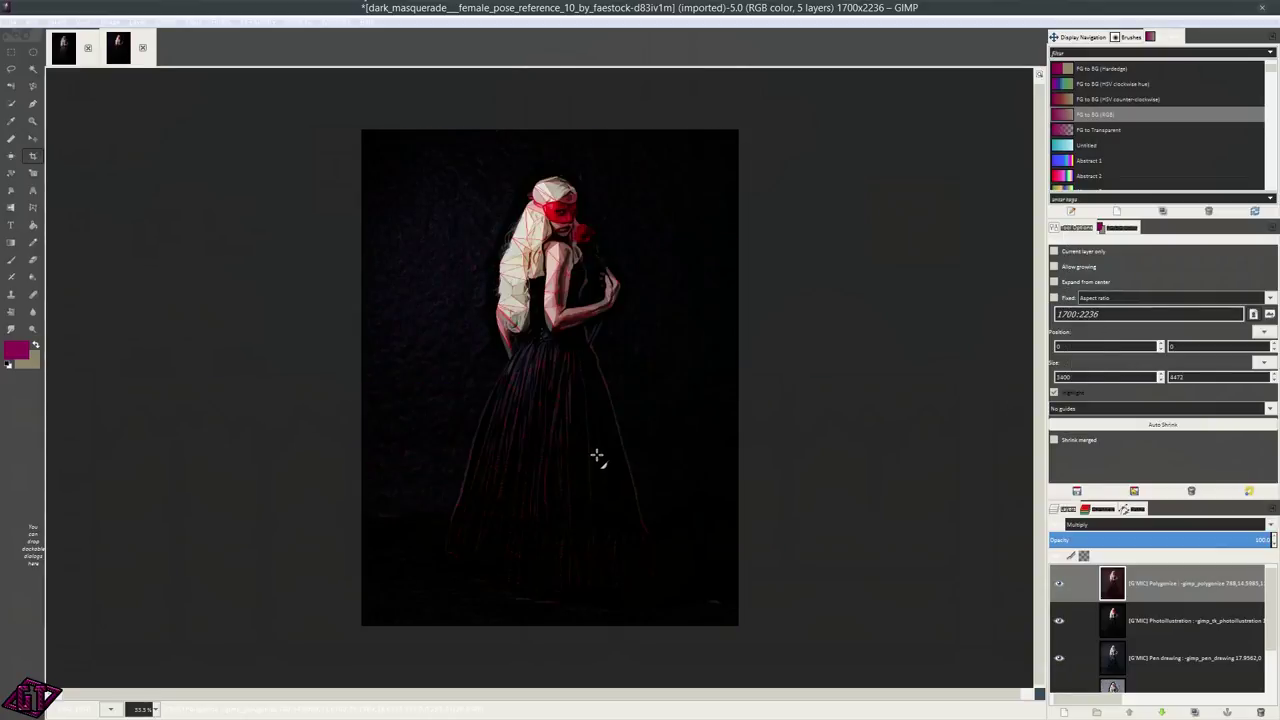
- Zoom in on the figure and drag the Polygonize layer's opacity down to about 22
{"action": "key", "text": "plus"}
{"action": "scroll", "coordinate": [606, 451], "scroll_direction": "up", "scroll_amount": 3}
{"action": "scroll", "coordinate": [626, 423], "scroll_direction": "down", "scroll_amount": 4}
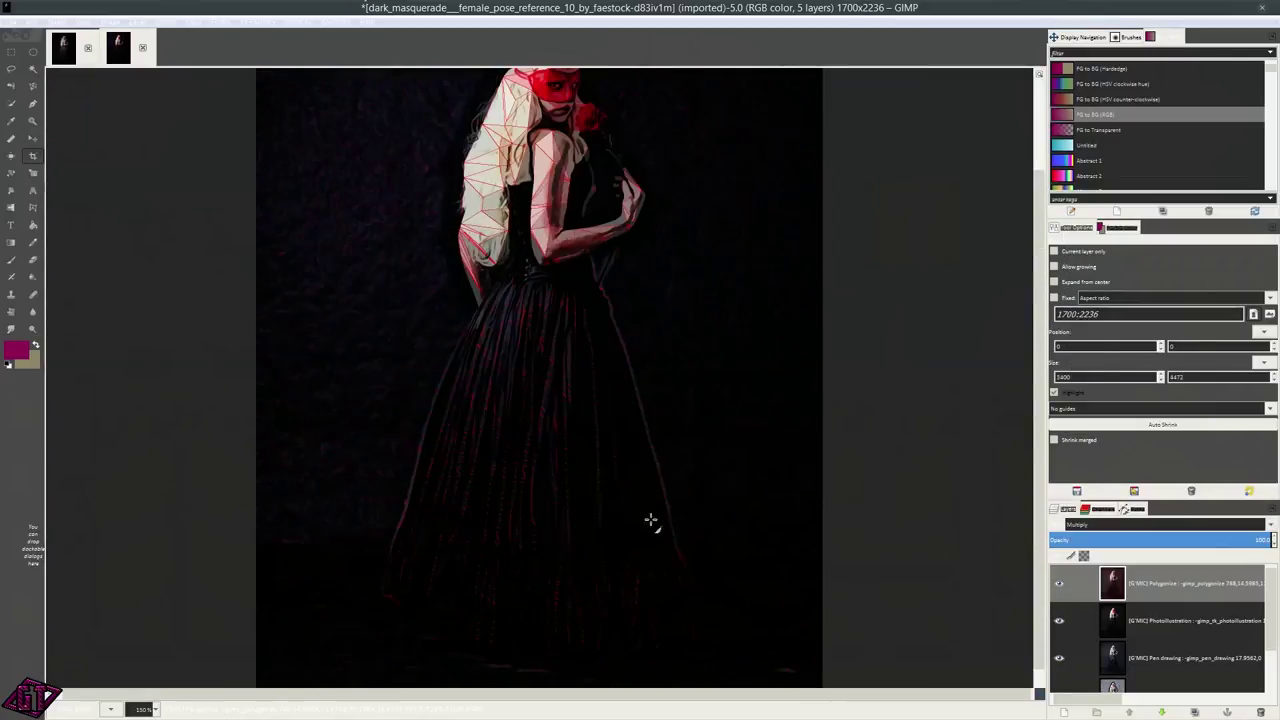
{"action": "scroll", "coordinate": [683, 580], "scroll_direction": "down", "scroll_amount": 2}
{"action": "scroll", "coordinate": [683, 580], "scroll_direction": "up", "scroll_amount": 1}
{"action": "left_click", "coordinate": [1226, 541]}
{"action": "left_click_drag", "start_coordinate": [1226, 541], "coordinate": [1099, 545]}
{"action": "scroll", "coordinate": [655, 405], "scroll_direction": "up", "scroll_amount": 4}
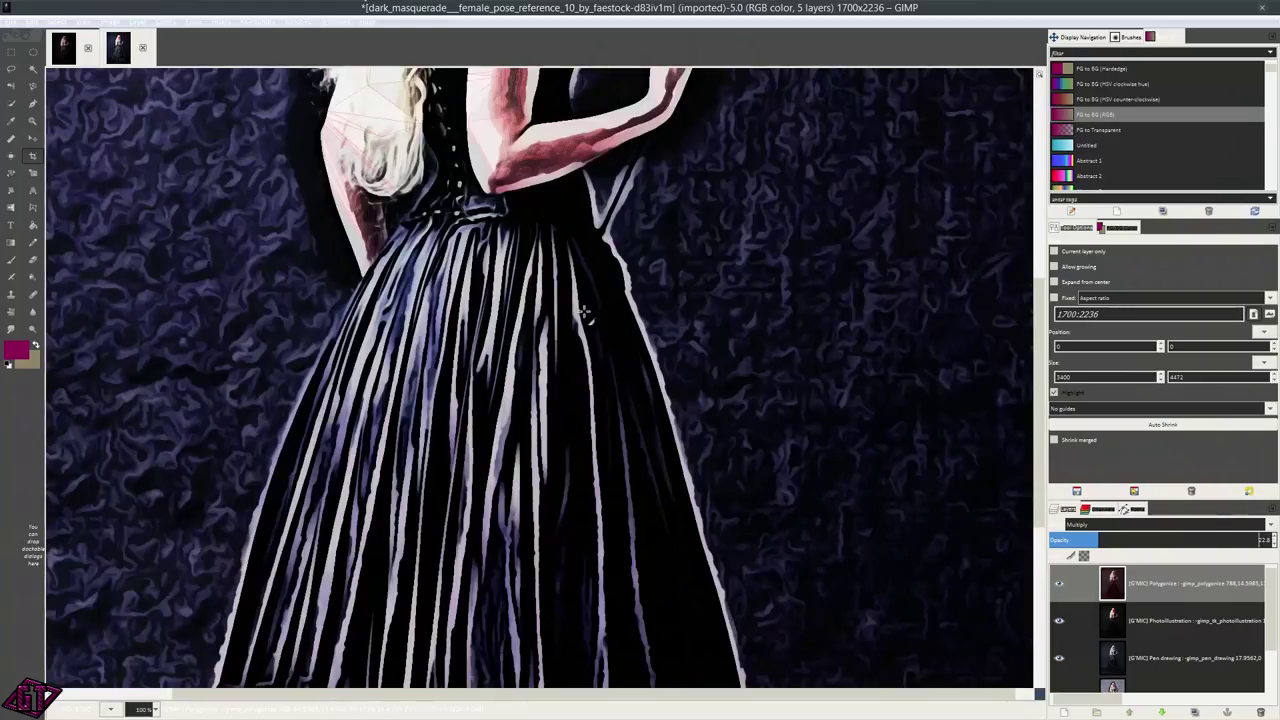
{"action": "scroll", "coordinate": [653, 609], "scroll_direction": "down", "scroll_amount": 4}
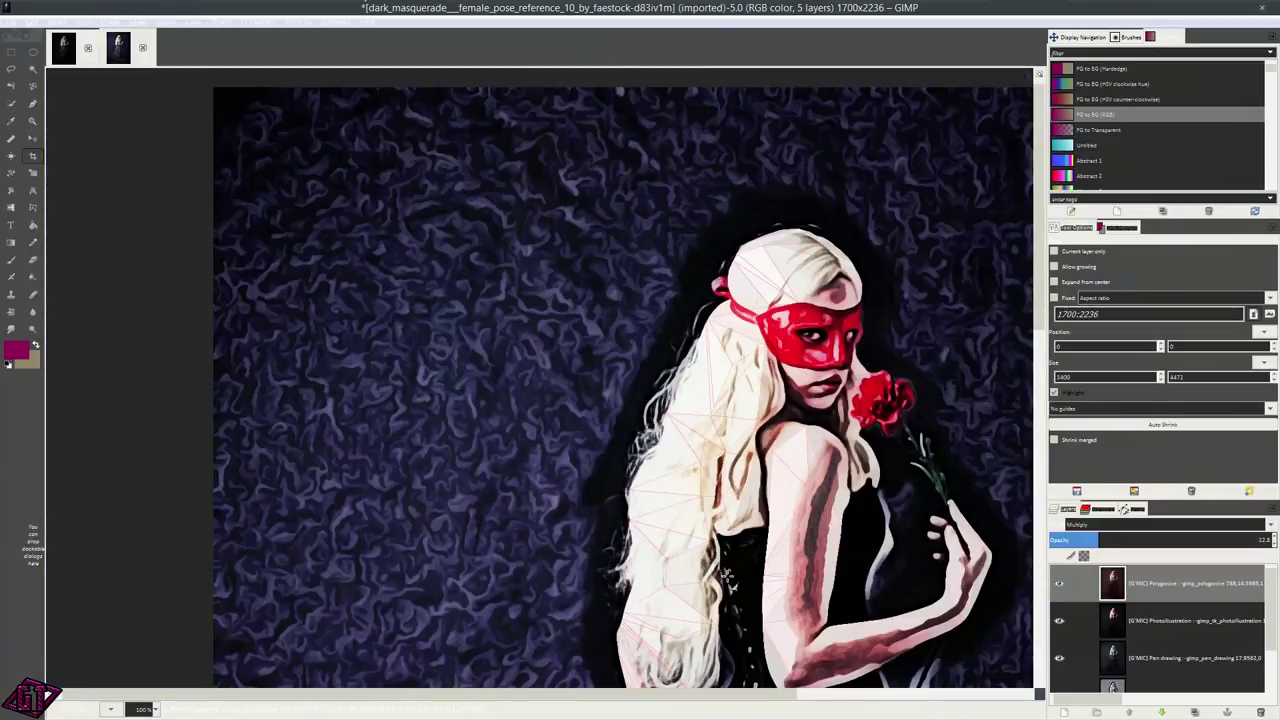
{"action": "scroll", "coordinate": [665, 330], "scroll_direction": "down", "scroll_amount": 3}
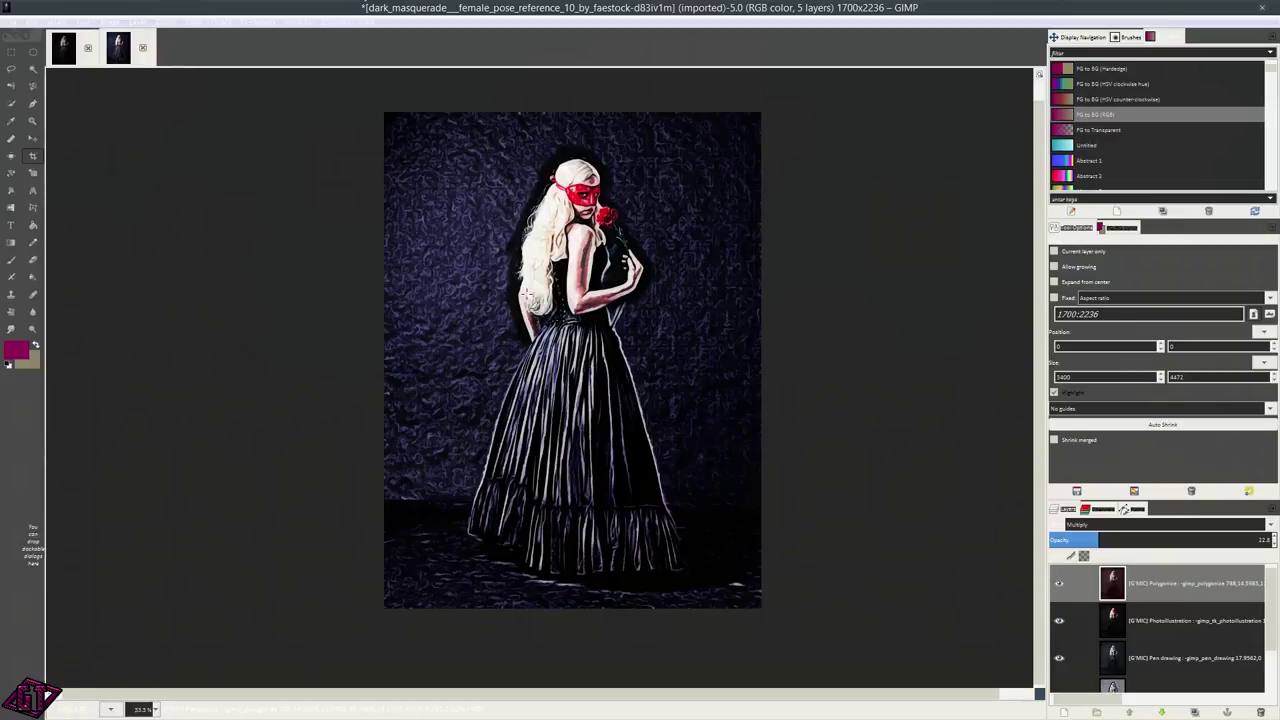
{"action": "left_click", "coordinate": [1216, 618]}
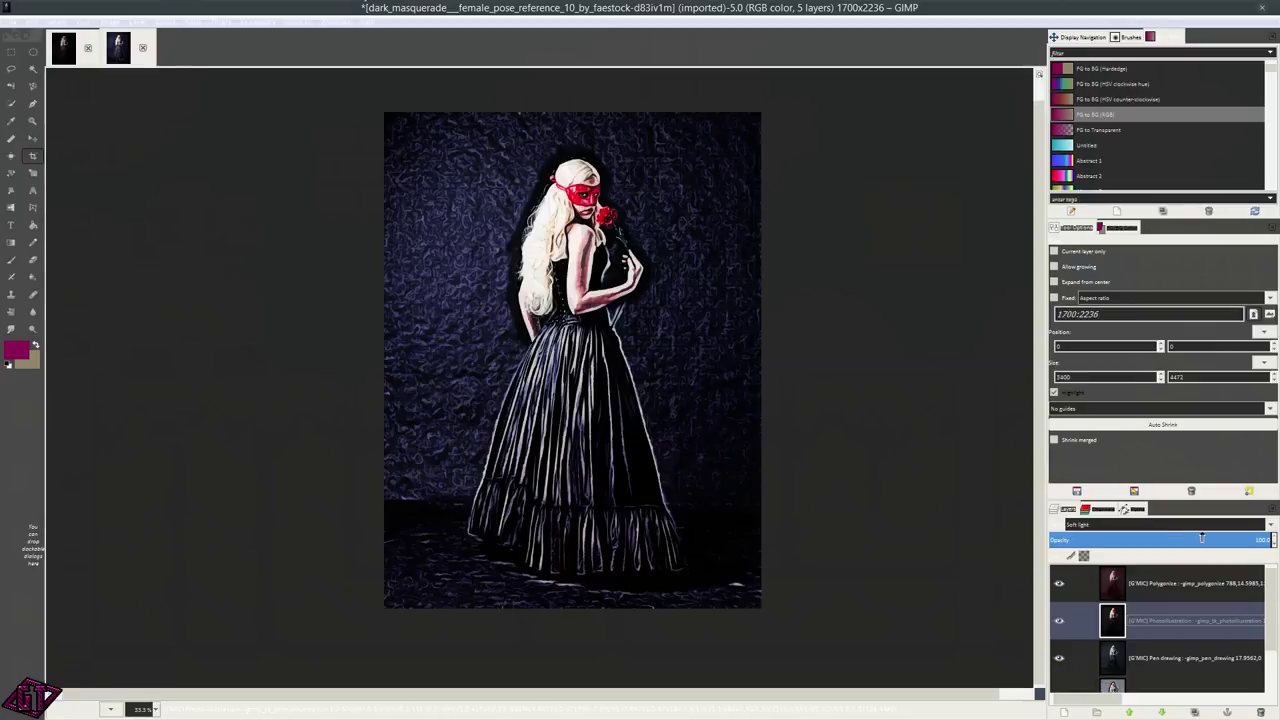
- Lower the Photoillustration layer's opacity to about 91
{"action": "left_click_drag", "start_coordinate": [1272, 540], "coordinate": [1234, 541]}
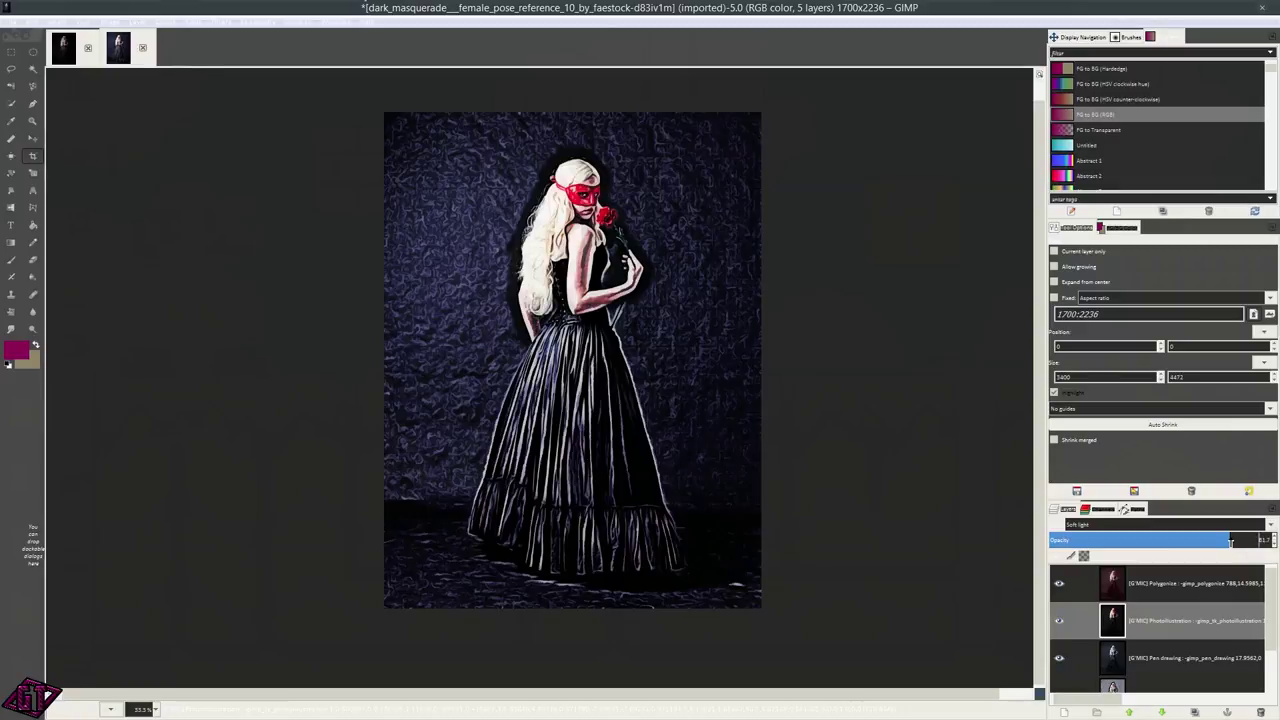
{"action": "left_click", "coordinate": [1188, 657]}
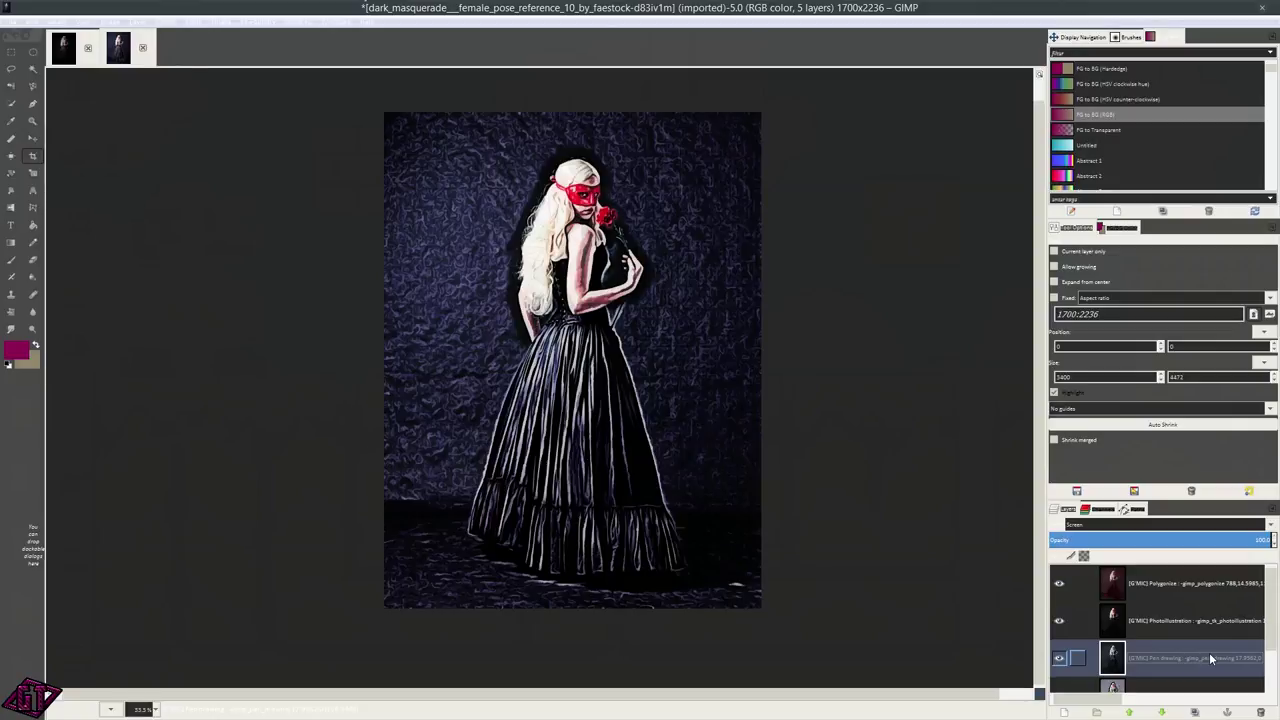
{"action": "scroll", "coordinate": [1190, 651], "scroll_direction": "down", "scroll_amount": 1}
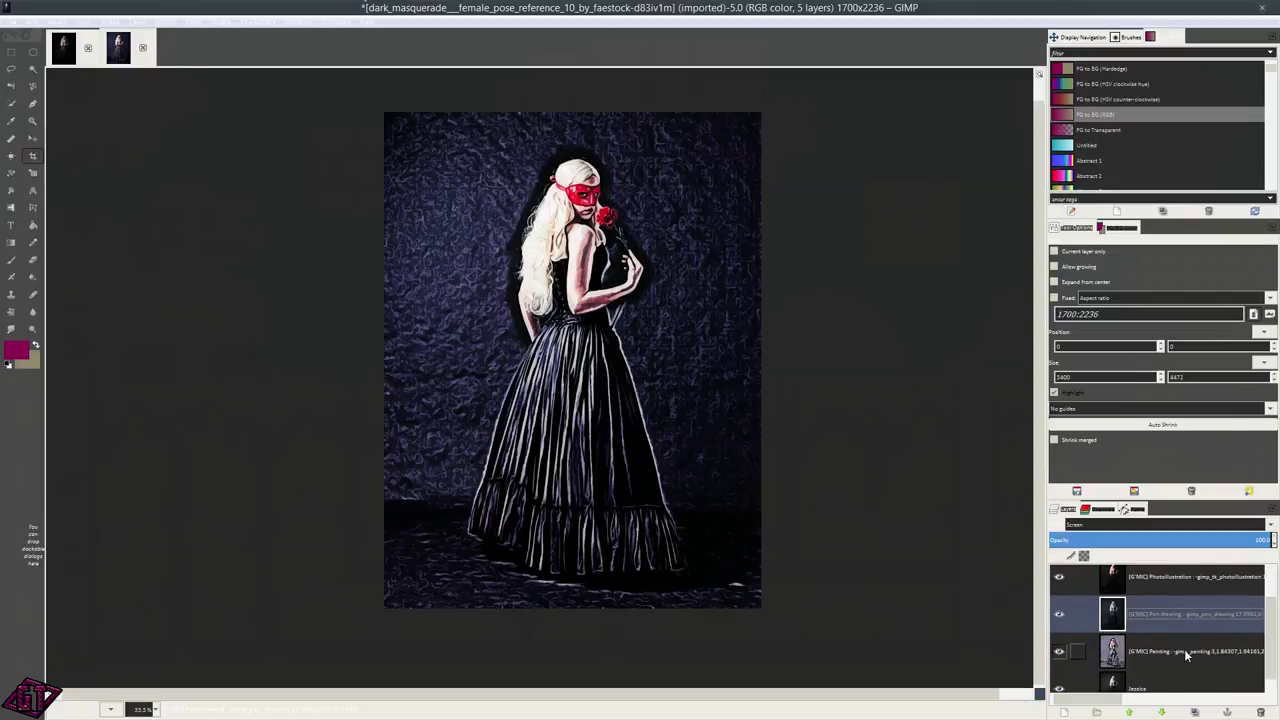
- Lower the Painting layer's opacity to about 60, then reselect the Polygonize layer
{"action": "left_click", "coordinate": [1190, 650]}
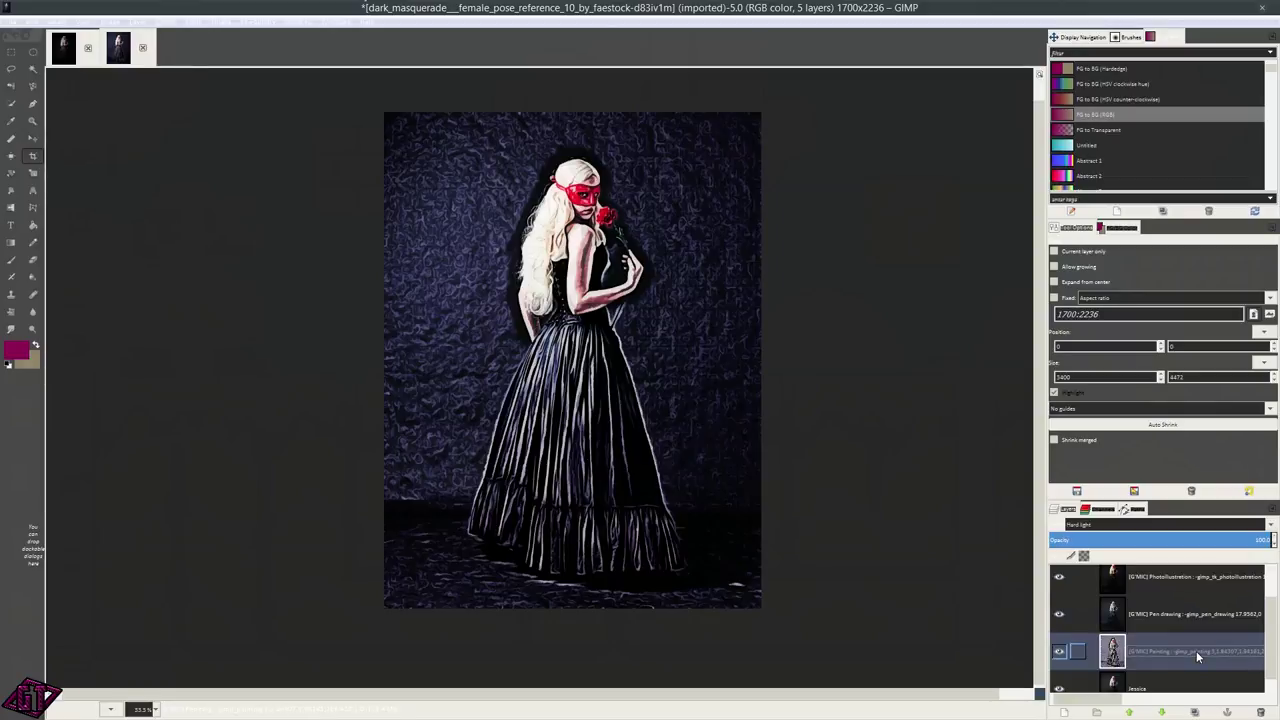
{"action": "left_click_drag", "start_coordinate": [1234, 540], "coordinate": [1185, 540]}
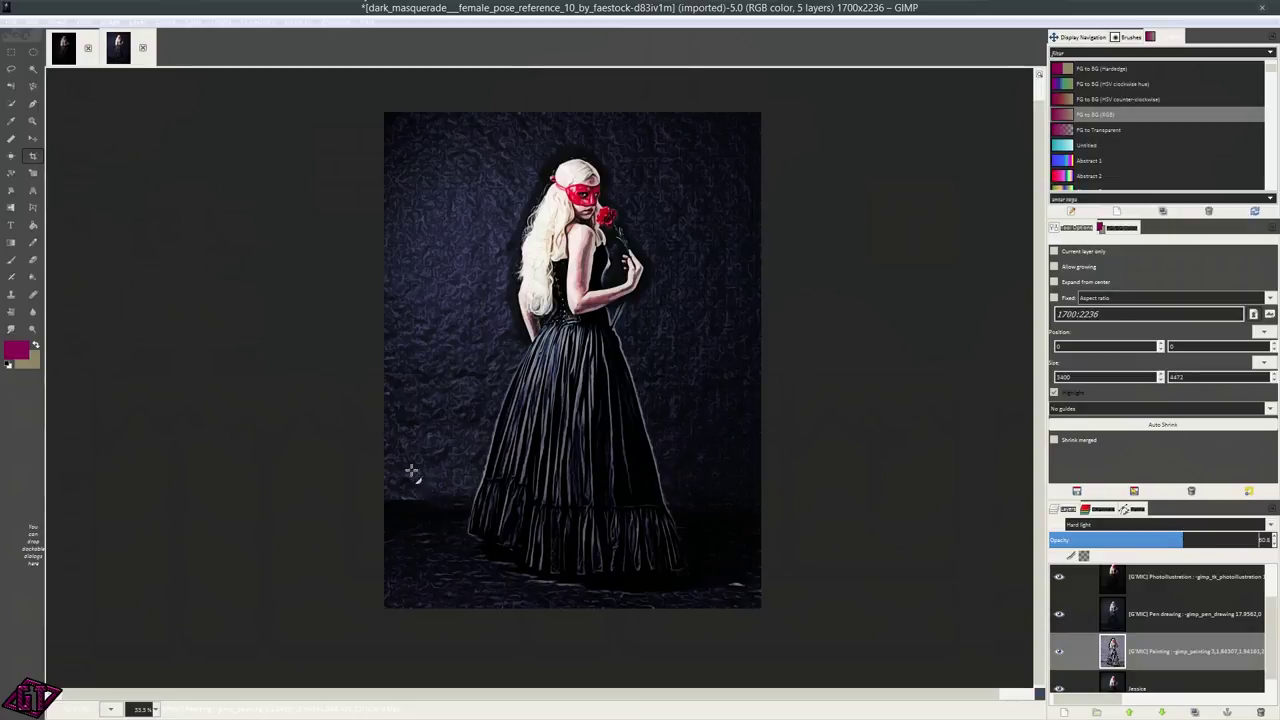
{"action": "scroll", "coordinate": [576, 358], "scroll_direction": "down", "scroll_amount": 2}
{"action": "scroll", "coordinate": [576, 358], "scroll_direction": "up", "scroll_amount": 3}
{"action": "scroll", "coordinate": [600, 380], "scroll_direction": "up", "scroll_amount": 2}
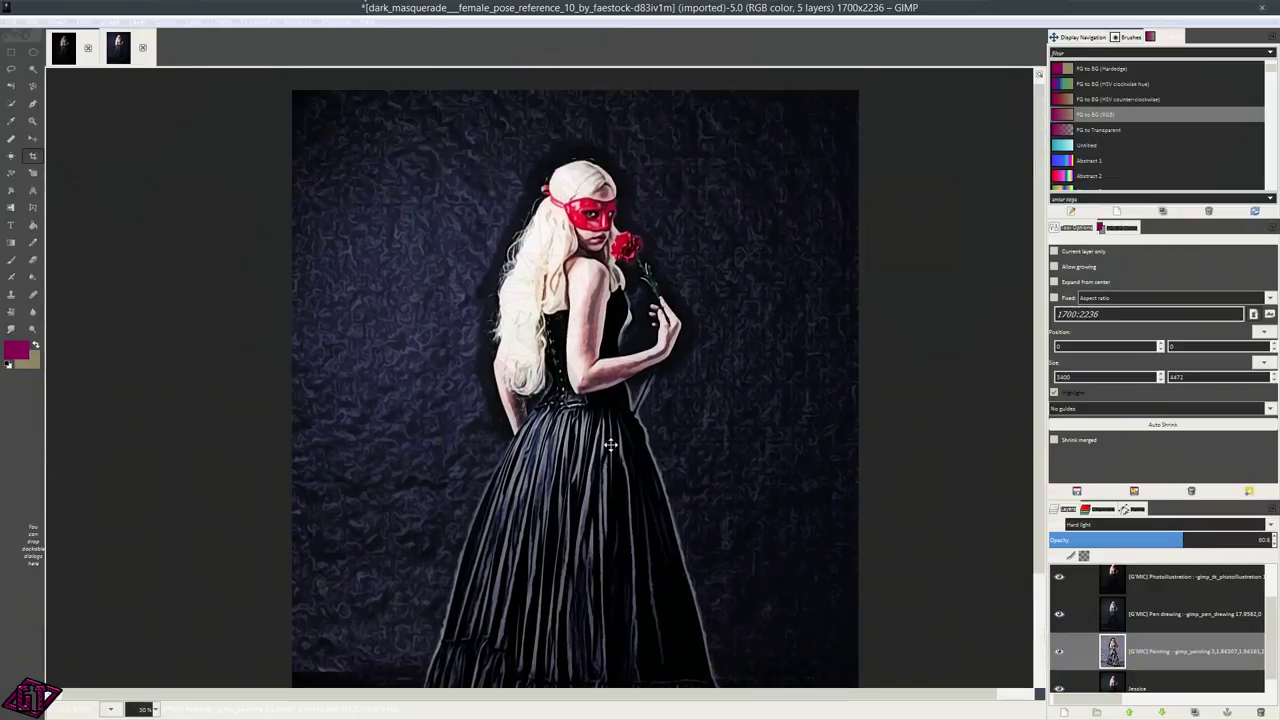
{"action": "scroll", "coordinate": [583, 297], "scroll_direction": "up", "scroll_amount": 2}
{"action": "scroll", "coordinate": [583, 297], "scroll_direction": "down", "scroll_amount": 2}
{"action": "scroll", "coordinate": [583, 297], "scroll_direction": "down", "scroll_amount": 2}
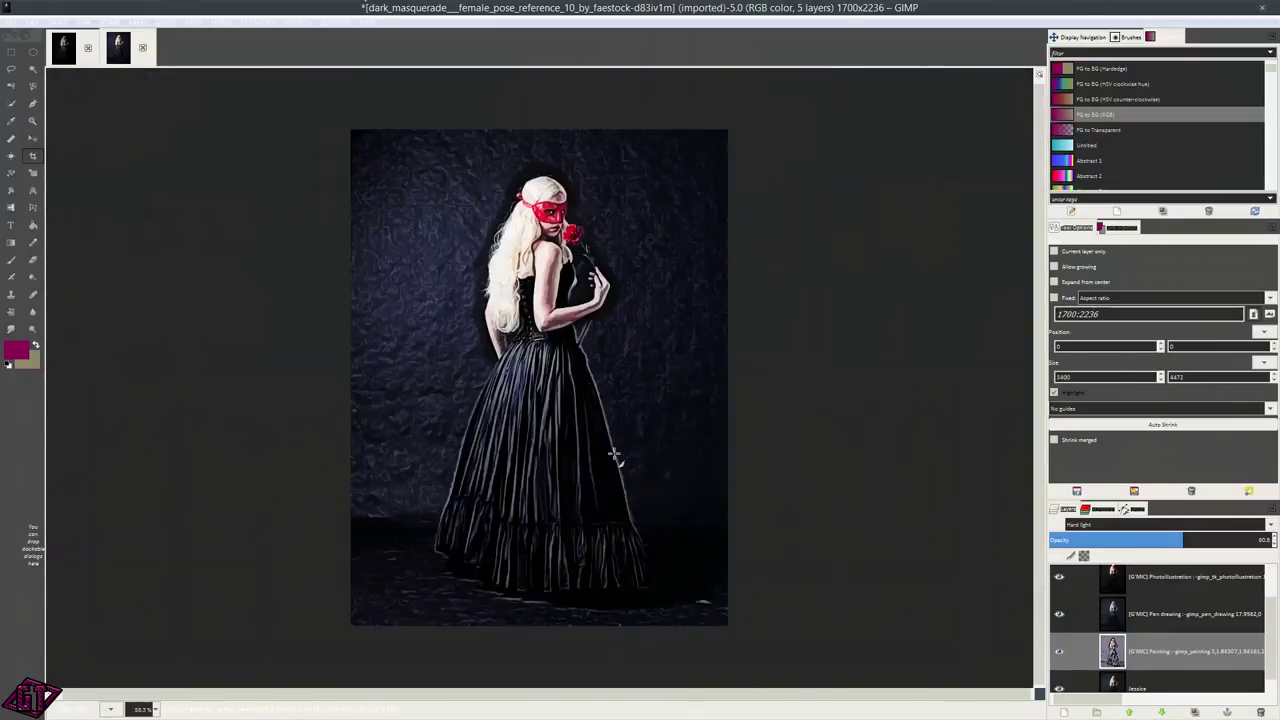
{"action": "scroll", "coordinate": [590, 363], "scroll_direction": "up", "scroll_amount": 1}
{"action": "scroll", "coordinate": [791, 491], "scroll_direction": "down", "scroll_amount": 1}
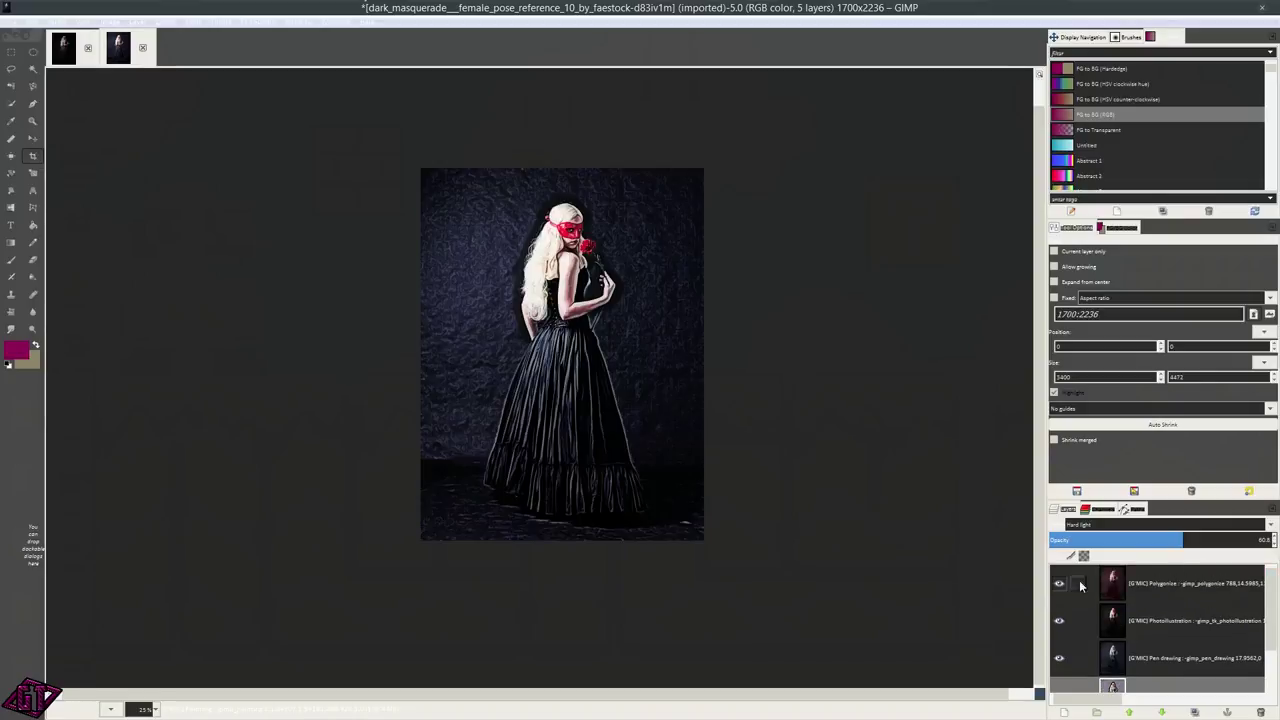
{"action": "scroll", "coordinate": [596, 320], "scroll_direction": "up", "scroll_amount": 2}
{"action": "scroll", "coordinate": [580, 318], "scroll_direction": "down", "scroll_amount": 2}
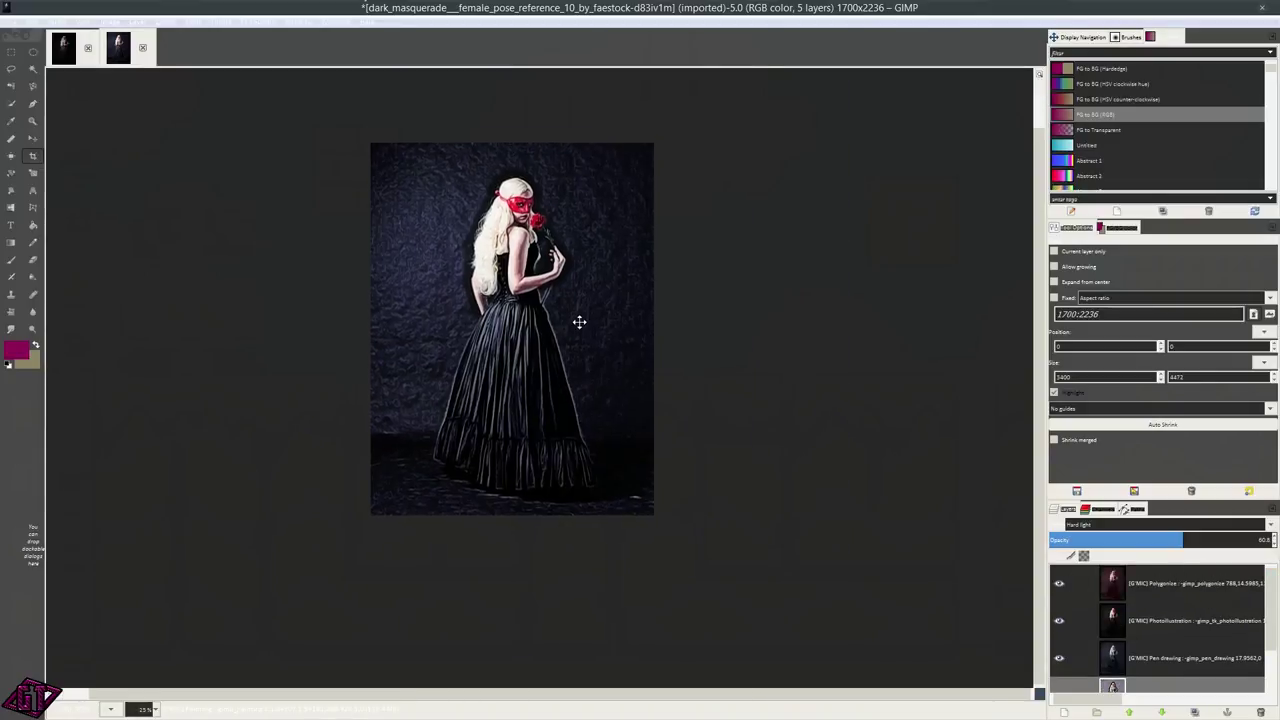
{"action": "scroll", "coordinate": [568, 308], "scroll_direction": "up", "scroll_amount": 2}
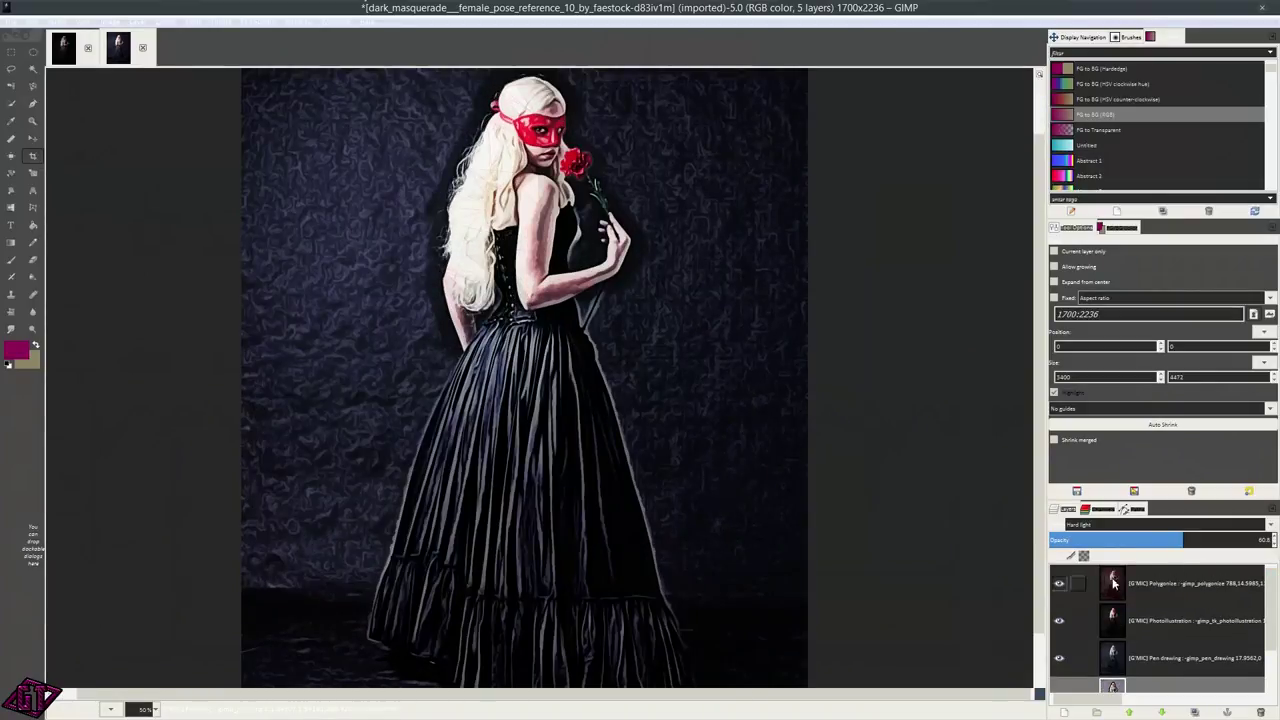
{"action": "left_click", "coordinate": [1174, 582]}
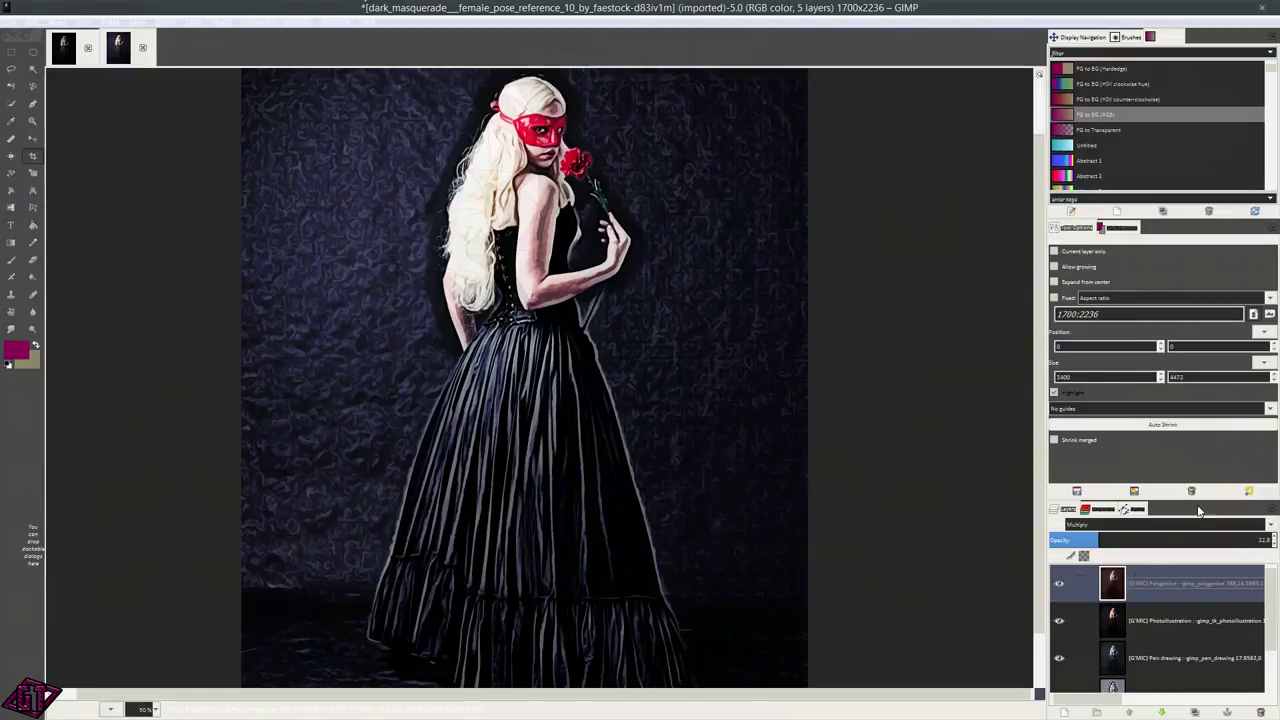
- Create a new layer from the visible image and name it B&C
{"action": "left_click", "coordinate": [138, 22]}
{"action": "left_click", "coordinate": [175, 49]}
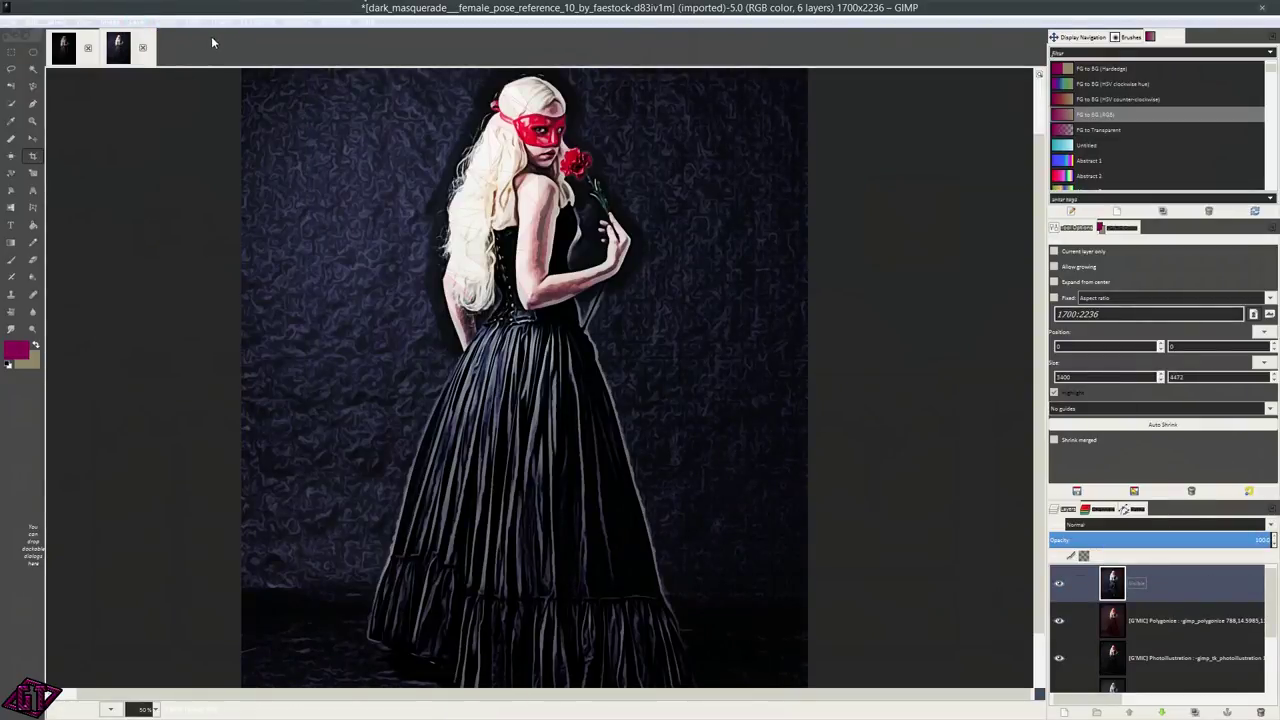
{"action": "double_click", "coordinate": [1141, 583]}
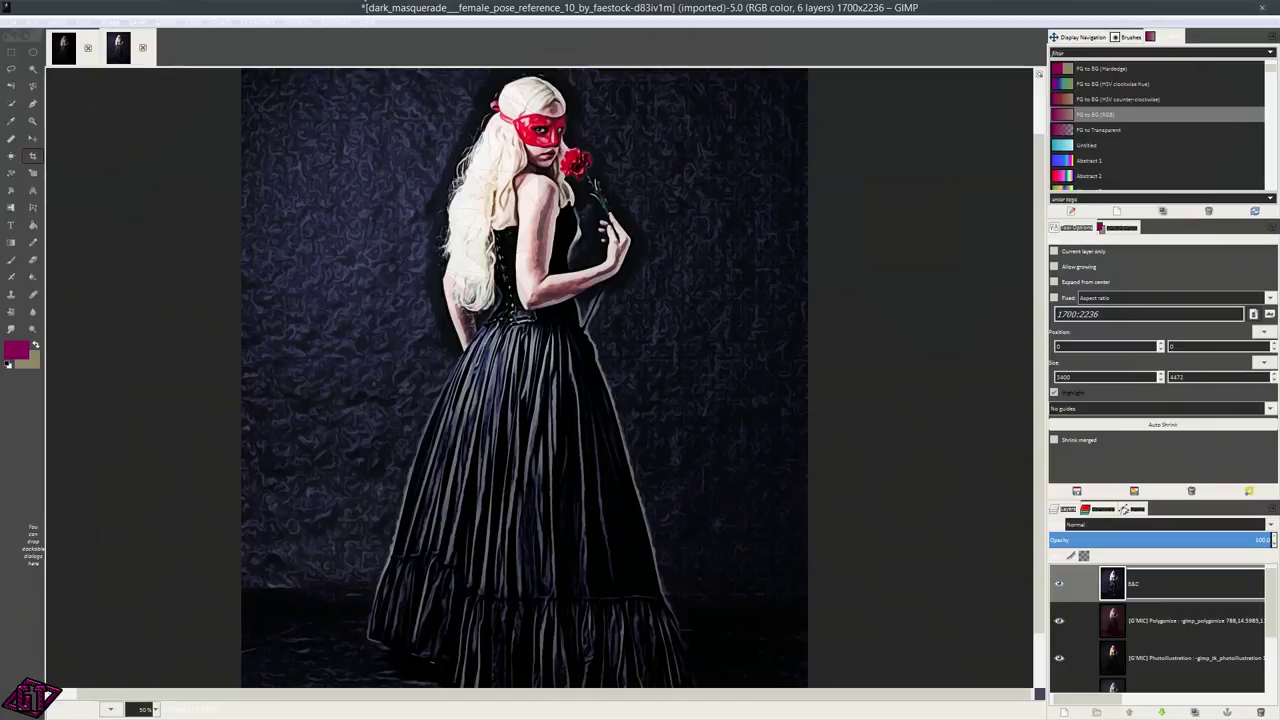
{"action": "key", "text": "Return"}
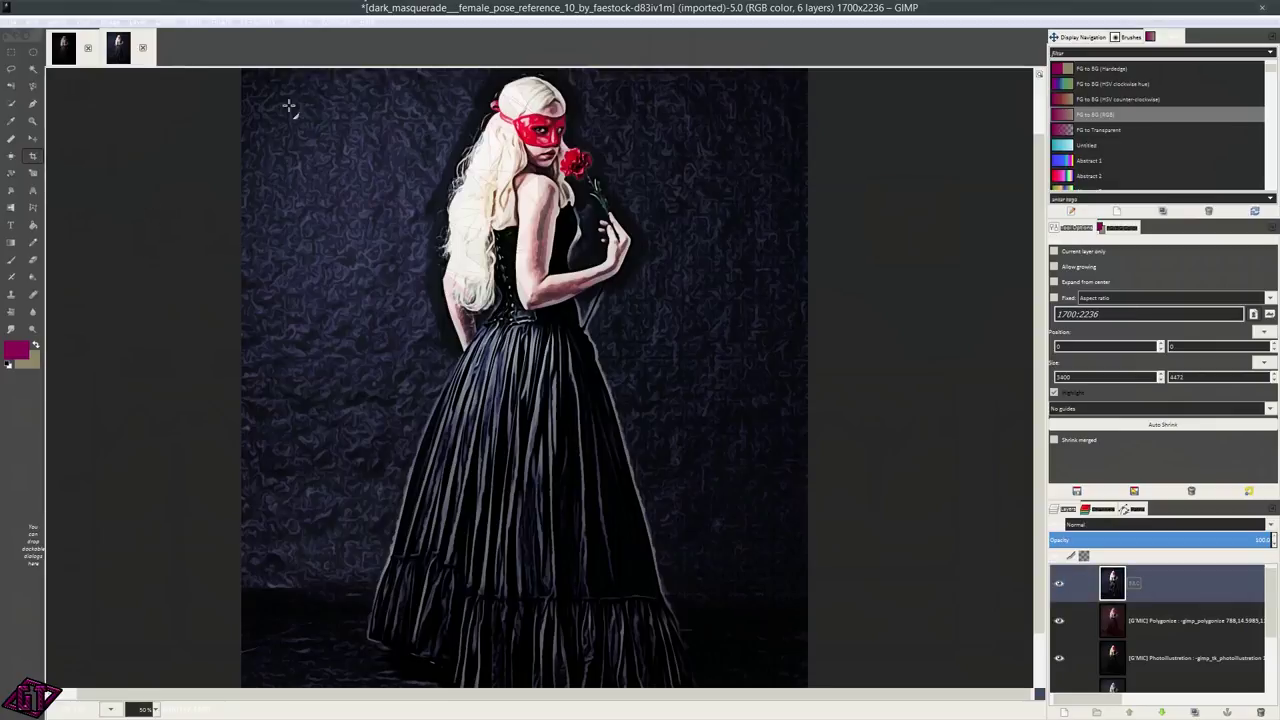
- Apply Brightness-Contrast with brightness -16 and contrast 4 to the new layer
{"action": "left_click", "coordinate": [190, 22]}
{"action": "left_click", "coordinate": [193, 78]}
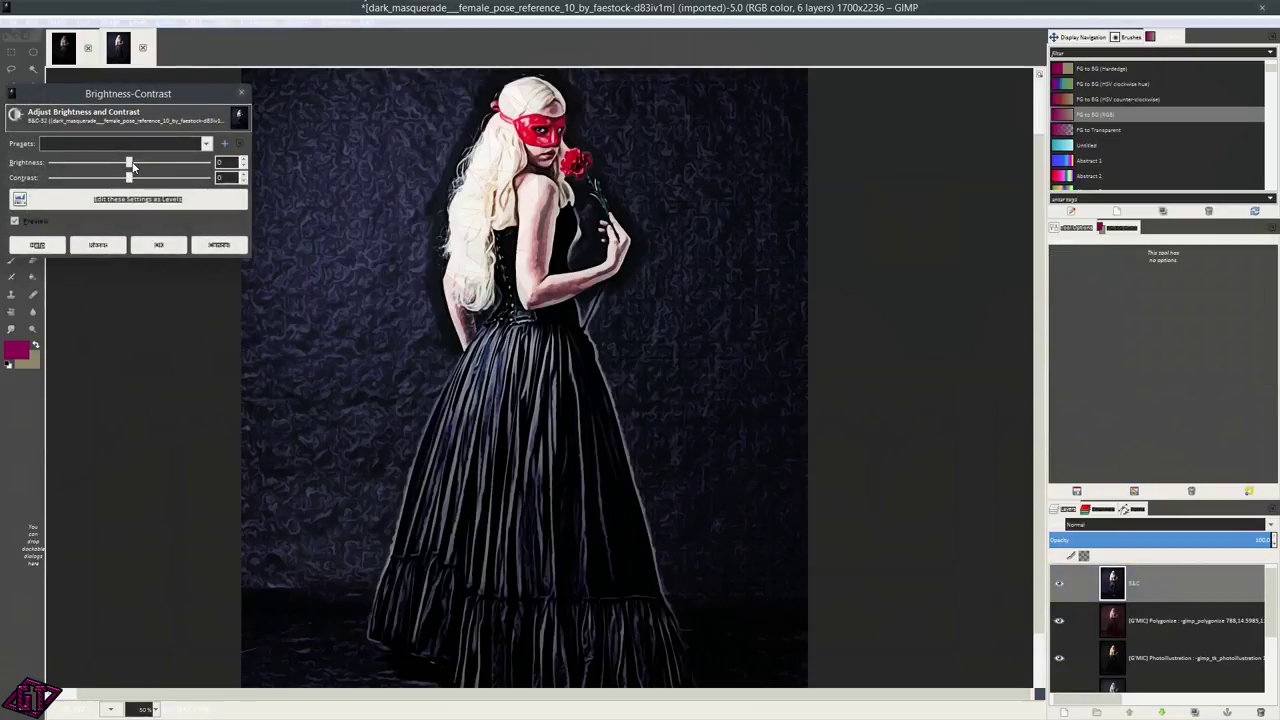
{"action": "mouse_move", "coordinate": [130, 166]}
{"action": "left_mouse_down"}
{"action": "mouse_move", "coordinate": [118, 179]}
{"action": "mouse_move", "coordinate": [139, 180]}
{"action": "mouse_move", "coordinate": [120, 167]}
{"action": "left_mouse_up"}
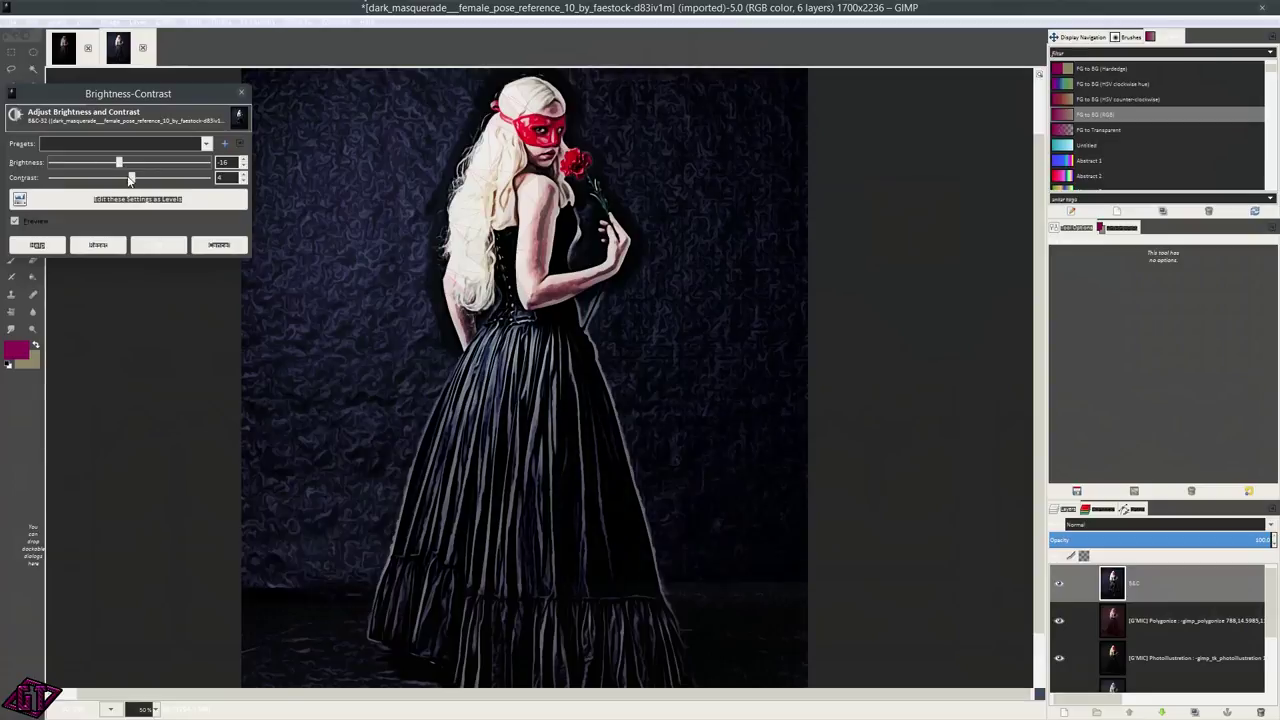
{"action": "mouse_move", "coordinate": [131, 179]}
{"action": "left_mouse_down"}
{"action": "mouse_move", "coordinate": [115, 179]}
{"action": "mouse_move", "coordinate": [133, 179]}
{"action": "left_mouse_up"}
{"action": "left_click_drag", "start_coordinate": [142, 99], "coordinate": [871, 114]}
{"action": "key", "text": "minus"}
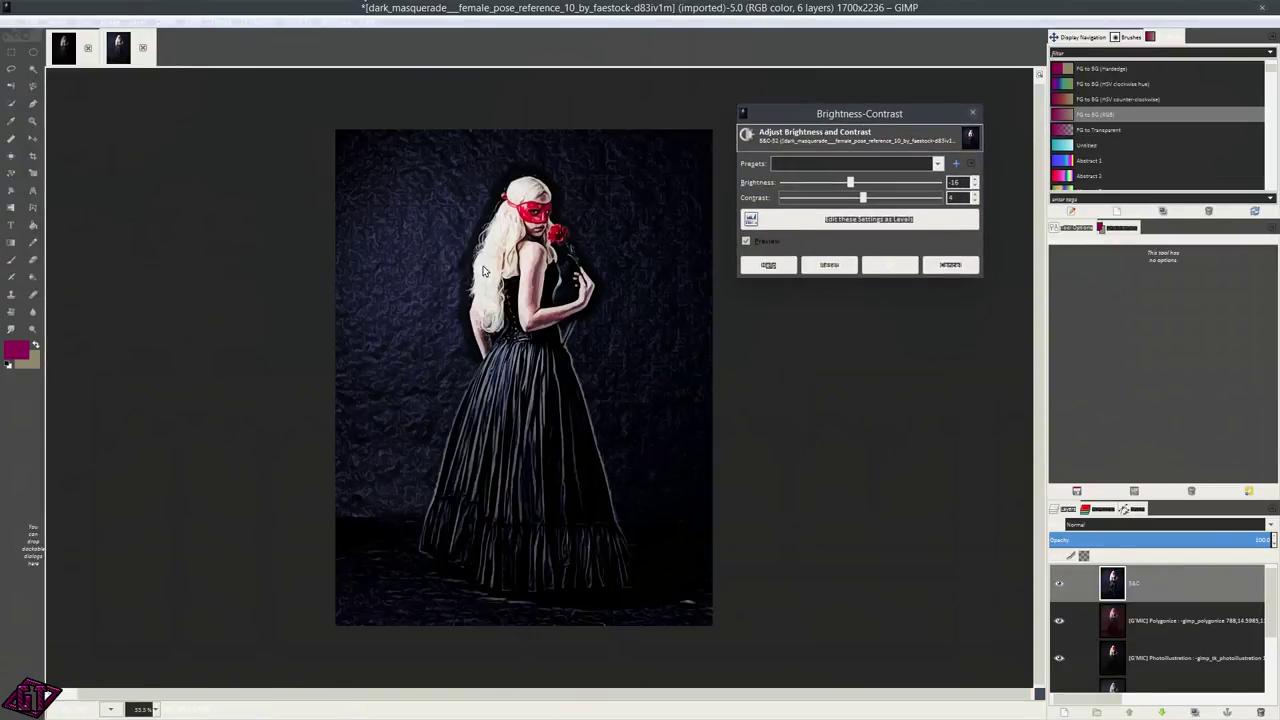
{"action": "left_click", "coordinate": [888, 267]}
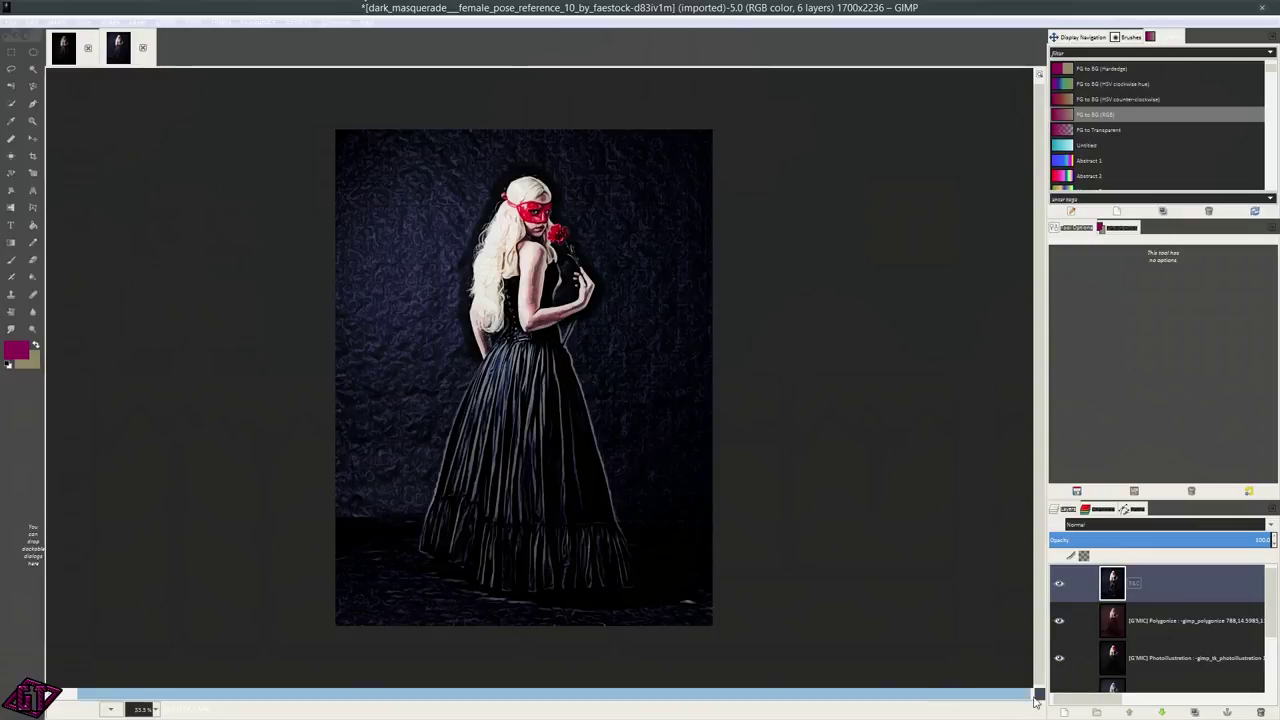
- Add a new transparent layer named Gradient
{"action": "left_click", "coordinate": [1063, 712]}
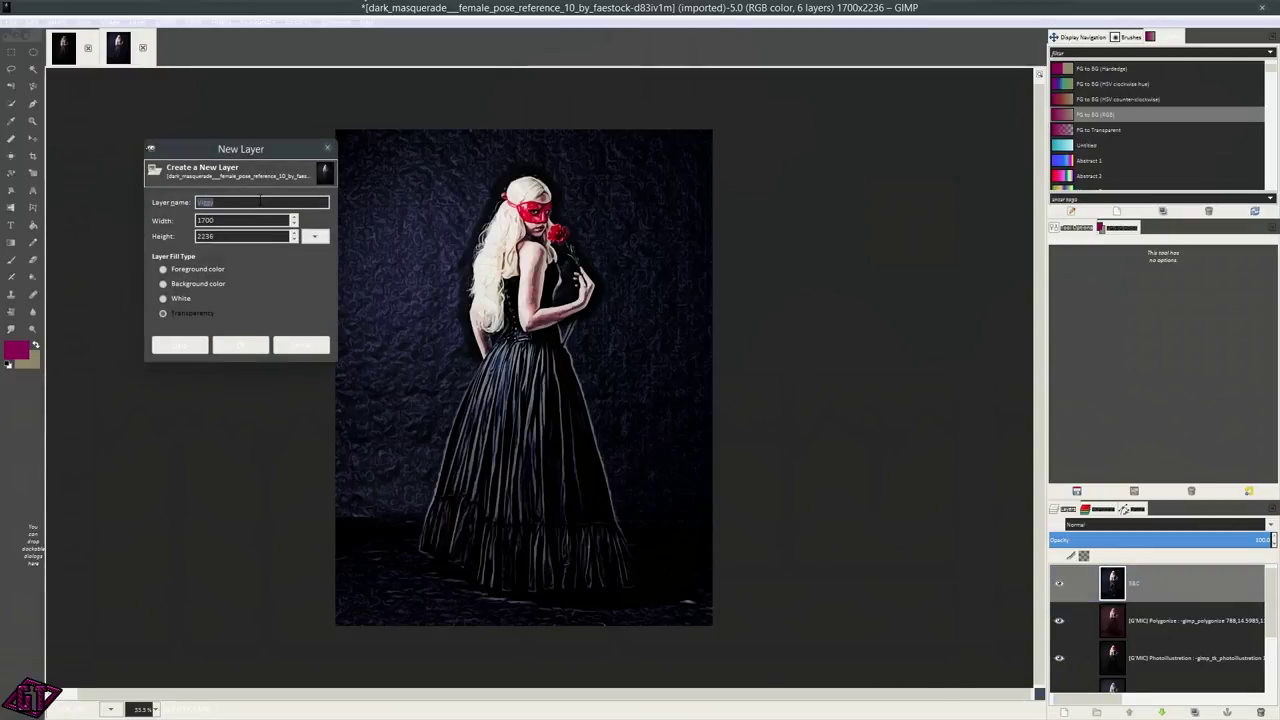
{"action": "type", "text": "G"}
{"action": "type", "text": "nt"}
{"action": "key", "text": "Return"}
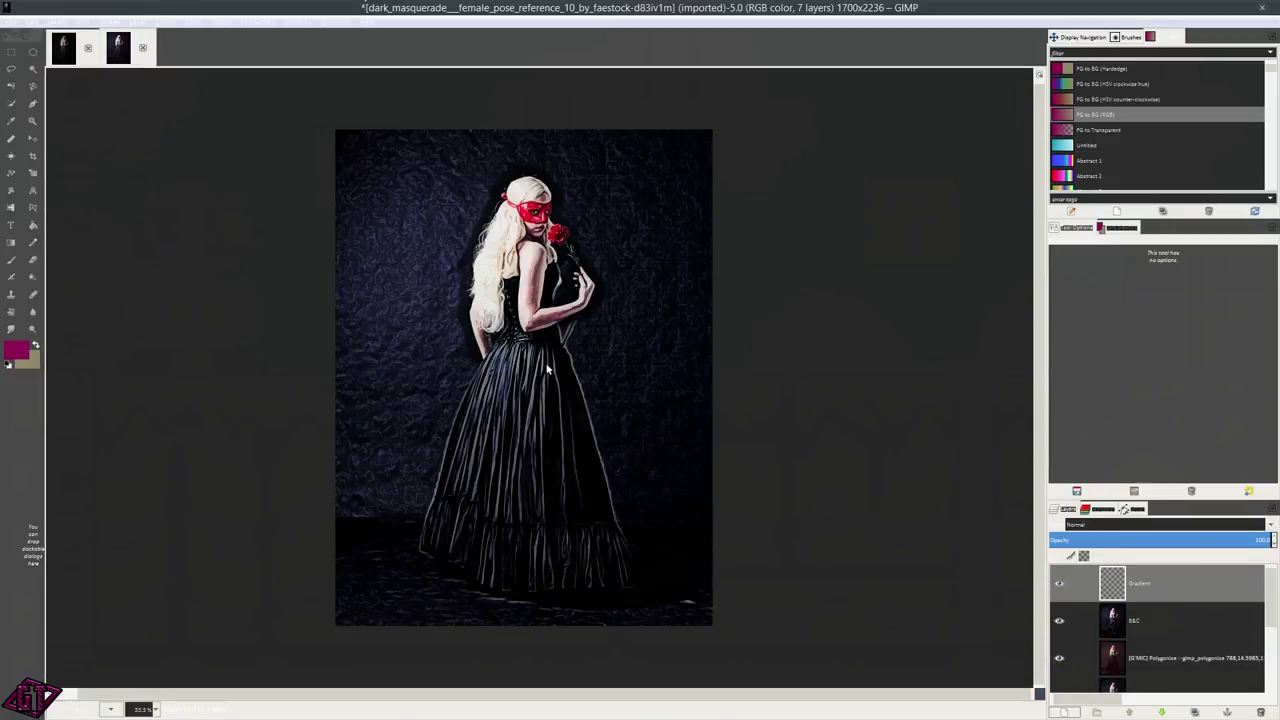
- Set the foreground colour to magenta #8f0c53 and the background to tan #8f8668
{"action": "left_click", "coordinate": [17, 348]}
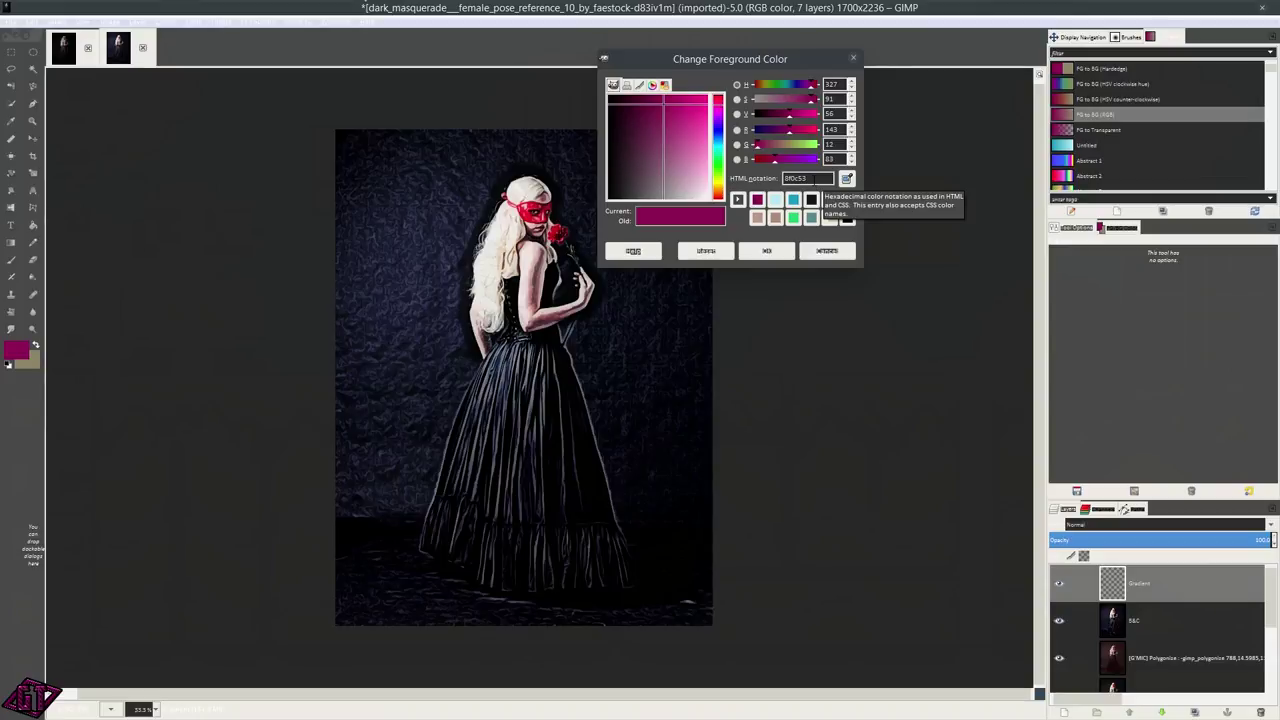
{"action": "left_click", "coordinate": [766, 251]}
{"action": "left_click", "coordinate": [34, 366]}
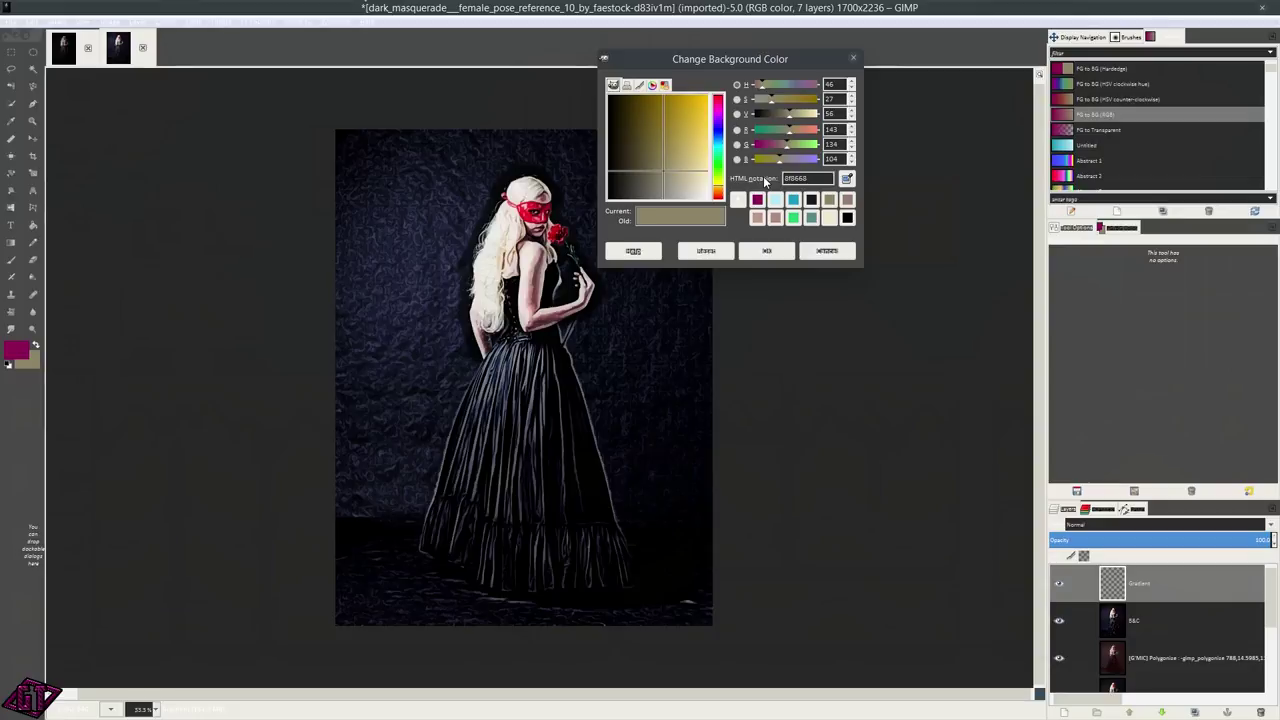
{"action": "left_click", "coordinate": [755, 251]}
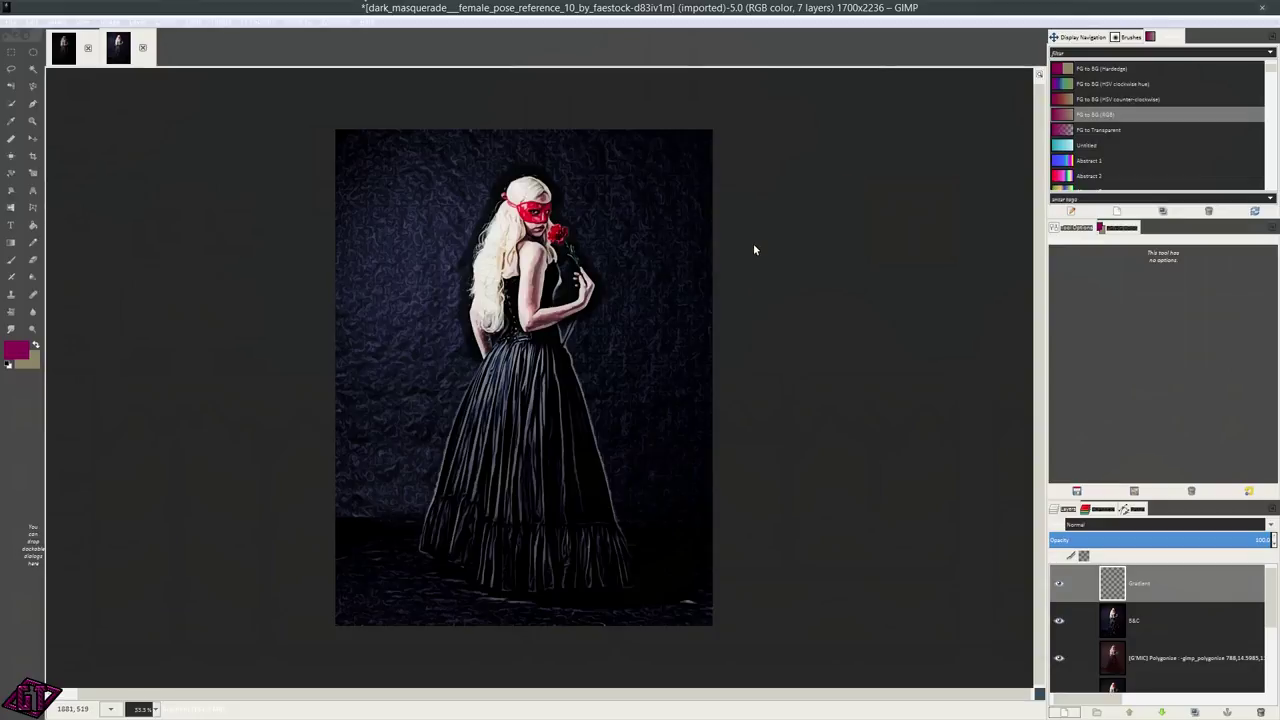
- Draw a top-to-bottom magenta-to-tan gradient and blend it as Multiply at about 31% opacity
{"action": "left_click", "coordinate": [11, 243]}
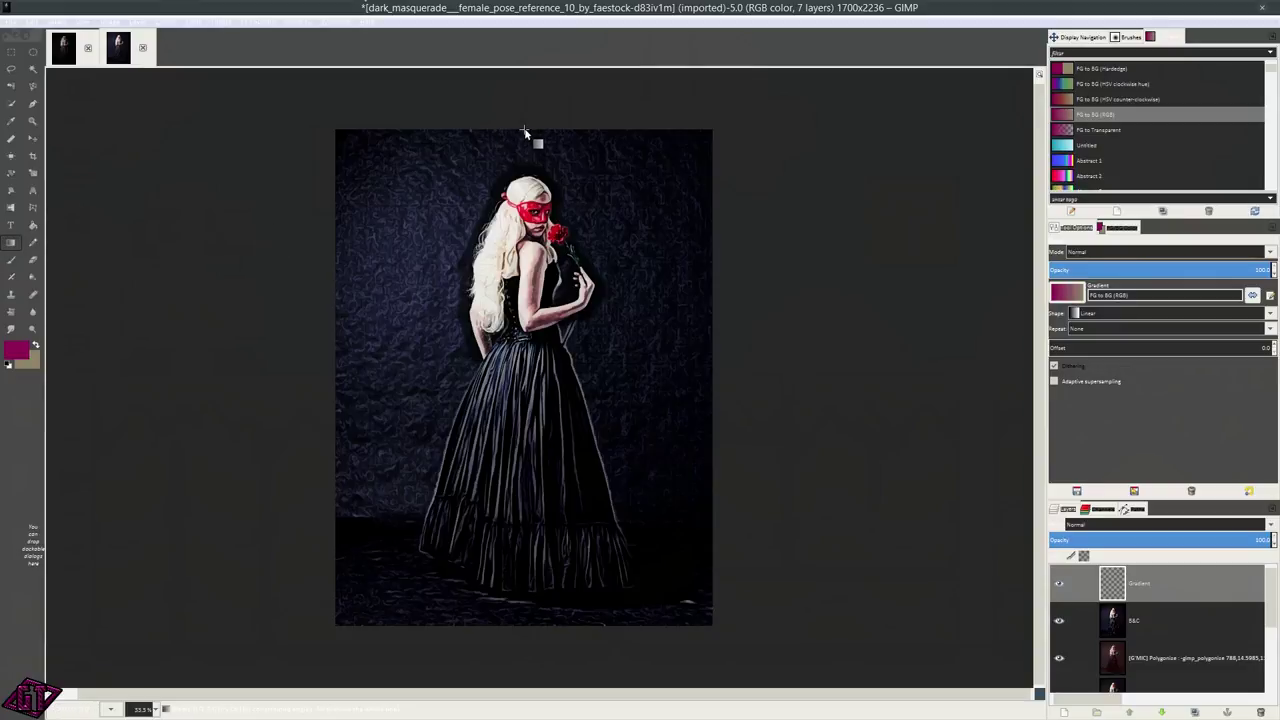
{"action": "left_click_drag", "start_coordinate": [524, 130], "coordinate": [526, 627]}
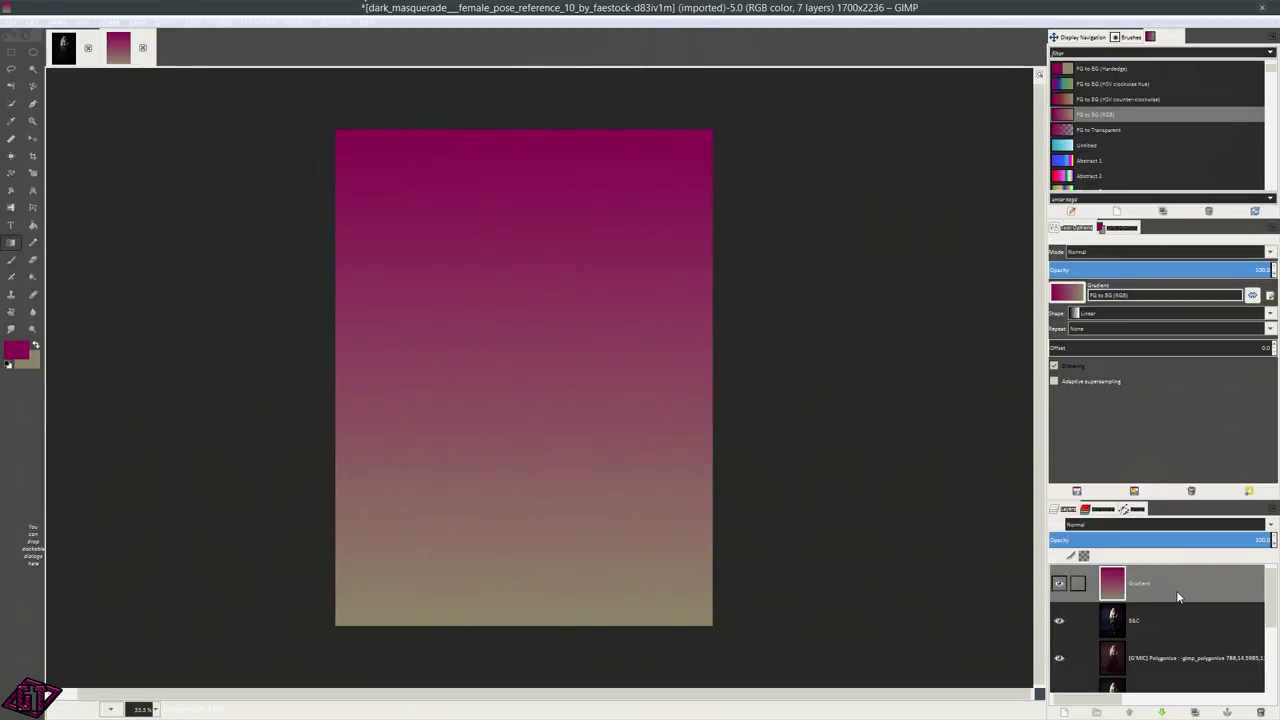
{"action": "left_click", "coordinate": [1120, 528]}
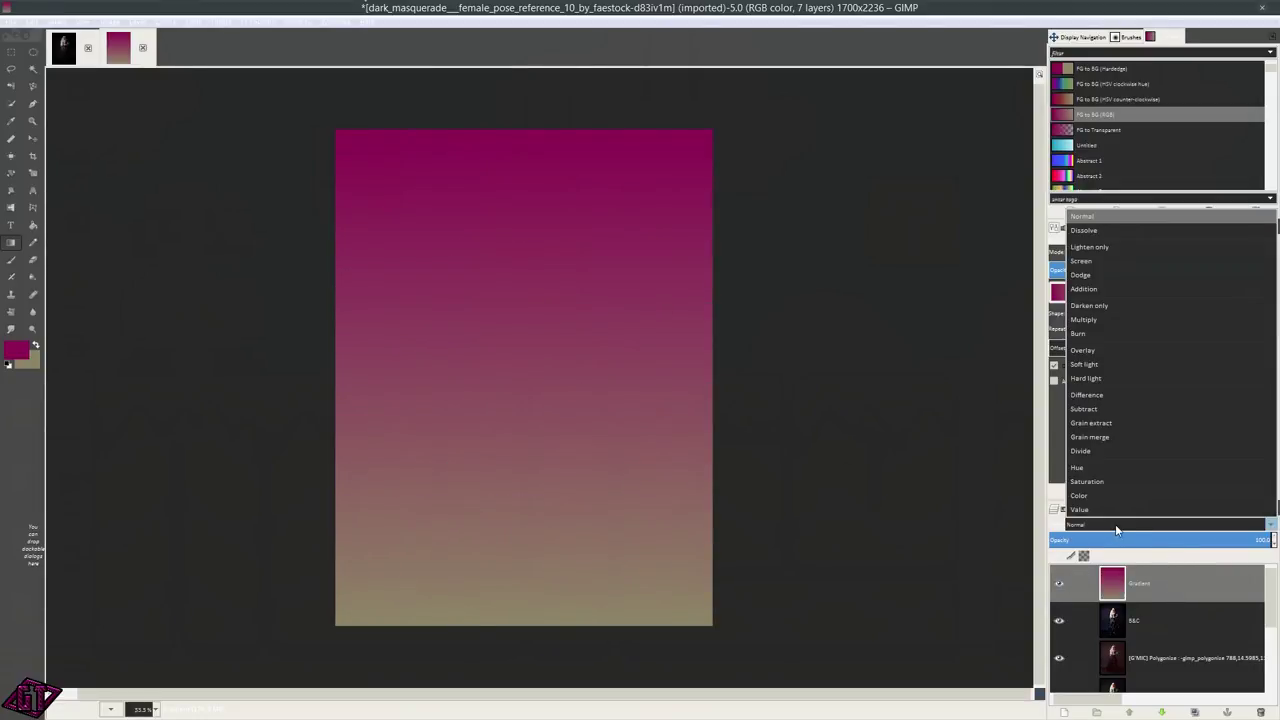
{"action": "left_click", "coordinate": [1100, 320]}
{"action": "left_click_drag", "start_coordinate": [1245, 540], "coordinate": [1094, 540]}
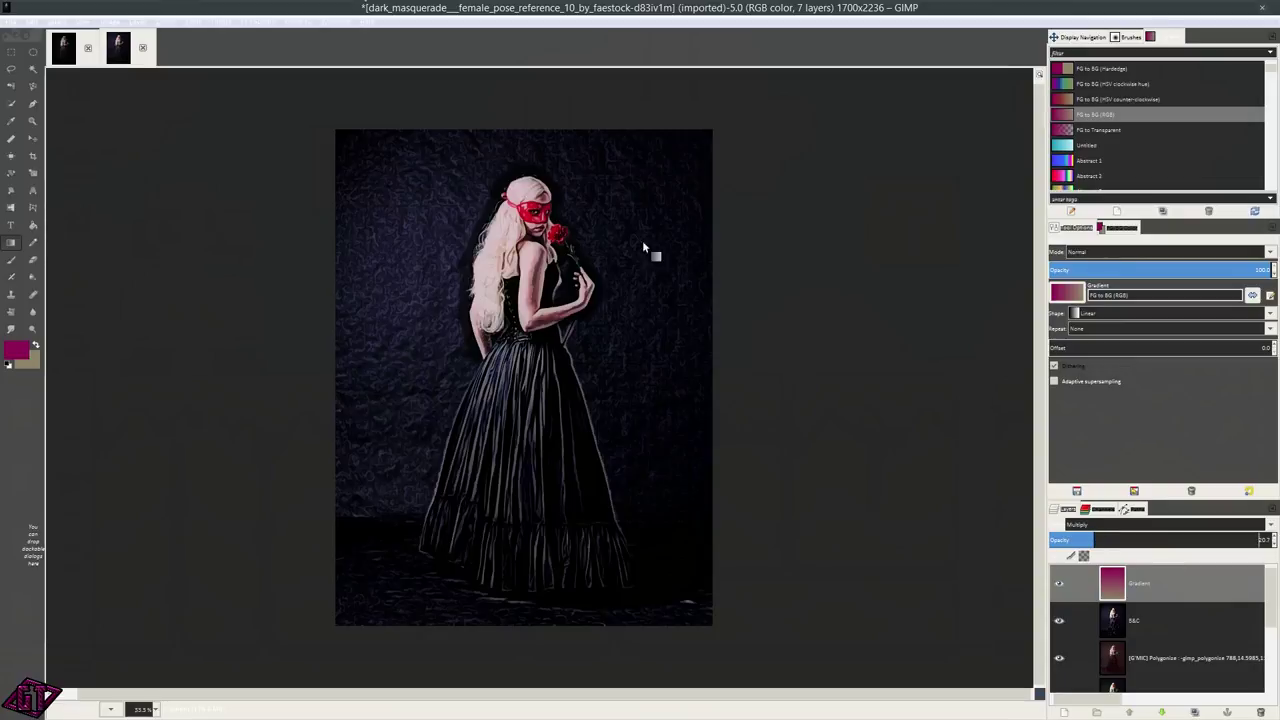
- Create a new top layer from the visible image and rename it Curves
{"action": "left_click", "coordinate": [130, 21]}
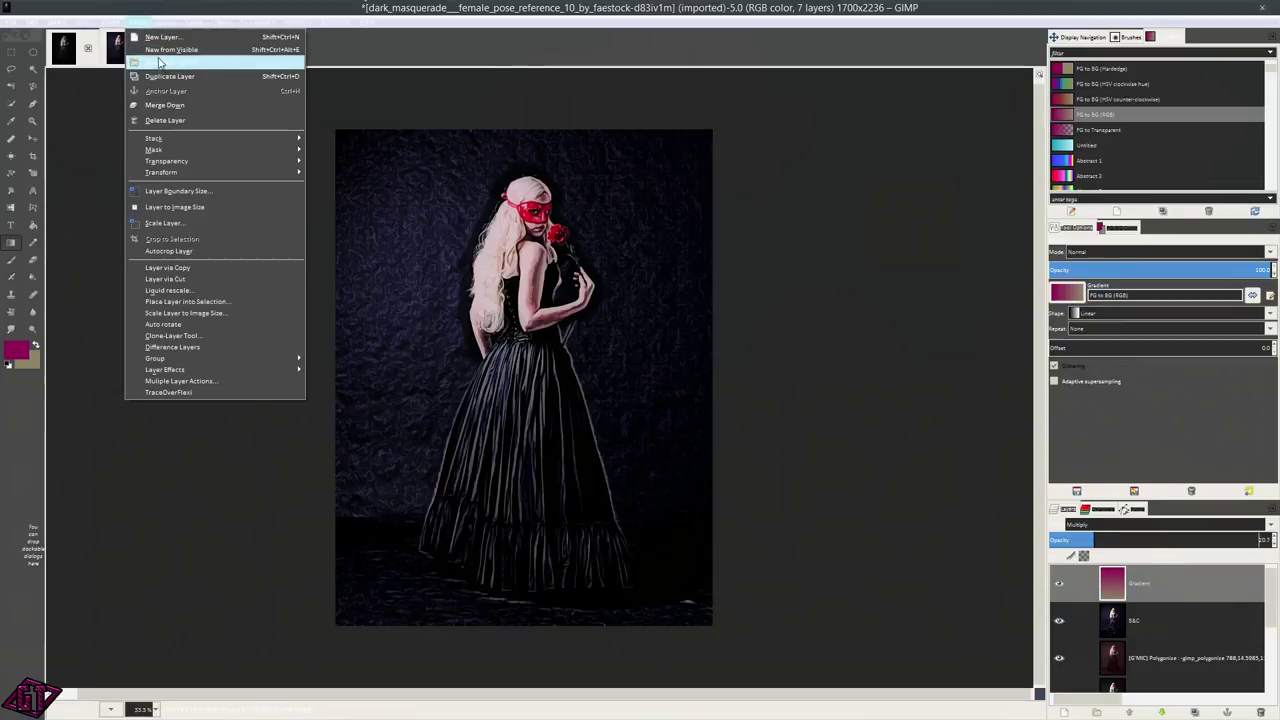
{"action": "left_click", "coordinate": [170, 49]}
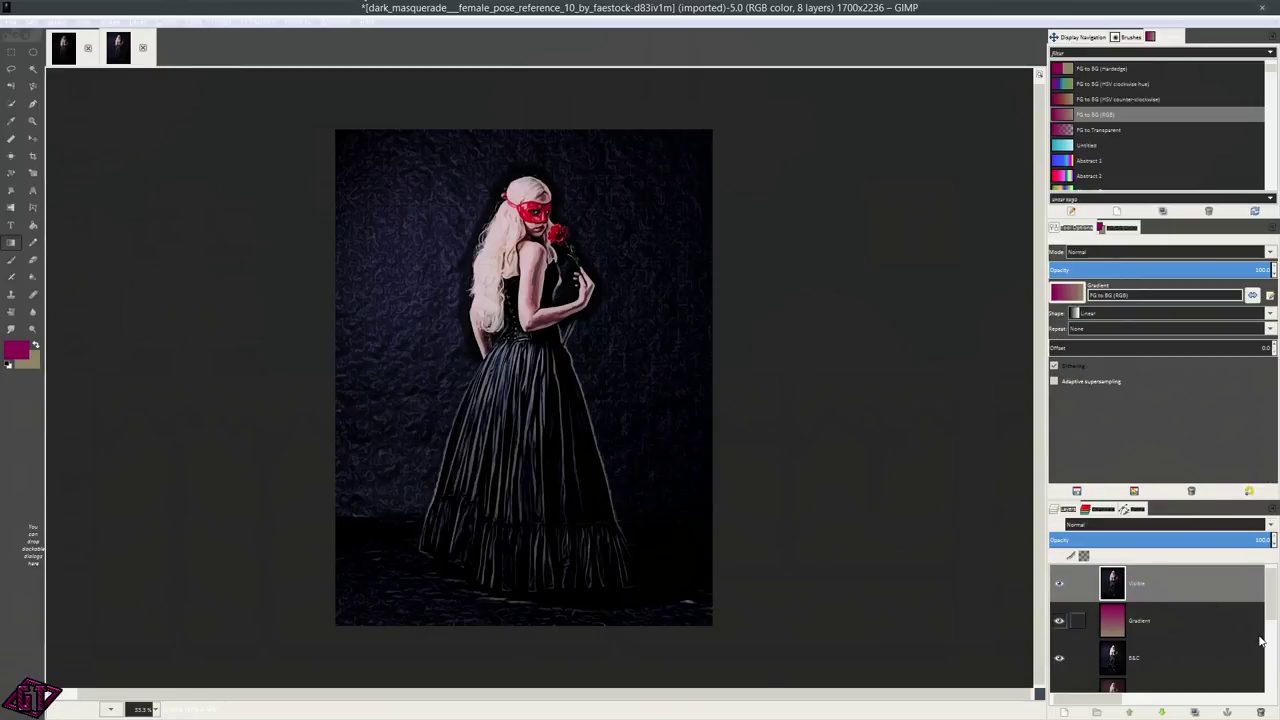
{"action": "double_click", "coordinate": [1140, 584]}
{"action": "type", "text": "d"}
{"action": "key", "text": "Return"}
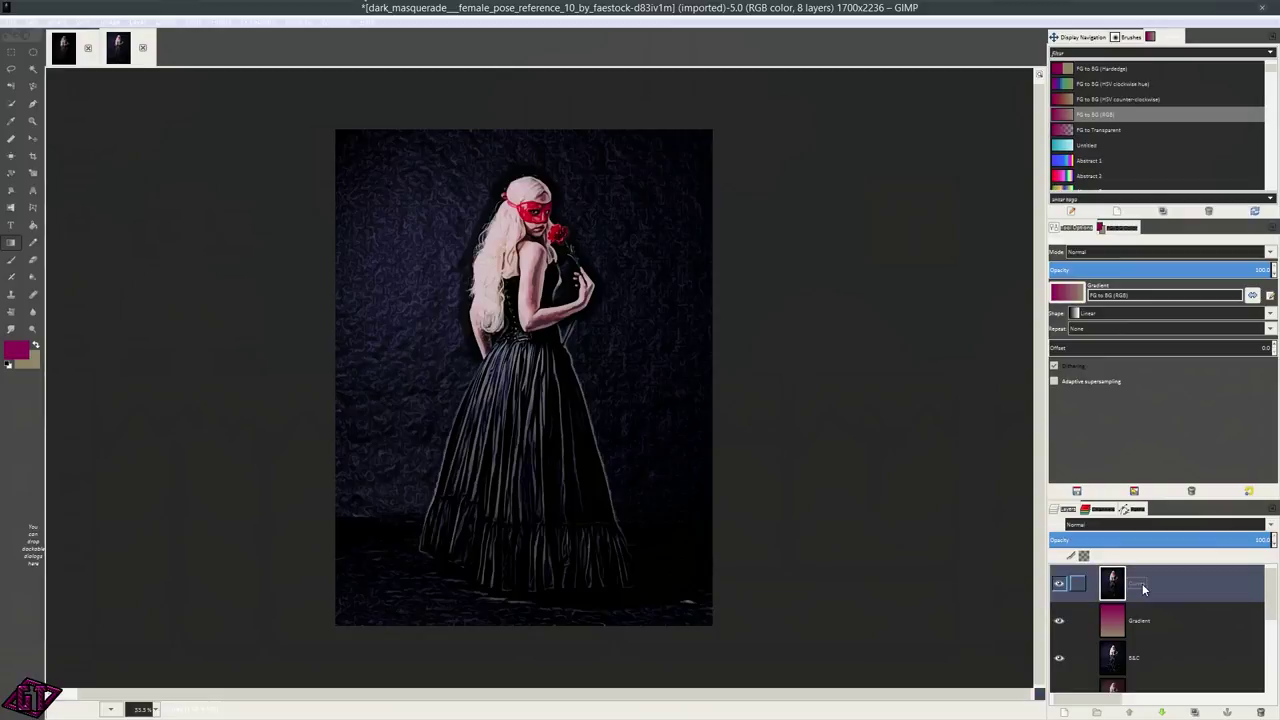
{"action": "left_click", "coordinate": [140, 27]}
{"action": "mouse_move", "coordinate": [190, 24]}
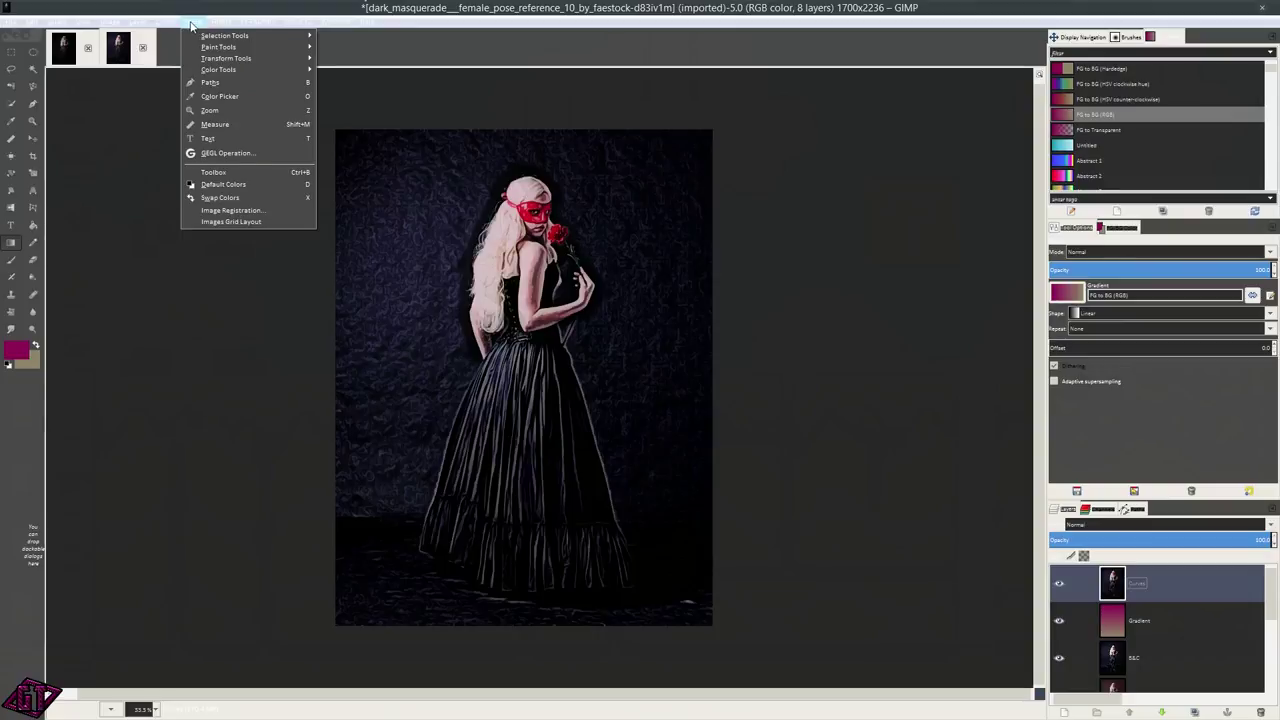
- Open Curves, browse the presets without choosing one, and keep the smooth curve type
{"action": "left_click", "coordinate": [207, 123]}
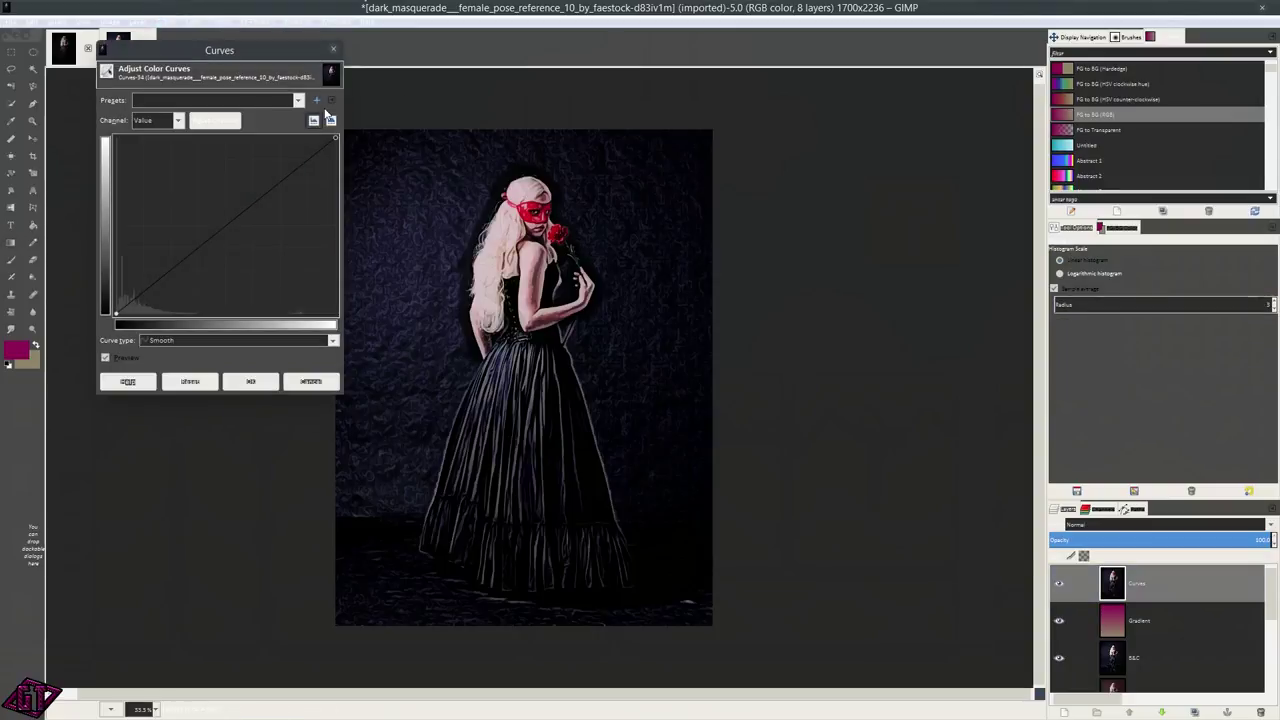
{"action": "left_click", "coordinate": [274, 100]}
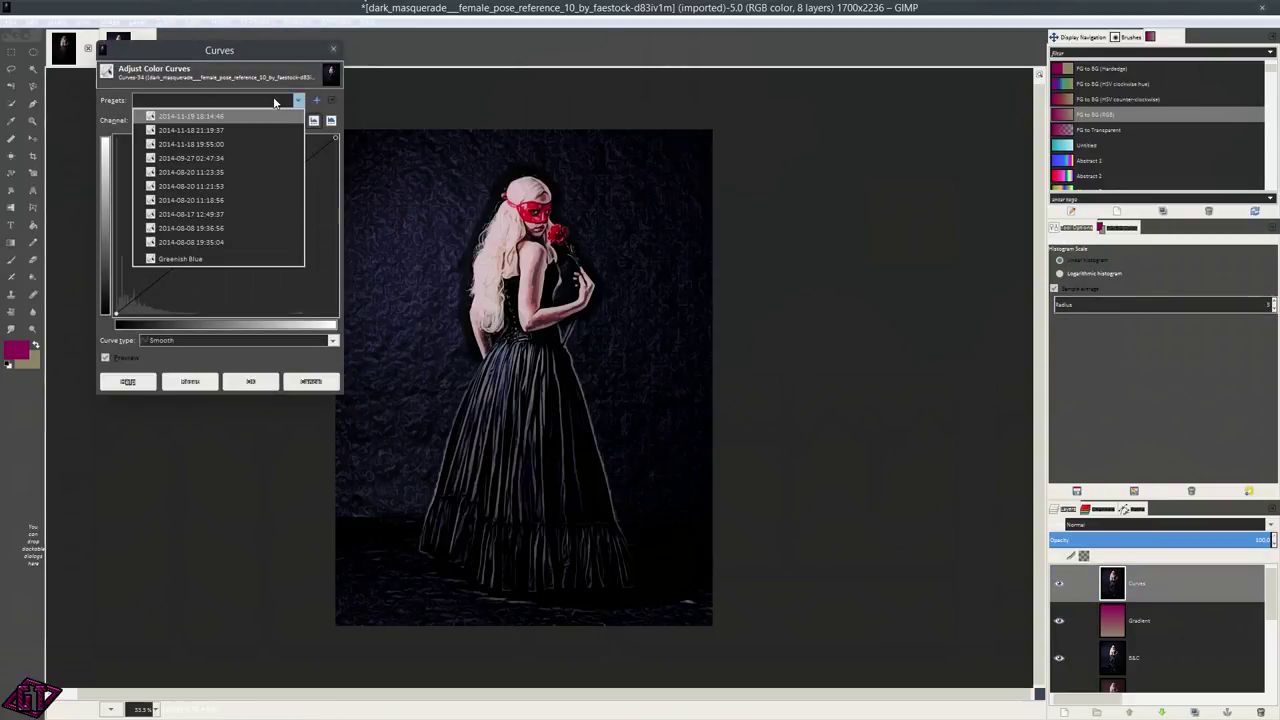
{"action": "left_click", "coordinate": [219, 124]}
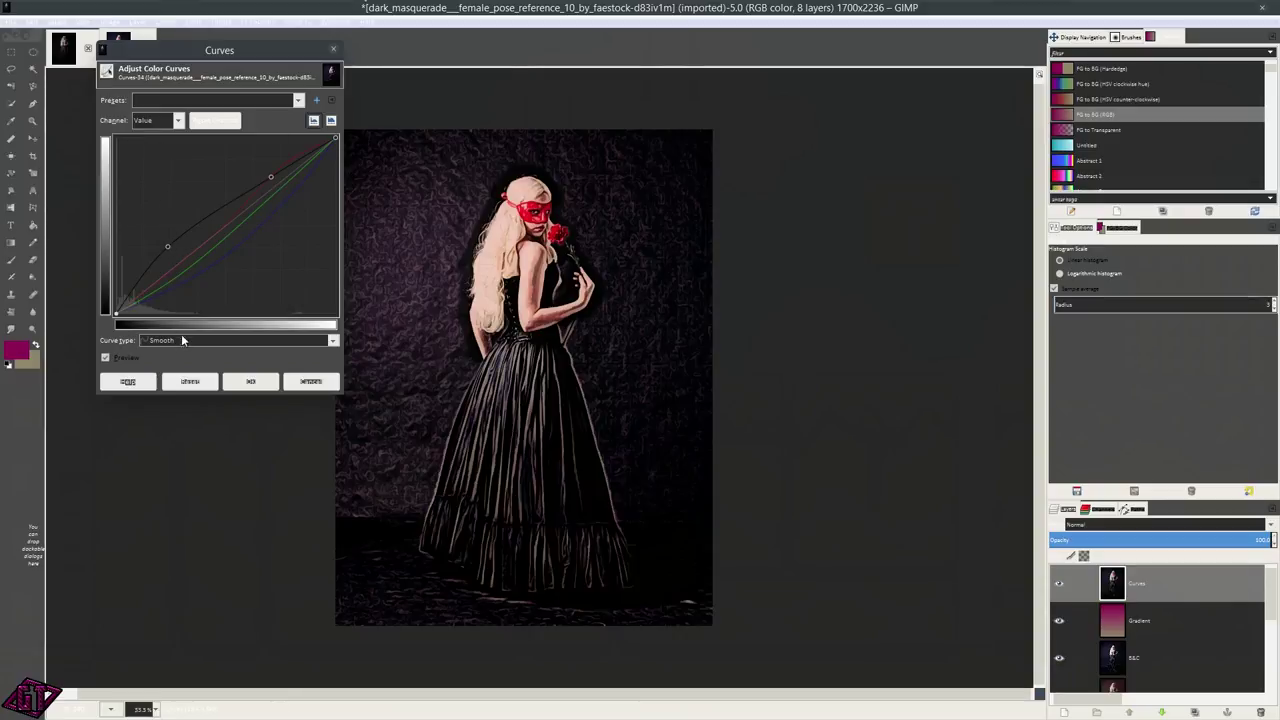
{"action": "left_click", "coordinate": [333, 341]}
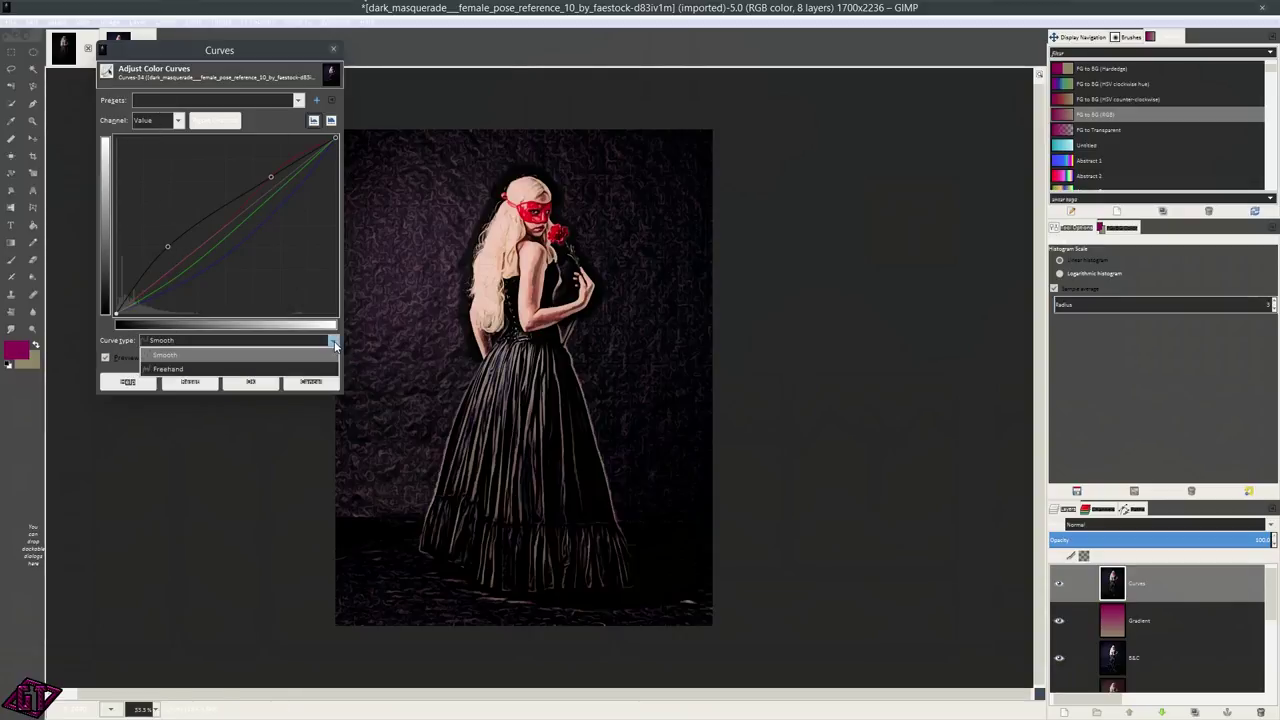
{"action": "left_click", "coordinate": [333, 342]}
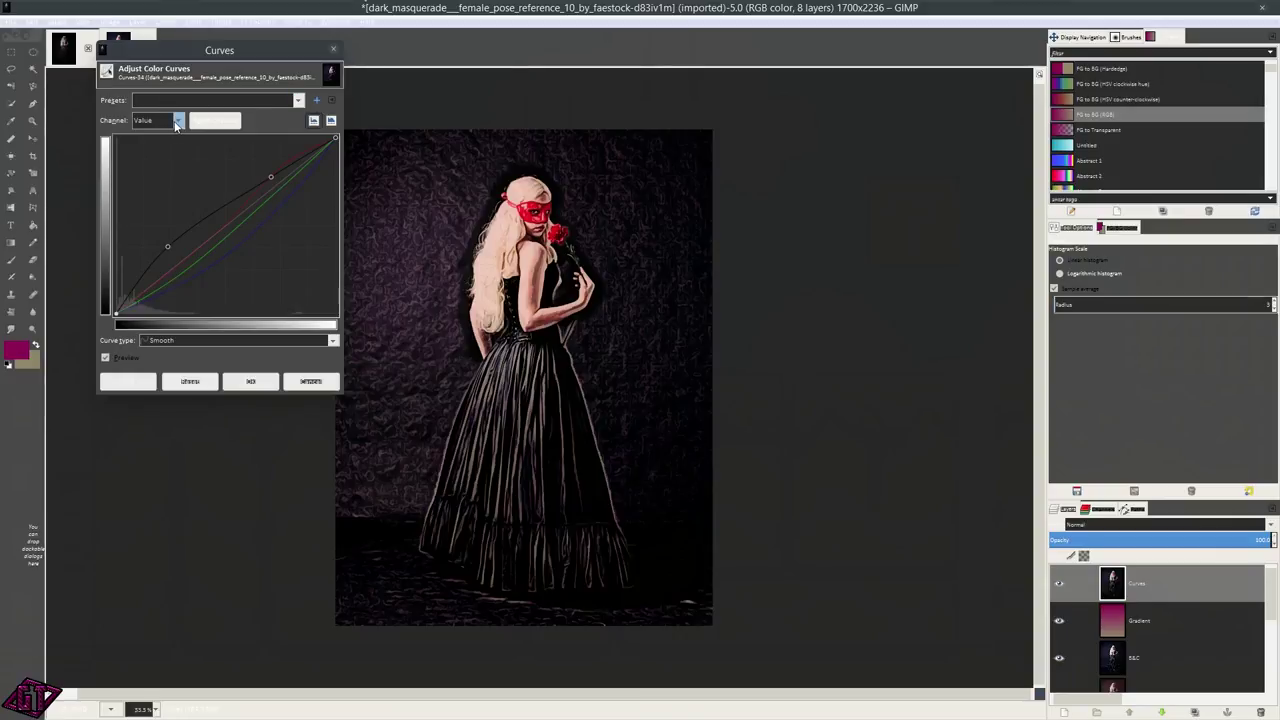
- Tweak the Red, Green and Blue channel curves, then return to the Value curve
{"action": "left_click", "coordinate": [177, 122]}
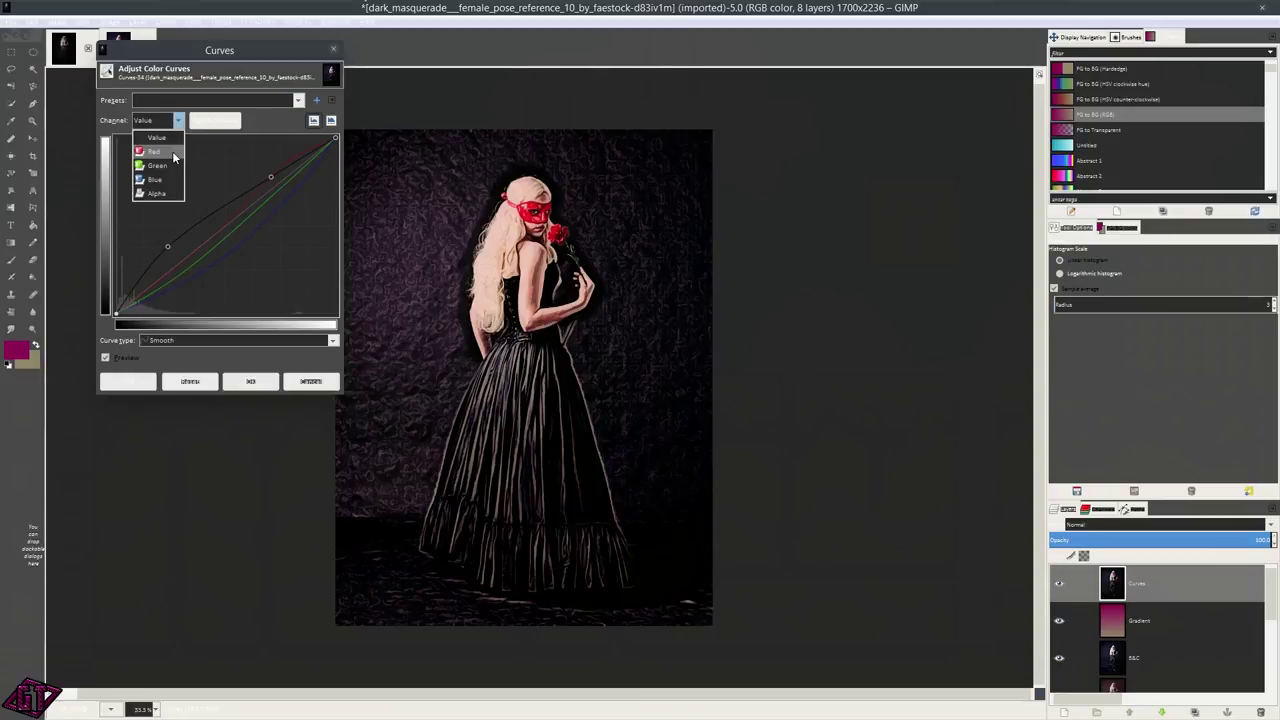
{"action": "left_click", "coordinate": [178, 150]}
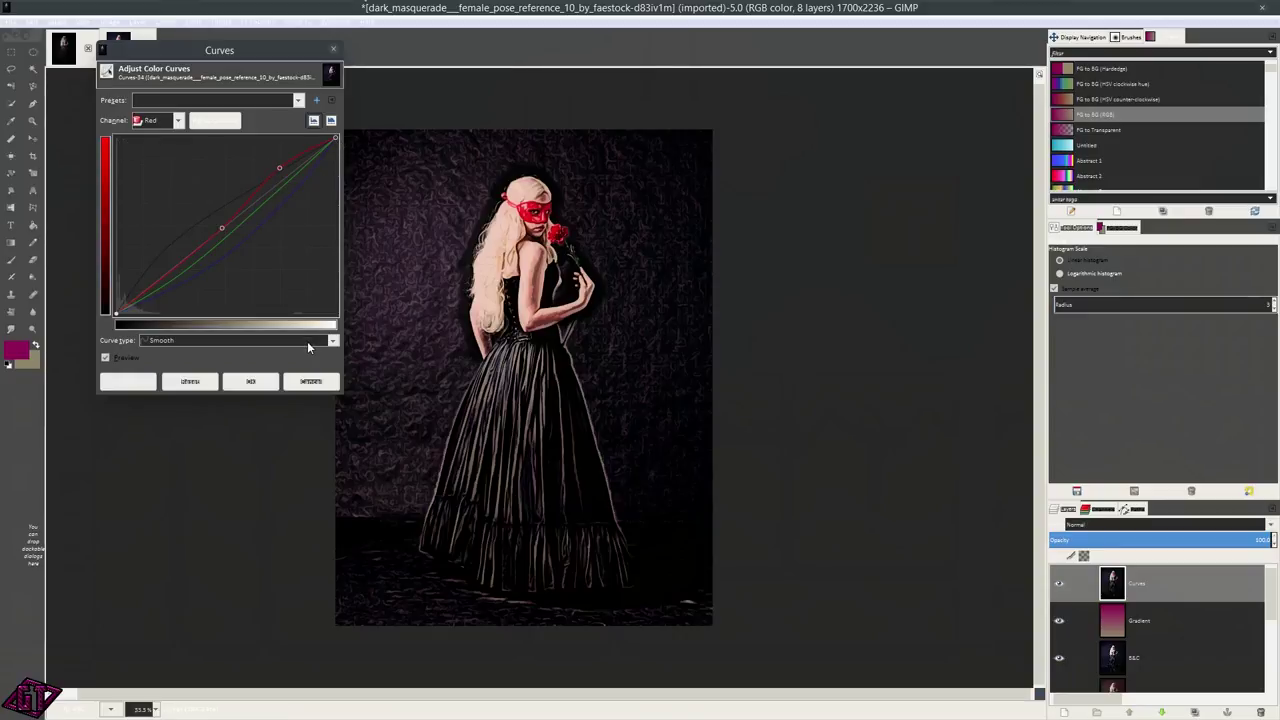
{"action": "left_click", "coordinate": [157, 121]}
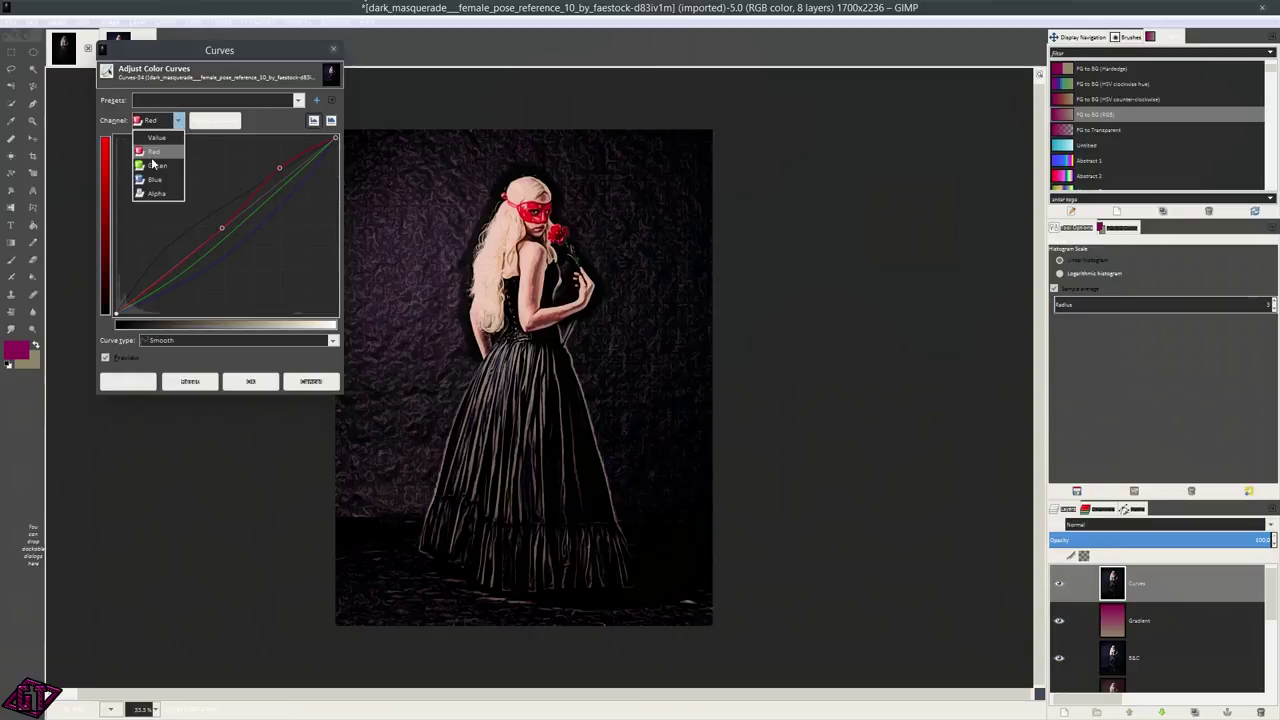
{"action": "left_click", "coordinate": [150, 163]}
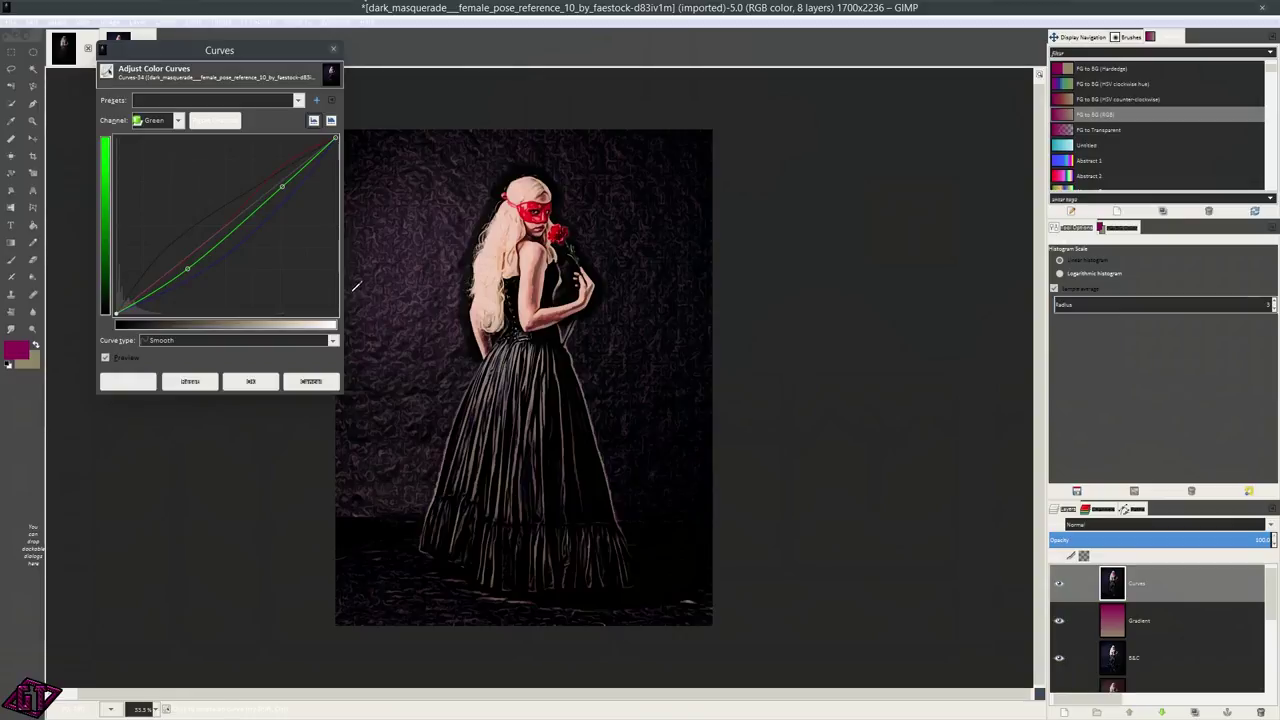
{"action": "left_click", "coordinate": [177, 120]}
{"action": "left_click", "coordinate": [172, 182]}
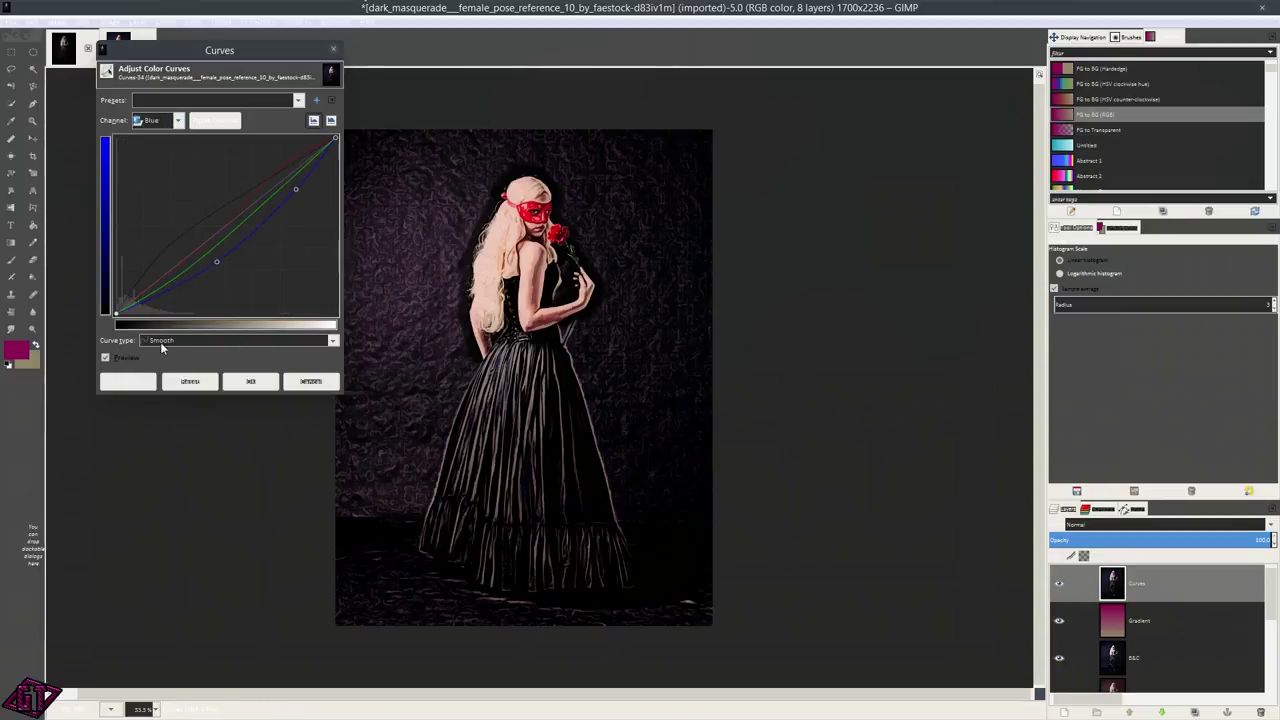
{"action": "left_click", "coordinate": [217, 258]}
{"action": "left_click", "coordinate": [155, 121]}
{"action": "left_click", "coordinate": [155, 193]}
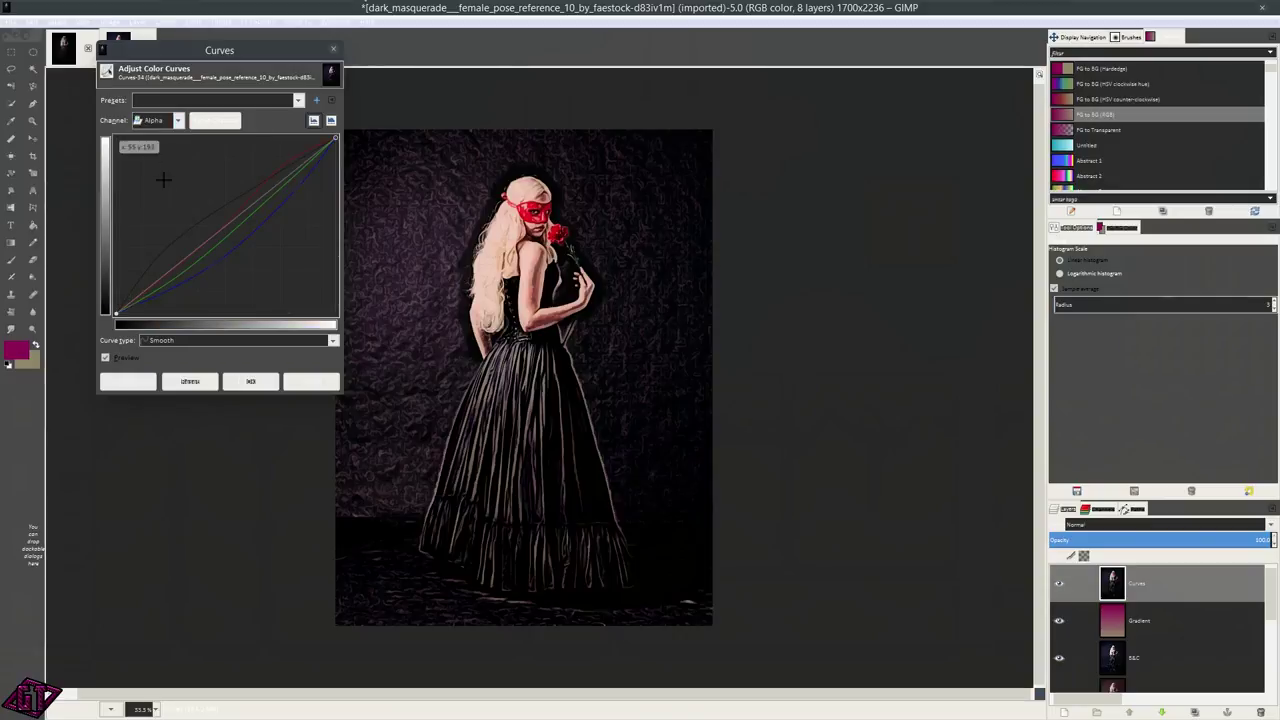
{"action": "left_click", "coordinate": [160, 120]}
{"action": "left_click", "coordinate": [150, 122]}
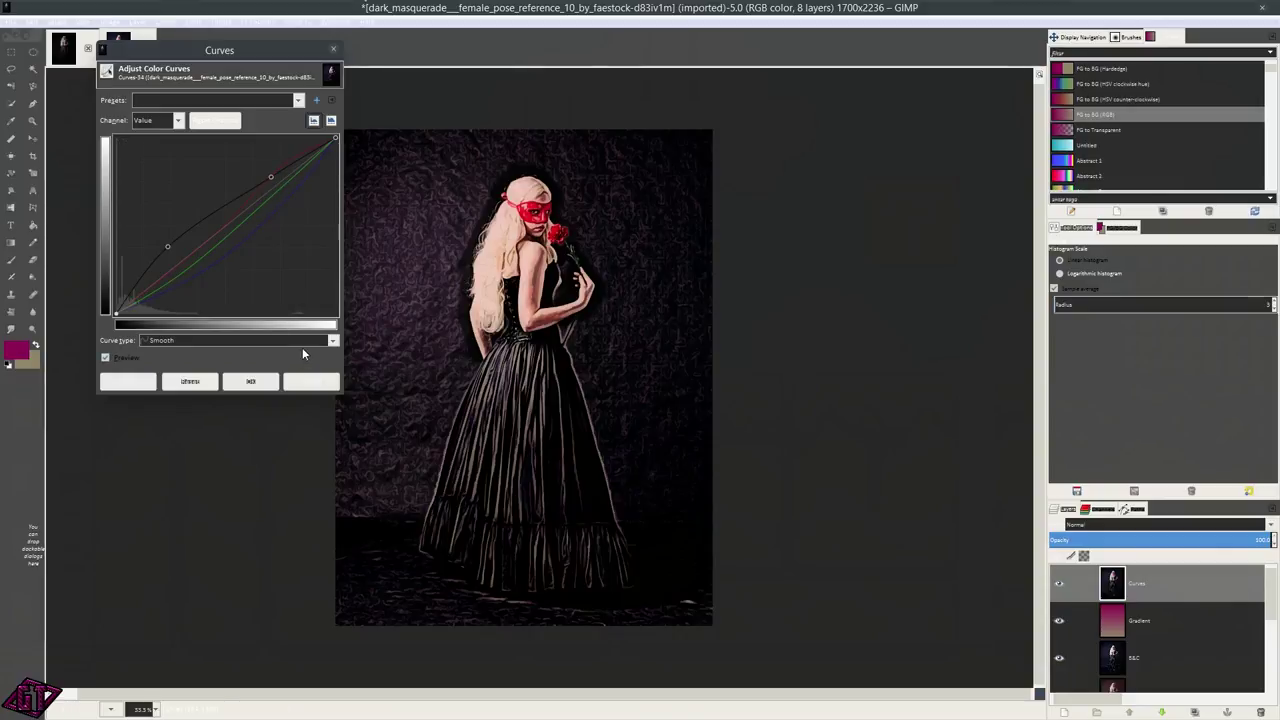
- Apply the curves, set the Curves layer opacity to 74, and add a Visible layer on top
{"action": "left_click", "coordinate": [249, 382]}
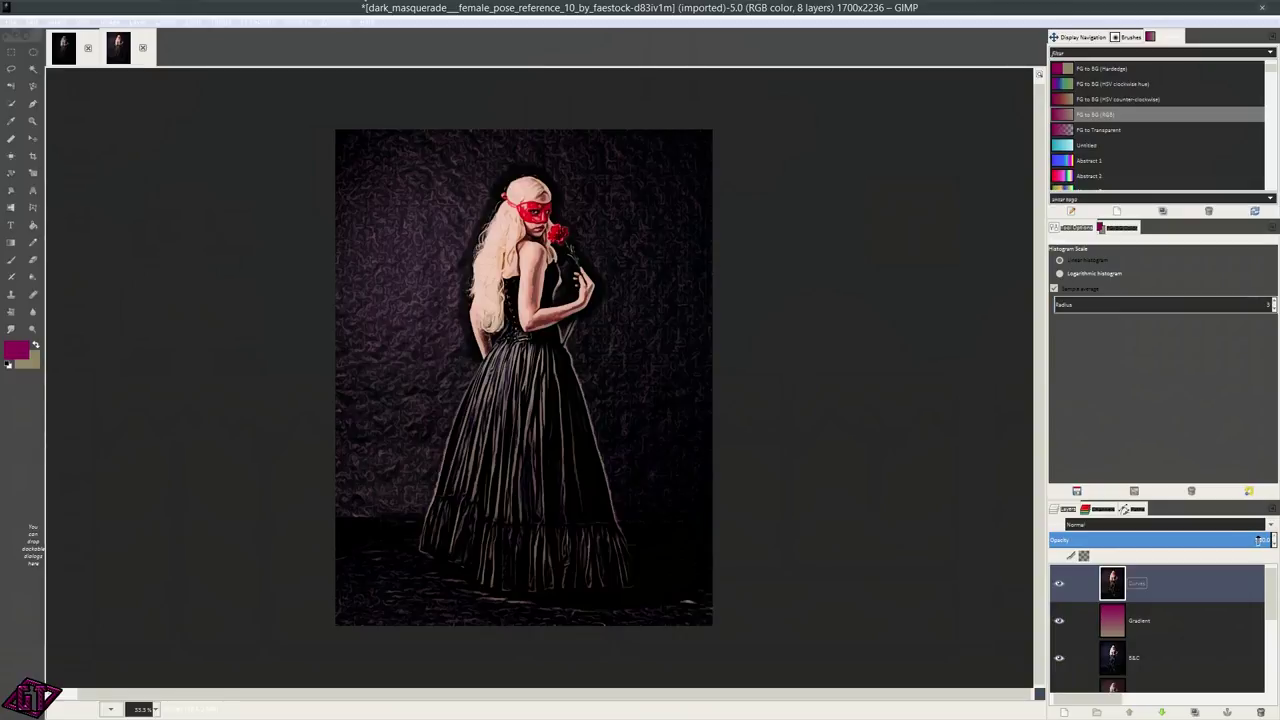
{"action": "left_click_drag", "start_coordinate": [1259, 540], "coordinate": [1217, 541]}
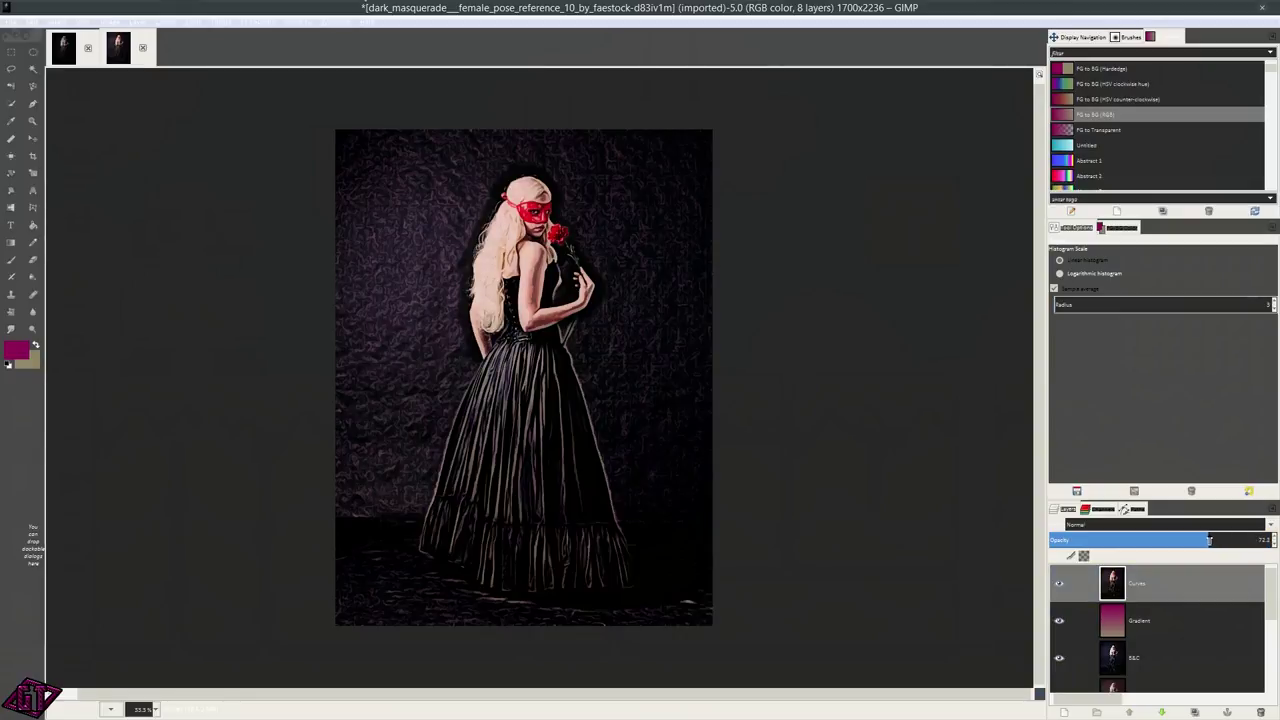
{"action": "left_click_drag", "start_coordinate": [1213, 541], "coordinate": [1214, 541]}
{"action": "left_click", "coordinate": [136, 22]}
{"action": "left_click", "coordinate": [170, 51]}
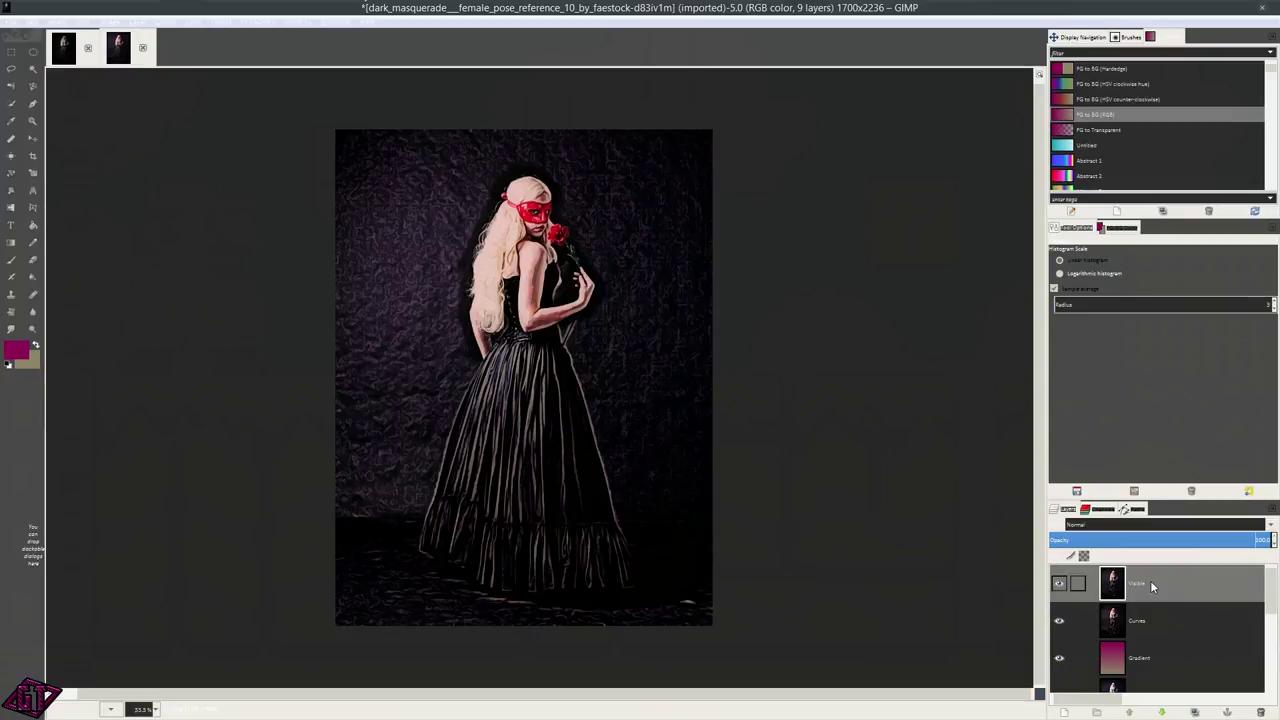
- Duplicate the G'MIC Pen drawing layer and move the copy to the top of the stack
{"action": "scroll", "coordinate": [1184, 643], "scroll_direction": "down", "scroll_amount": 3}
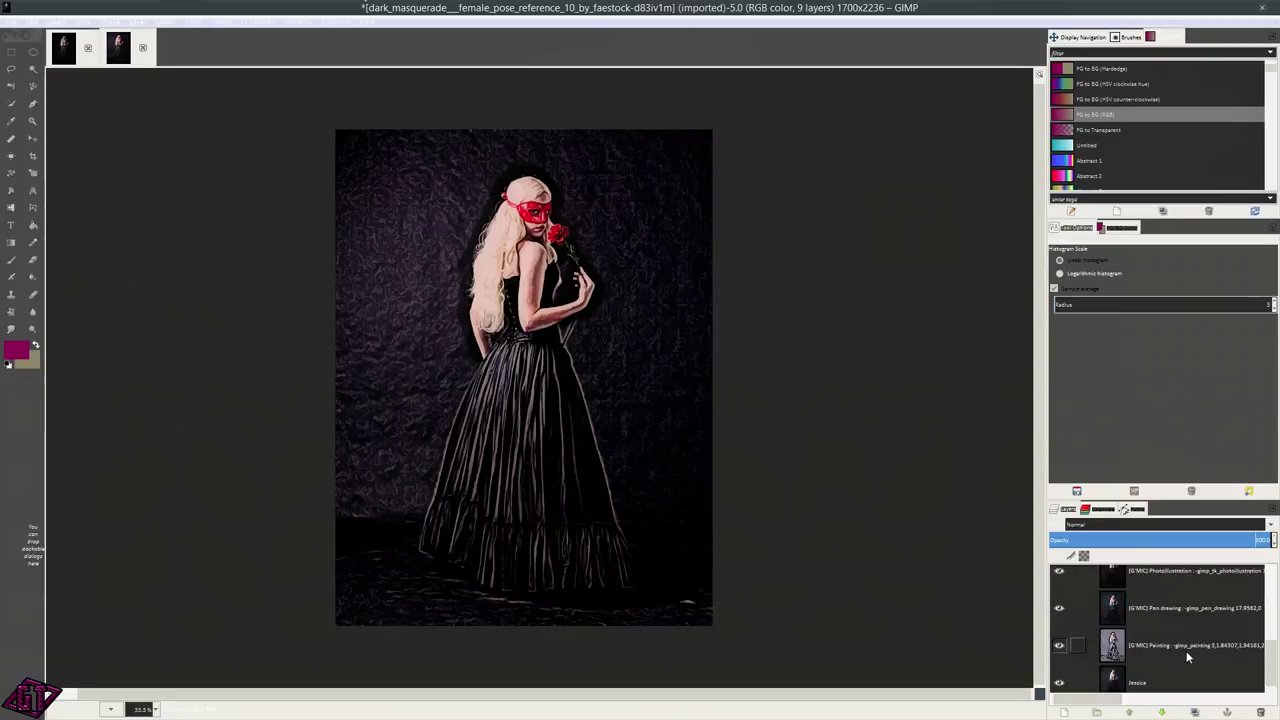
{"action": "left_click", "coordinate": [1165, 644]}
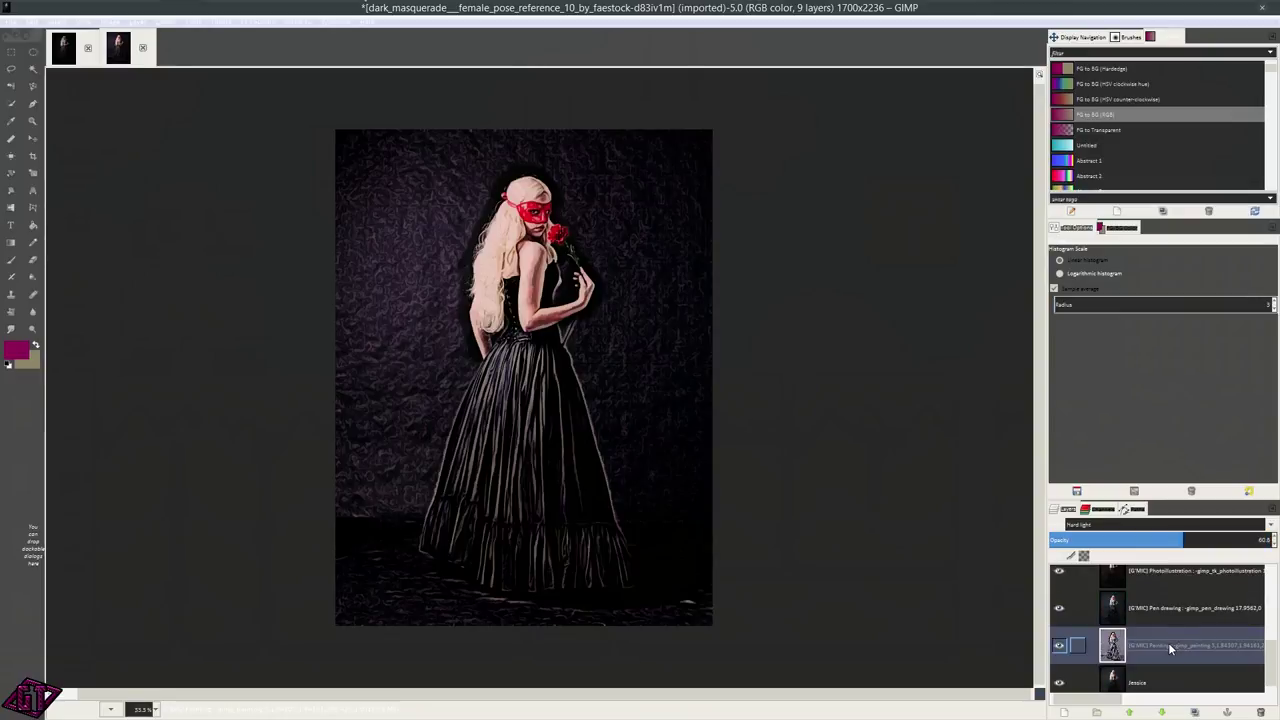
{"action": "left_click", "coordinate": [1130, 615]}
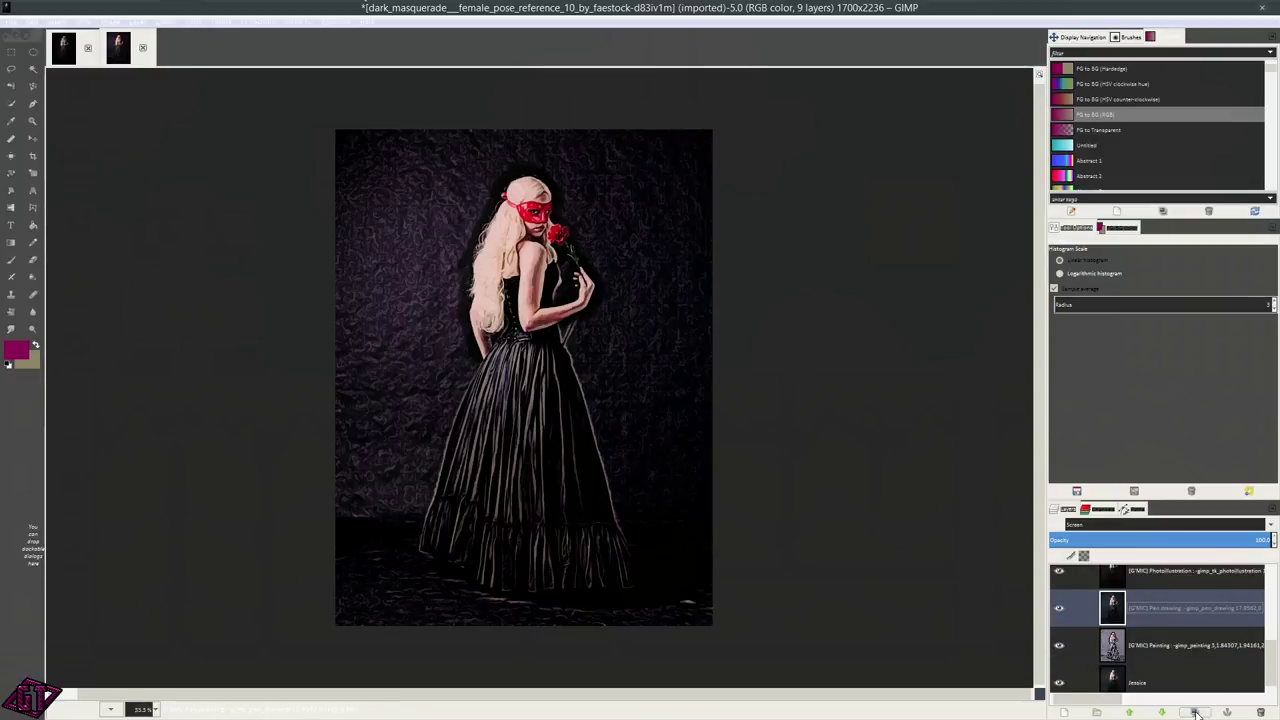
{"action": "left_click", "coordinate": [1195, 712]}
{"action": "left_click_drag", "start_coordinate": [1112, 607], "coordinate": [1145, 573]}
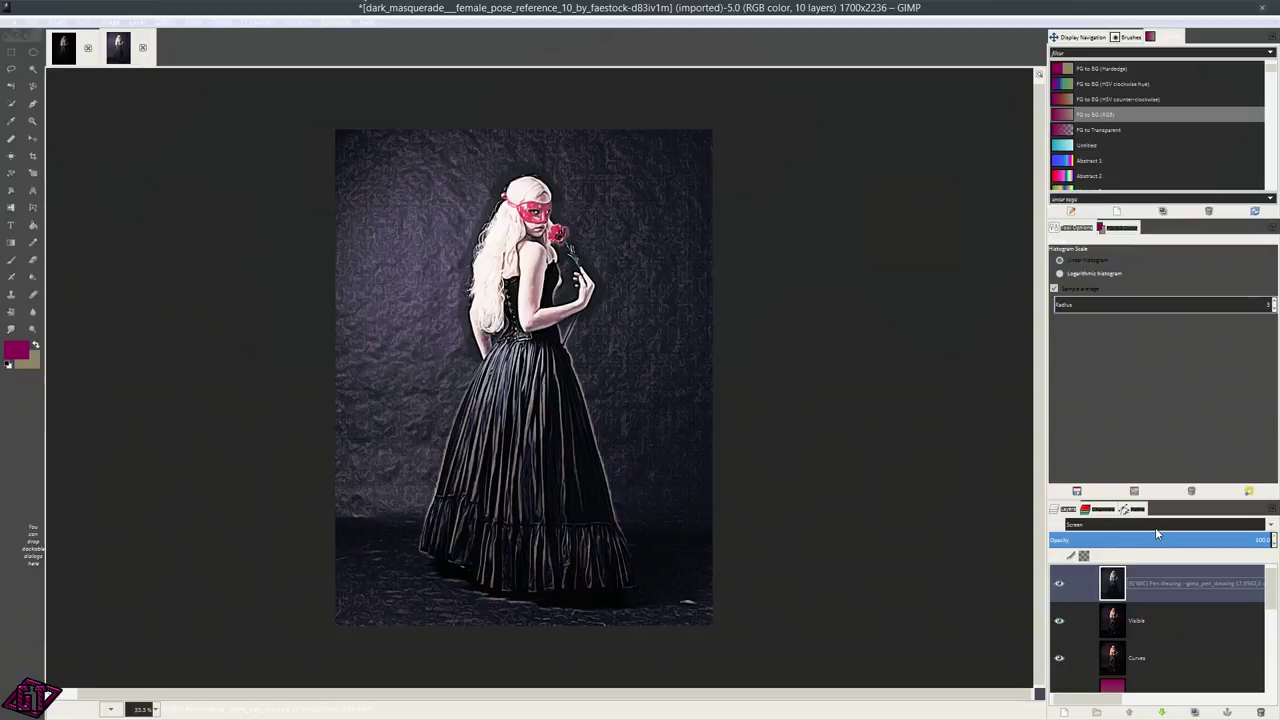
- Blend the copied Pen drawing layer in Soft light at about 60% opacity
{"action": "left_click", "coordinate": [1155, 525]}
{"action": "left_click", "coordinate": [1118, 365]}
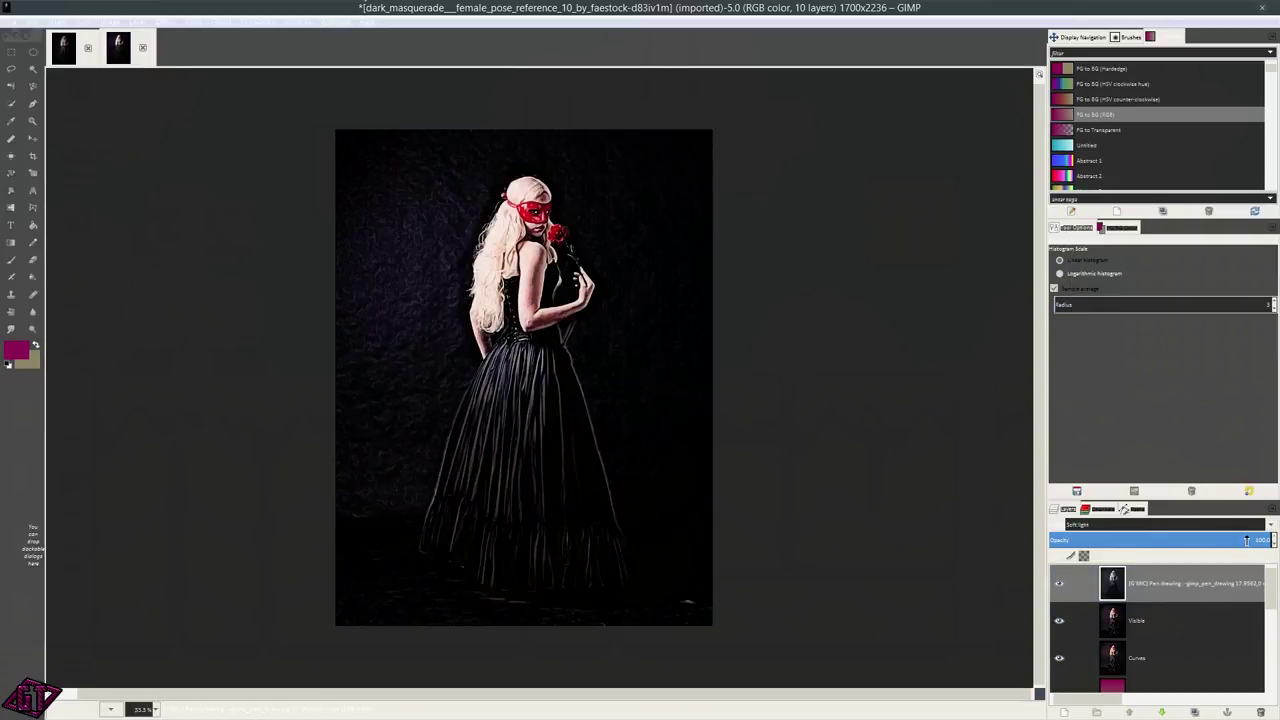
{"action": "left_click_drag", "start_coordinate": [1246, 540], "coordinate": [1183, 542]}
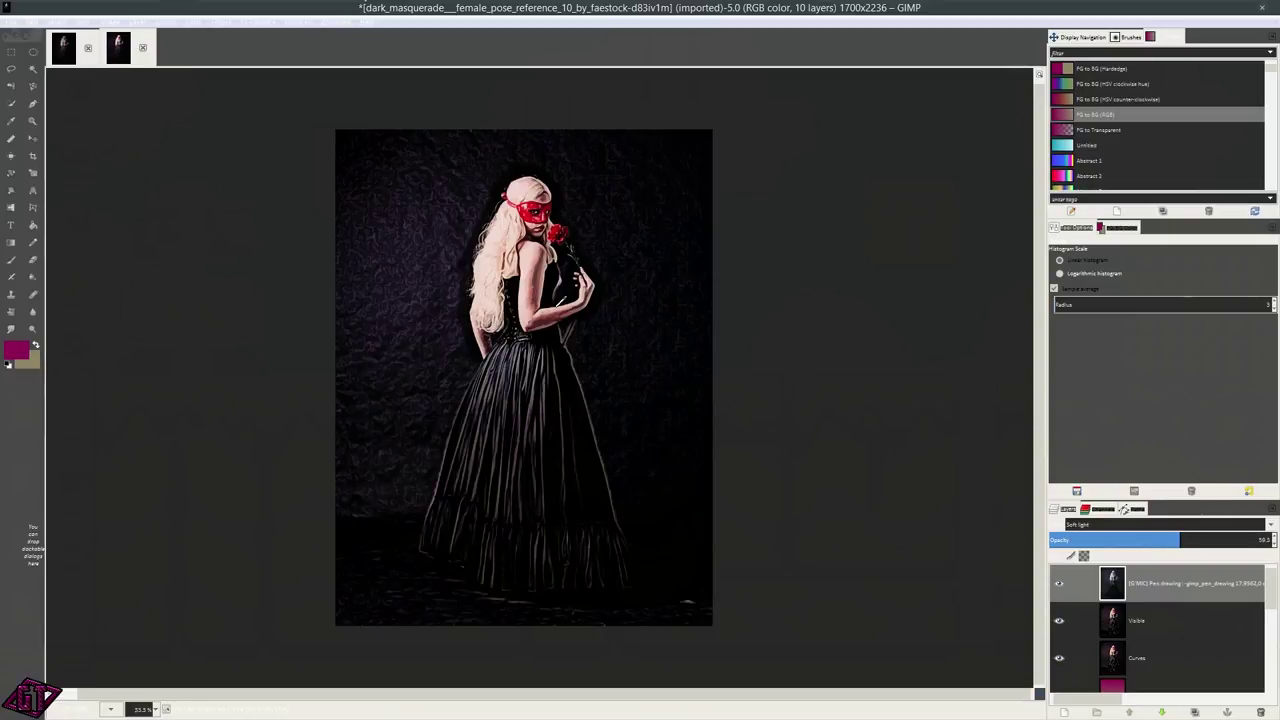
{"action": "scroll", "coordinate": [520, 428], "scroll_direction": "up", "scroll_amount": 3}
{"action": "scroll", "coordinate": [540, 440], "scroll_direction": "down", "scroll_amount": 4}
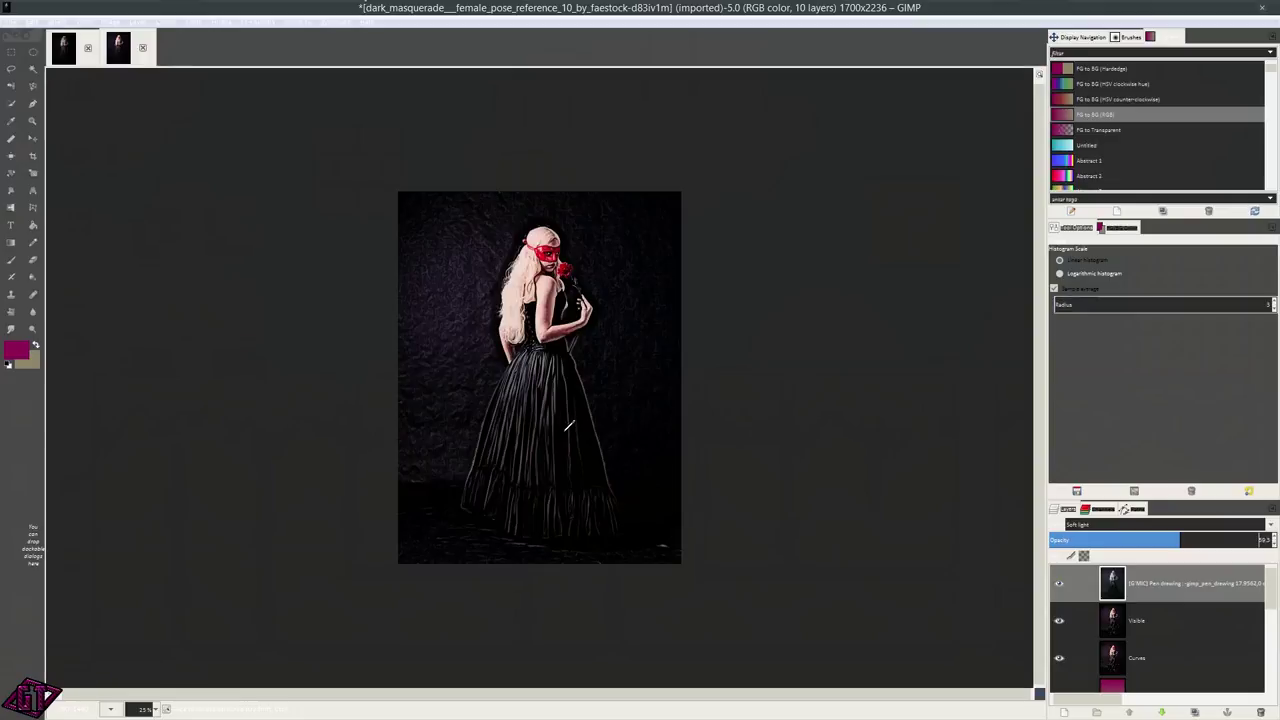
{"action": "scroll", "coordinate": [553, 446], "scroll_direction": "up", "scroll_amount": 1}
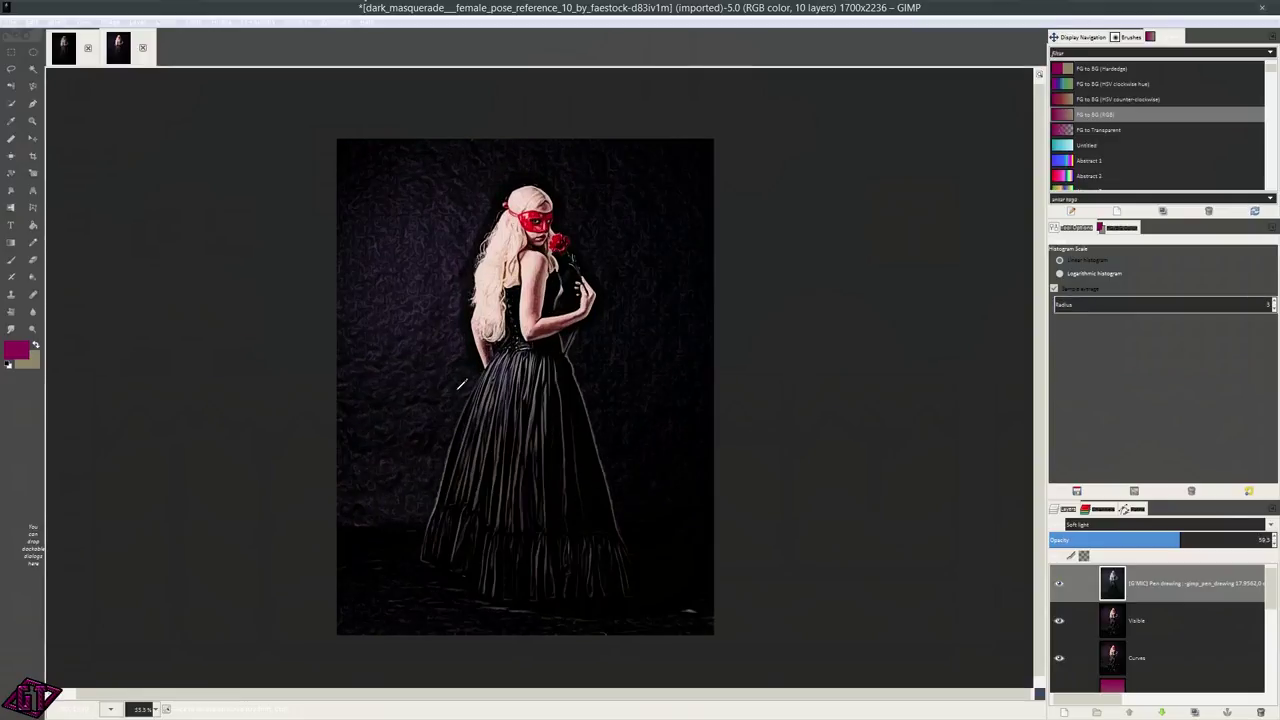
{"action": "scroll", "coordinate": [535, 402], "scroll_direction": "up", "scroll_amount": 1}
{"action": "scroll", "coordinate": [535, 402], "scroll_direction": "down", "scroll_amount": 1}
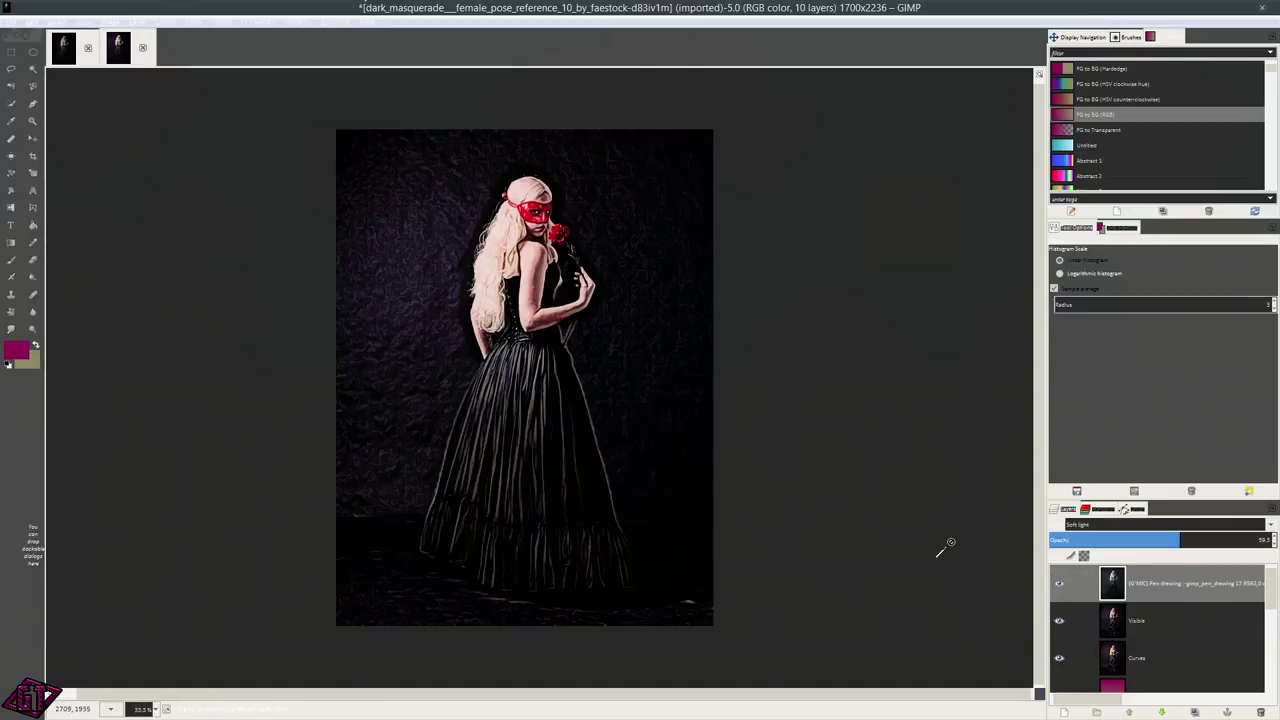
{"action": "left_click", "coordinate": [109, 22]}
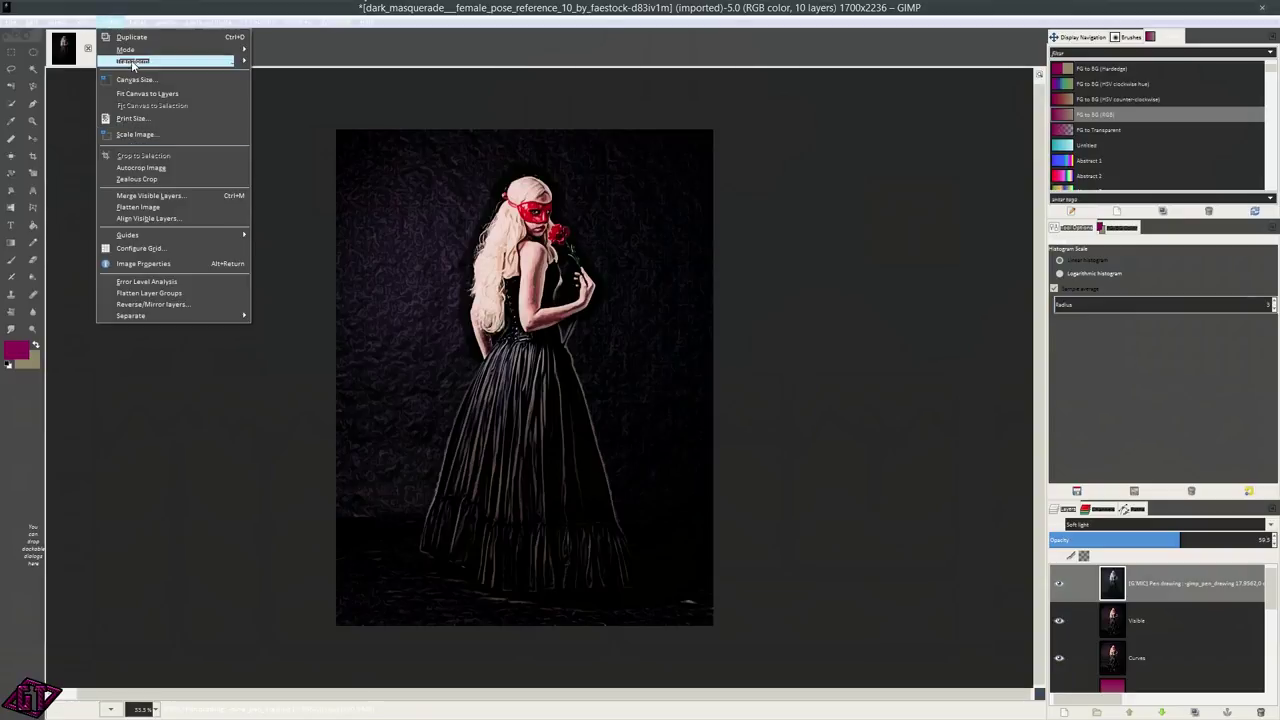
- Create a Visible #1 layer from the visible image, then an empty transparent Gradient 2 layer above it
{"action": "mouse_move", "coordinate": [135, 22]}
{"action": "left_click", "coordinate": [150, 51]}
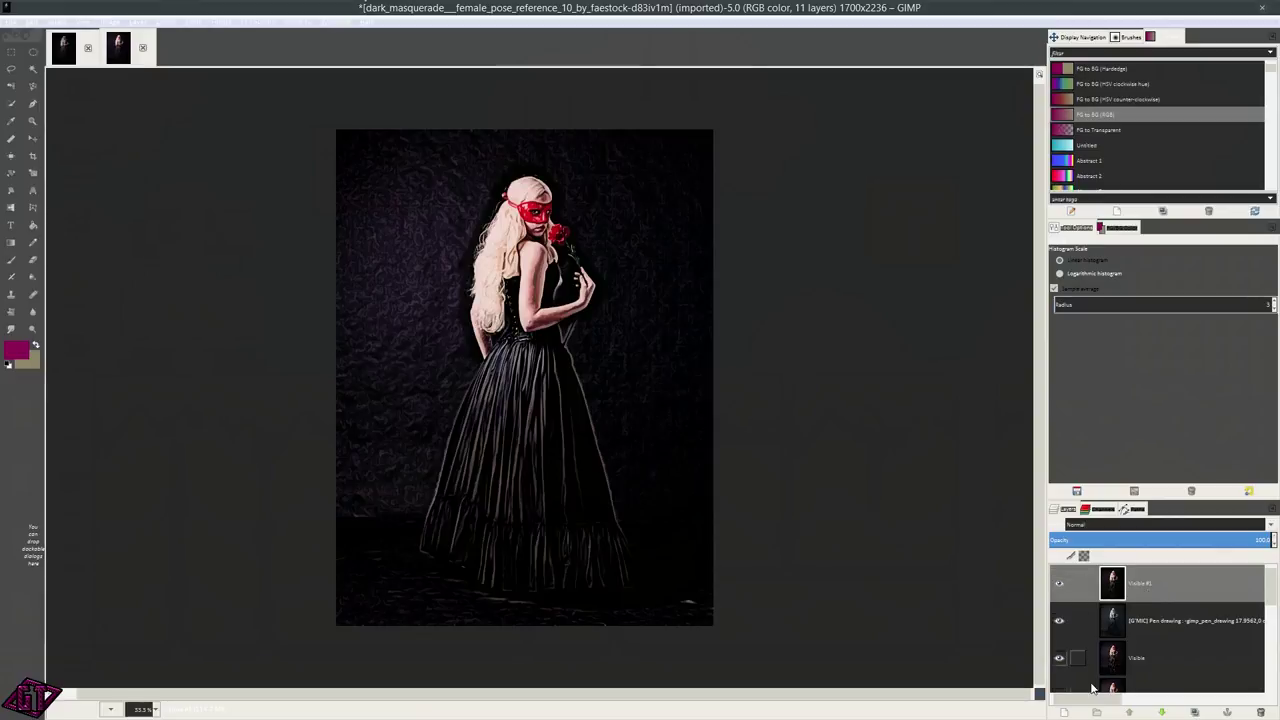
{"action": "left_click", "coordinate": [1066, 713]}
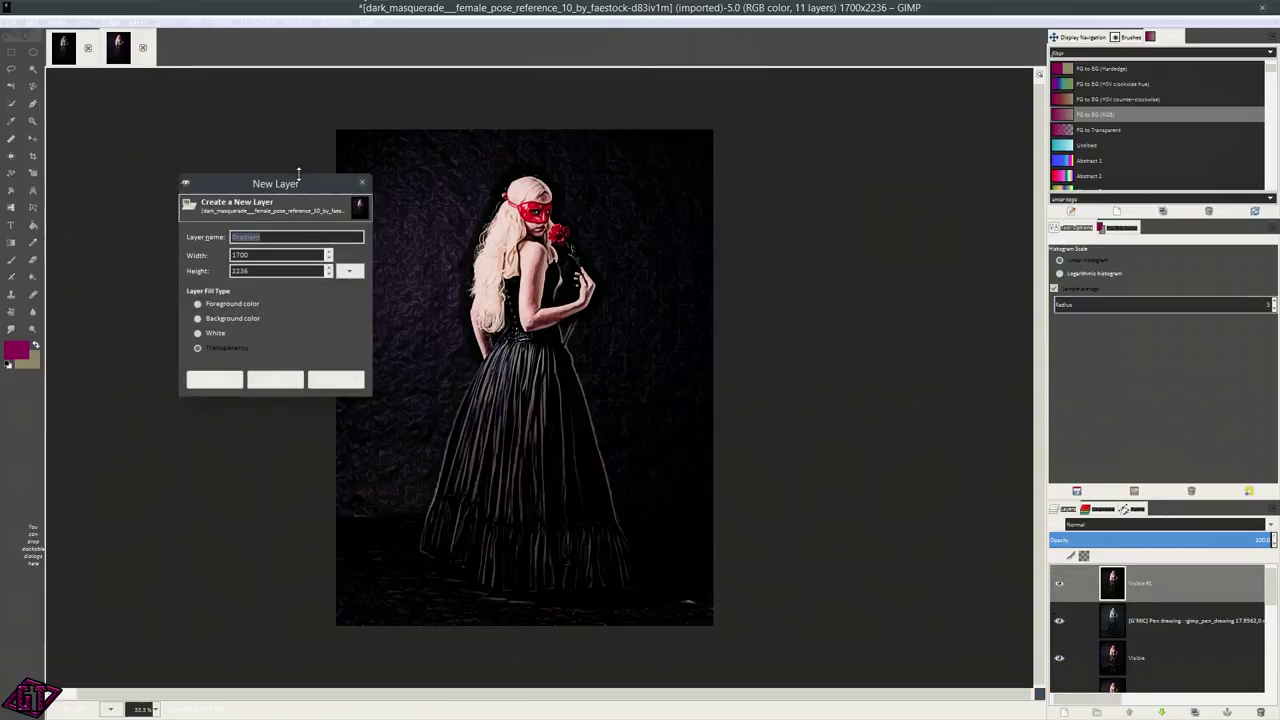
{"action": "left_click_drag", "start_coordinate": [280, 185], "coordinate": [347, 118]}
{"action": "left_click", "coordinate": [333, 171]}
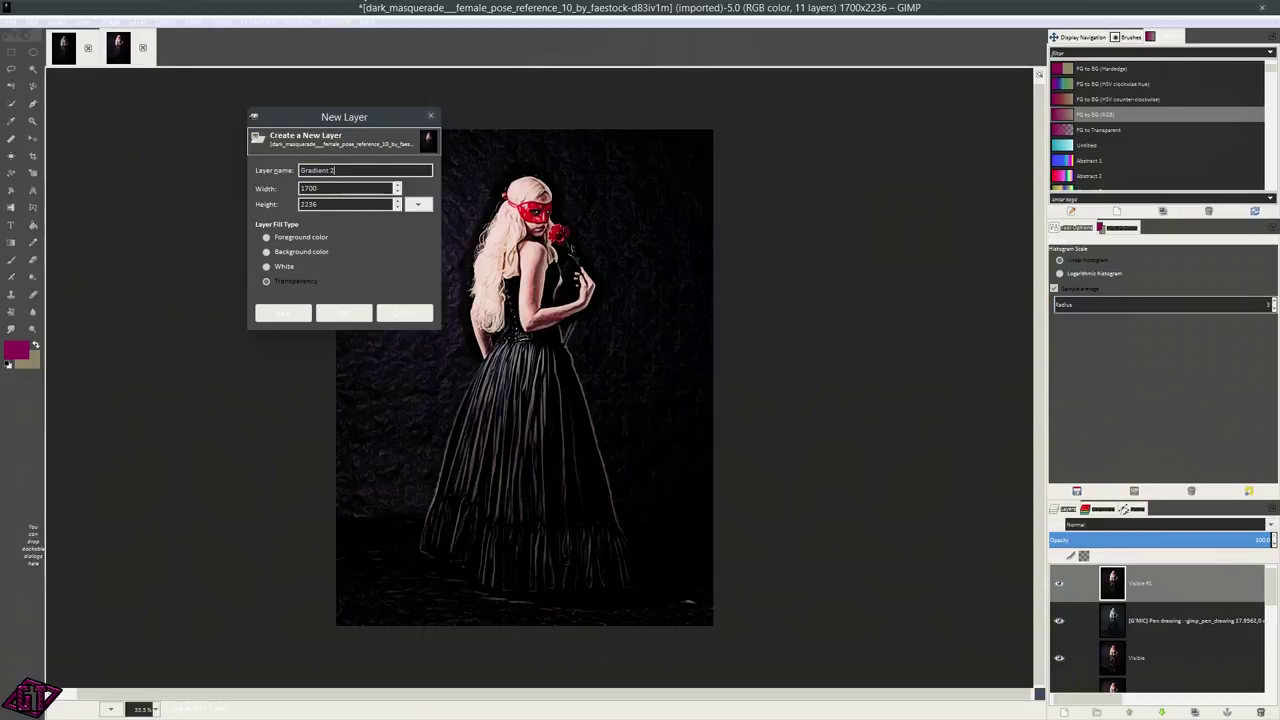
{"action": "left_click", "coordinate": [343, 313]}
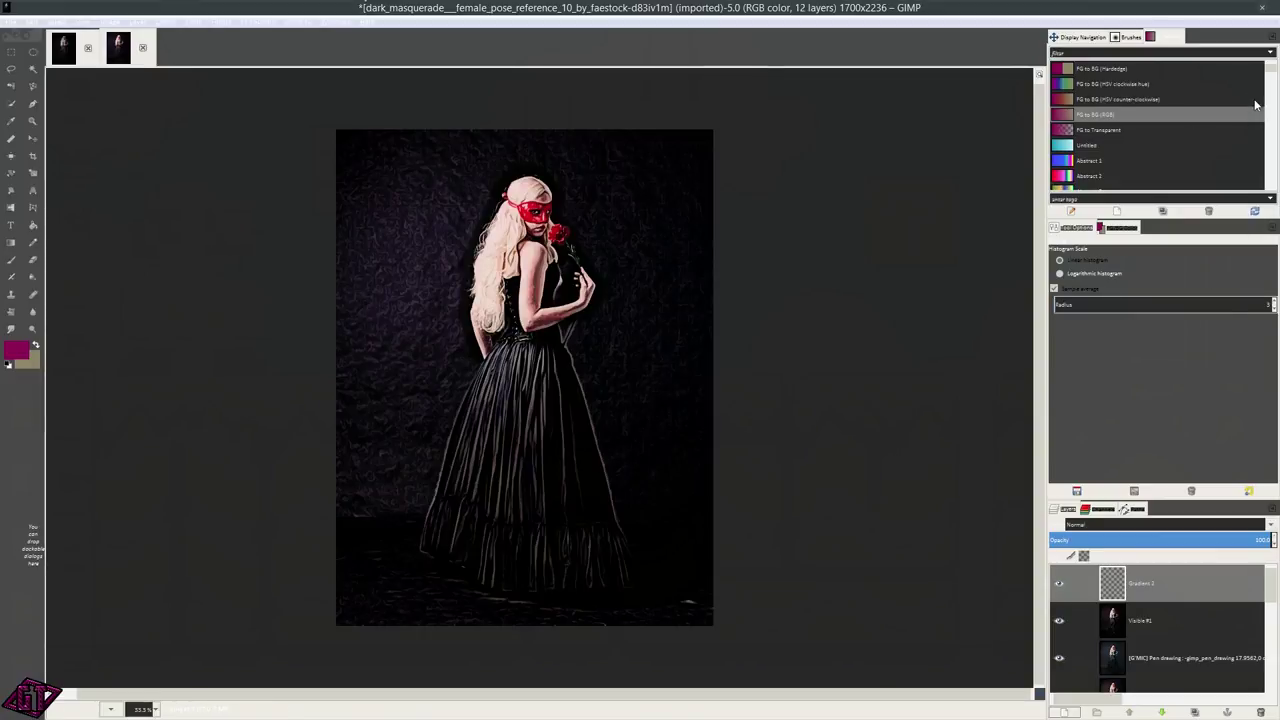
{"action": "scroll", "coordinate": [1271, 85], "scroll_direction": "down", "scroll_amount": 3}
{"action": "scroll", "coordinate": [1271, 88], "scroll_direction": "down", "scroll_amount": 3}
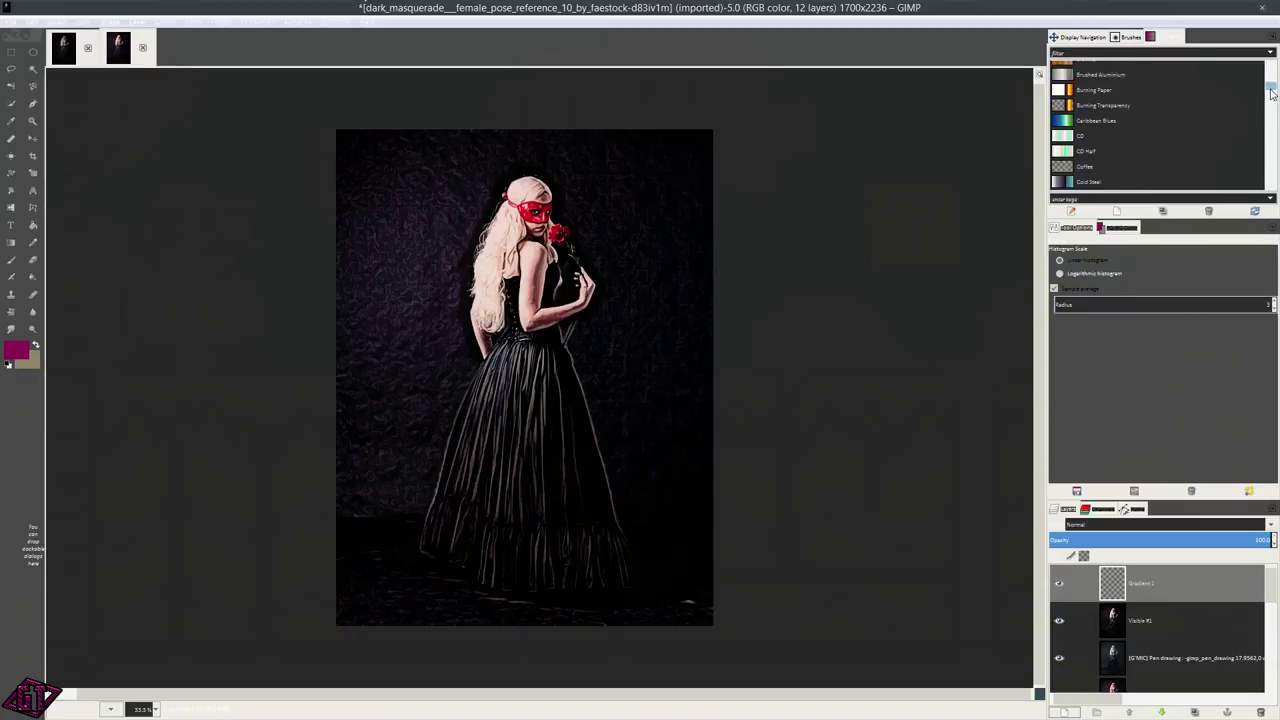
{"action": "left_click_drag", "start_coordinate": [1271, 90], "coordinate": [1270, 112]}
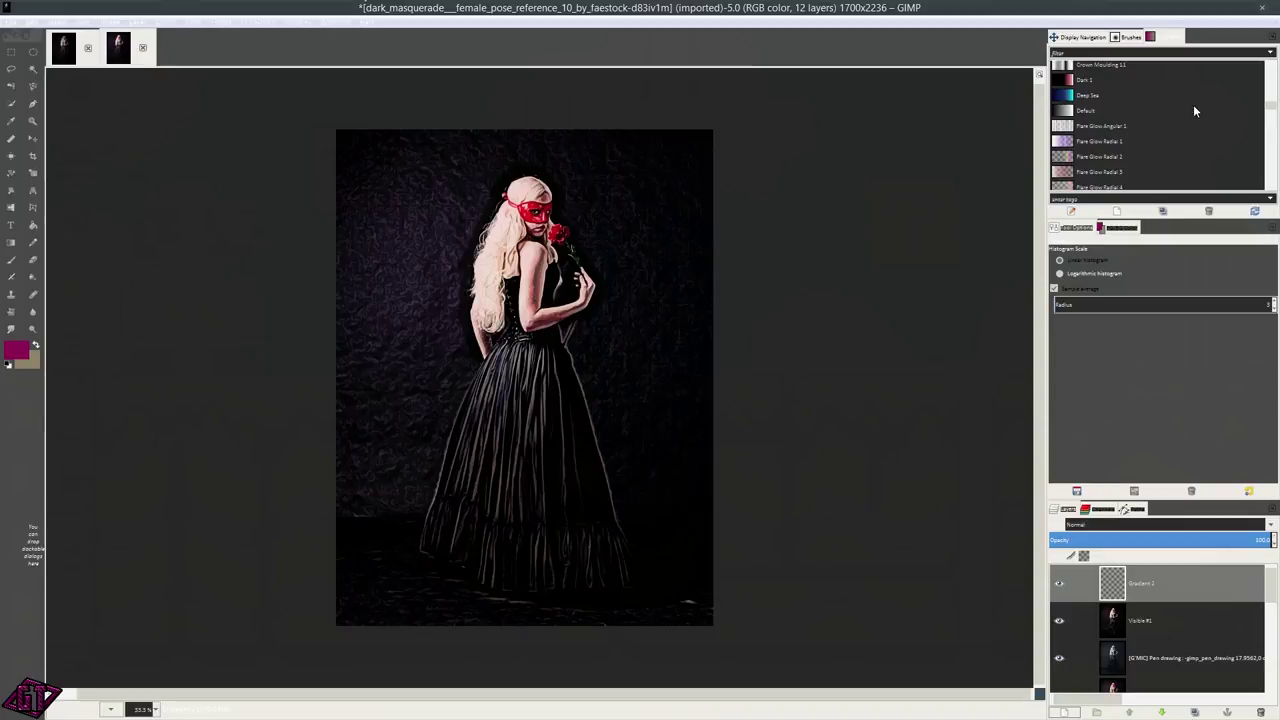
- Drag the Deep Sea gradient top to bottom across Gradient 2, navy fading to cyan
{"action": "left_click", "coordinate": [1093, 97]}
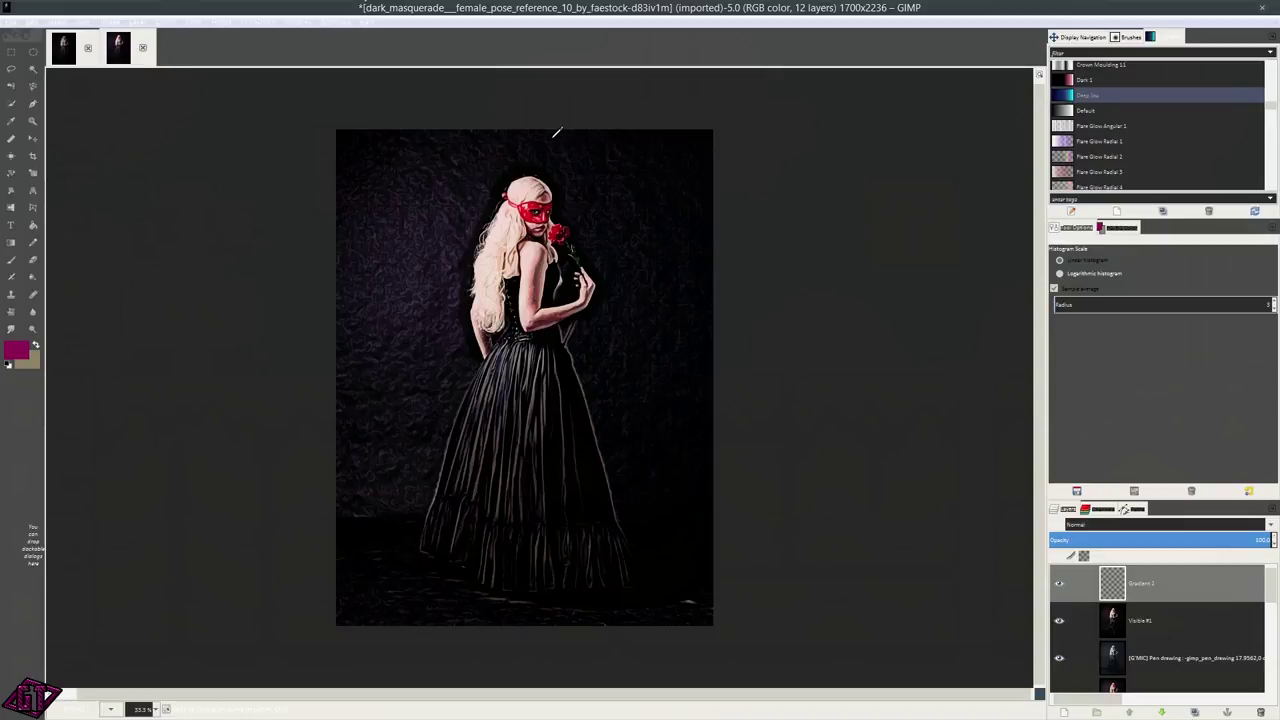
{"action": "left_click", "coordinate": [11, 242]}
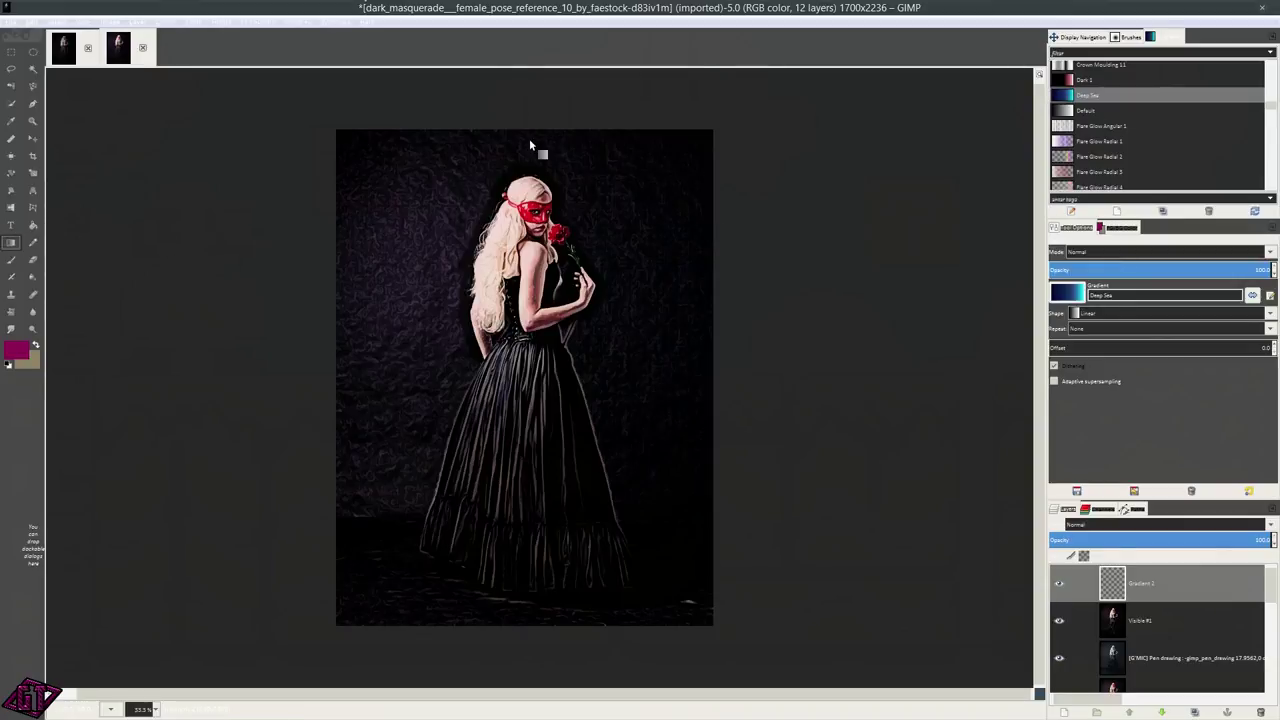
{"action": "left_click_drag", "start_coordinate": [525, 129], "coordinate": [523, 624]}
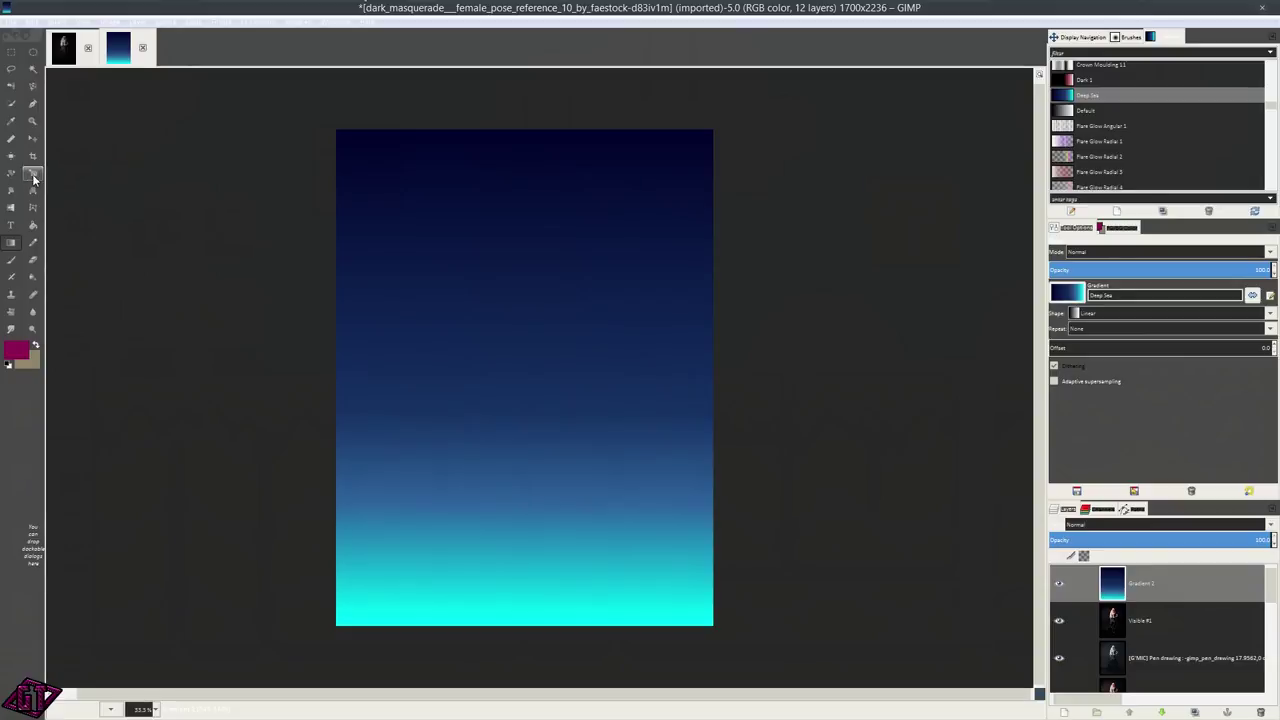
{"action": "left_click", "coordinate": [12, 121]}
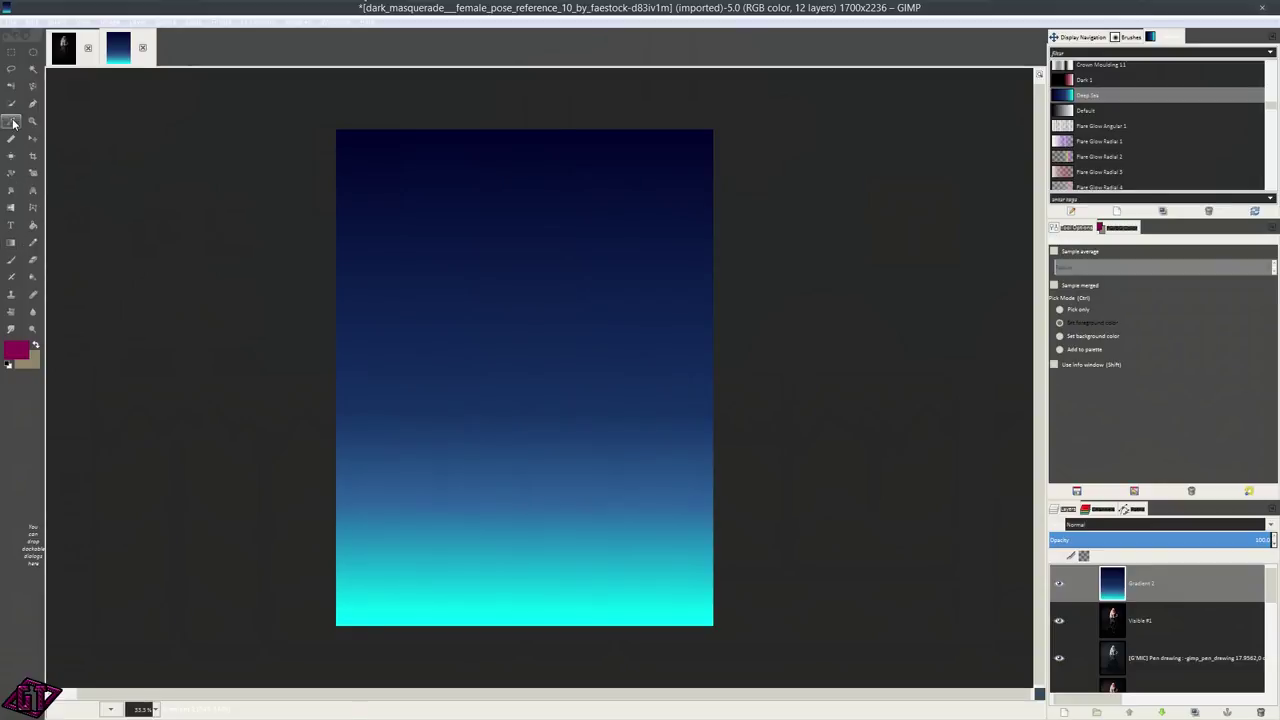
- Sample the gradient's dark navy and mid-blue tones and check their hex values
{"action": "left_click", "coordinate": [542, 140]}
{"action": "left_click", "coordinate": [12, 352]}
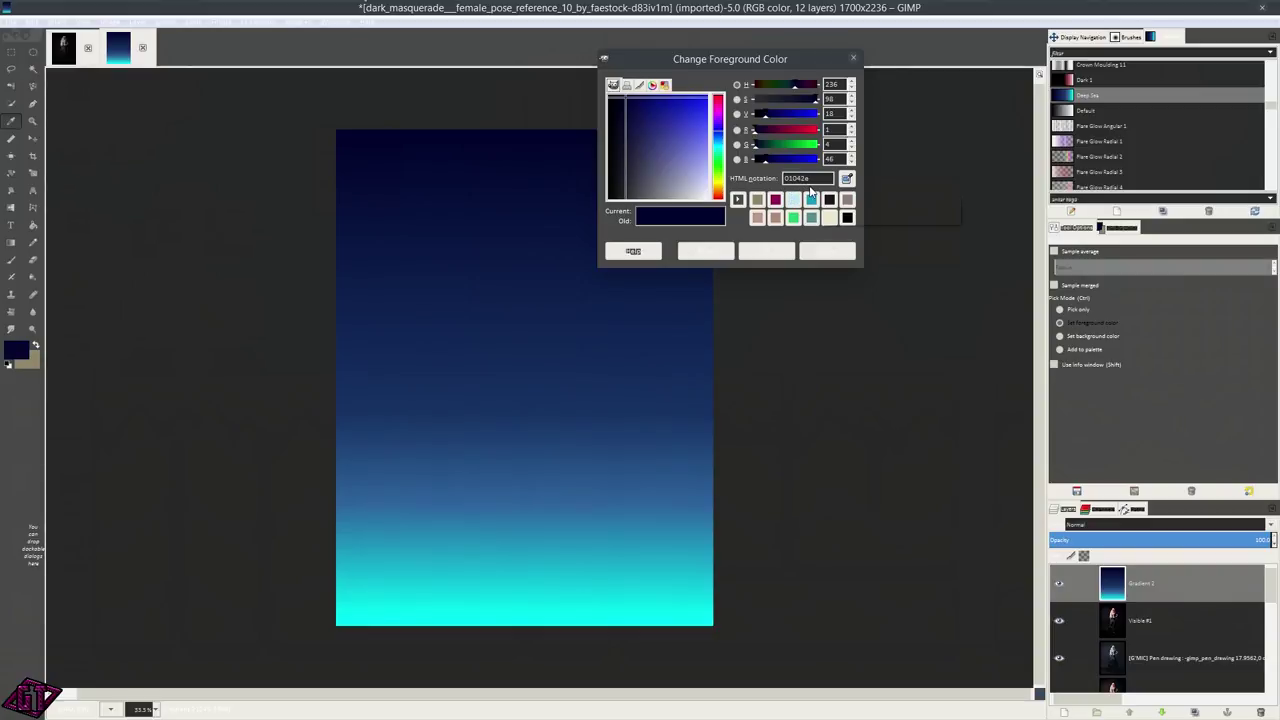
{"action": "left_click", "coordinate": [768, 250]}
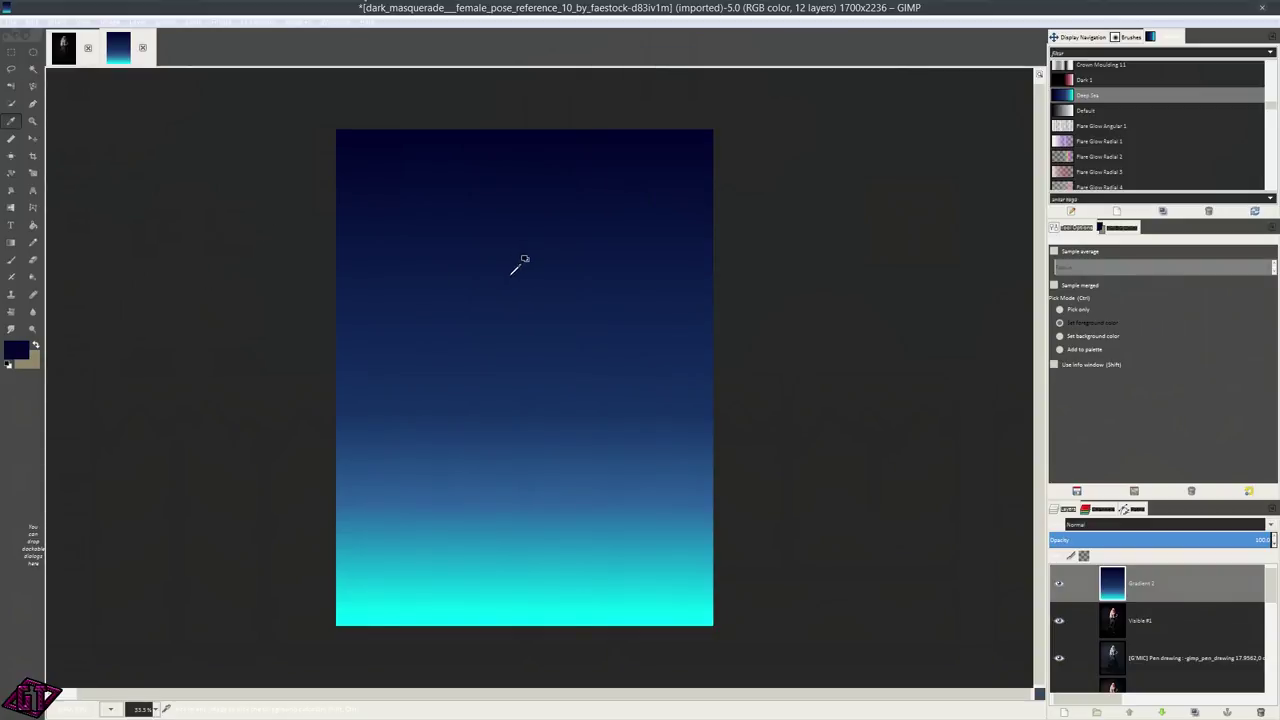
{"action": "left_click", "coordinate": [517, 352]}
{"action": "left_click", "coordinate": [520, 465]}
{"action": "left_click", "coordinate": [531, 497]}
{"action": "left_click", "coordinate": [17, 351]}
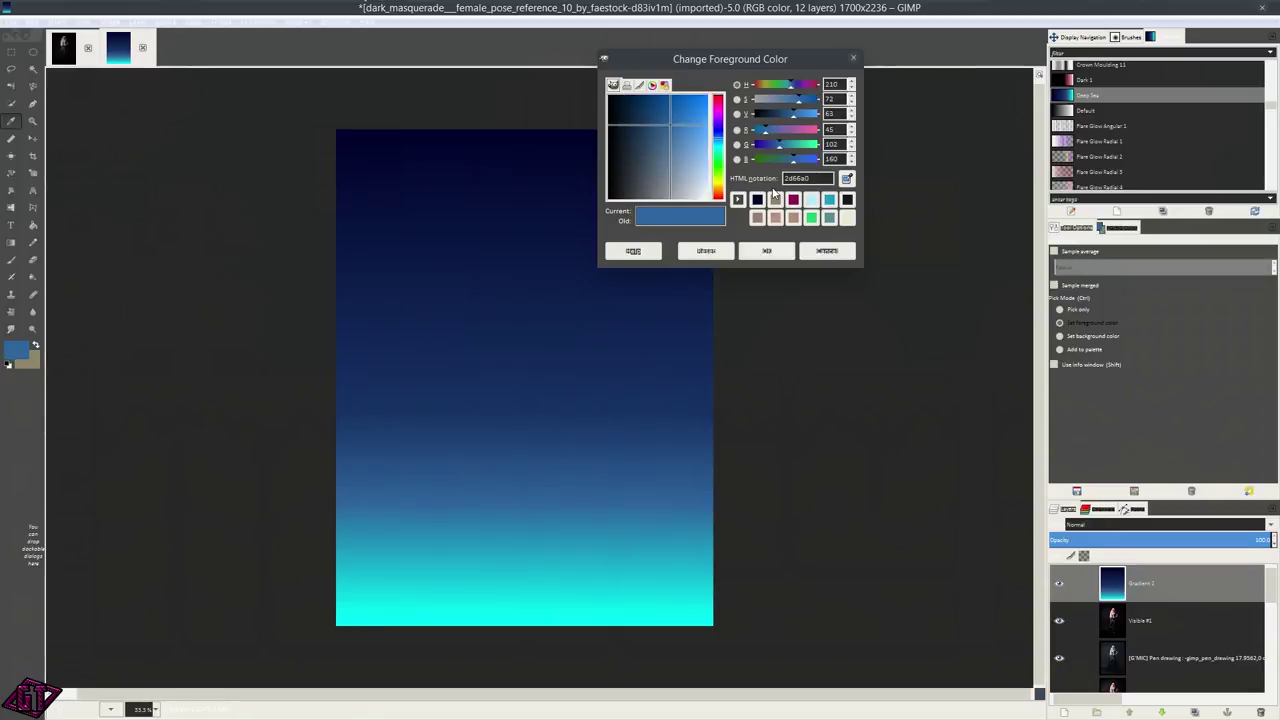
{"action": "left_click", "coordinate": [768, 250]}
- Sample the bright cyan #03eef2 at the image bottom as the foreground colour
{"action": "left_click", "coordinate": [549, 612]}
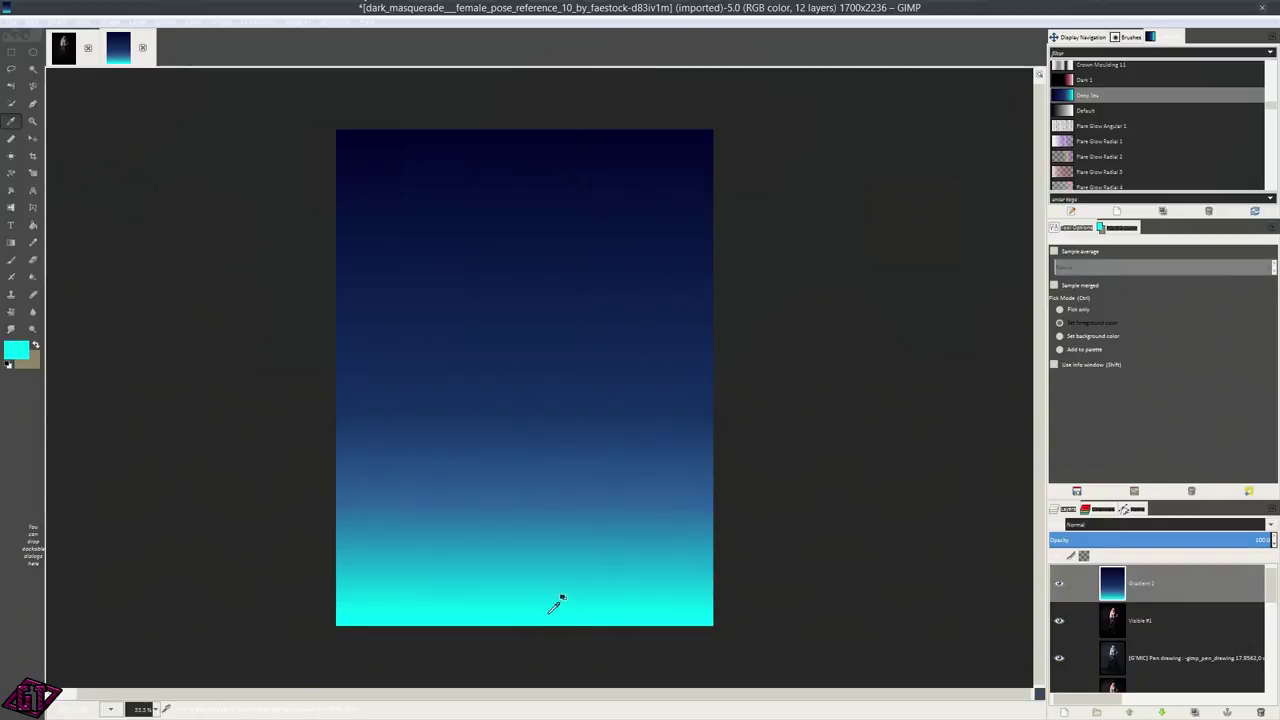
{"action": "left_click", "coordinate": [16, 349]}
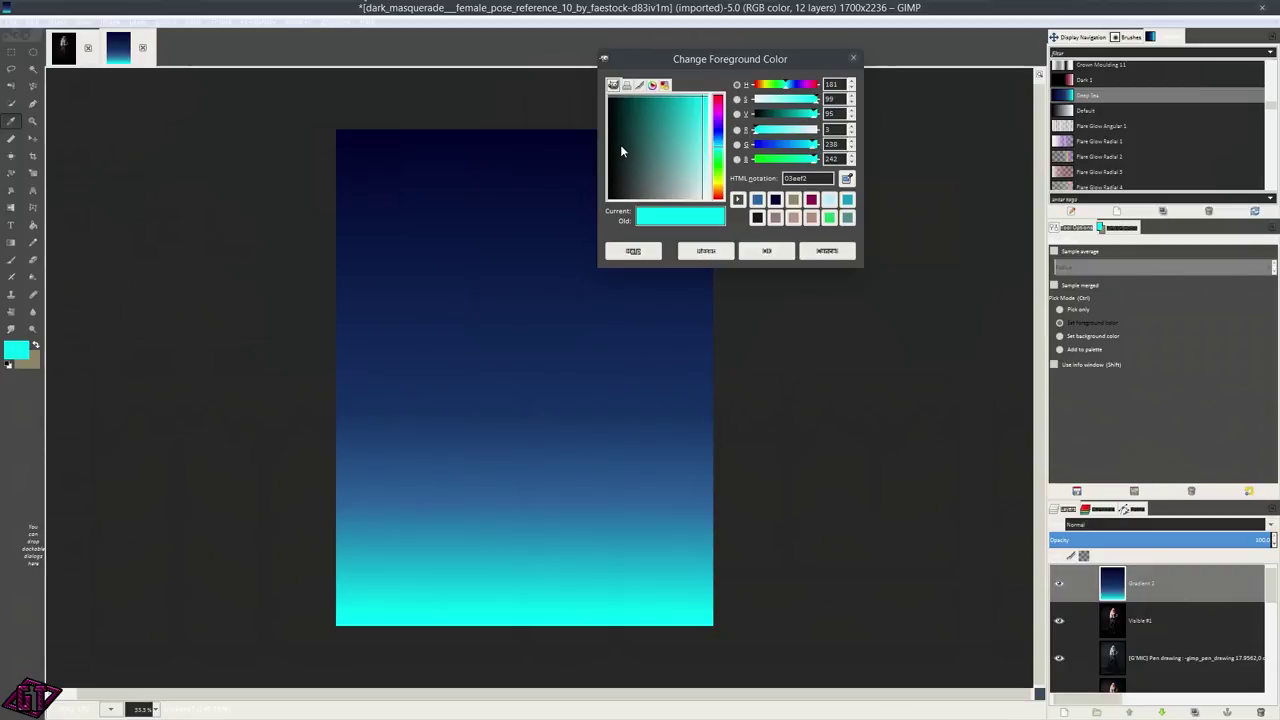
{"action": "left_click", "coordinate": [767, 251]}
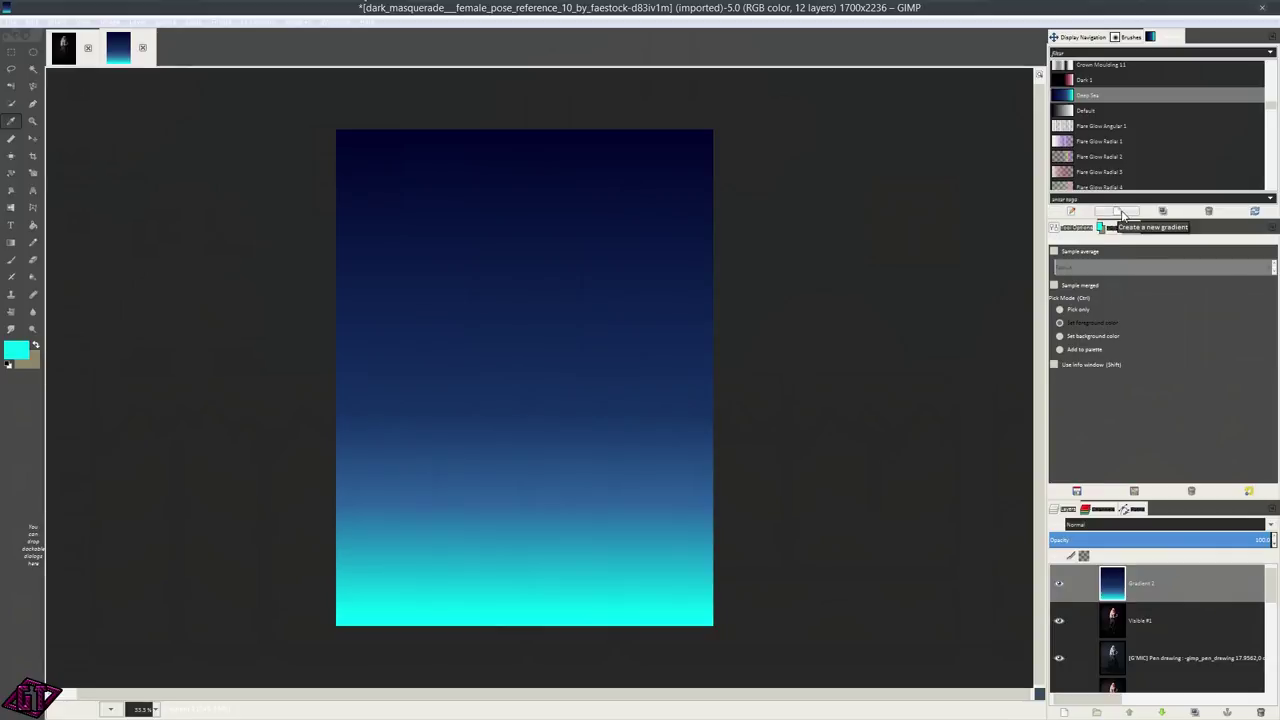
- Create a new gradient whose left endpoint colour is the sampled cyan
{"action": "left_click", "coordinate": [1122, 213]}
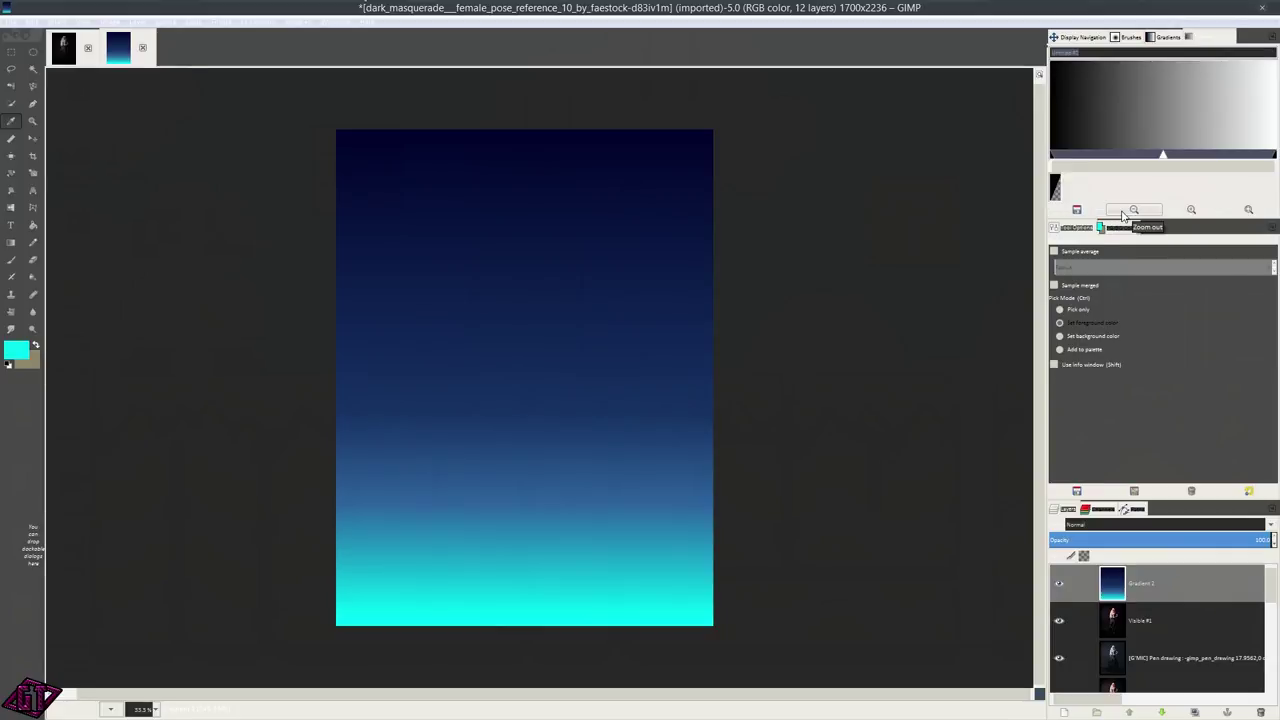
{"action": "right_click", "coordinate": [1060, 156]}
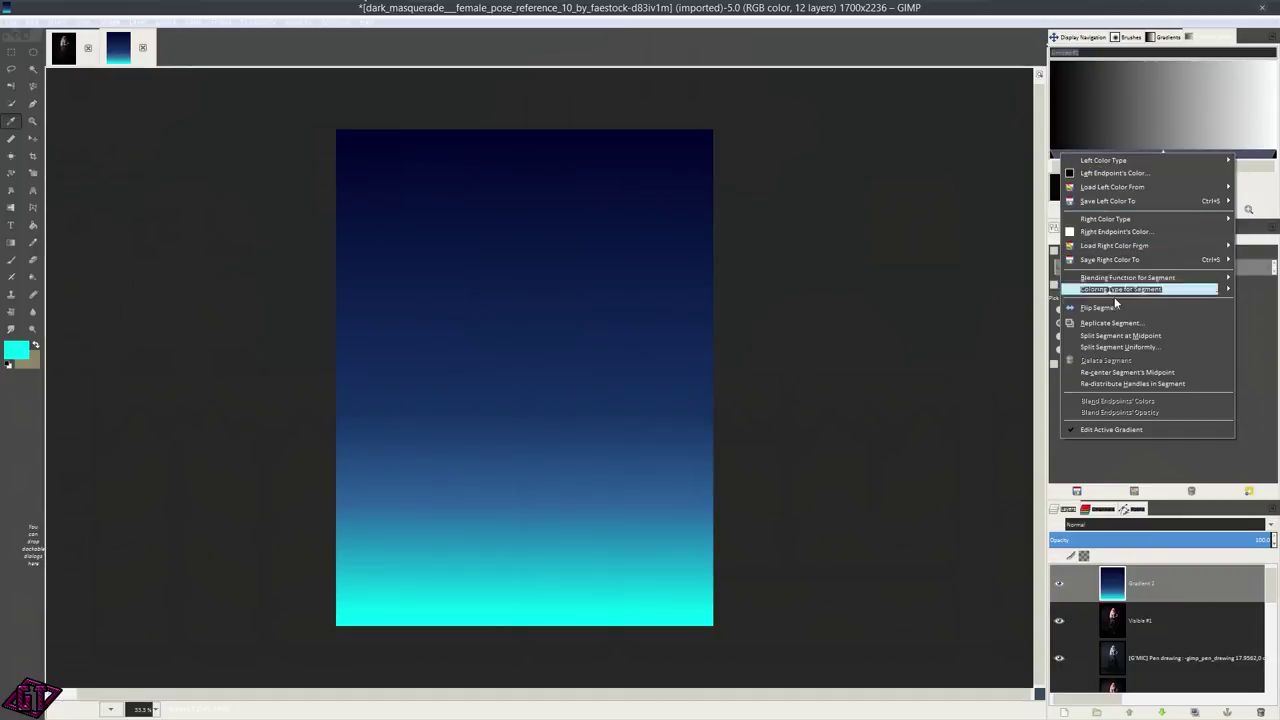
{"action": "left_click", "coordinate": [1110, 173]}
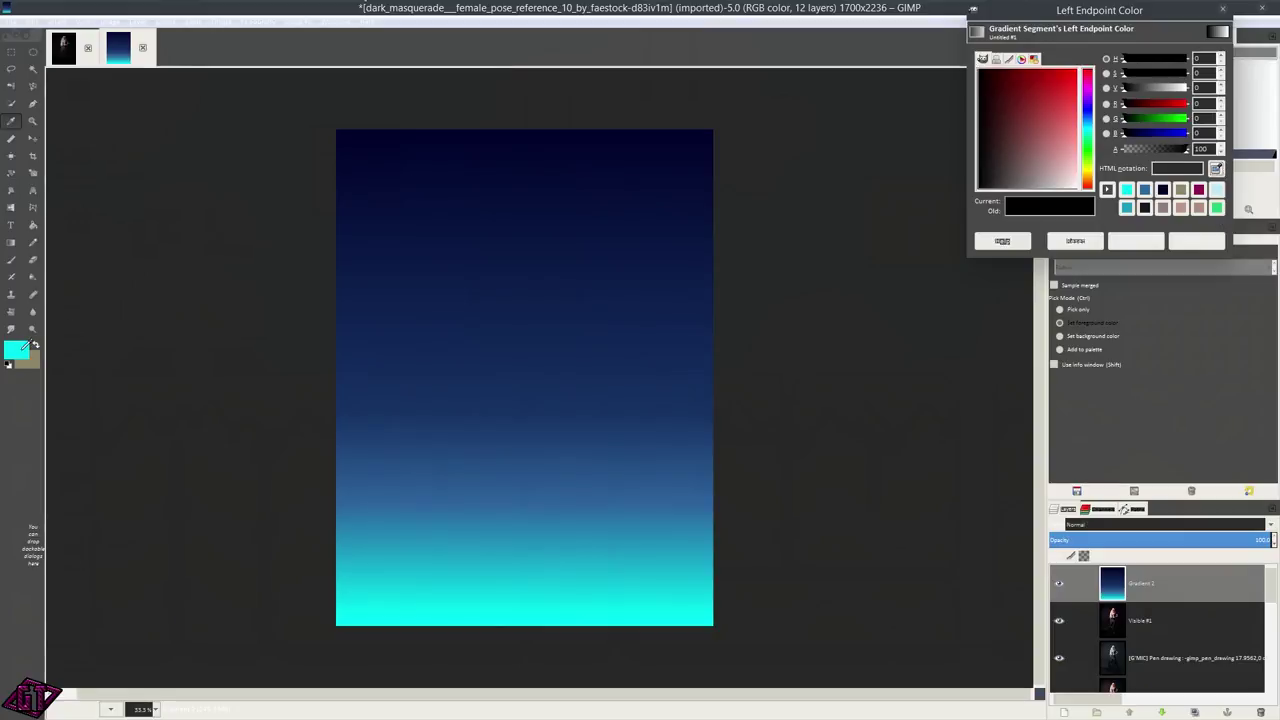
{"action": "left_click", "coordinate": [540, 600]}
{"action": "left_click", "coordinate": [1136, 240]}
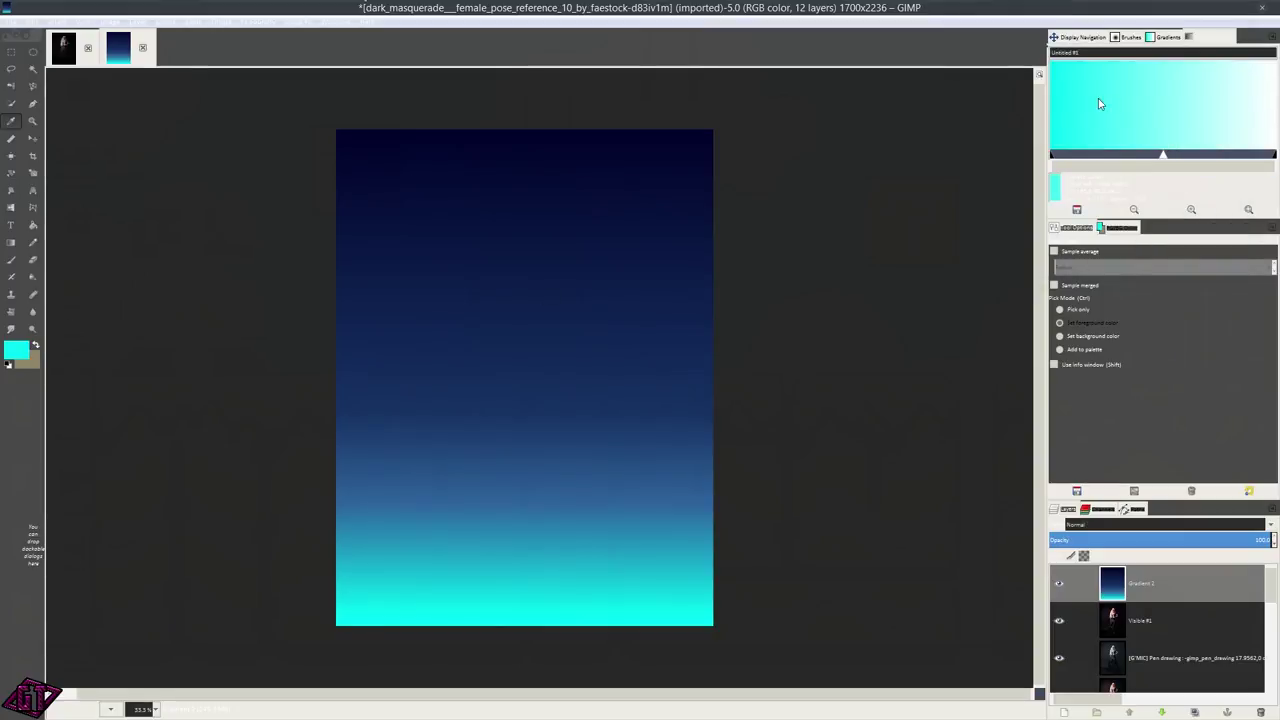
- Dismiss the segment options and close the Gradient Editor tab
{"action": "right_click", "coordinate": [1127, 140]}
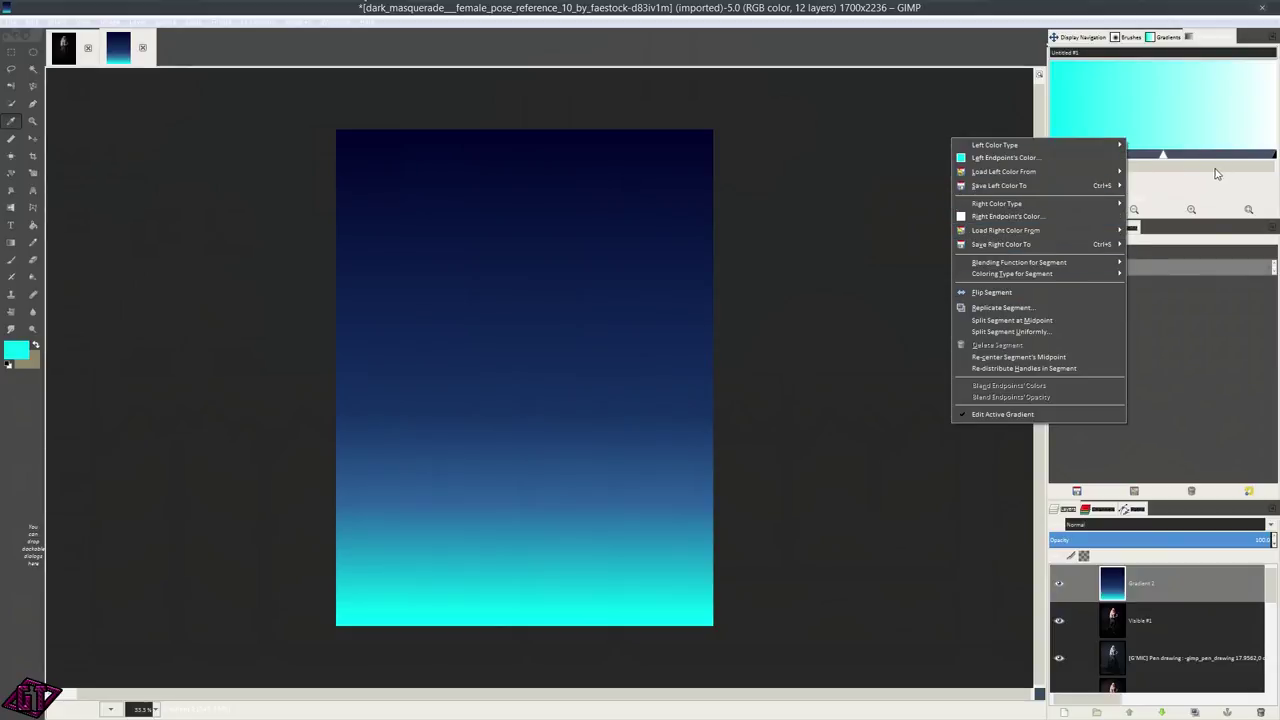
{"action": "left_click", "coordinate": [1228, 90]}
{"action": "left_click", "coordinate": [1268, 35]}
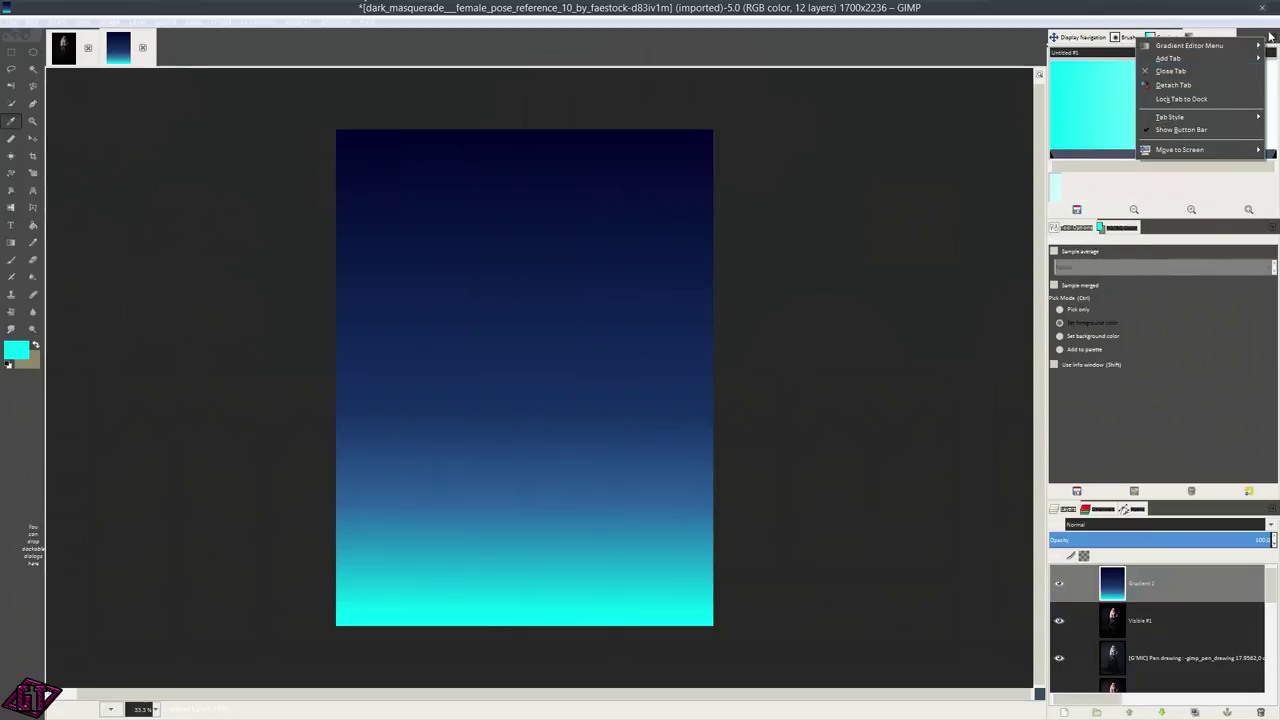
{"action": "left_click", "coordinate": [1189, 62]}
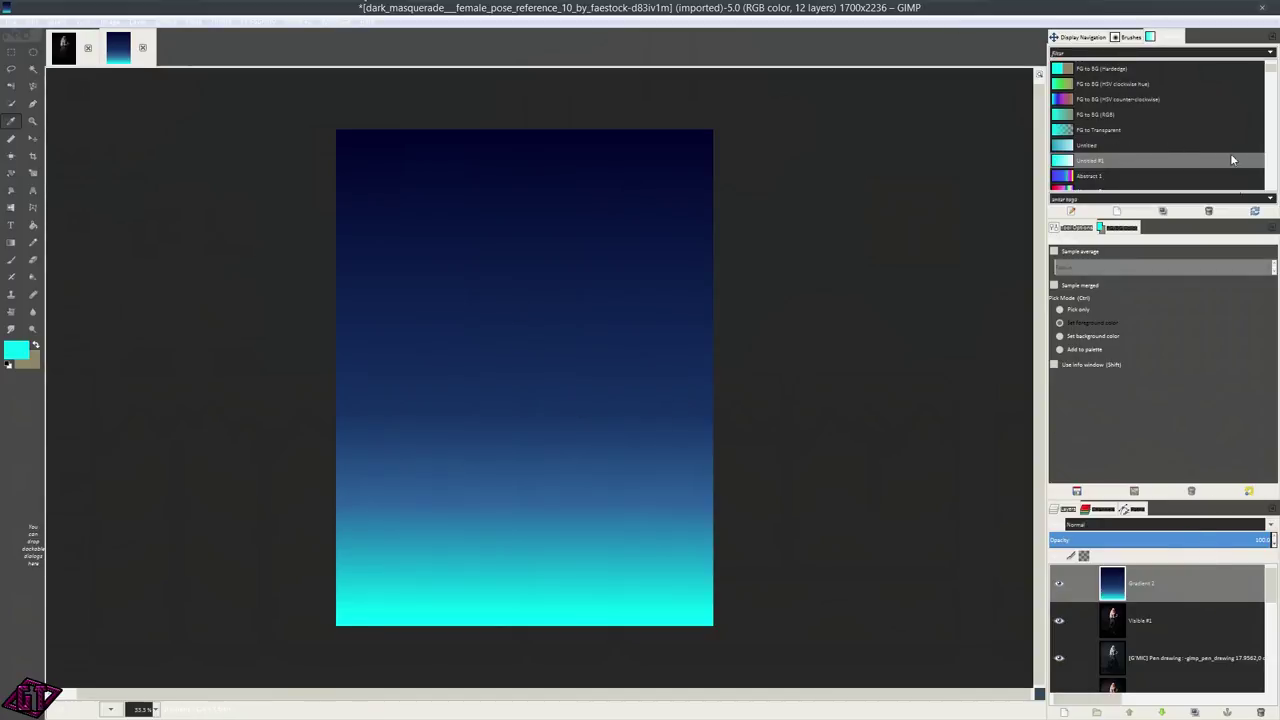
- Delete the Untitled #1 gradient from the Gradients list
{"action": "right_click", "coordinate": [1133, 159]}
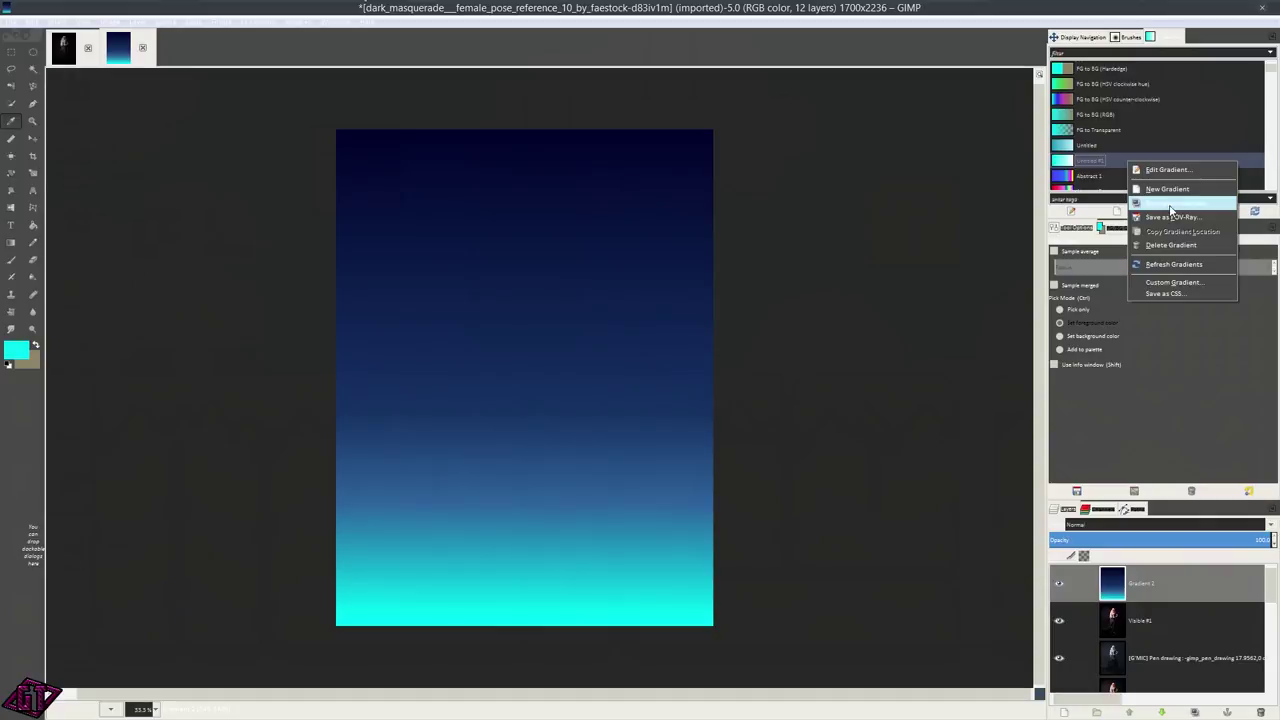
{"action": "left_click", "coordinate": [1177, 244]}
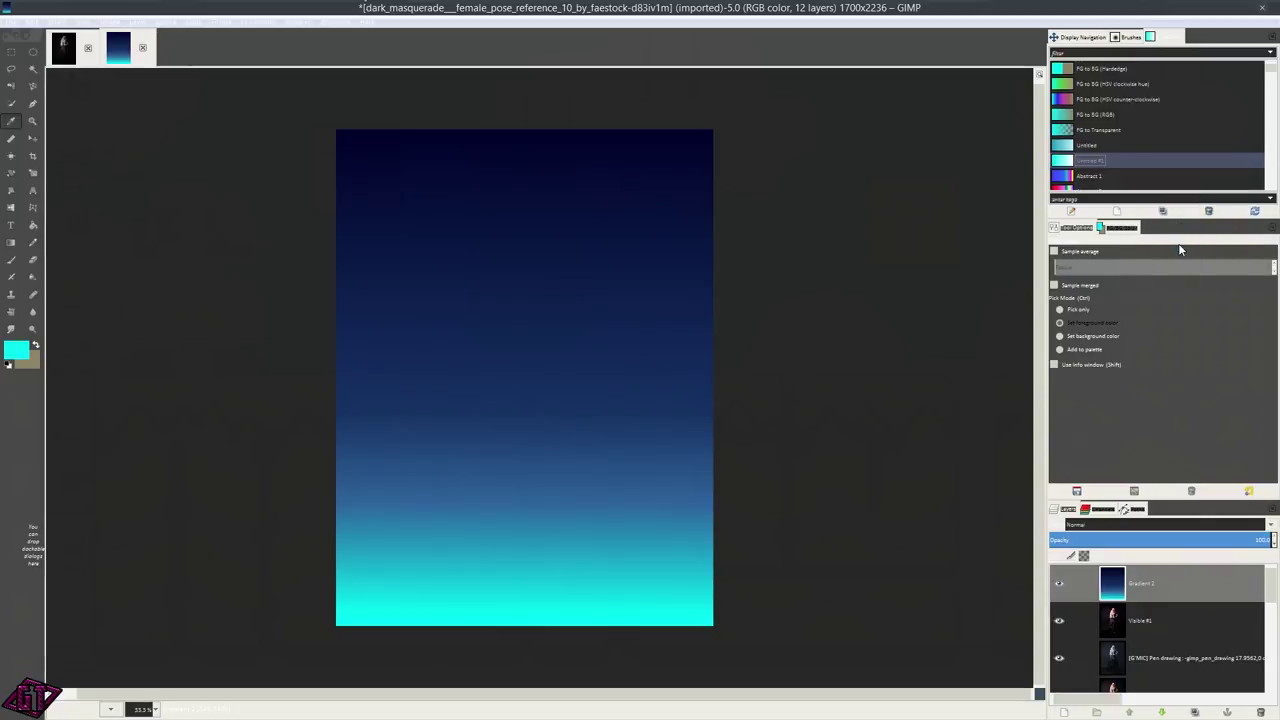
{"action": "left_click", "coordinate": [643, 414]}
- Blend the gradient layer in Color mode at about 23% opacity
{"action": "left_click", "coordinate": [1170, 524]}
{"action": "left_click", "coordinate": [1117, 495]}
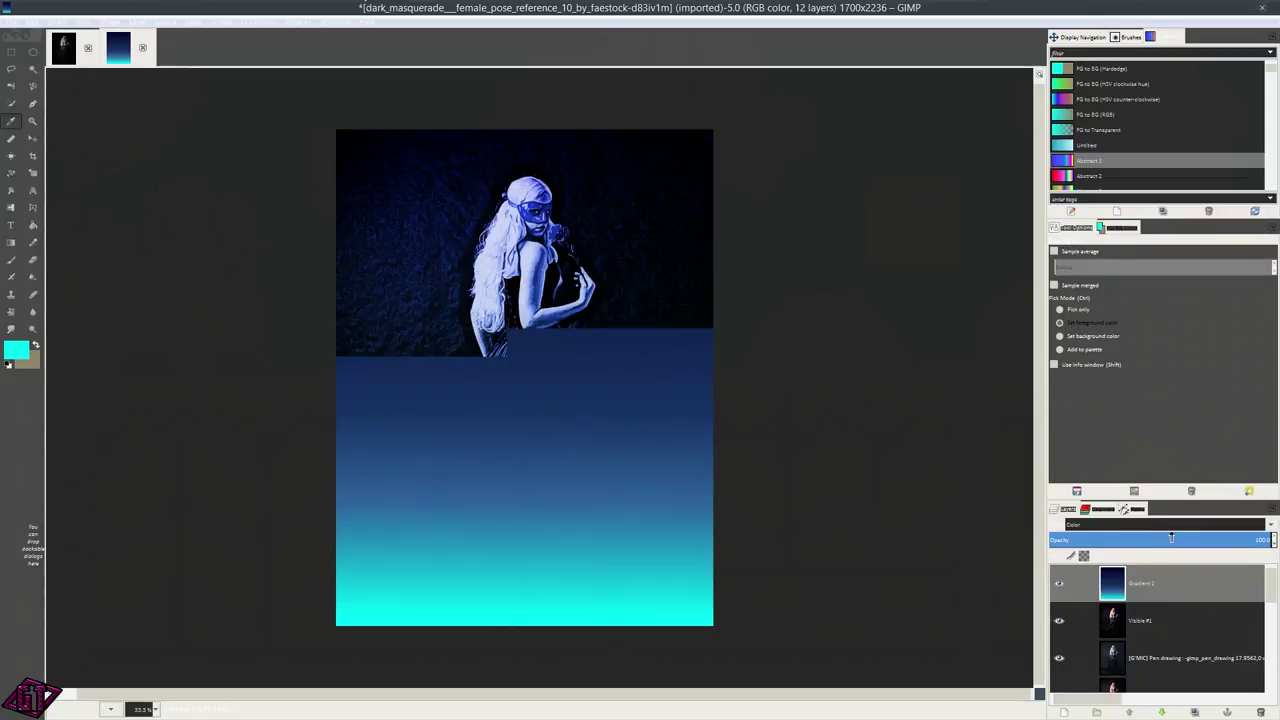
{"action": "left_click_drag", "start_coordinate": [1240, 544], "coordinate": [1070, 541]}
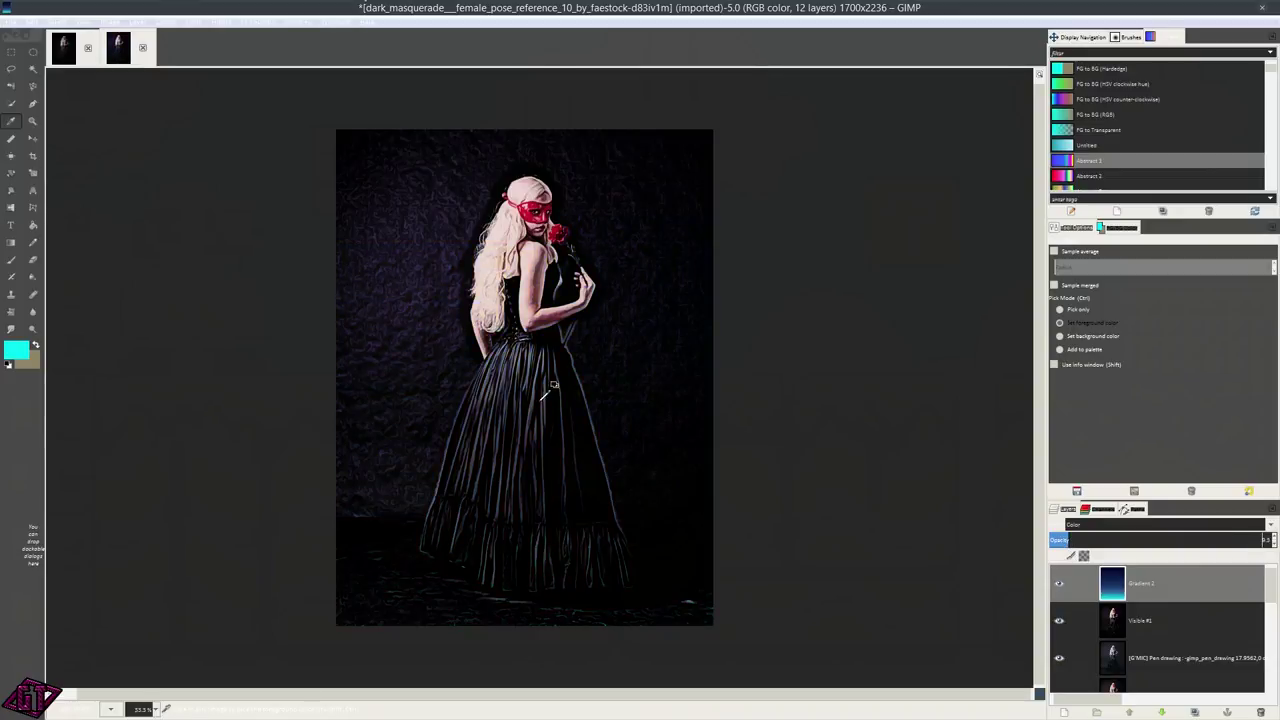
{"action": "scroll", "coordinate": [487, 329], "scroll_direction": "up", "scroll_amount": 3}
{"action": "scroll", "coordinate": [384, 183], "scroll_direction": "down", "scroll_amount": 2}
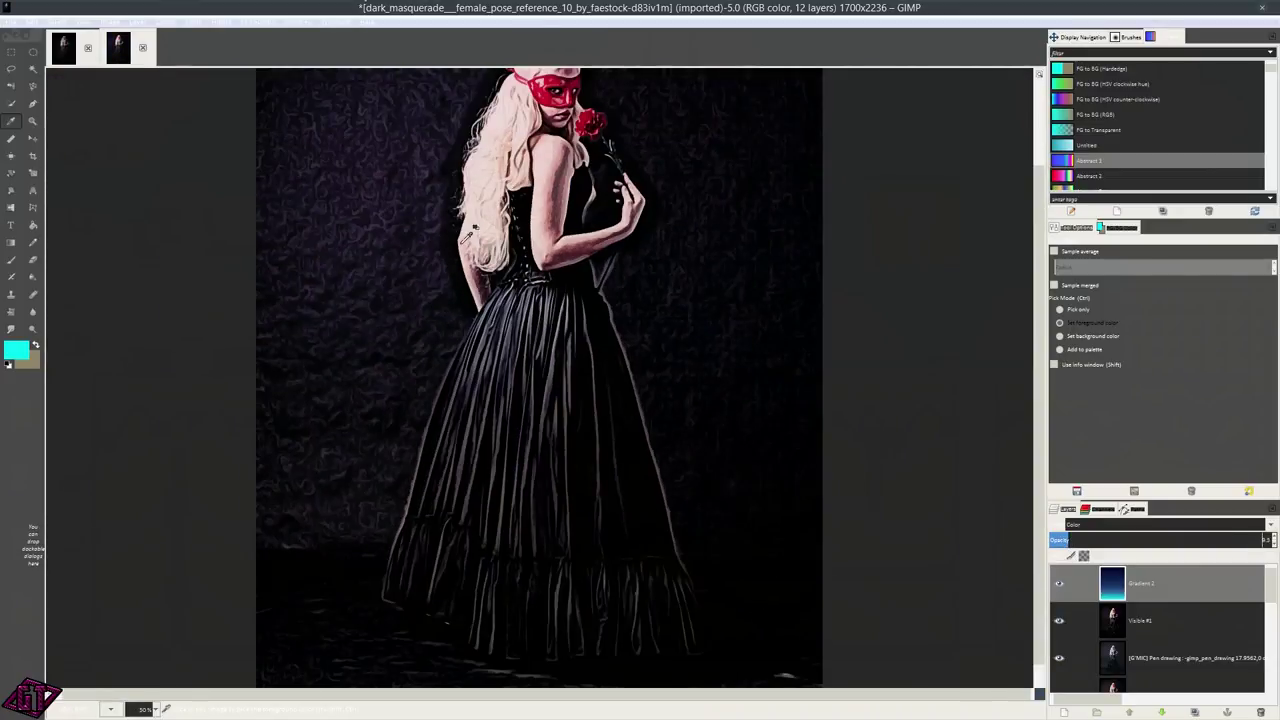
{"action": "scroll", "coordinate": [478, 236], "scroll_direction": "down", "scroll_amount": 1}
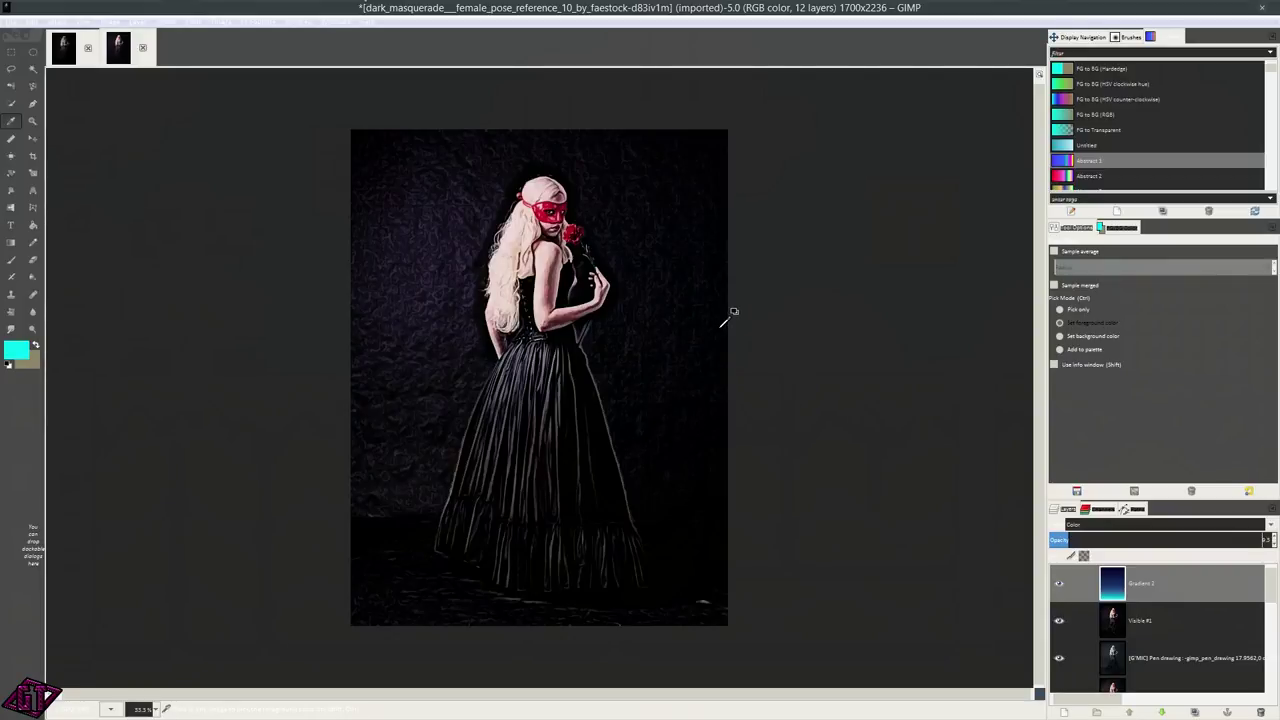
{"action": "scroll", "coordinate": [556, 226], "scroll_direction": "up", "scroll_amount": 2}
{"action": "scroll", "coordinate": [600, 292], "scroll_direction": "up", "scroll_amount": 1}
{"action": "scroll", "coordinate": [590, 340], "scroll_direction": "down", "scroll_amount": 3}
- Add a new layer from the visible image and a new layer named Vign
{"action": "left_click", "coordinate": [145, 28]}
{"action": "left_click", "coordinate": [150, 61]}
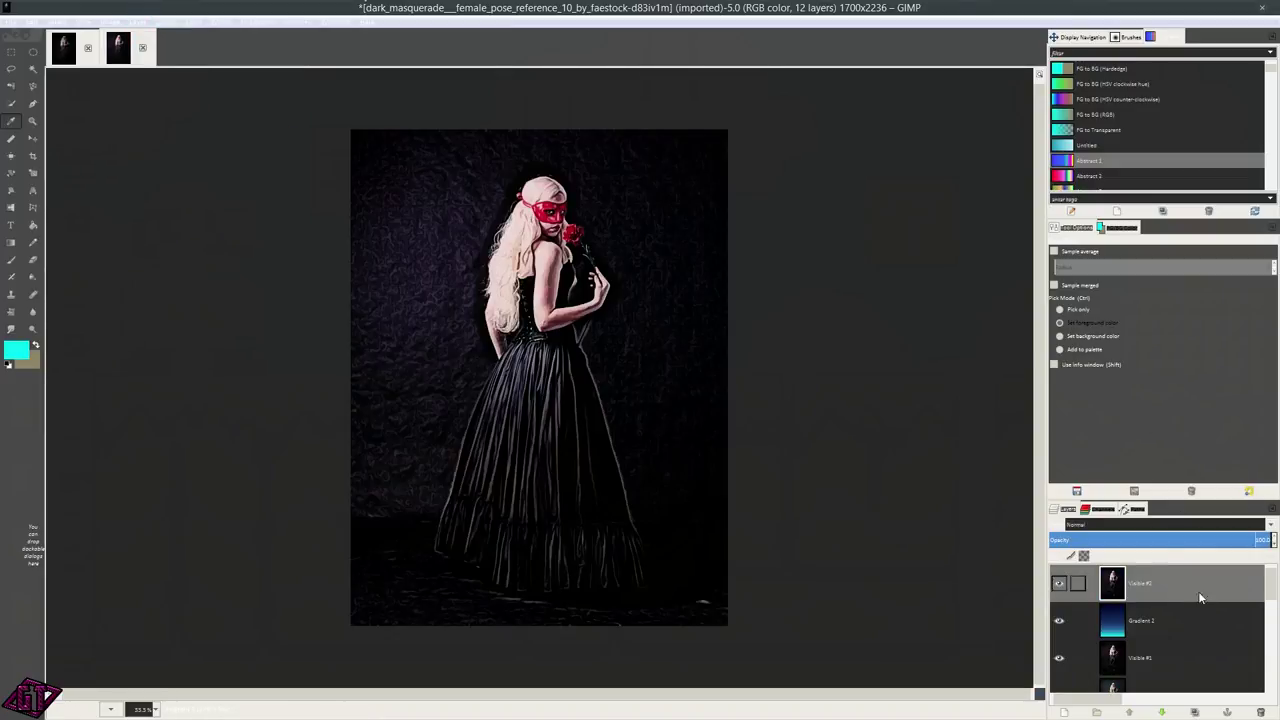
{"action": "left_click", "coordinate": [1064, 712]}
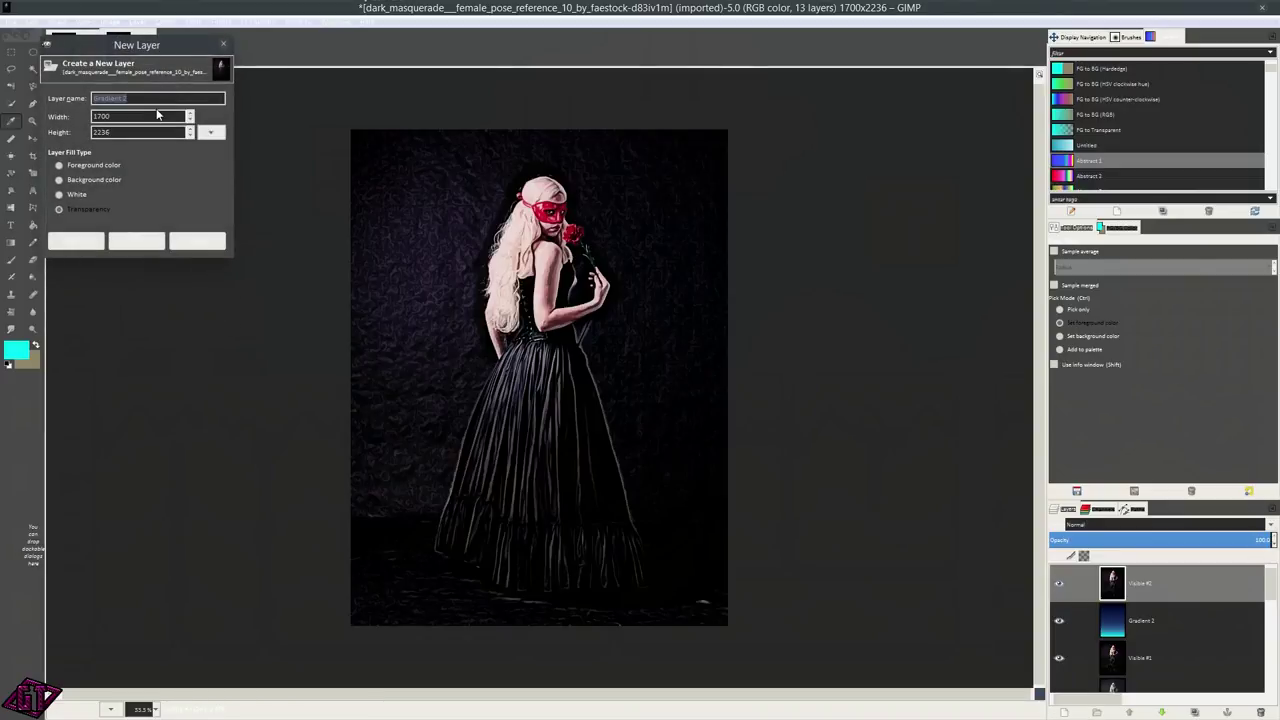
{"action": "type", "text": "Vign"}
{"action": "key", "text": "Return"}
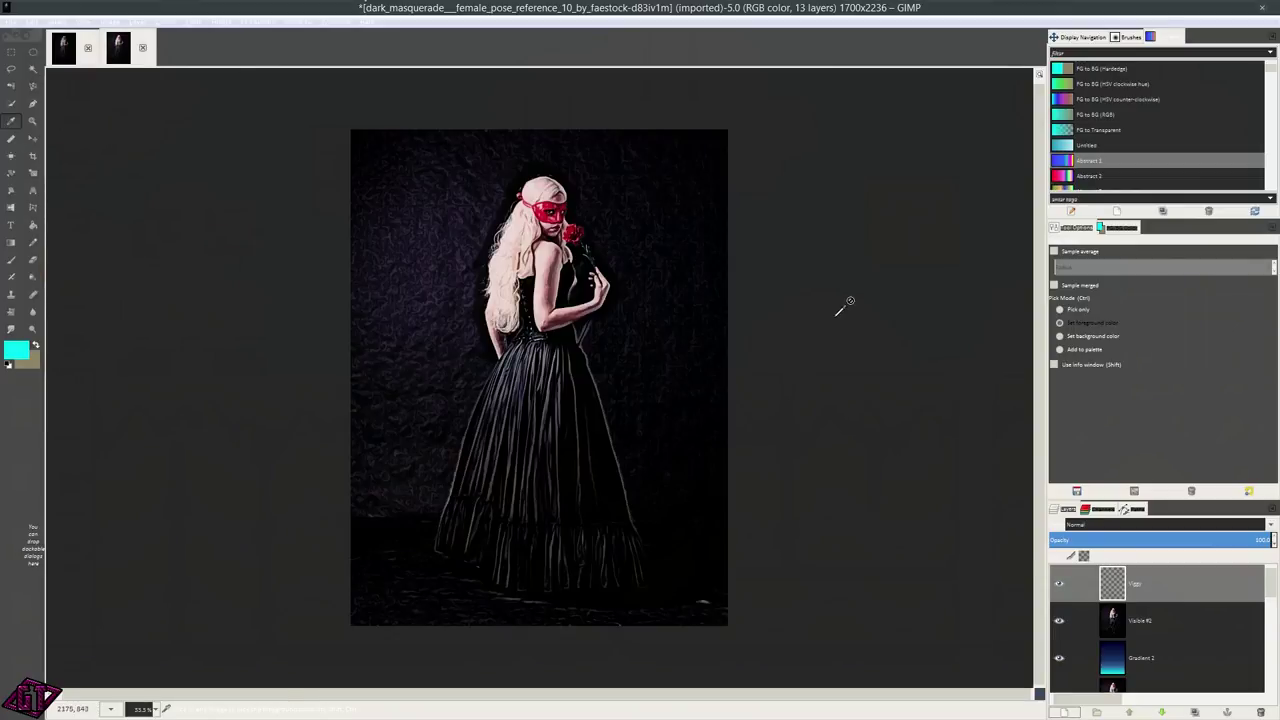
- Choose the vignette operation in the GEGL Operation dialog
{"action": "left_click", "coordinate": [200, 30]}
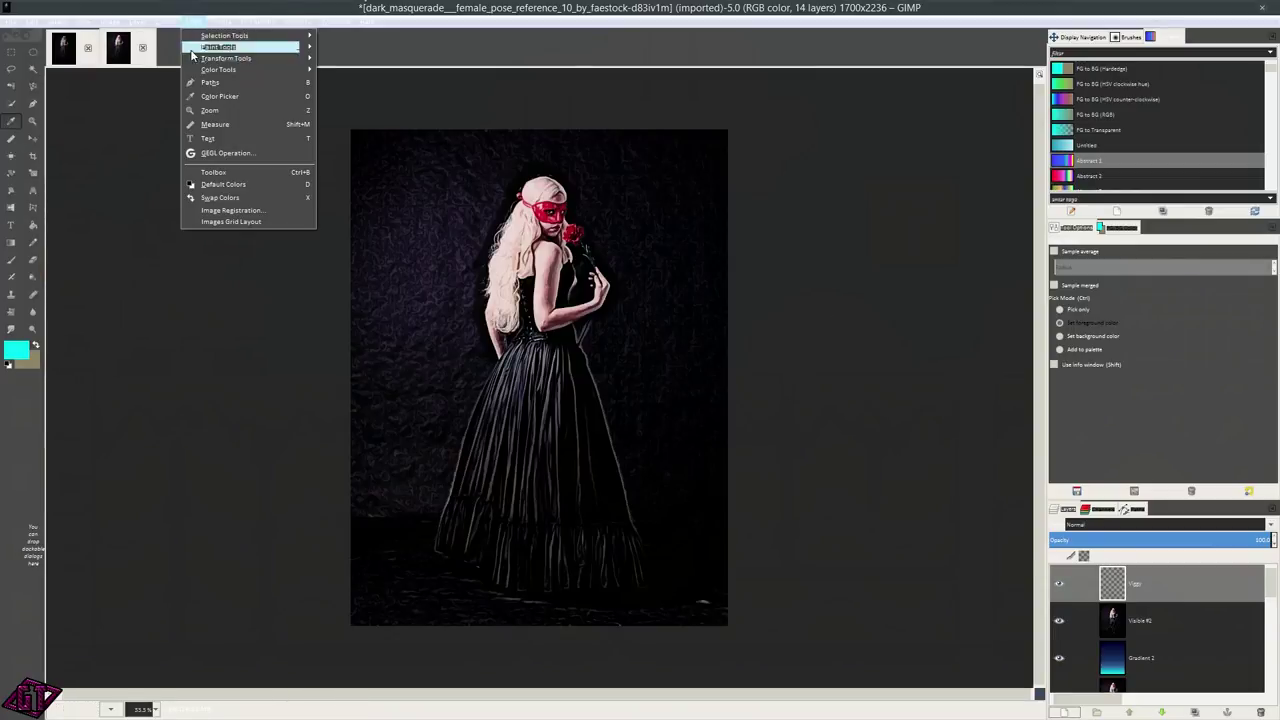
{"action": "left_click", "coordinate": [225, 160]}
{"action": "left_click", "coordinate": [1018, 117]}
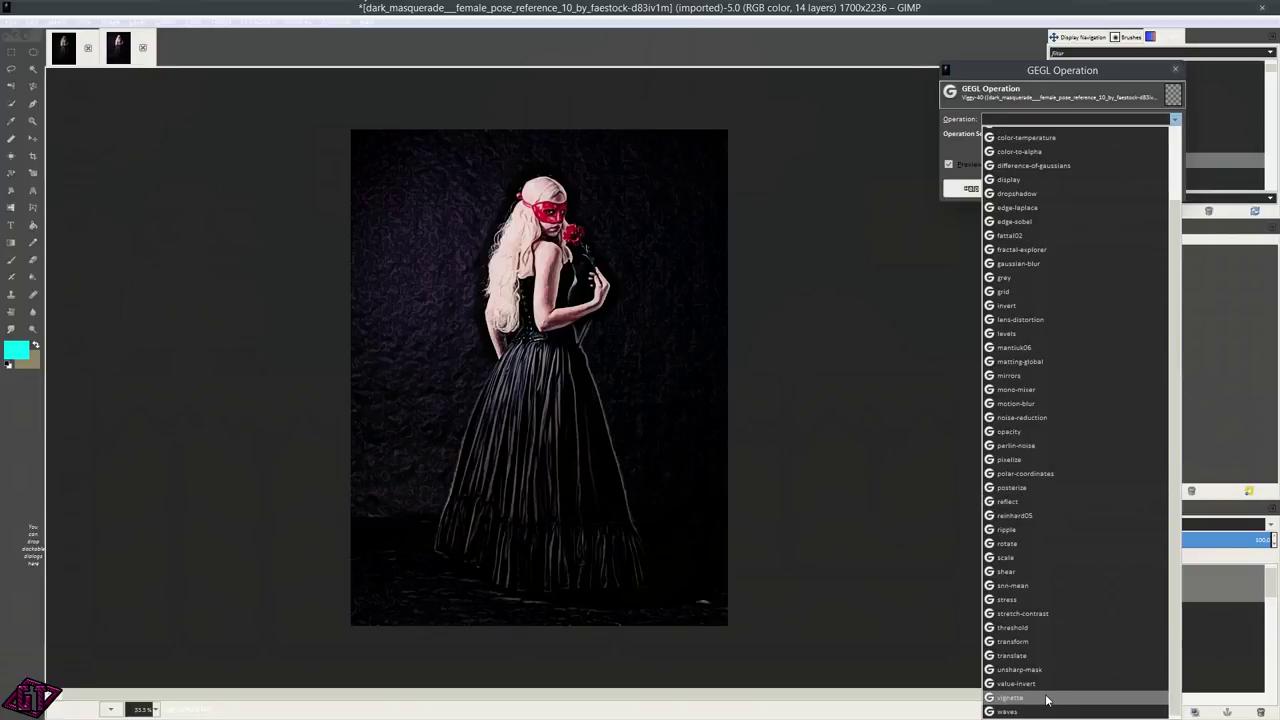
{"action": "left_click", "coordinate": [1065, 699]}
- Set the vignette colour to a dark purplish-grey after trying navy and sampled image tones
{"action": "left_click", "coordinate": [1101, 172]}
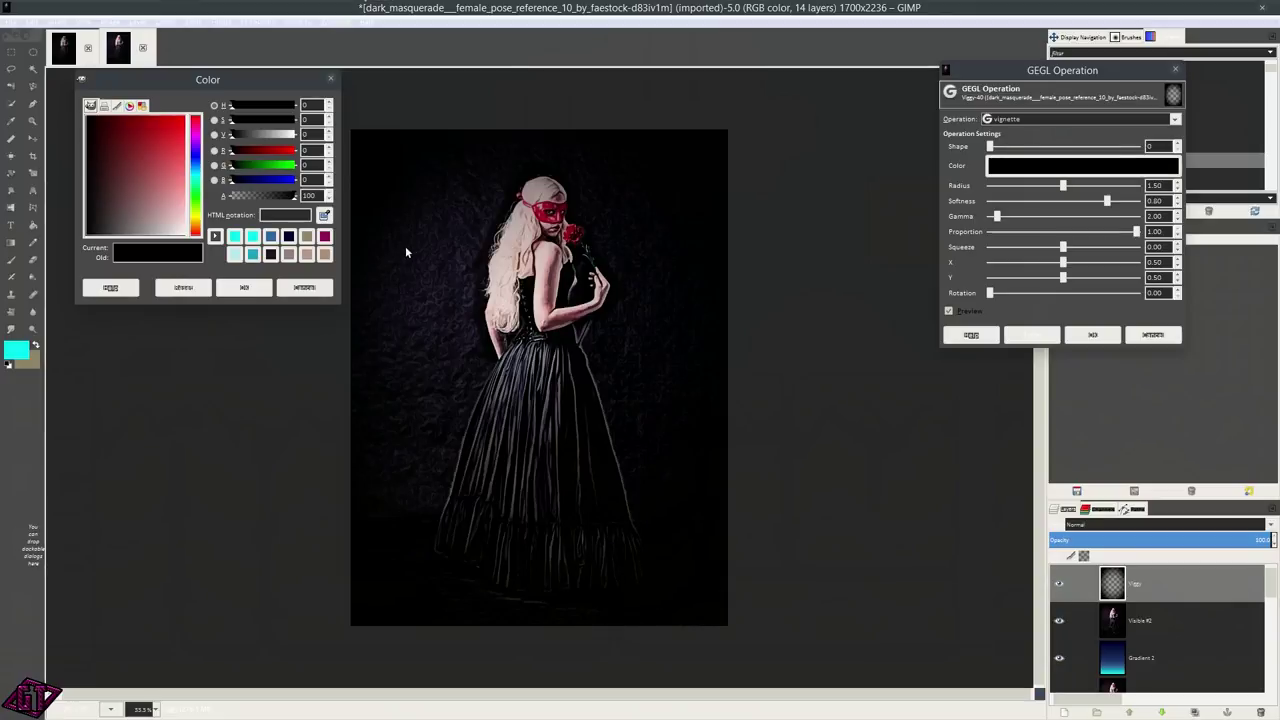
{"action": "left_click", "coordinate": [289, 236]}
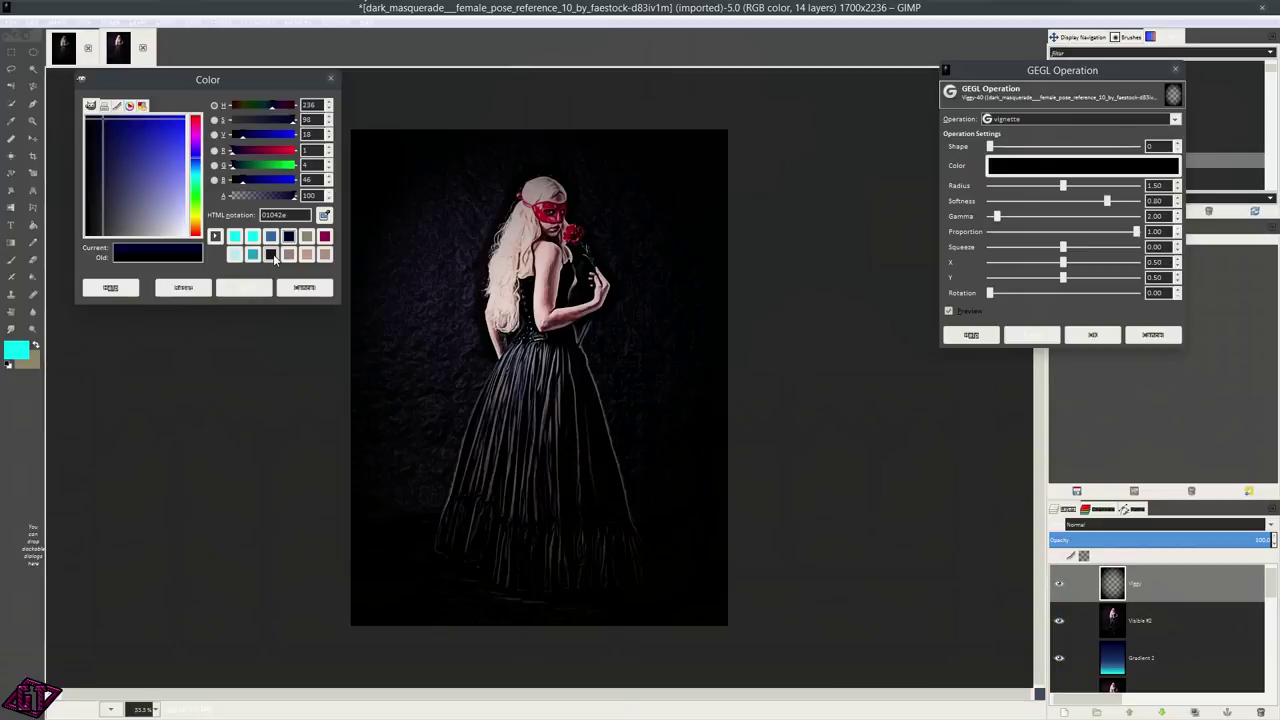
{"action": "left_click", "coordinate": [272, 255]}
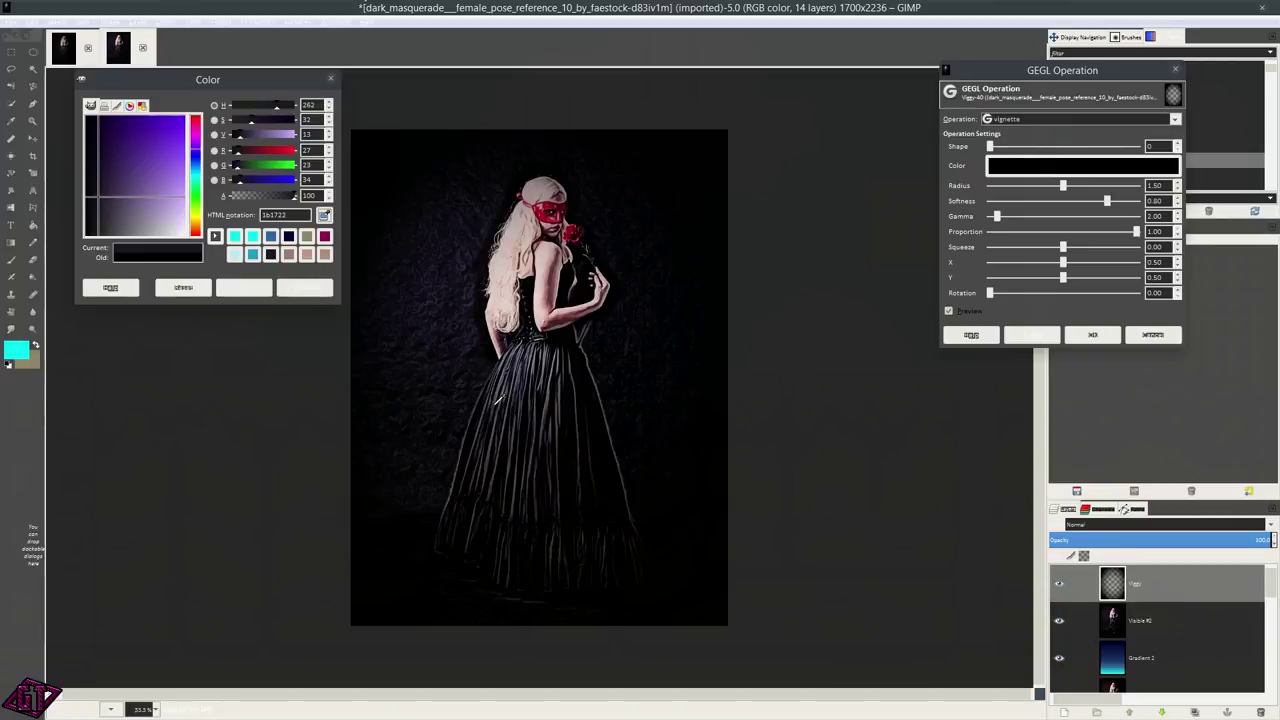
{"action": "left_click", "coordinate": [474, 346]}
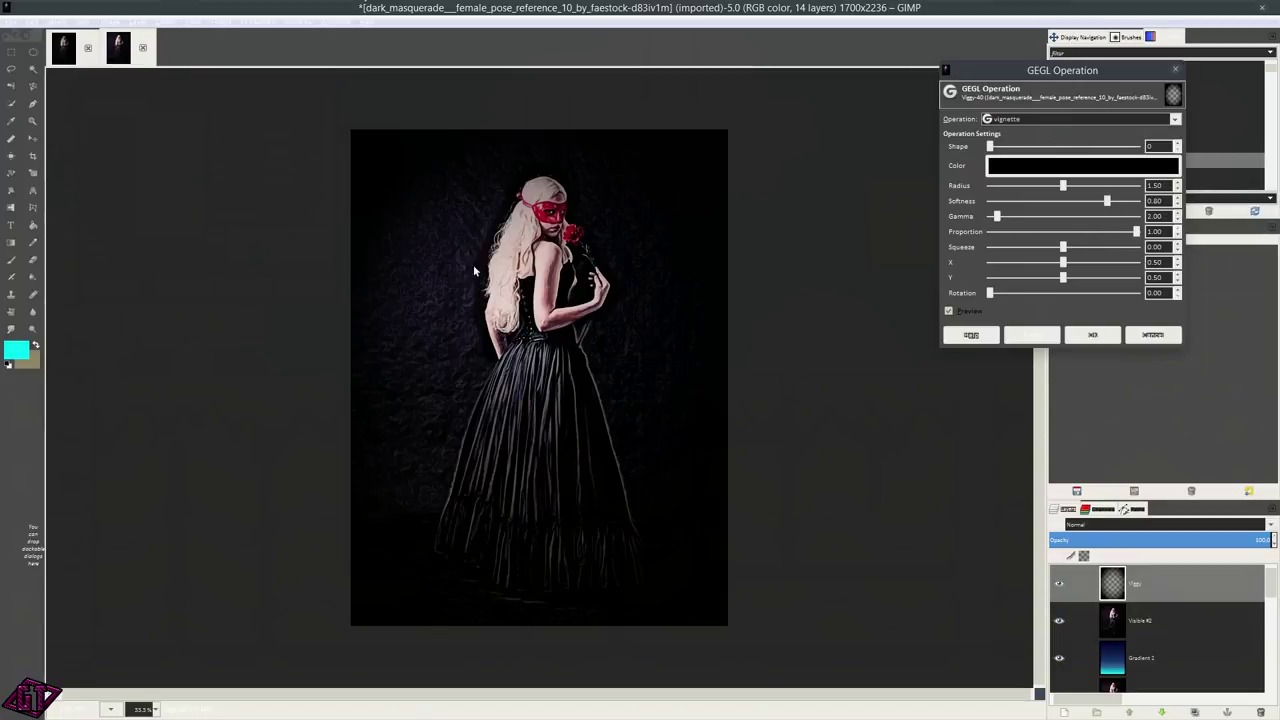
{"action": "left_click", "coordinate": [998, 165]}
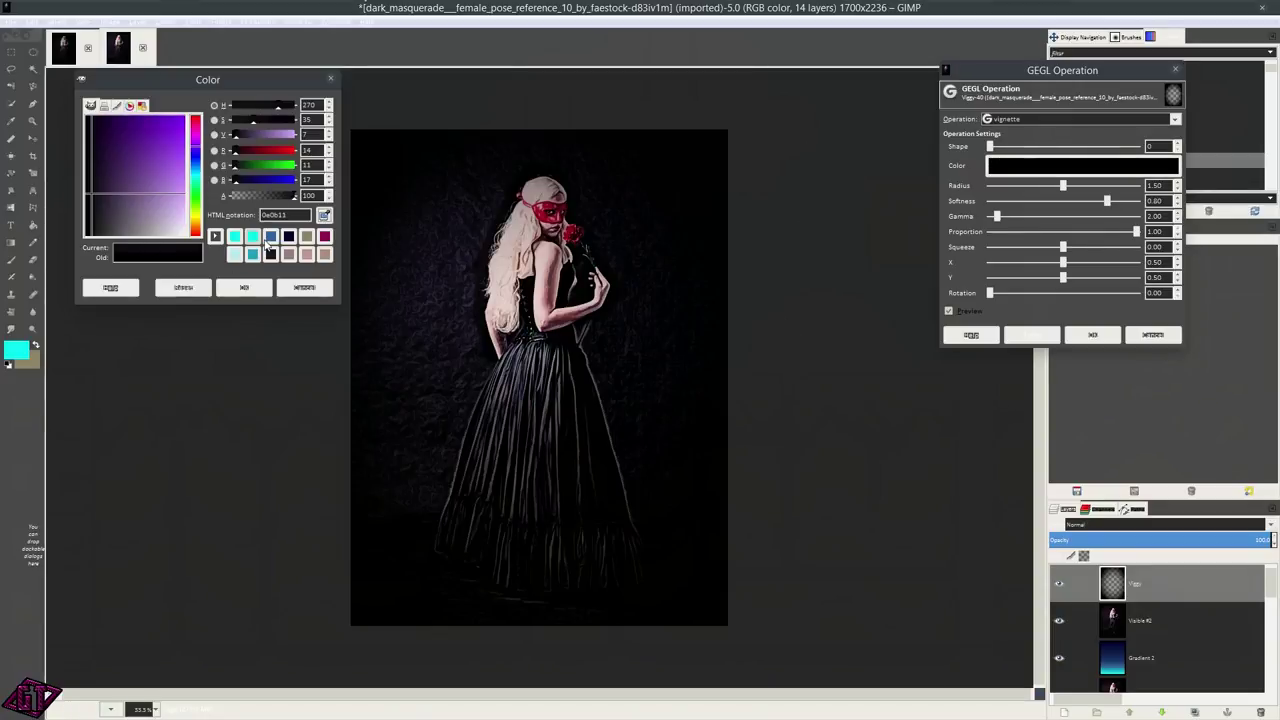
{"action": "left_click", "coordinate": [468, 281]}
{"action": "scroll", "coordinate": [471, 331], "scroll_direction": "up", "scroll_amount": 2}
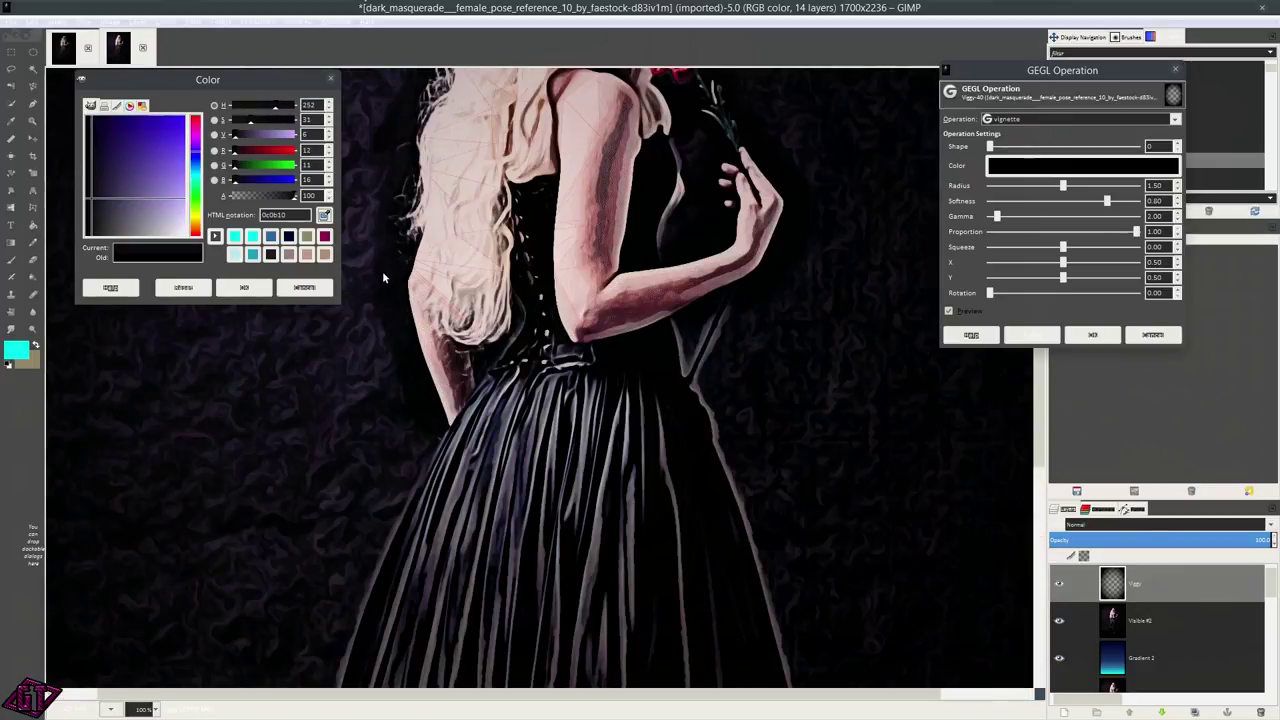
{"action": "scroll", "coordinate": [380, 277], "scroll_direction": "down", "scroll_amount": 1}
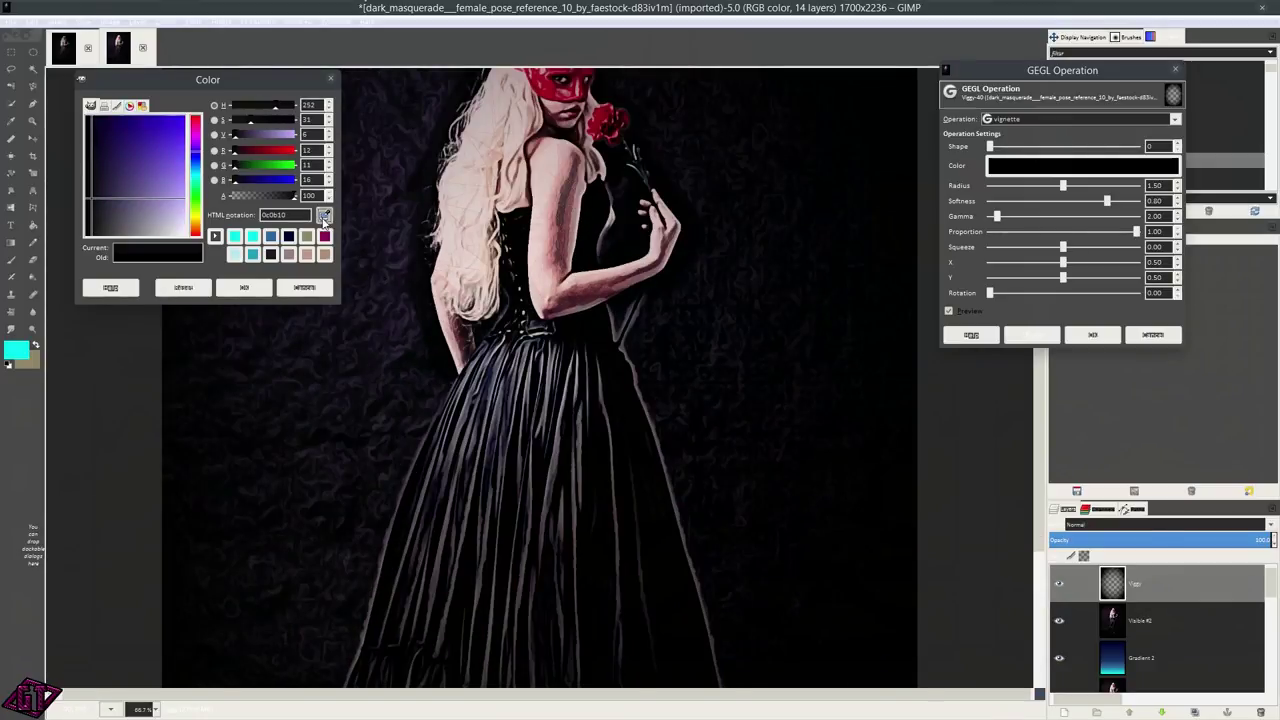
{"action": "left_click", "coordinate": [398, 263]}
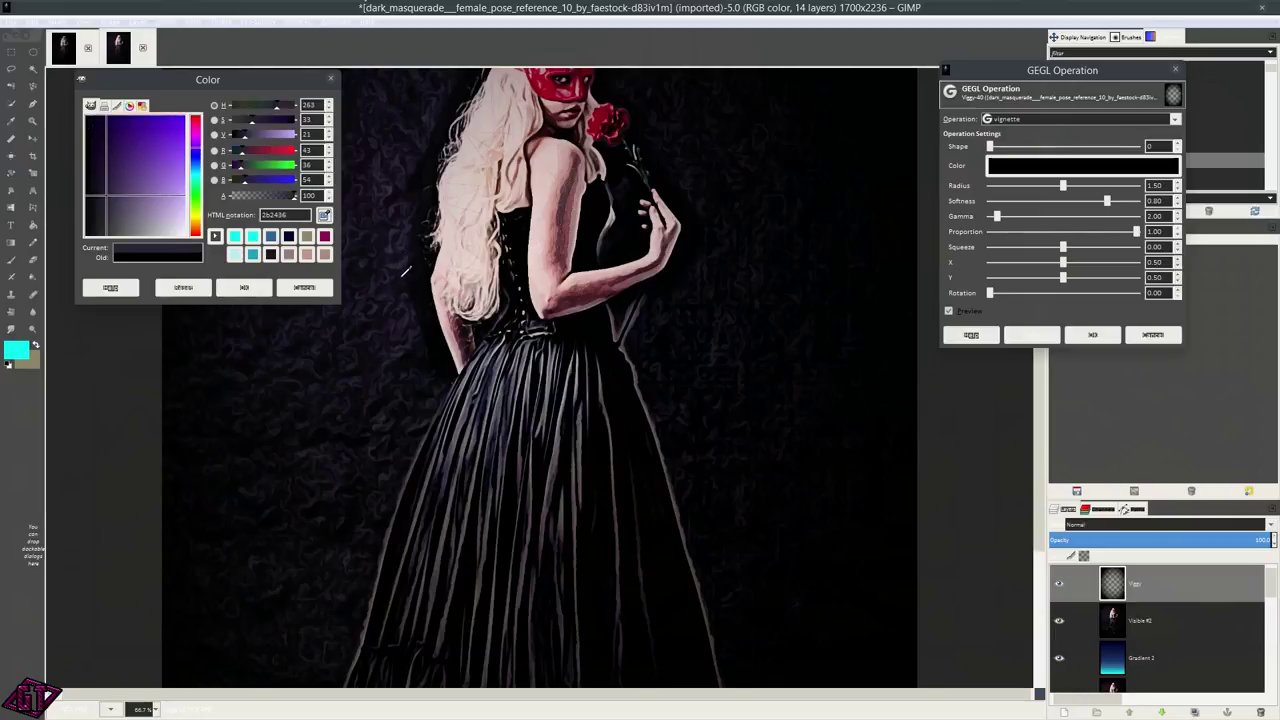
{"action": "left_click", "coordinate": [405, 271]}
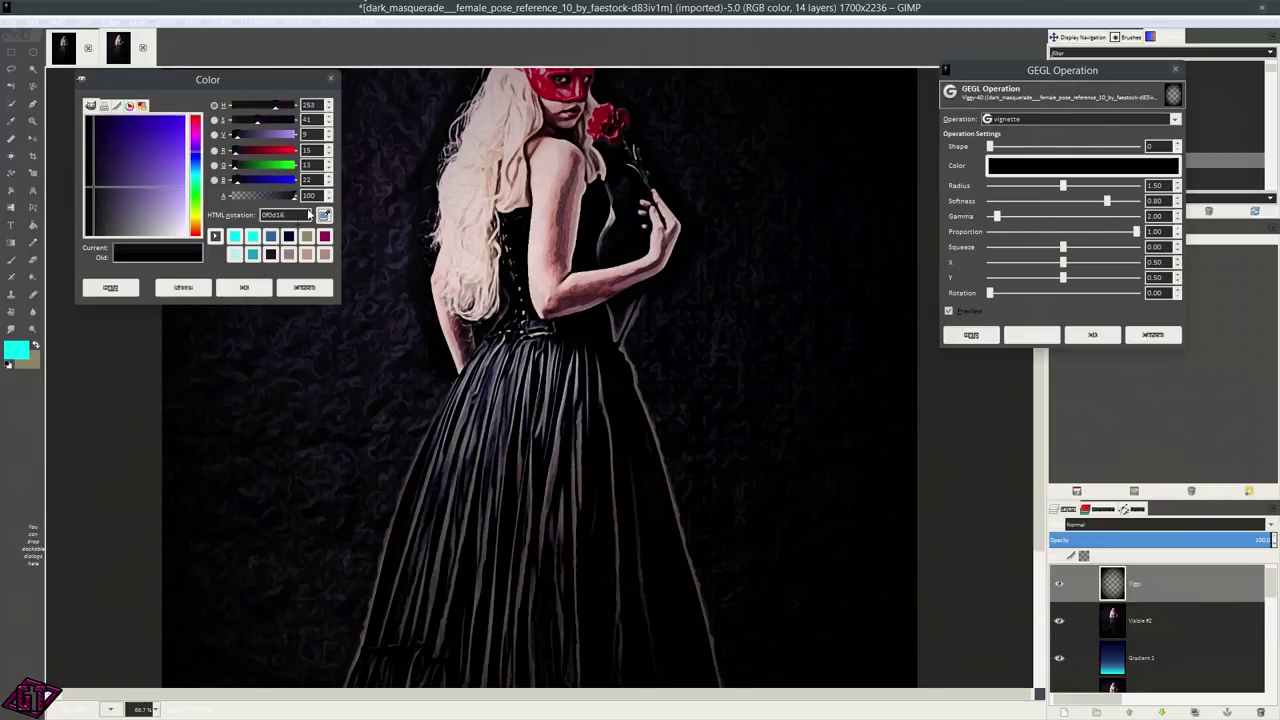
{"action": "left_click", "coordinate": [288, 237]}
{"action": "left_click", "coordinate": [269, 255]}
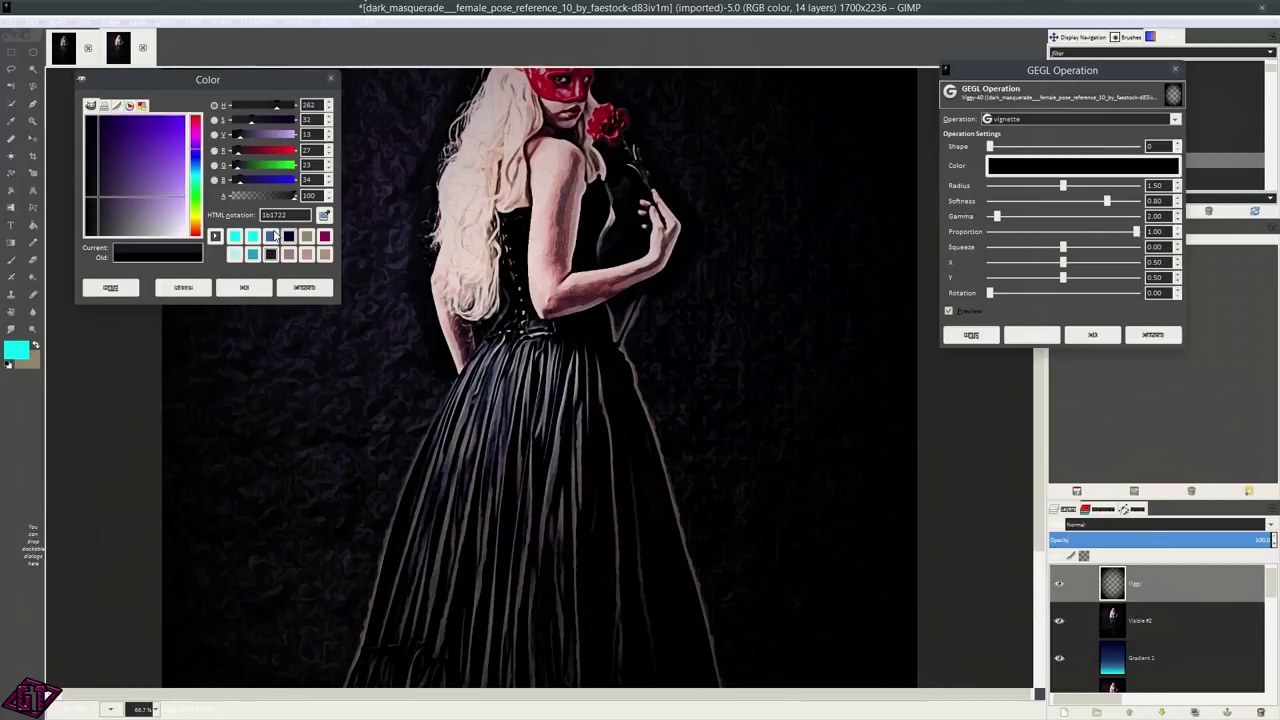
{"action": "left_click", "coordinate": [251, 290]}
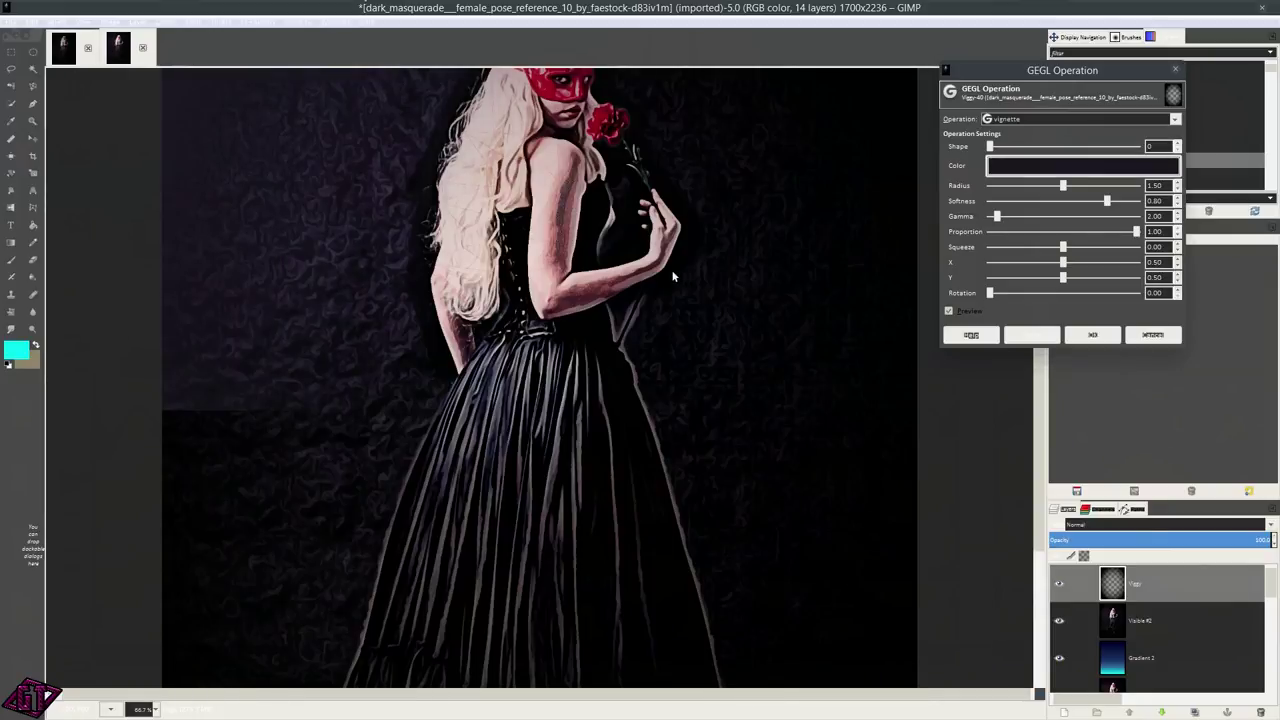
- Make the vignette fully soft with radius 1.45 and squeeze about -0.27, then apply it
{"action": "scroll", "coordinate": [605, 283], "scroll_direction": "down", "scroll_amount": 1}
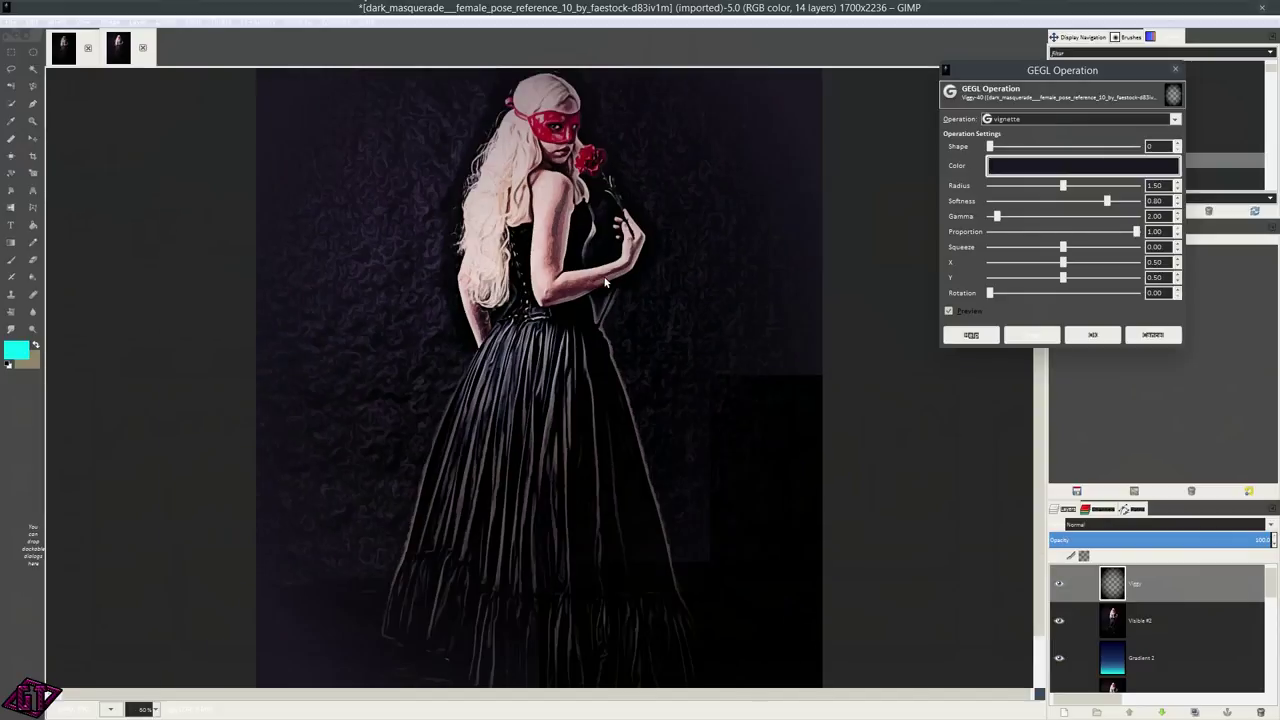
{"action": "scroll", "coordinate": [605, 283], "scroll_direction": "down", "scroll_amount": 1}
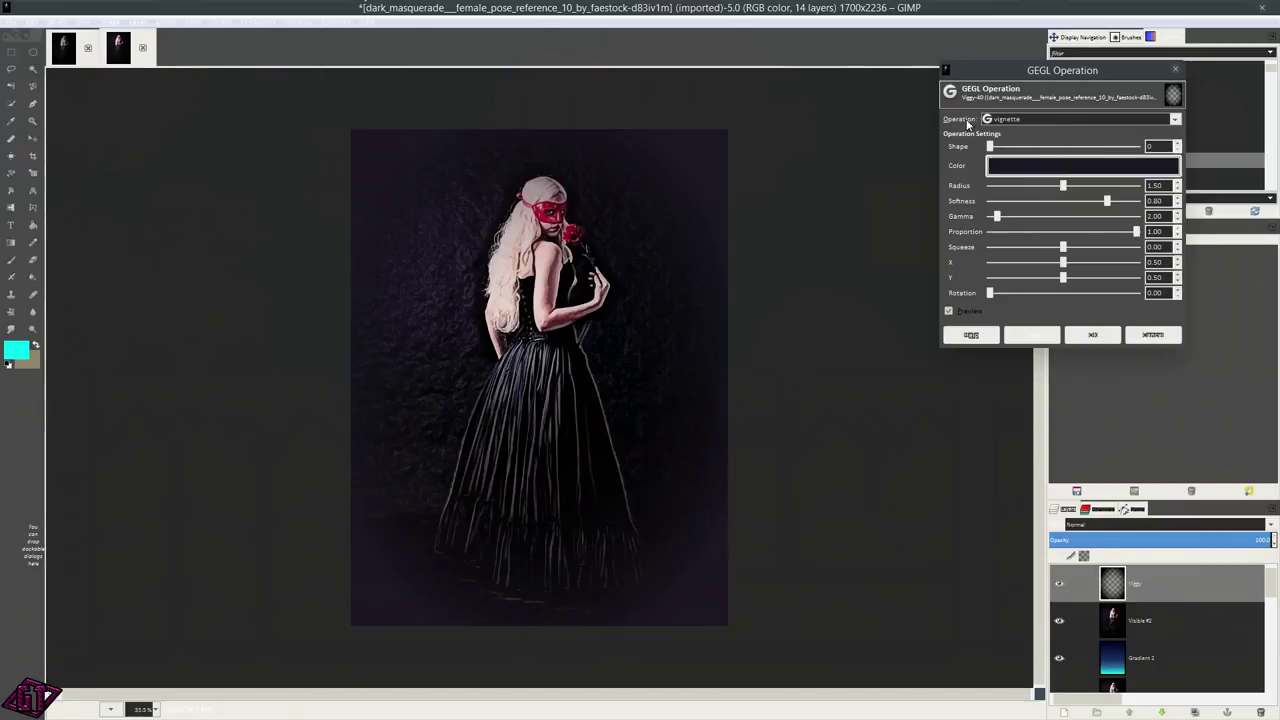
{"action": "left_click_drag", "start_coordinate": [1047, 78], "coordinate": [953, 69]}
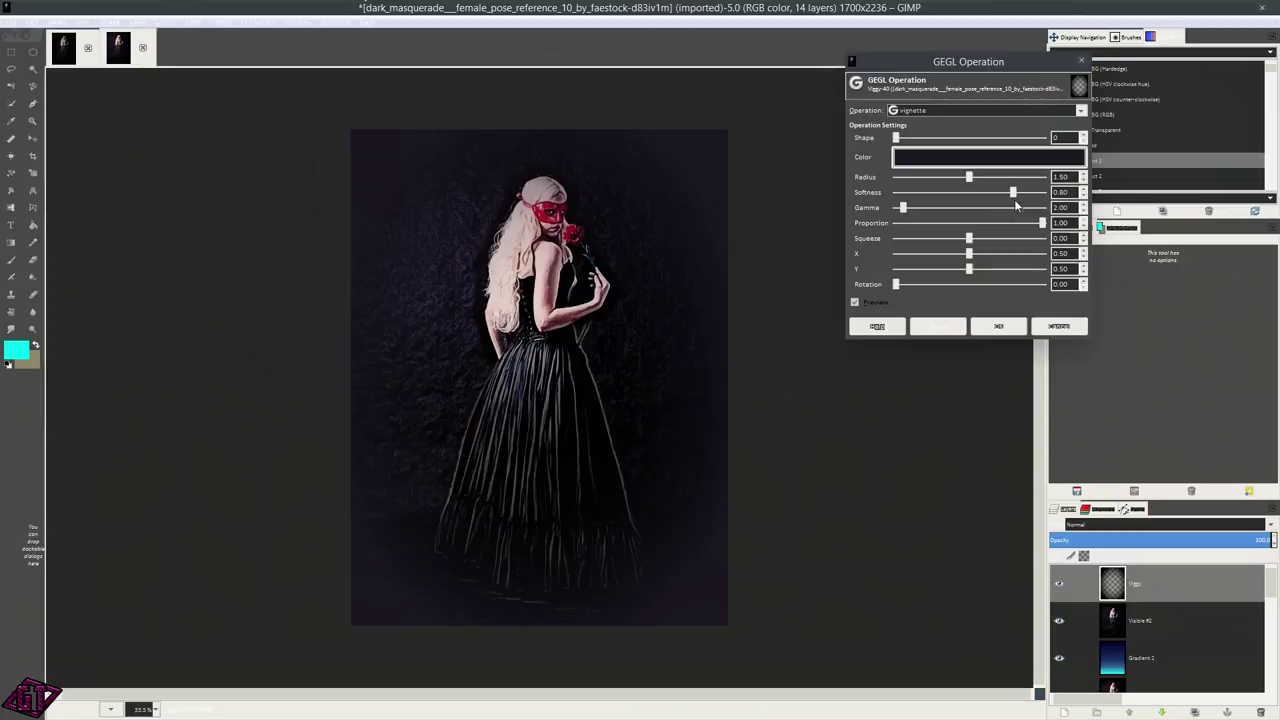
{"action": "left_click_drag", "start_coordinate": [1013, 192], "coordinate": [1043, 192]}
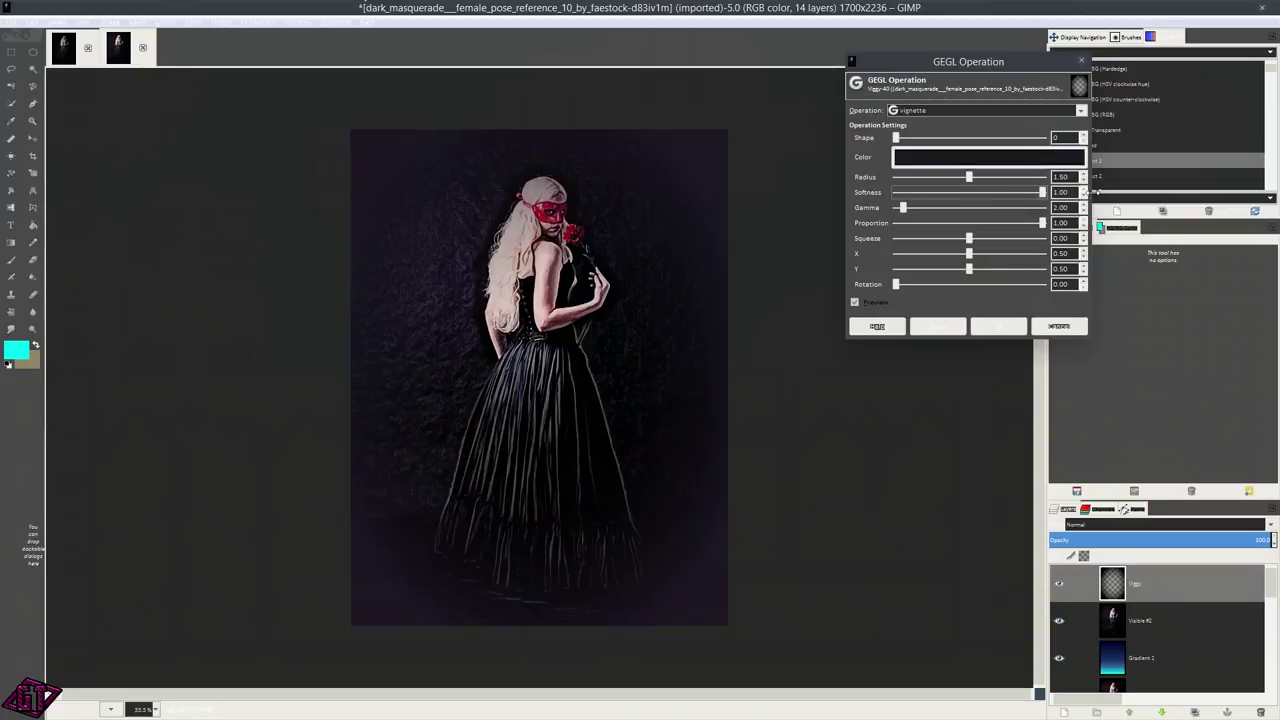
{"action": "left_click_drag", "start_coordinate": [968, 178], "coordinate": [963, 178]}
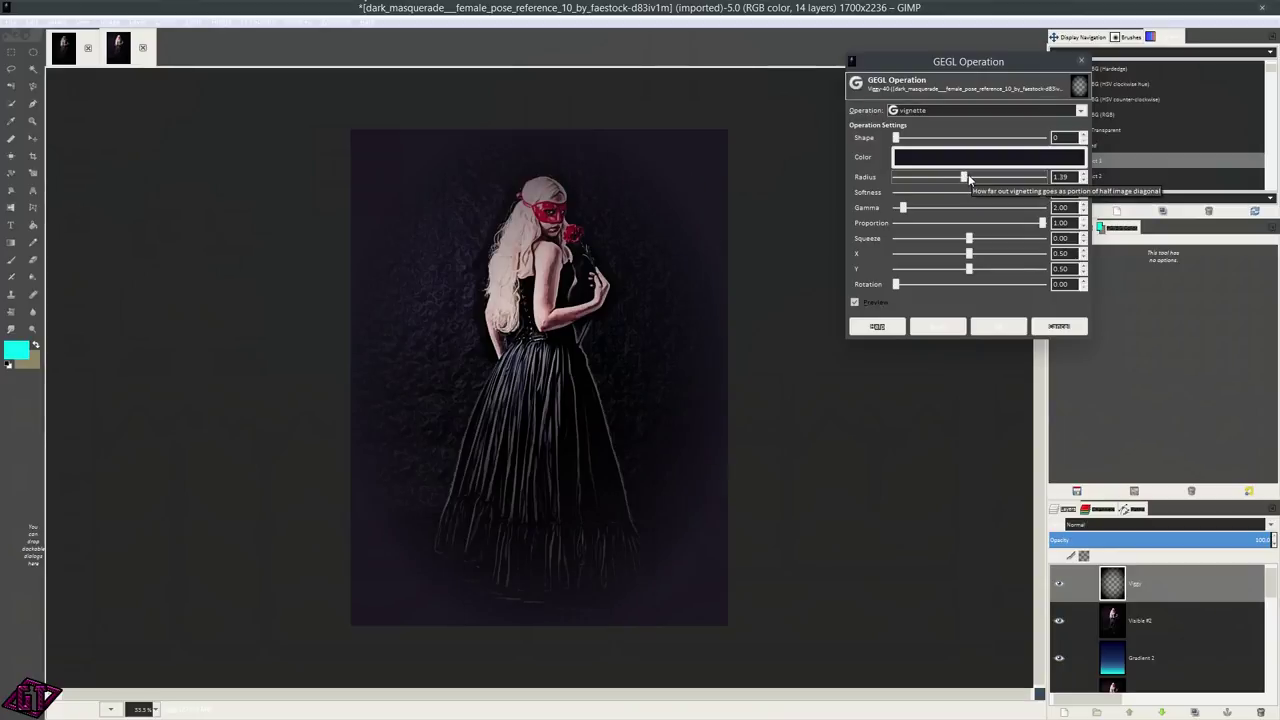
{"action": "key", "text": "Page_Up"}
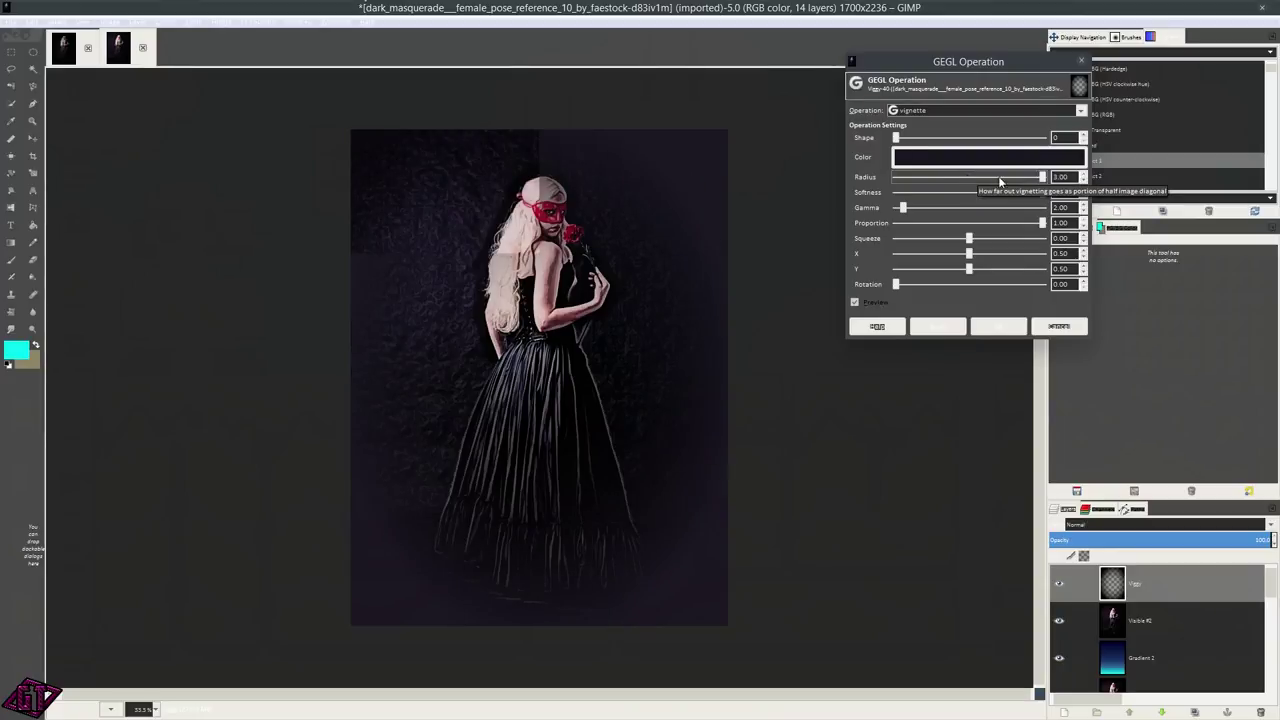
{"action": "left_click", "coordinate": [967, 178]}
{"action": "left_click_drag", "start_coordinate": [967, 178], "coordinate": [966, 182]}
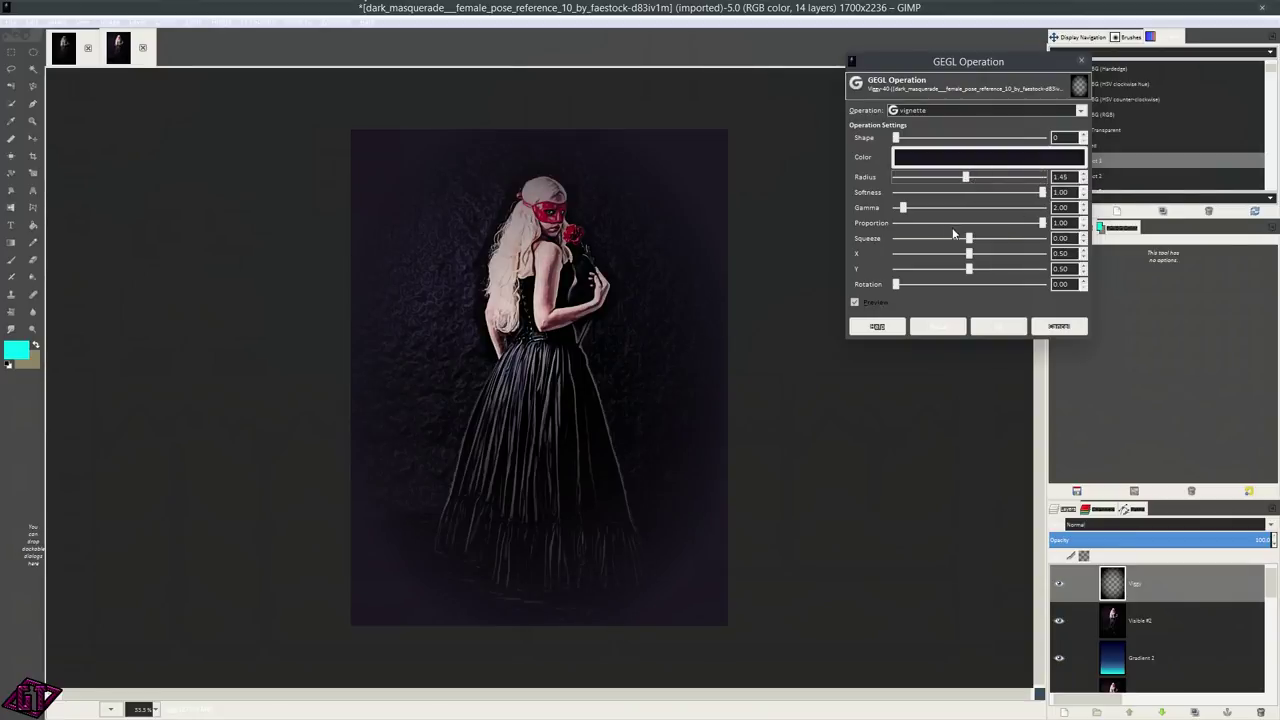
{"action": "left_click_drag", "start_coordinate": [968, 238], "coordinate": [981, 238]}
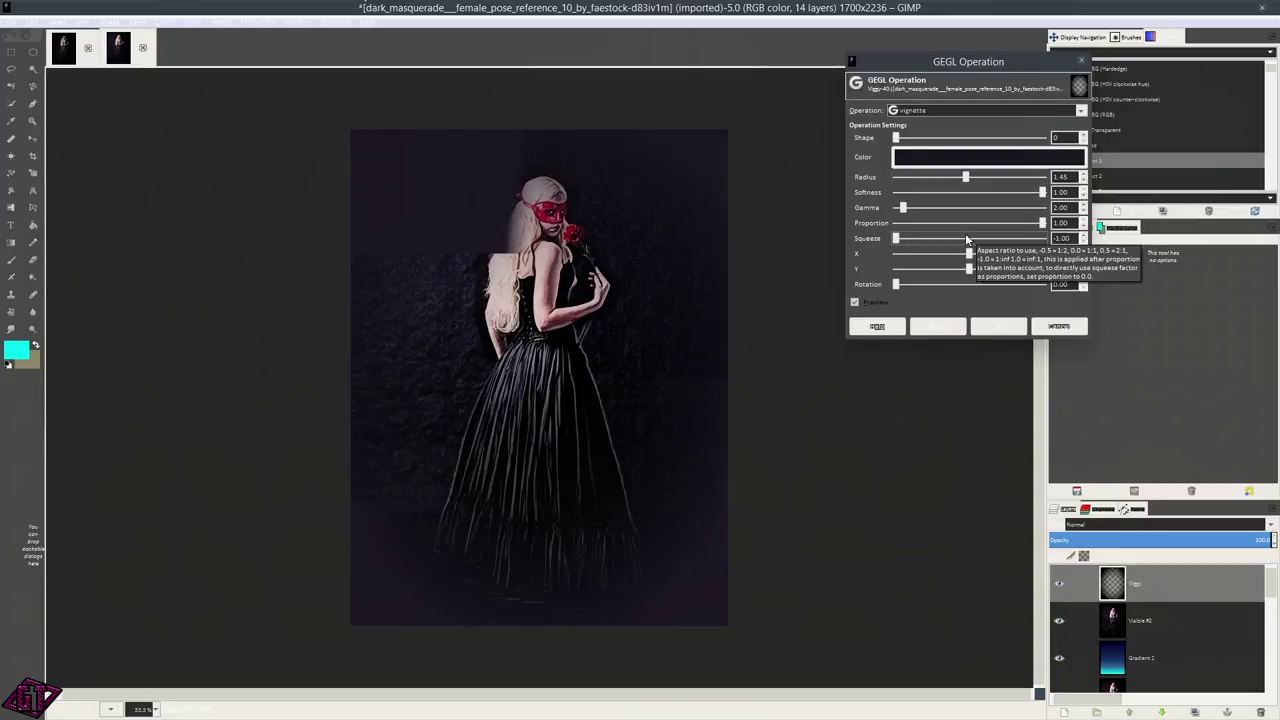
{"action": "left_click_drag", "start_coordinate": [979, 240], "coordinate": [933, 242]}
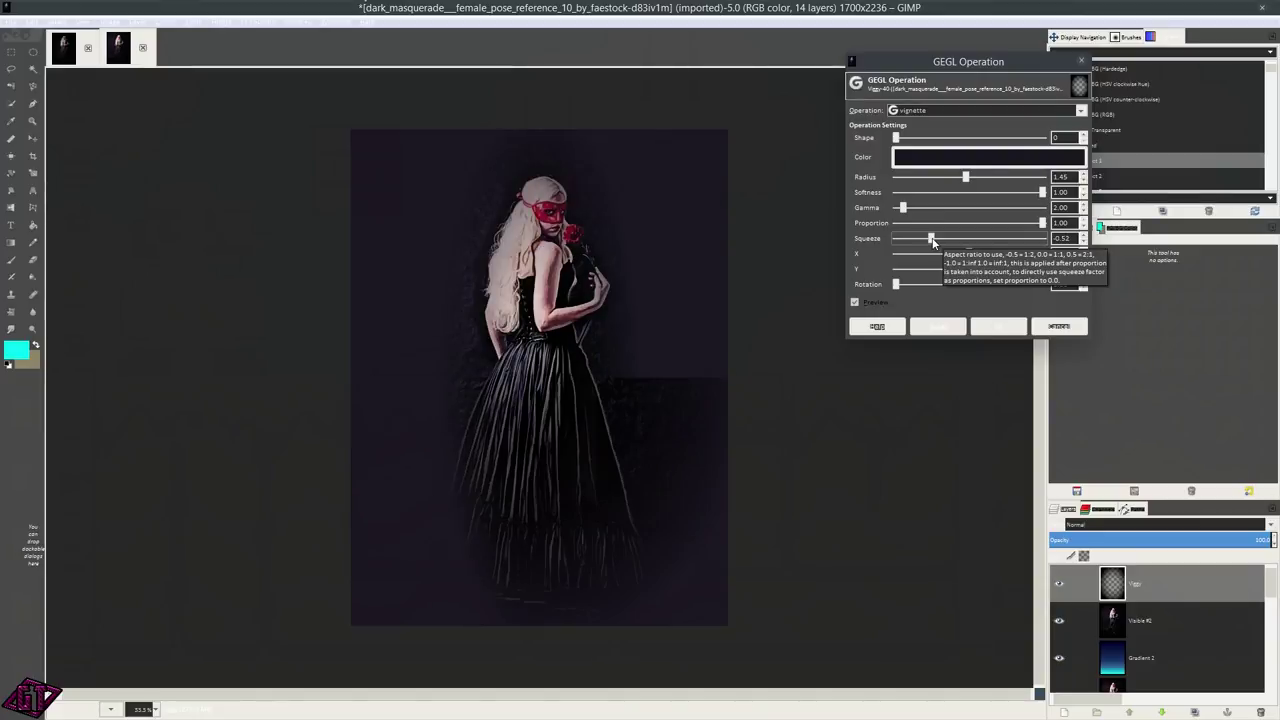
{"action": "left_click_drag", "start_coordinate": [933, 242], "coordinate": [948, 242]}
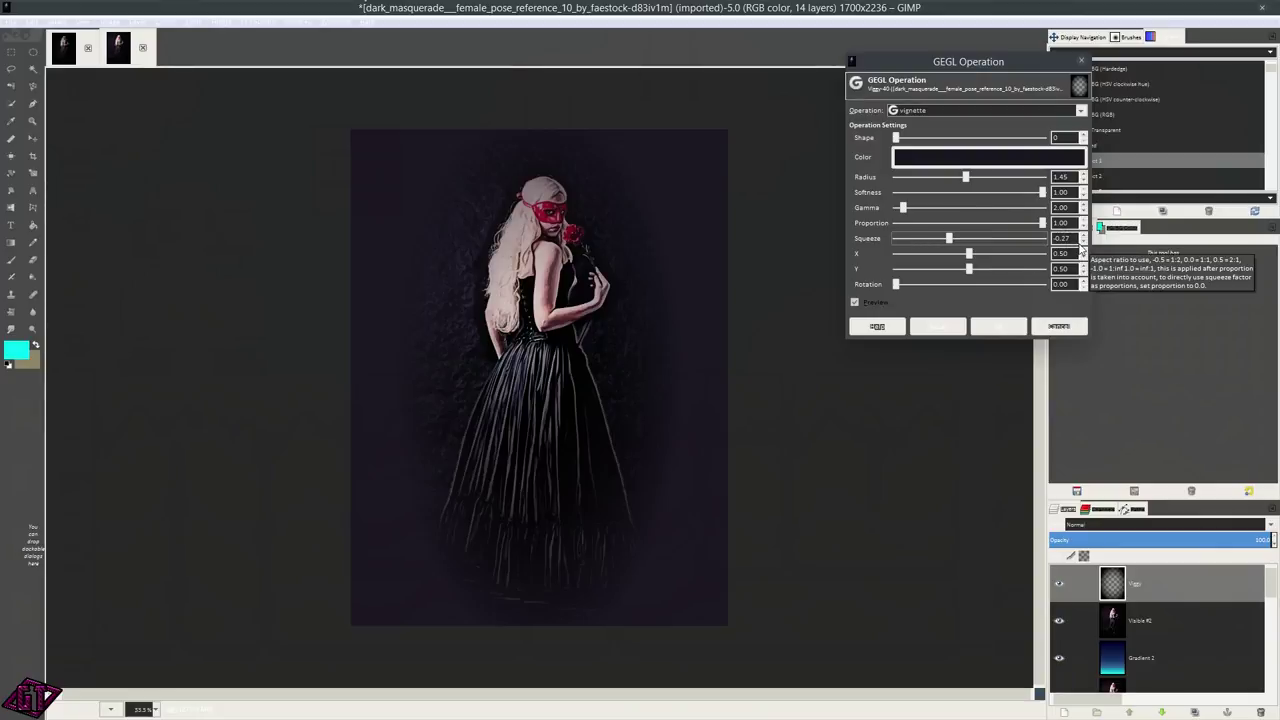
{"action": "left_click", "coordinate": [994, 327]}
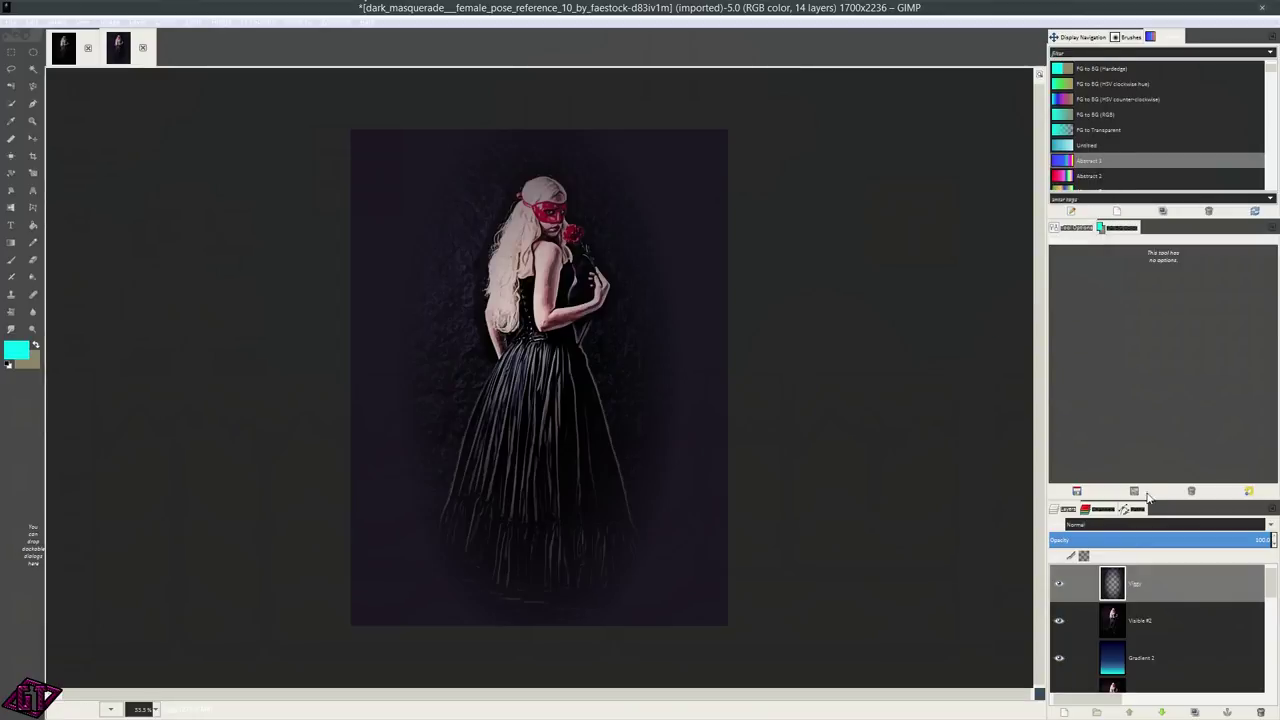
- Set the vignette layer's blend mode to Multiply
{"action": "left_click", "coordinate": [1160, 527]}
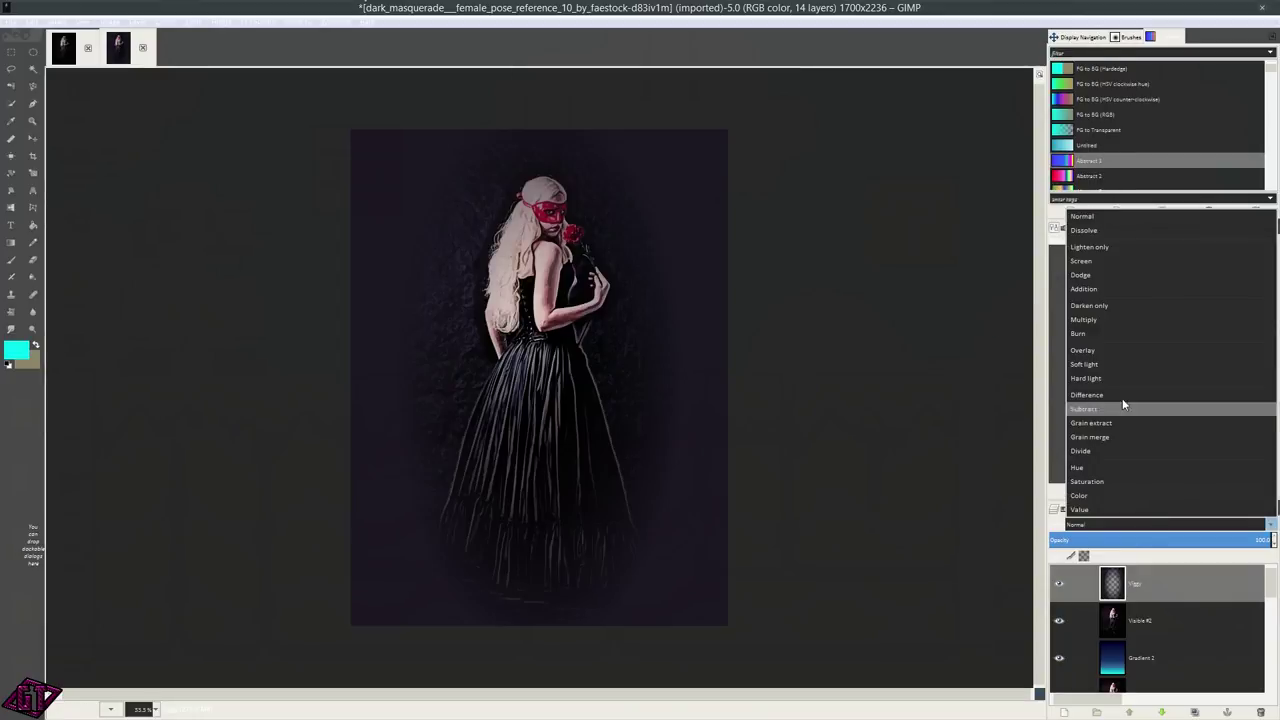
{"action": "left_click", "coordinate": [1110, 322]}
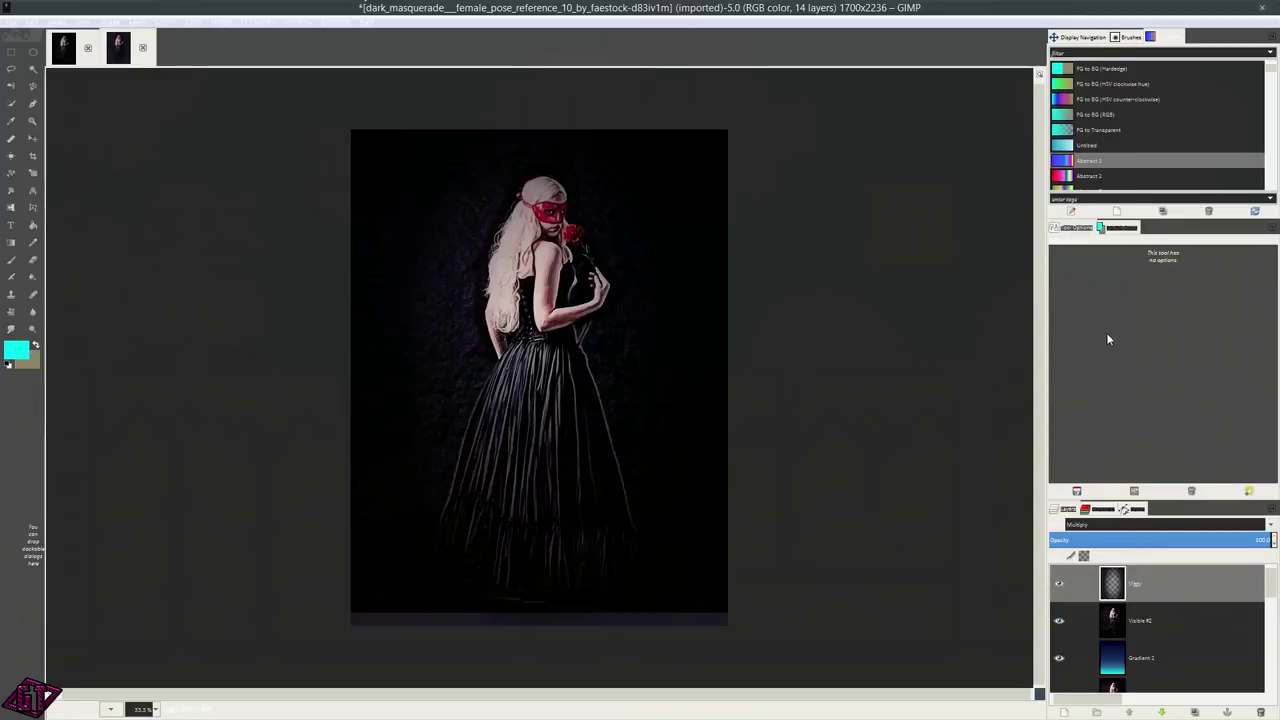
{"action": "scroll", "coordinate": [589, 364], "scroll_direction": "up", "scroll_amount": 1}
{"action": "scroll", "coordinate": [589, 362], "scroll_direction": "up", "scroll_amount": 1}
{"action": "scroll", "coordinate": [652, 449], "scroll_direction": "down", "scroll_amount": 1}
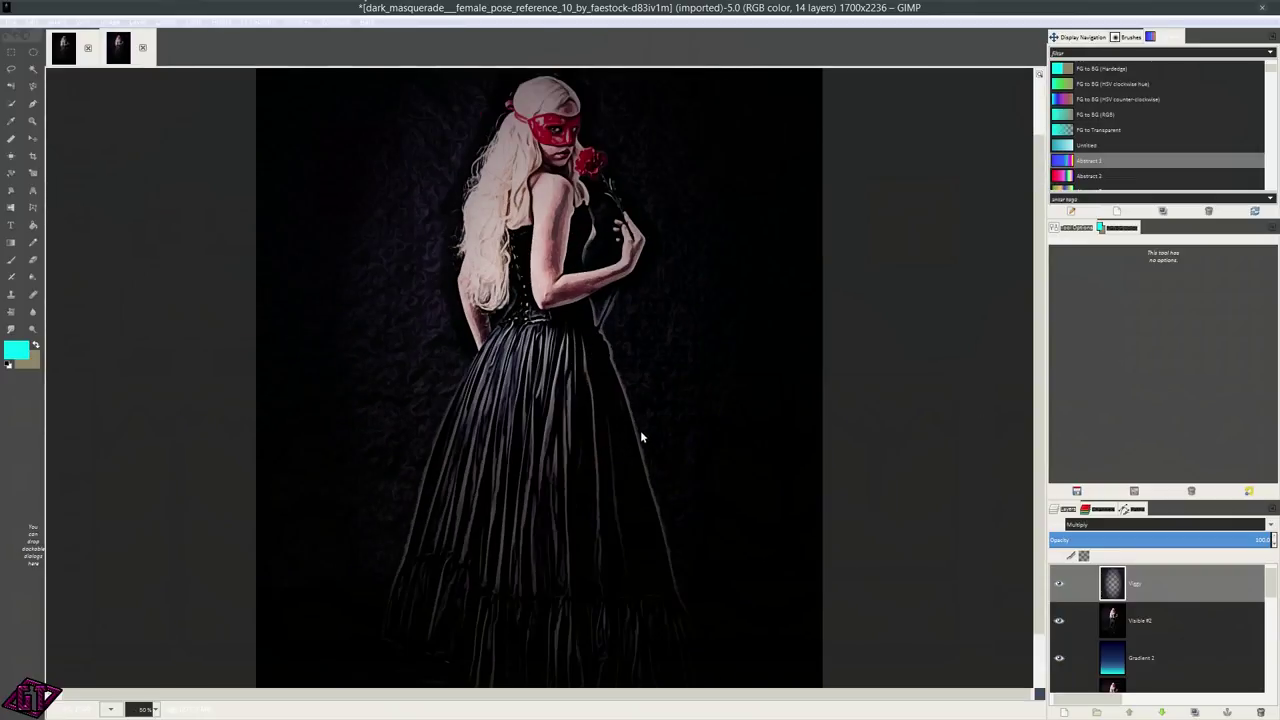
{"action": "scroll", "coordinate": [640, 432], "scroll_direction": "down", "scroll_amount": 1}
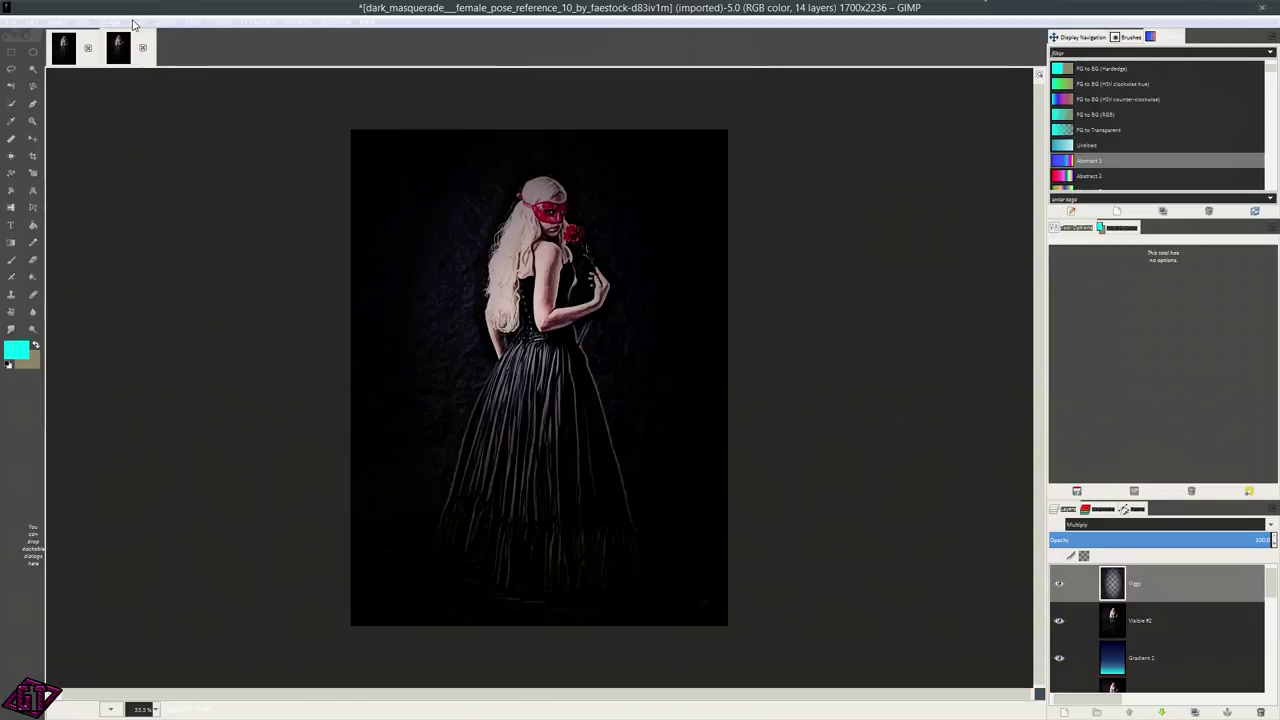
- Create a new layer from the visible image and rename it Final
{"action": "left_click", "coordinate": [111, 23]}
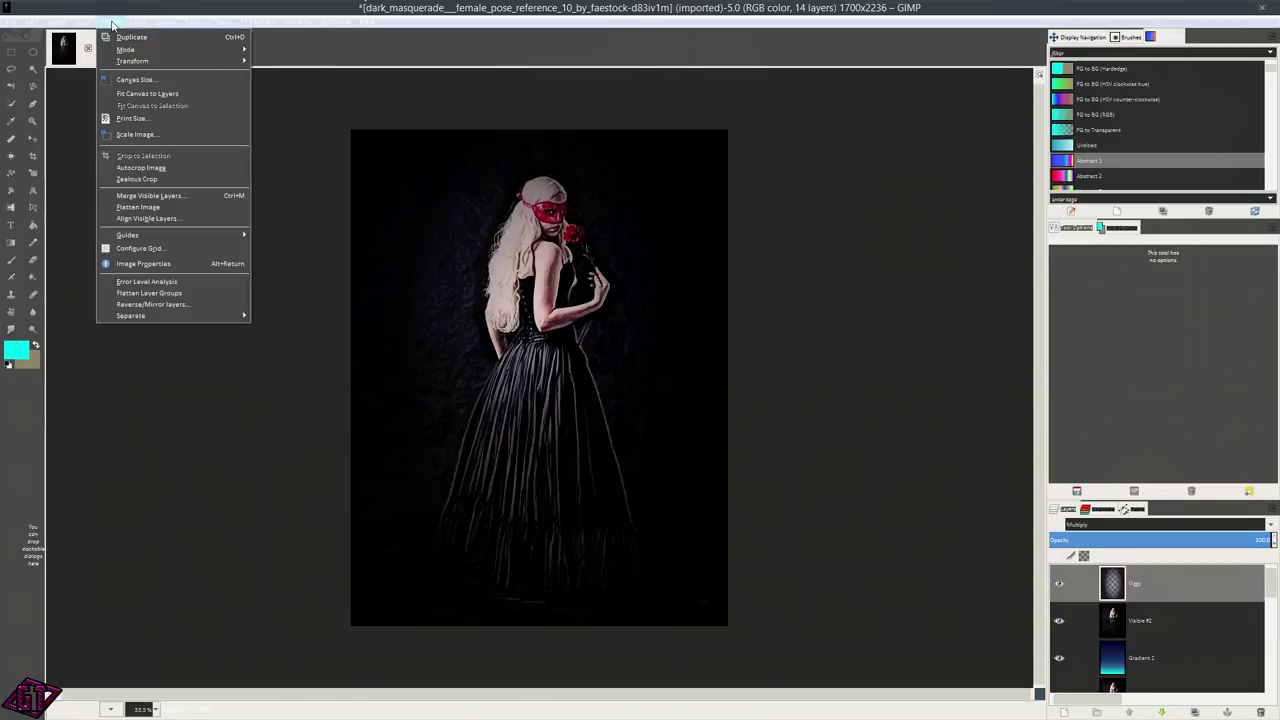
{"action": "mouse_move", "coordinate": [148, 23]}
{"action": "left_click", "coordinate": [168, 57]}
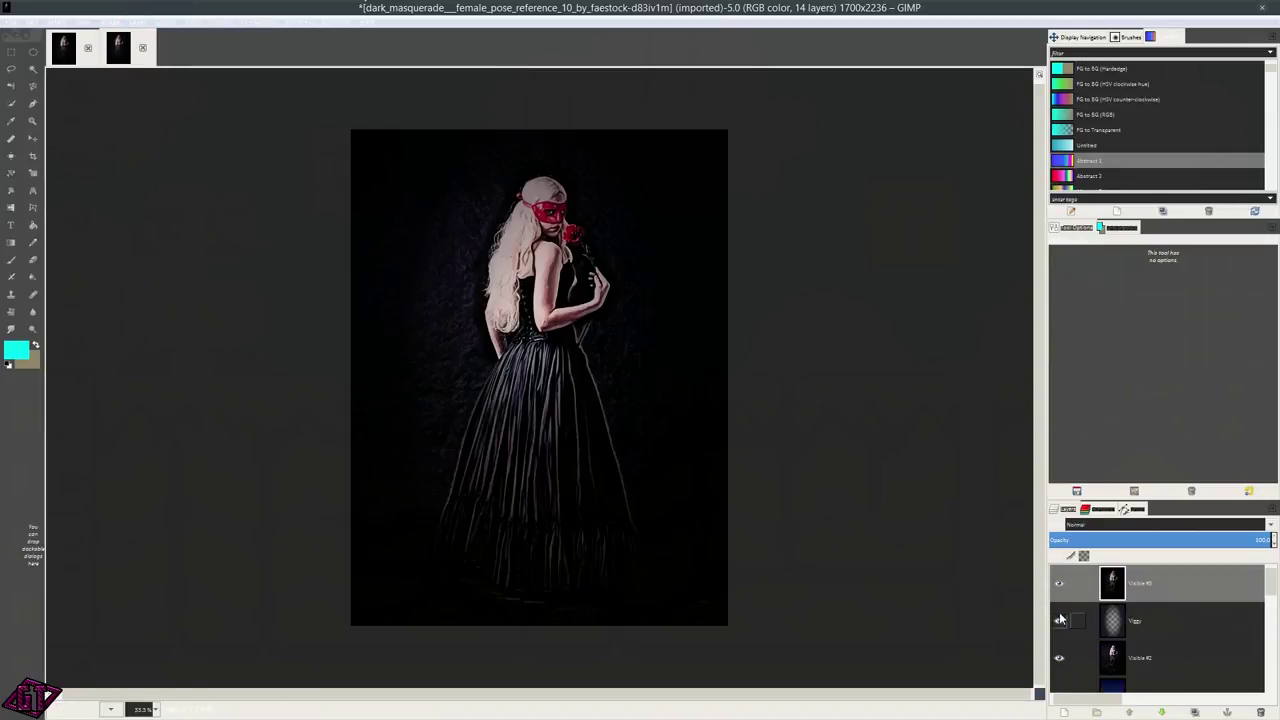
{"action": "left_click", "coordinate": [1147, 587]}
{"action": "key", "text": "g"}
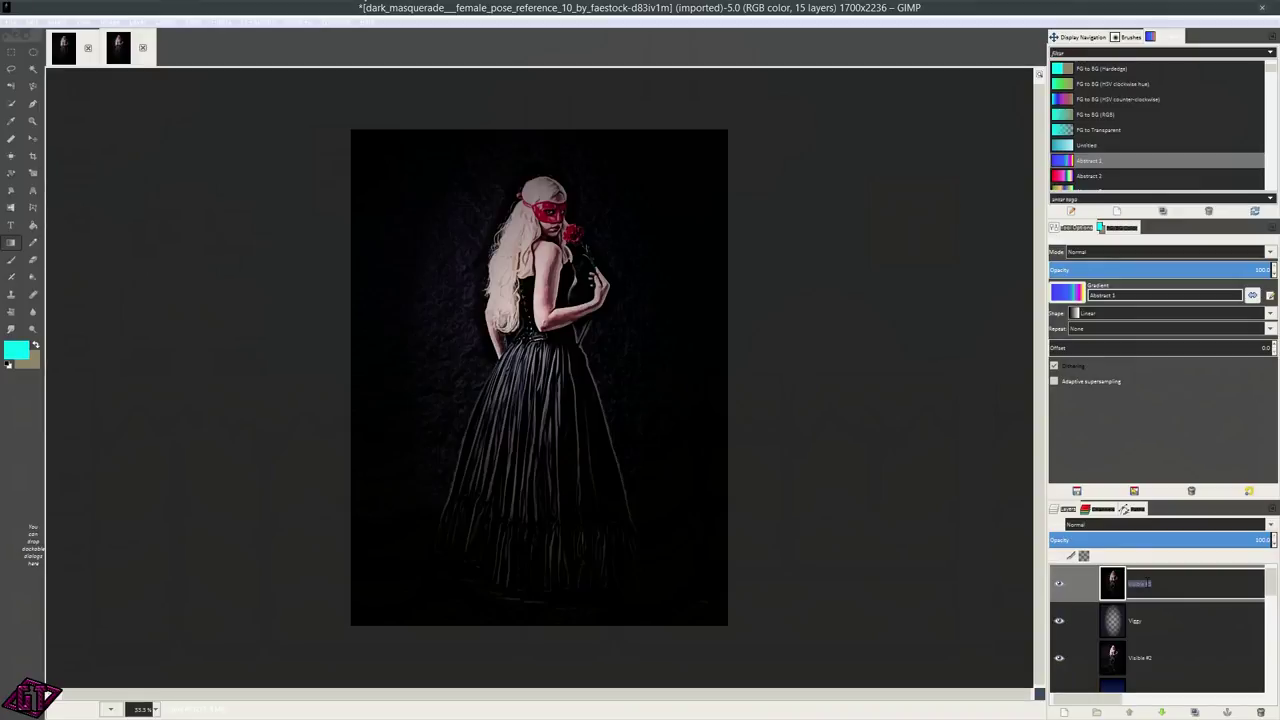
{"action": "key", "text": "BackSpace"}
{"action": "type", "text": "Fog"}
{"action": "key", "text": "Return"}
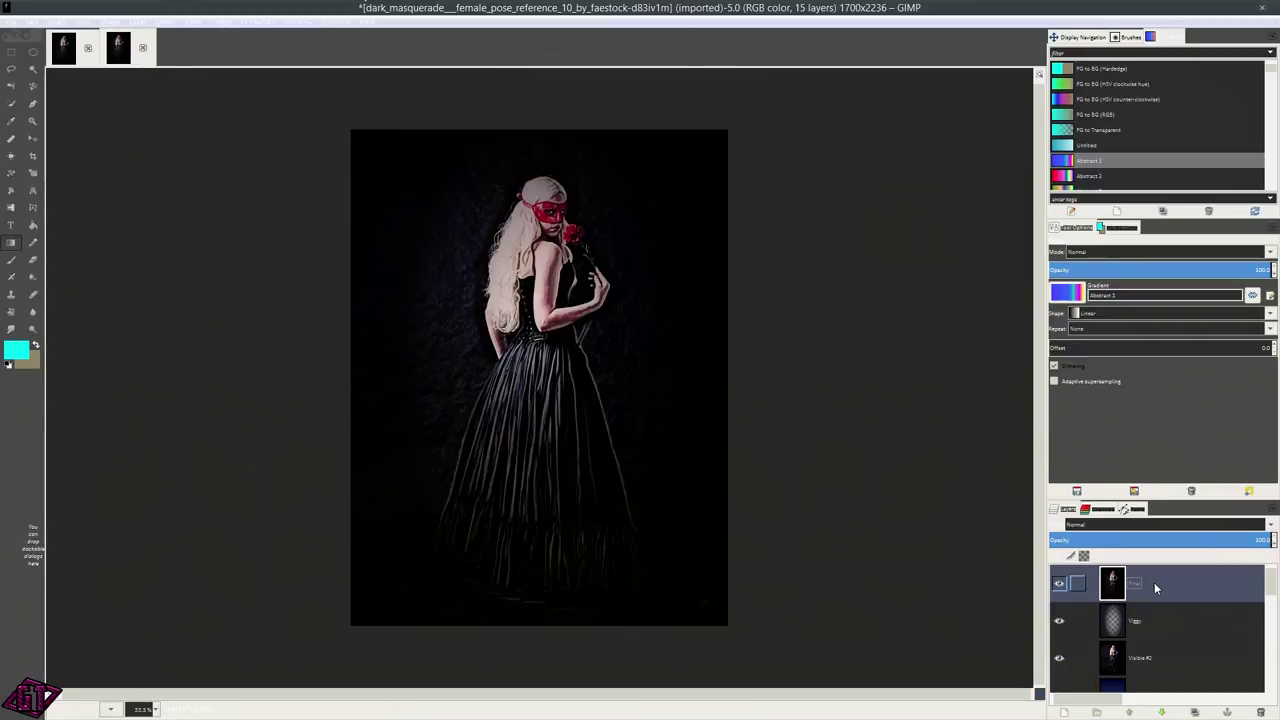
{"action": "key", "text": "plus"}
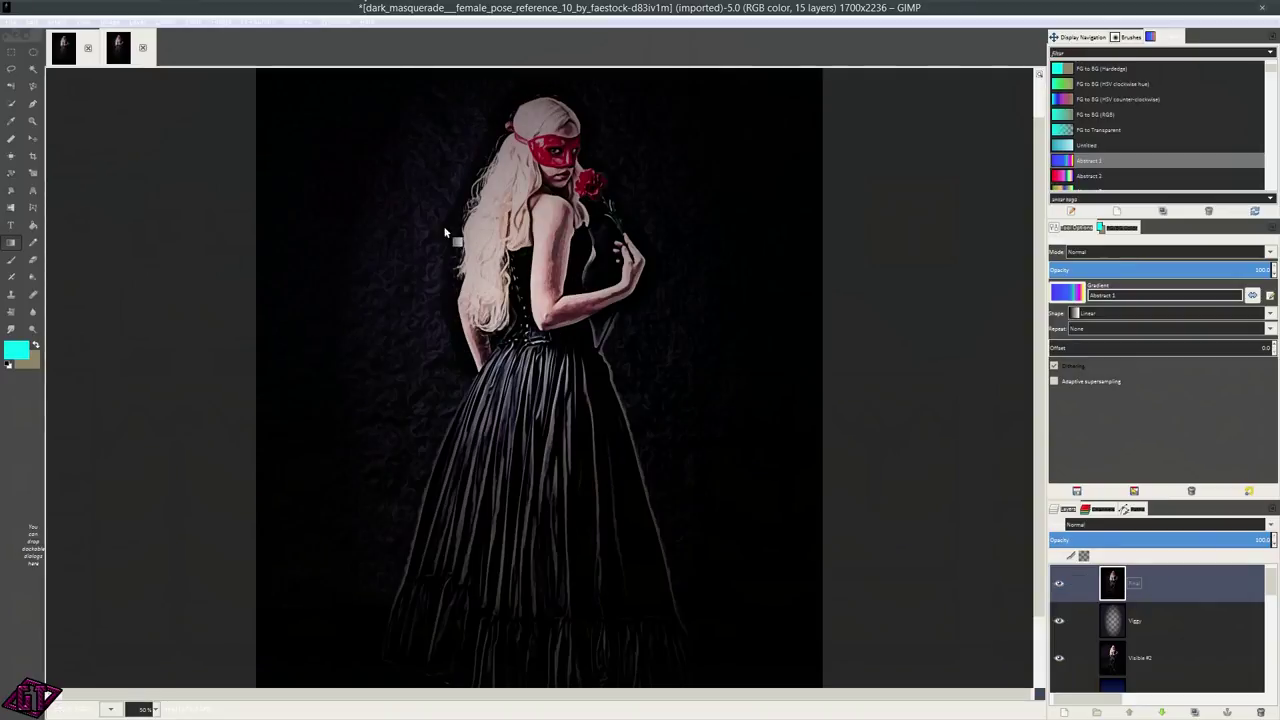
{"action": "left_click", "coordinate": [220, 22]}
- Apply Sharpen to the Final layer, trying up to 78 before settling on a subtler amount
{"action": "mouse_move", "coordinate": [300, 108]}
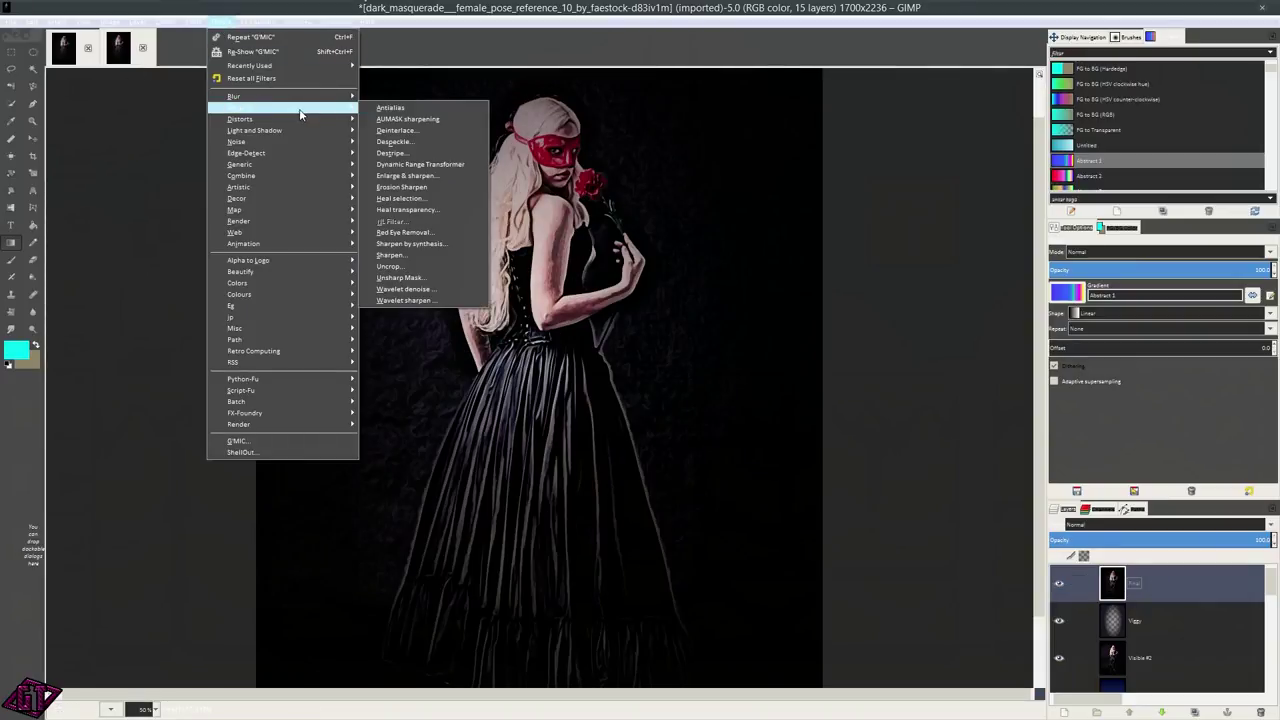
{"action": "left_click", "coordinate": [413, 261]}
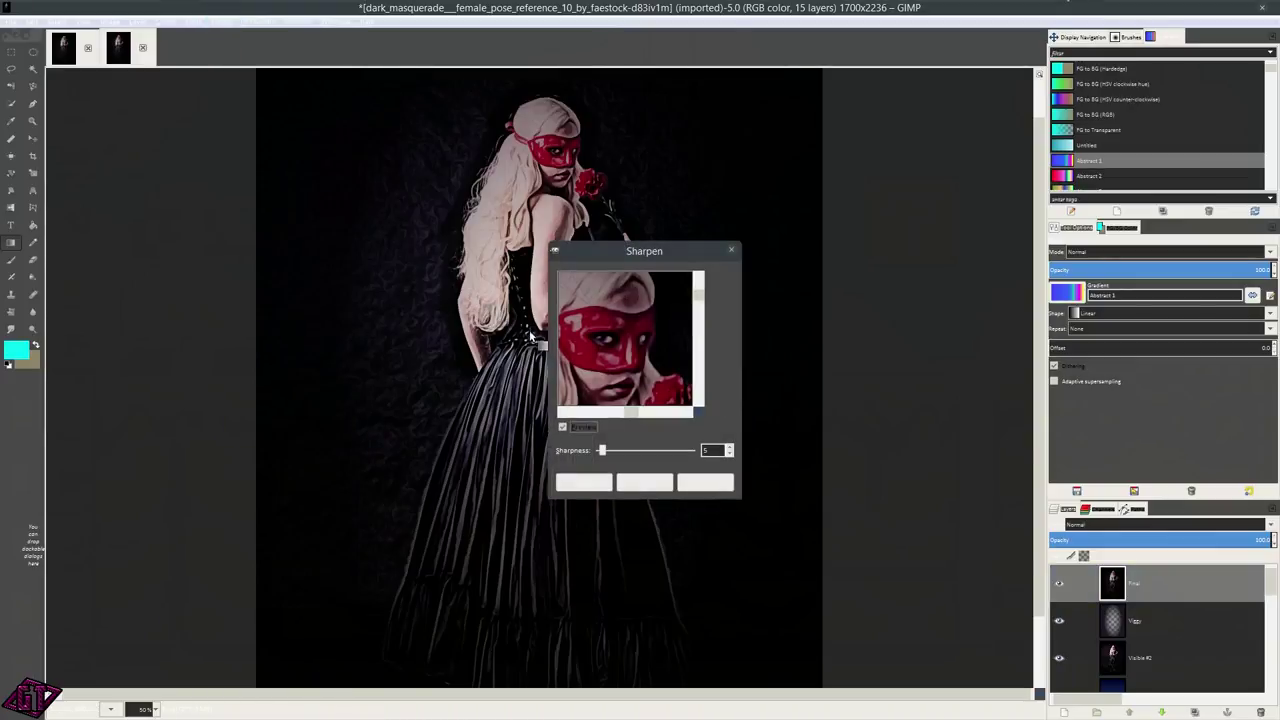
{"action": "left_click_drag", "start_coordinate": [598, 451], "coordinate": [662, 452]}
{"action": "left_click_drag", "start_coordinate": [632, 308], "coordinate": [624, 345]}
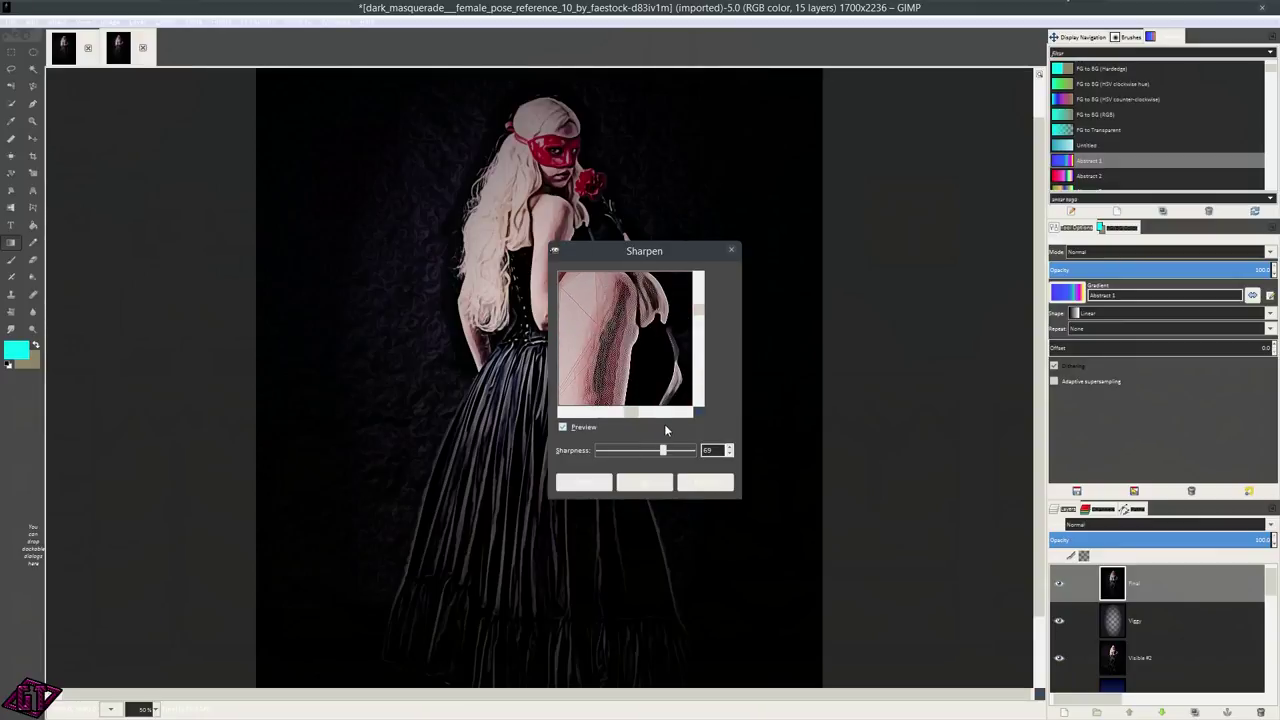
{"action": "left_click_drag", "start_coordinate": [664, 451], "coordinate": [673, 455]}
{"action": "left_click_drag", "start_coordinate": [670, 451], "coordinate": [599, 451]}
{"action": "left_click", "coordinate": [715, 484]}
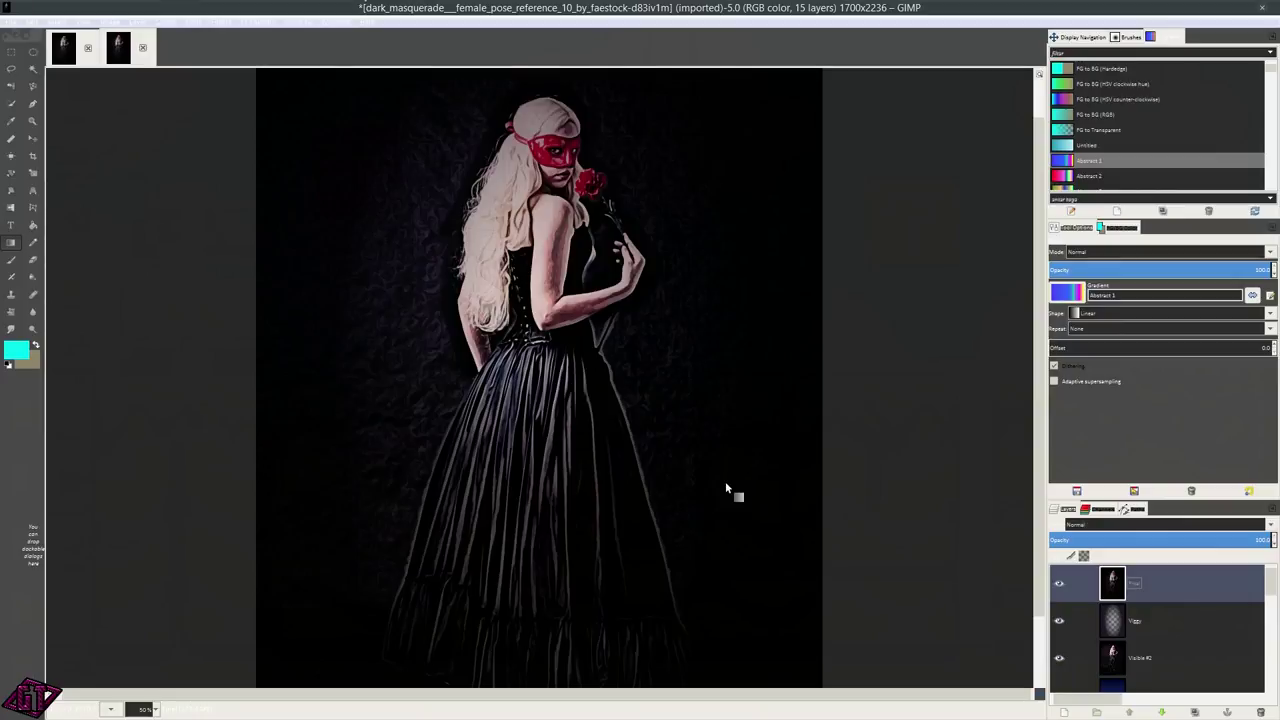
{"action": "left_click", "coordinate": [168, 21]}
{"action": "left_click", "coordinate": [192, 155]}
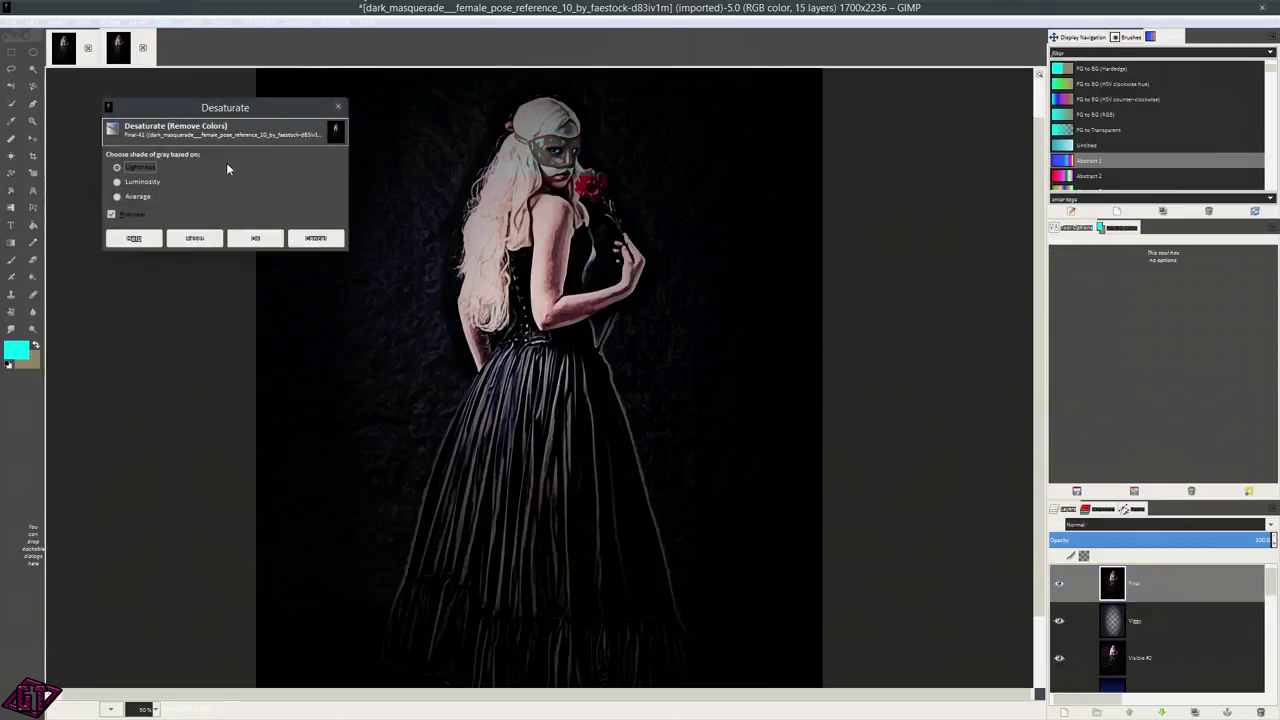
{"action": "left_click", "coordinate": [140, 181]}
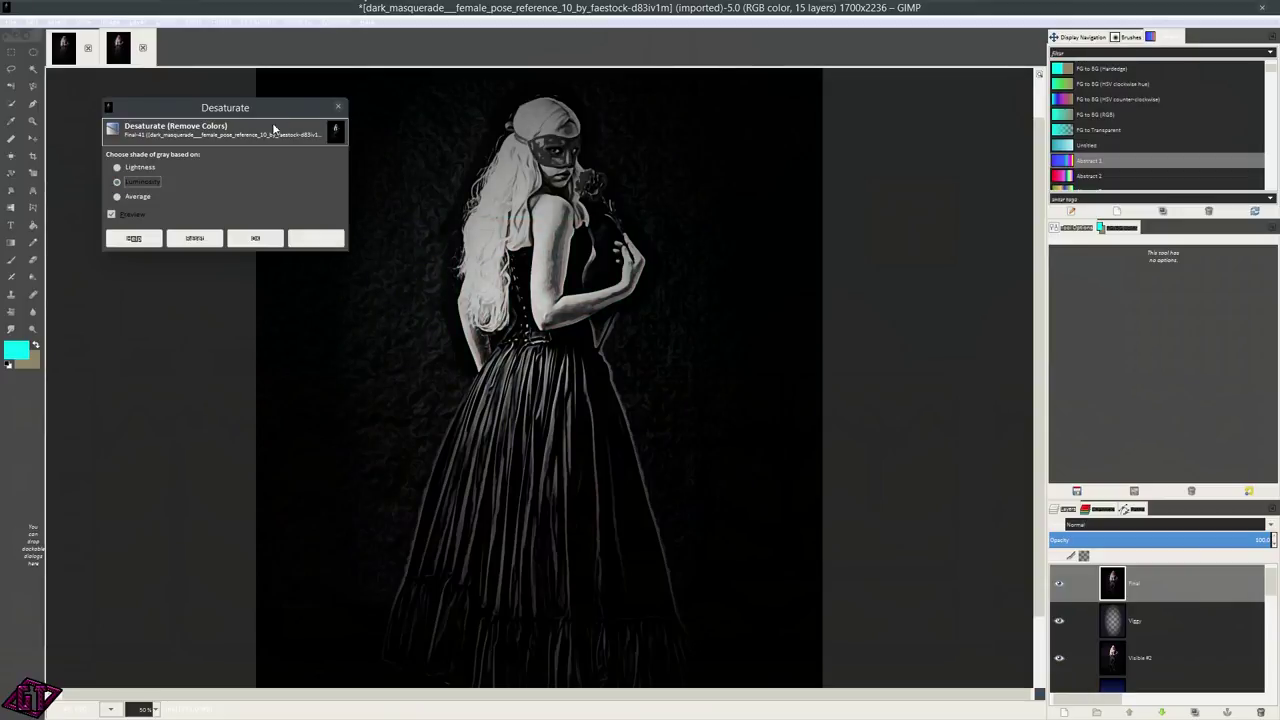
{"action": "key", "text": "minus"}
{"action": "key", "text": "minus"}
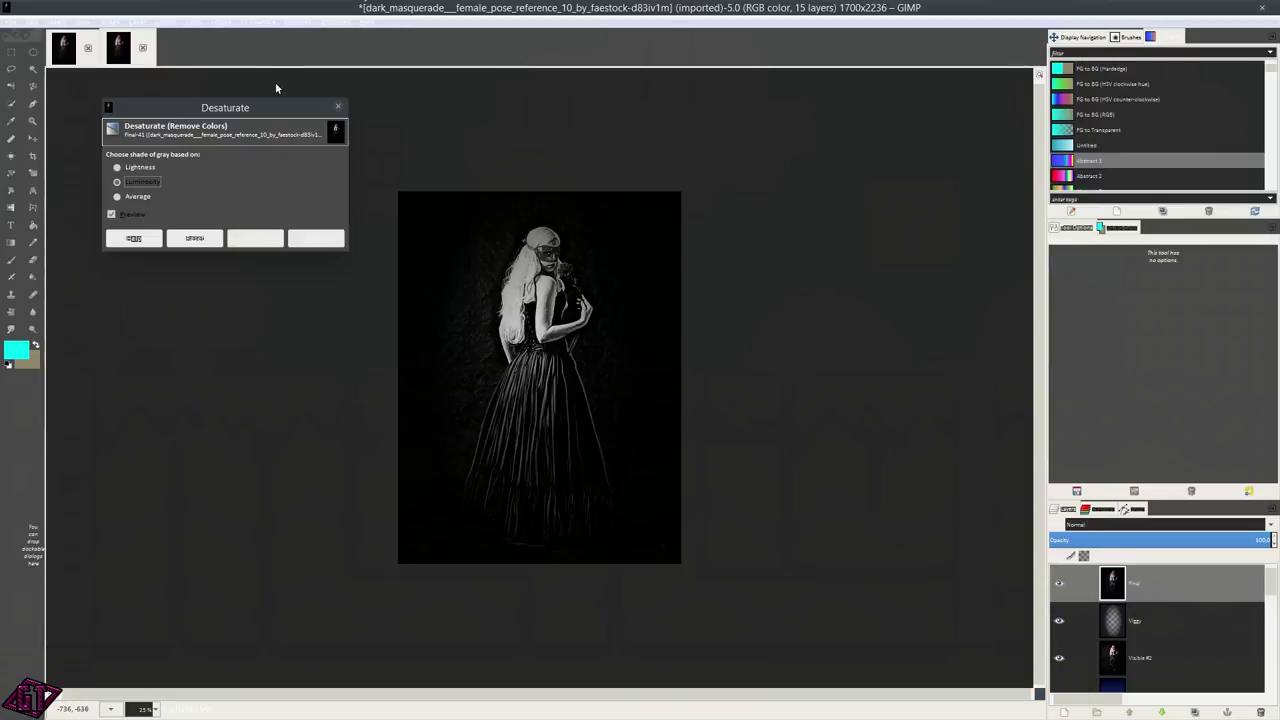
{"action": "left_click", "coordinate": [310, 240]}
{"action": "left_click", "coordinate": [1156, 583]}
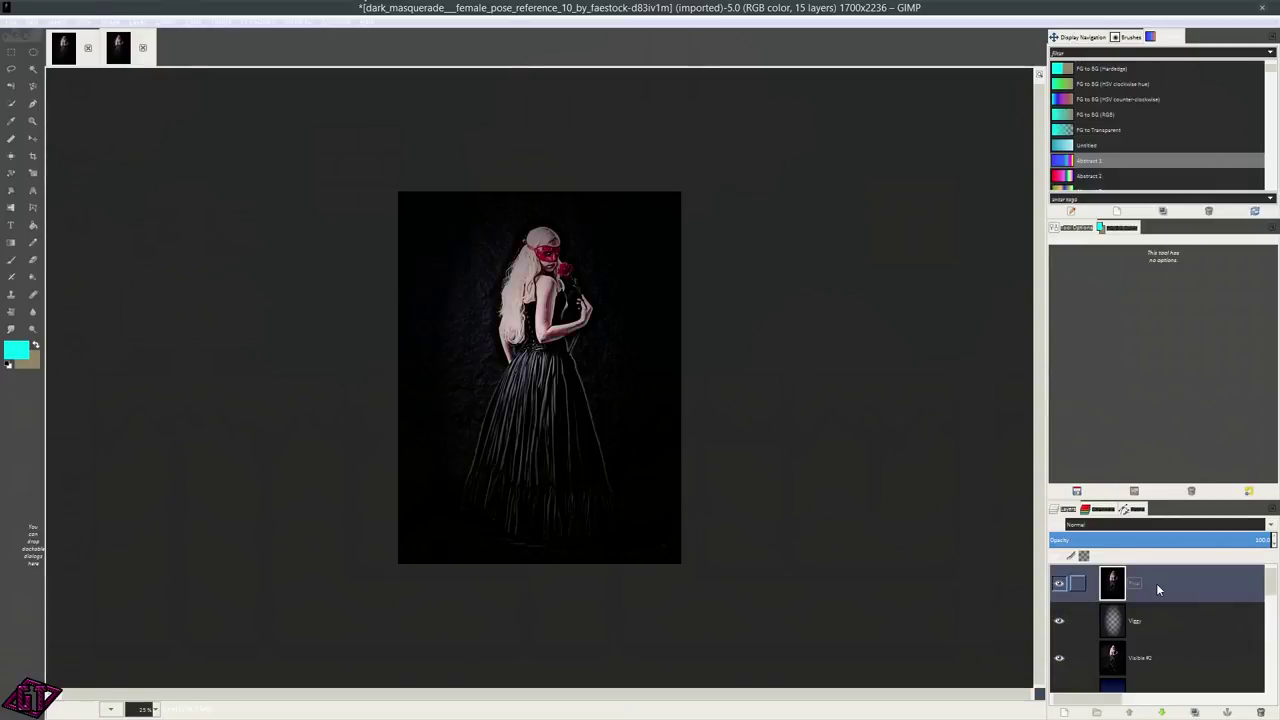
{"action": "scroll", "coordinate": [354, 360], "scroll_direction": "up", "scroll_amount": 2}
{"action": "scroll", "coordinate": [560, 348], "scroll_direction": "down", "scroll_amount": 1}
{"action": "scroll", "coordinate": [560, 348], "scroll_direction": "up", "scroll_amount": 1}
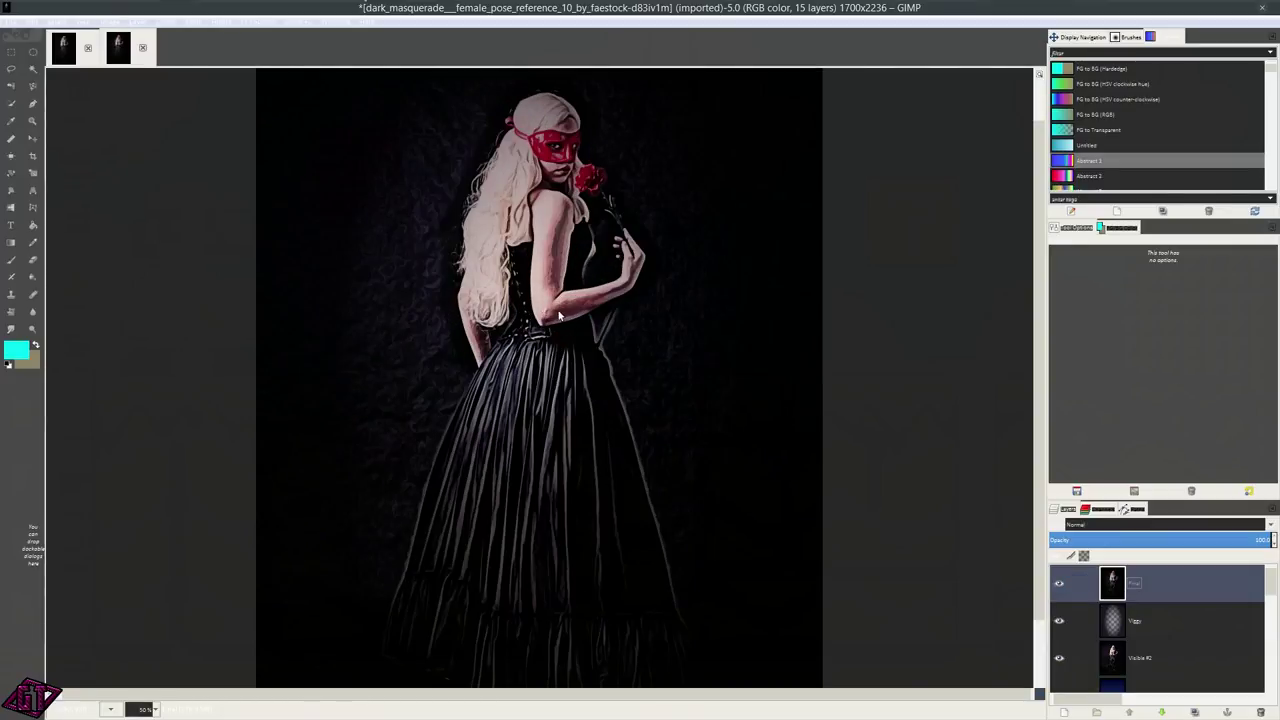
{"action": "scroll", "coordinate": [538, 268], "scroll_direction": "down", "scroll_amount": 1}
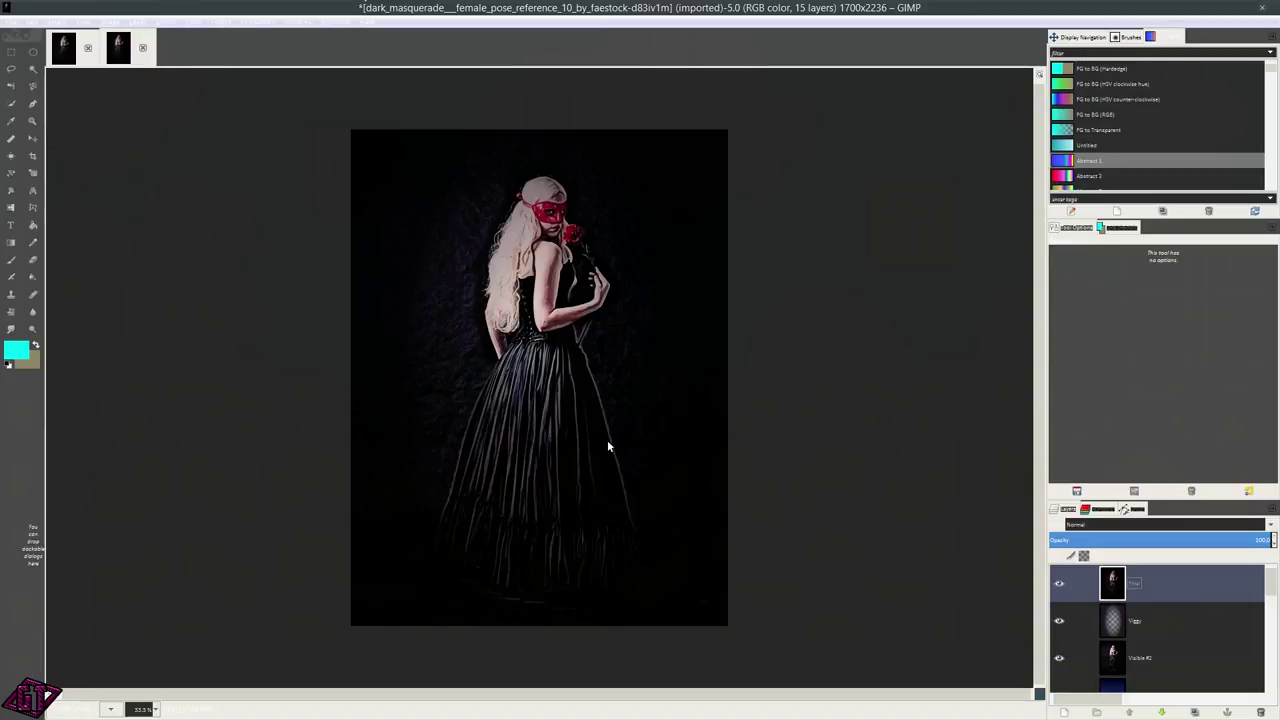
{"action": "scroll", "coordinate": [606, 439], "scroll_direction": "up", "scroll_amount": 2}
{"action": "scroll", "coordinate": [607, 432], "scroll_direction": "down", "scroll_amount": 2}
{"action": "scroll", "coordinate": [604, 396], "scroll_direction": "up", "scroll_amount": 1}
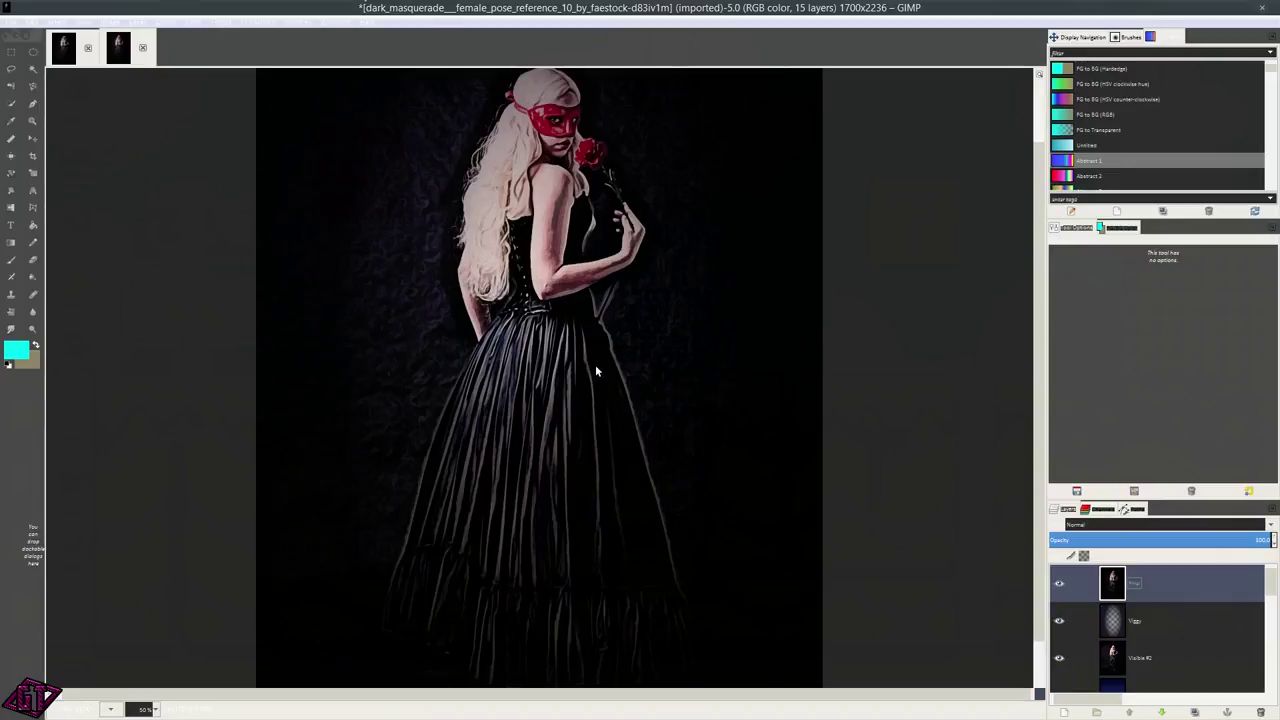
{"action": "scroll", "coordinate": [619, 342], "scroll_direction": "down", "scroll_amount": 2}
{"action": "scroll", "coordinate": [619, 342], "scroll_direction": "up", "scroll_amount": 2}
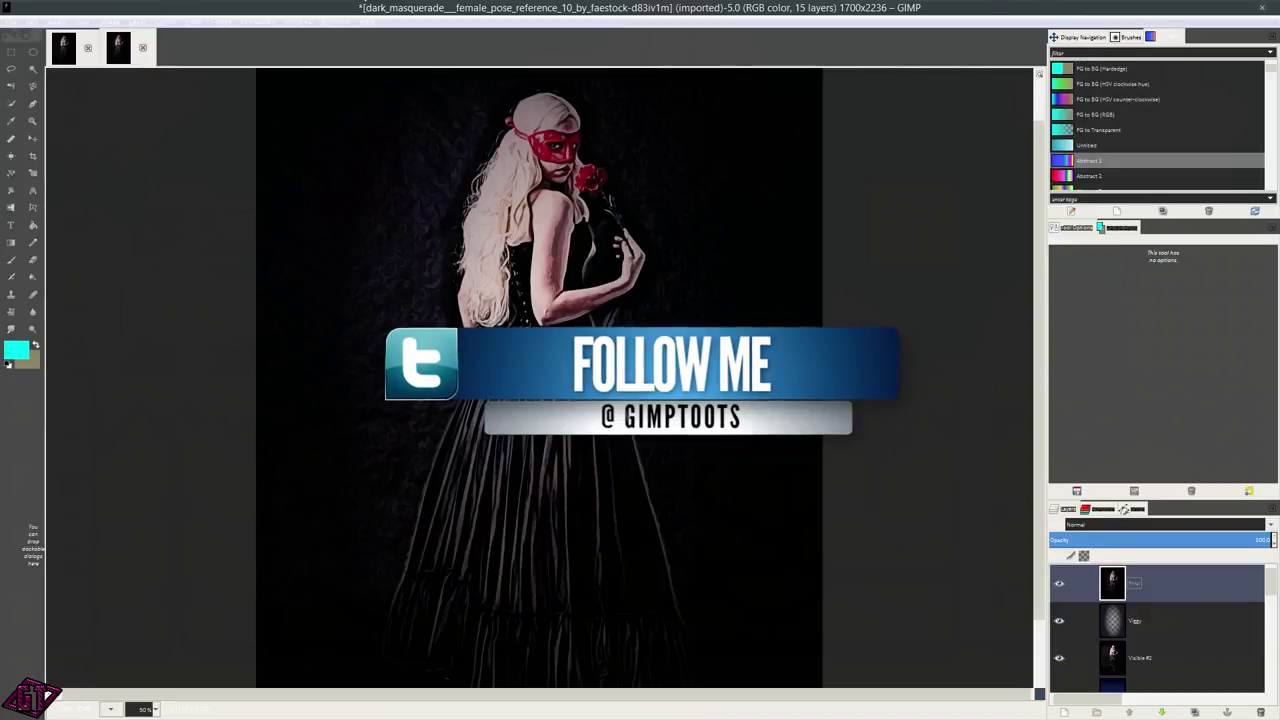
{"action": "scroll", "coordinate": [614, 397], "scroll_direction": "down", "scroll_amount": 1}
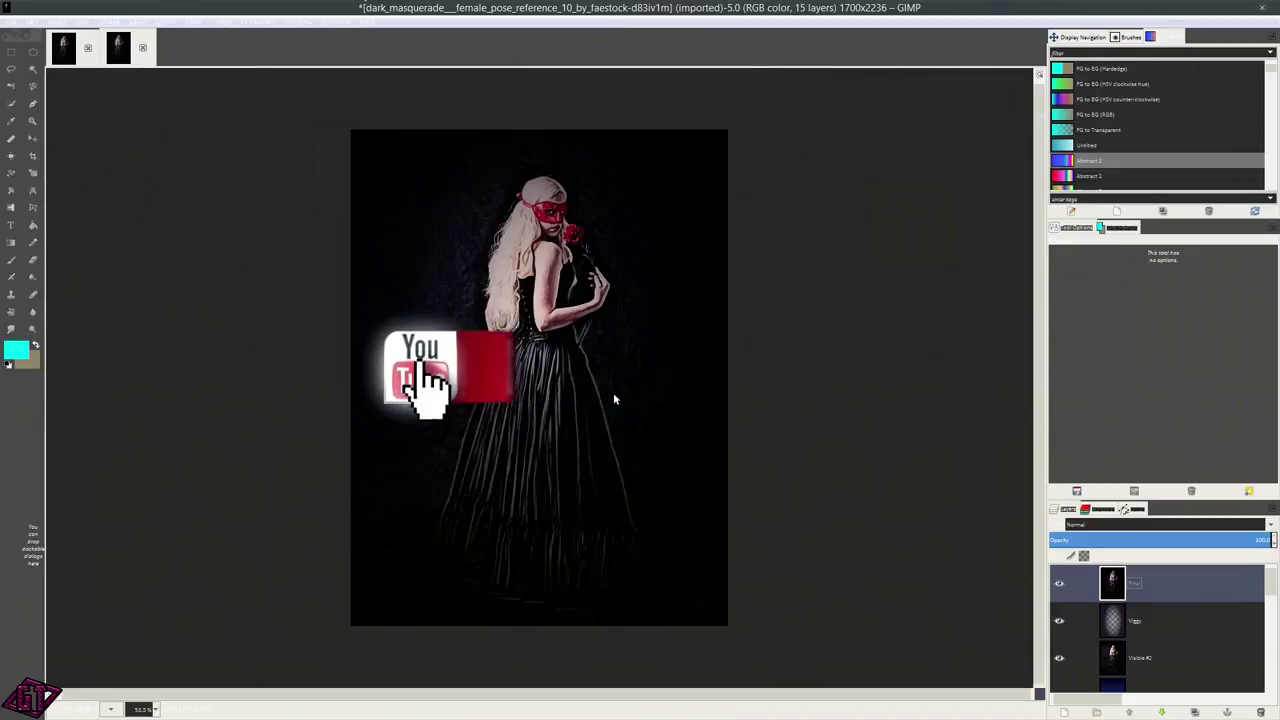
{"action": "scroll", "coordinate": [614, 397], "scroll_direction": "up", "scroll_amount": 1}
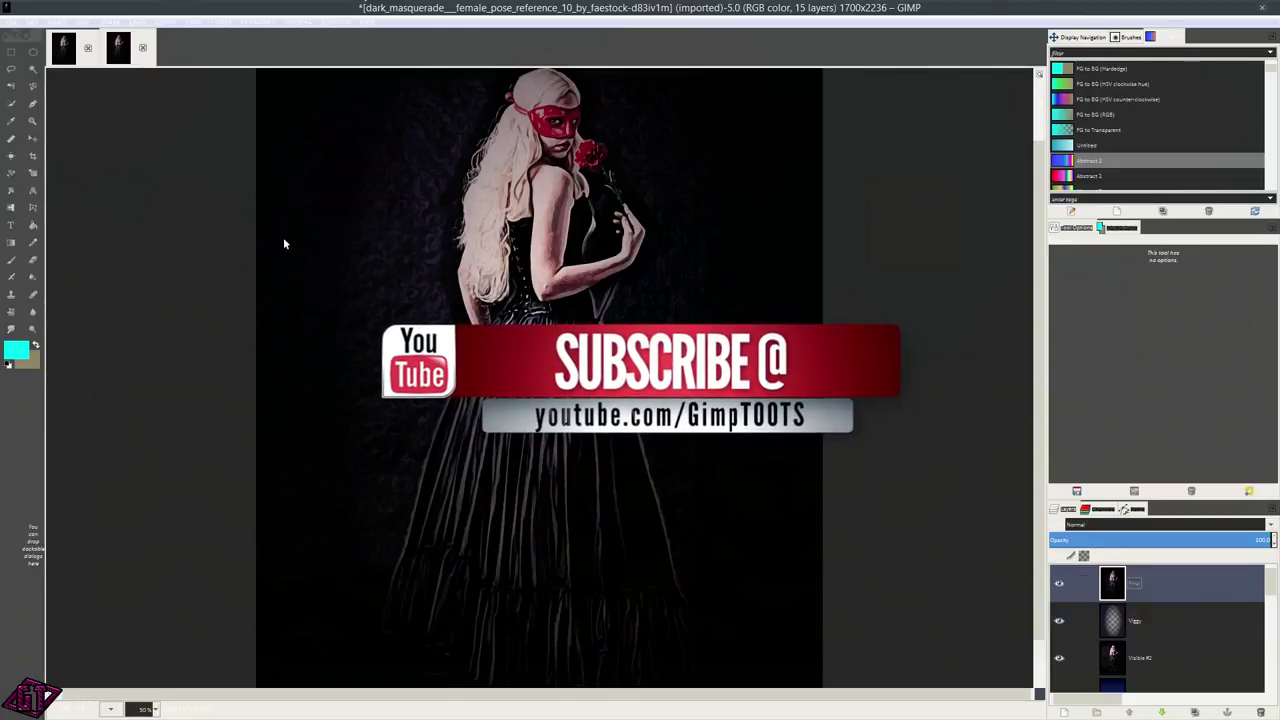
{"action": "scroll", "coordinate": [492, 316], "scroll_direction": "down", "scroll_amount": 1}
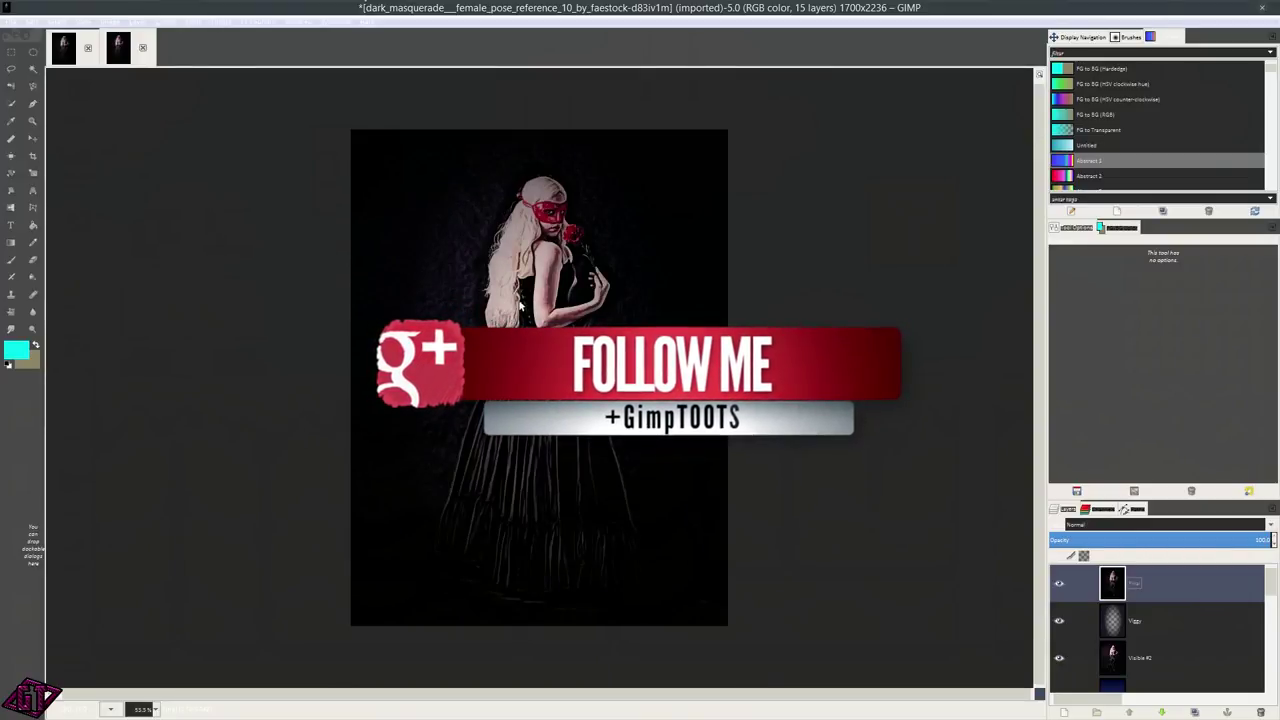
{"action": "scroll", "coordinate": [545, 327], "scroll_direction": "up", "scroll_amount": 1}
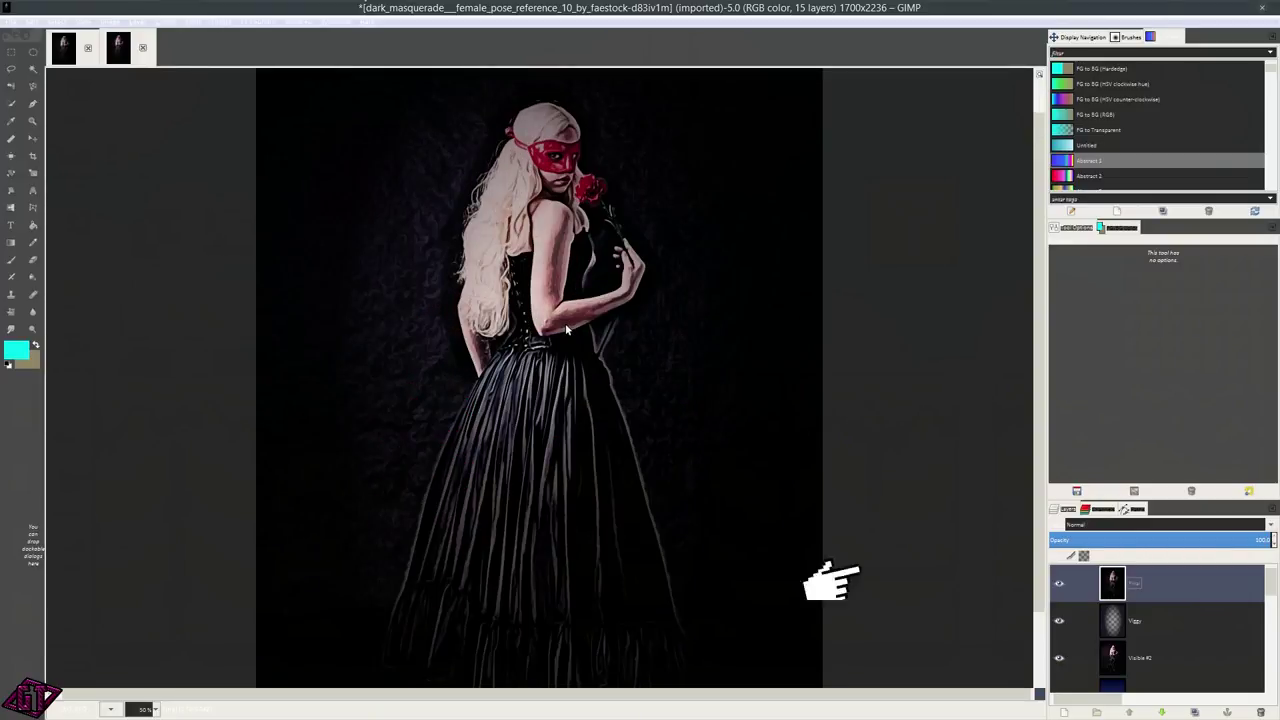
{"action": "scroll", "coordinate": [551, 275], "scroll_direction": "down", "scroll_amount": 1}
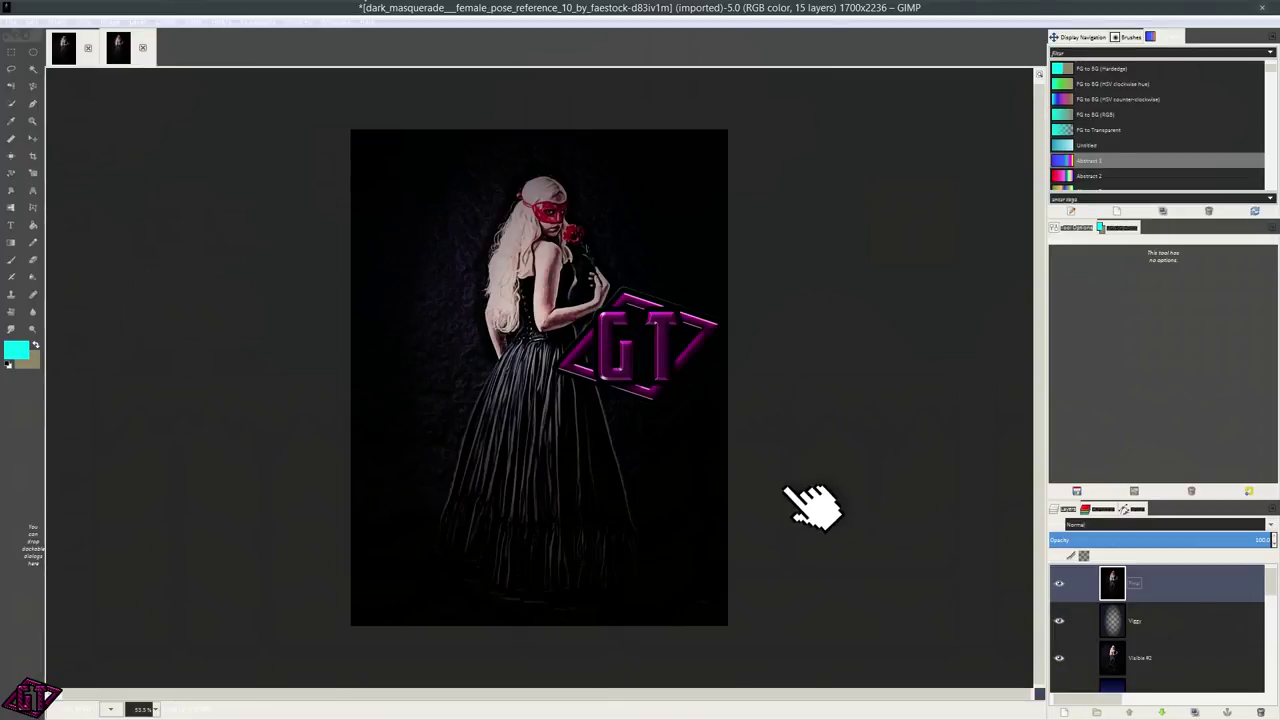